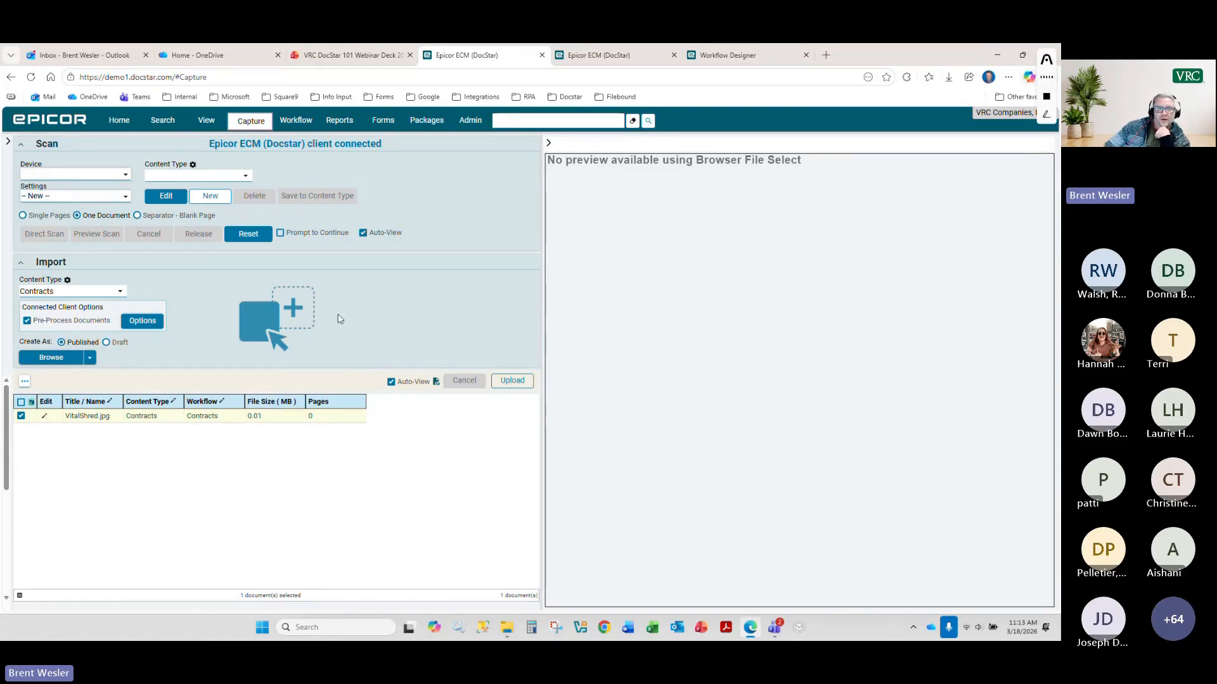
- Check the client connection details in the Client Connection dialog, then close it
mouse_move(253, 147)
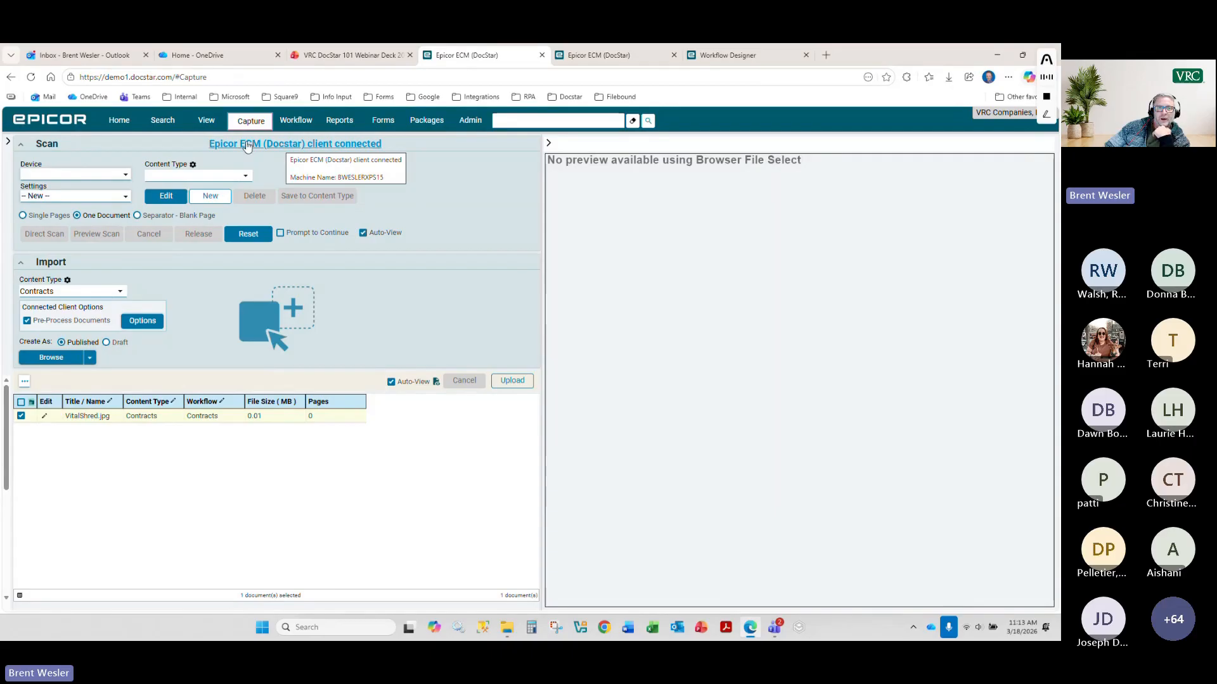
left_click(291, 145)
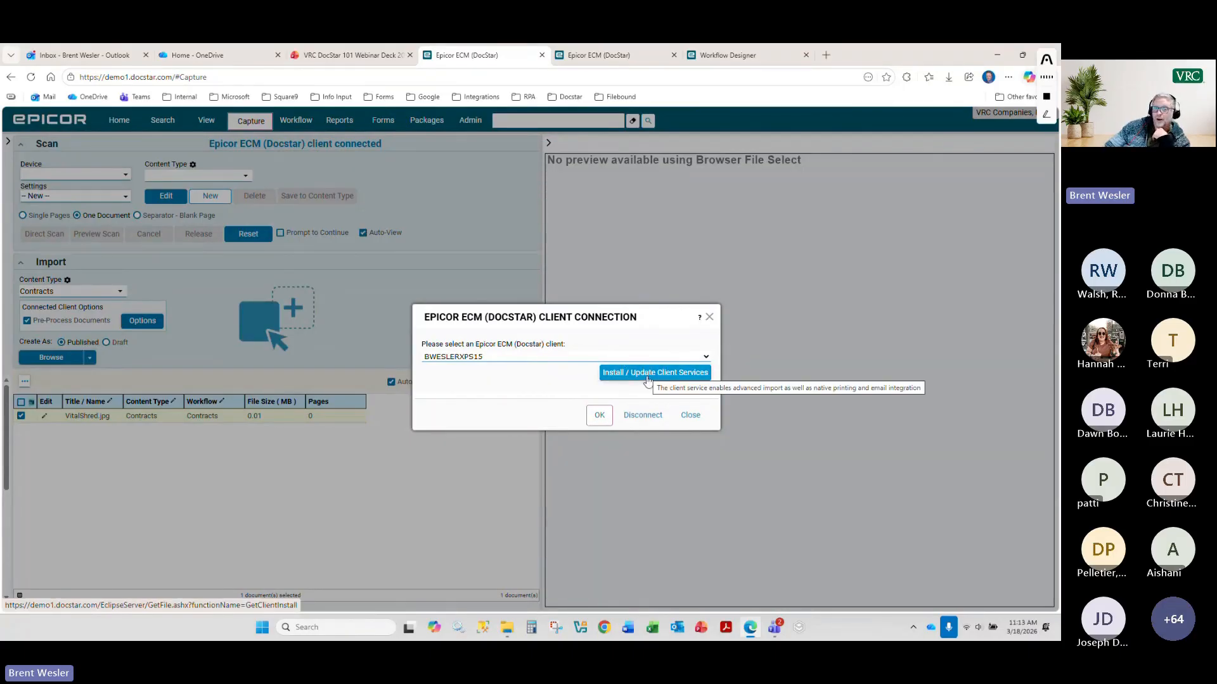
left_click(599, 415)
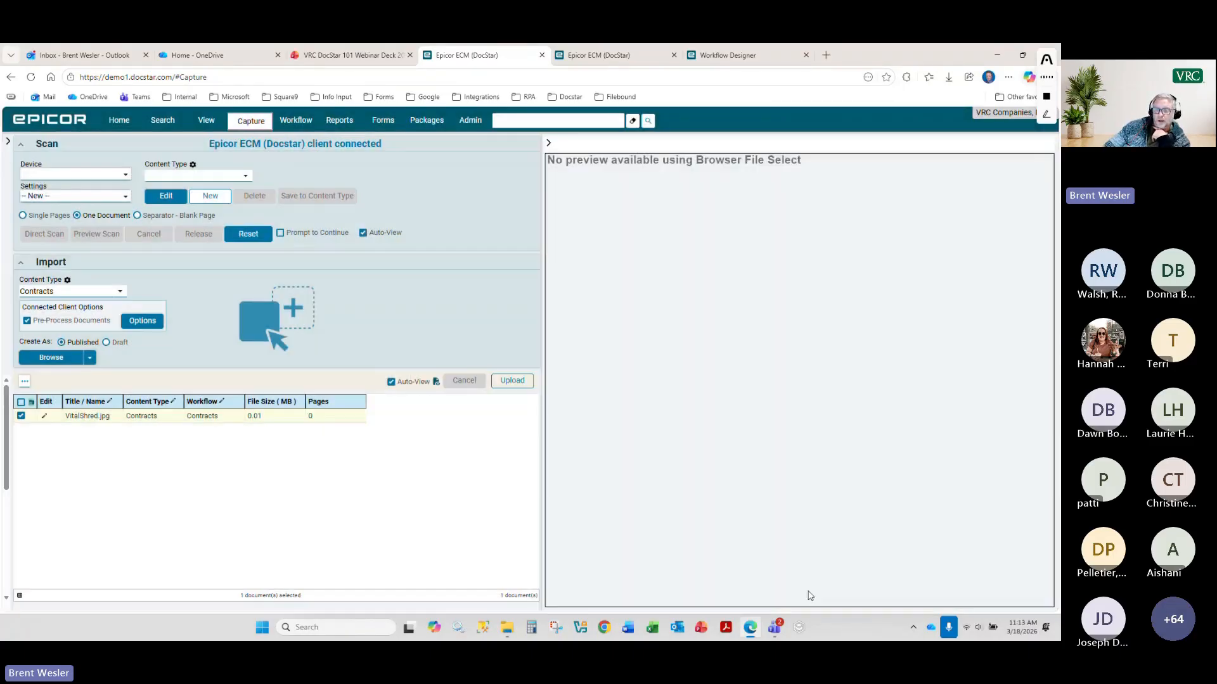
- Open the Epicor ECM desktop client settings from the system tray and move the window aside
left_click(913, 627)
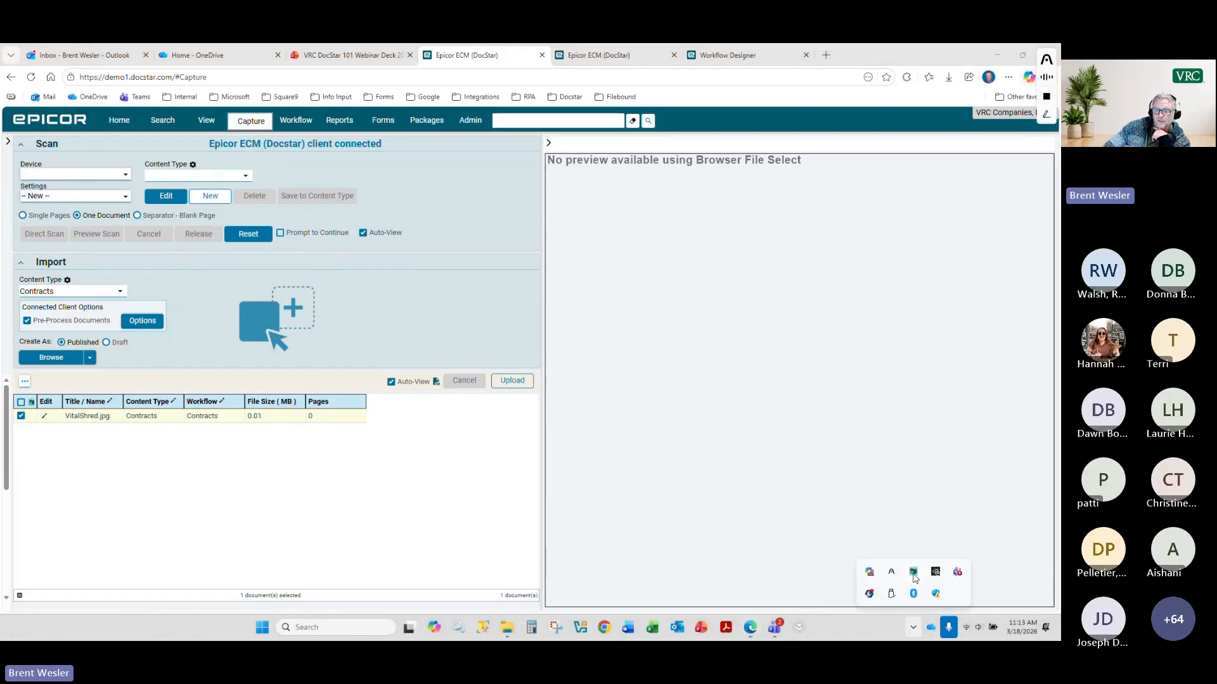
left_click(913, 574)
left_click_drag(404, 144, 325, 169)
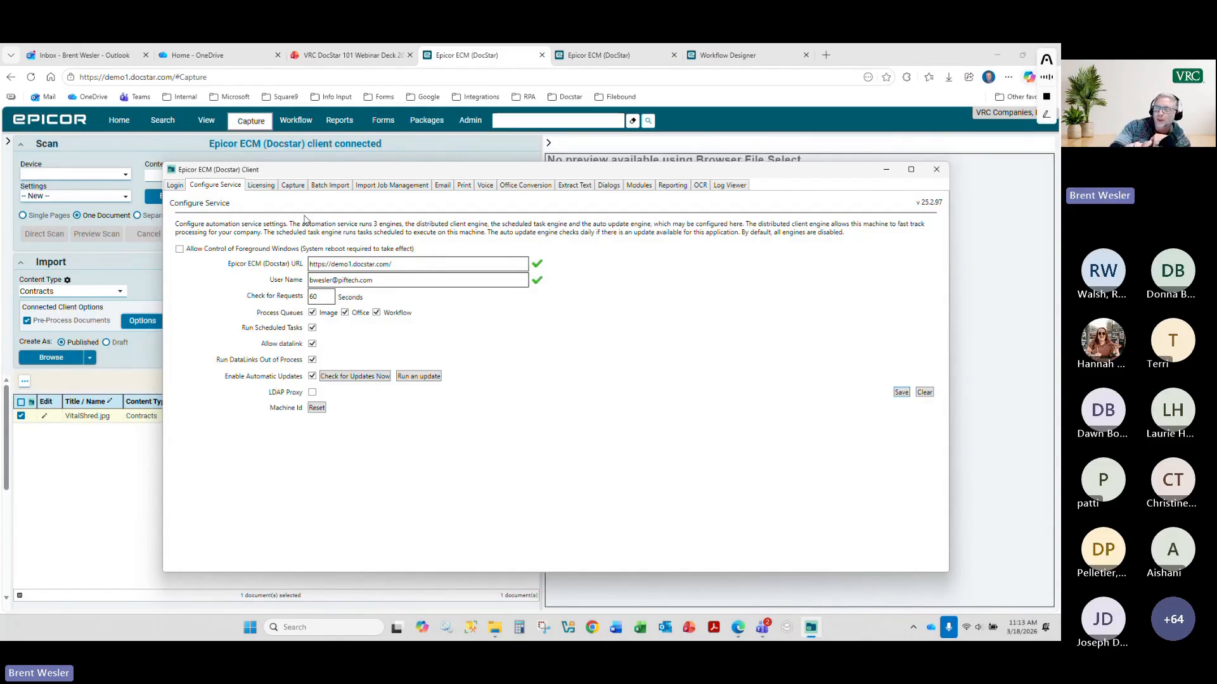
- View the Login settings, then show the Batch Import settings with Directory import and the APInvoice content type
left_click(169, 186)
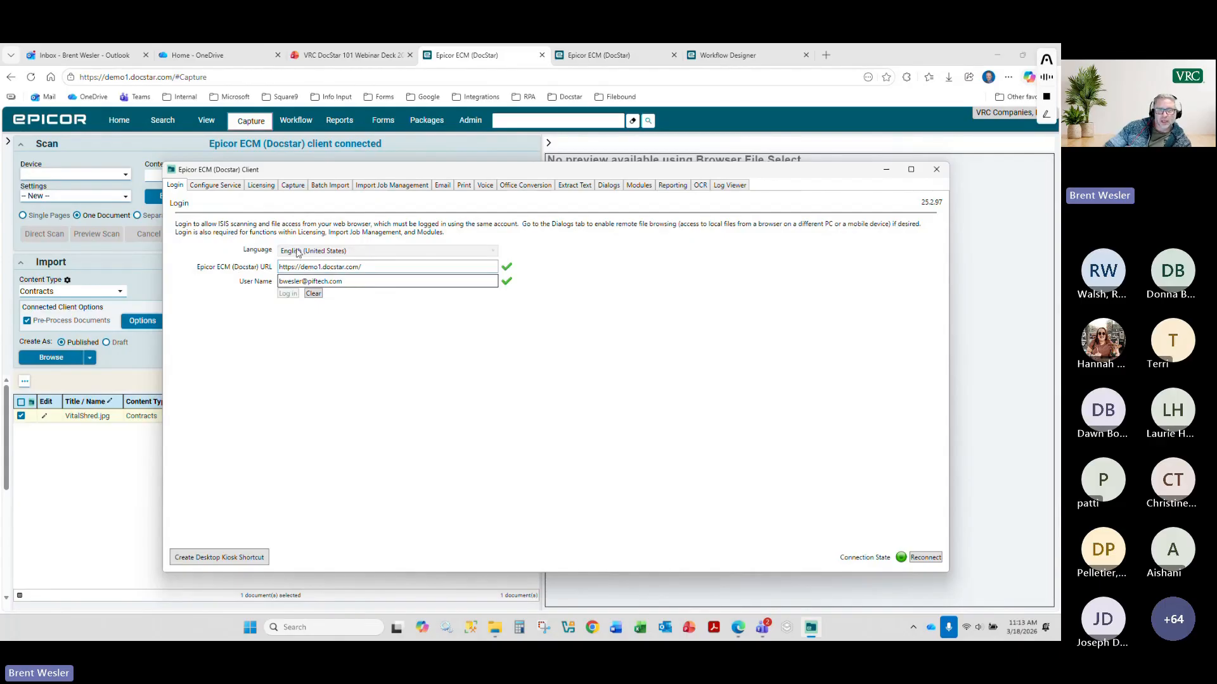
left_click(225, 185)
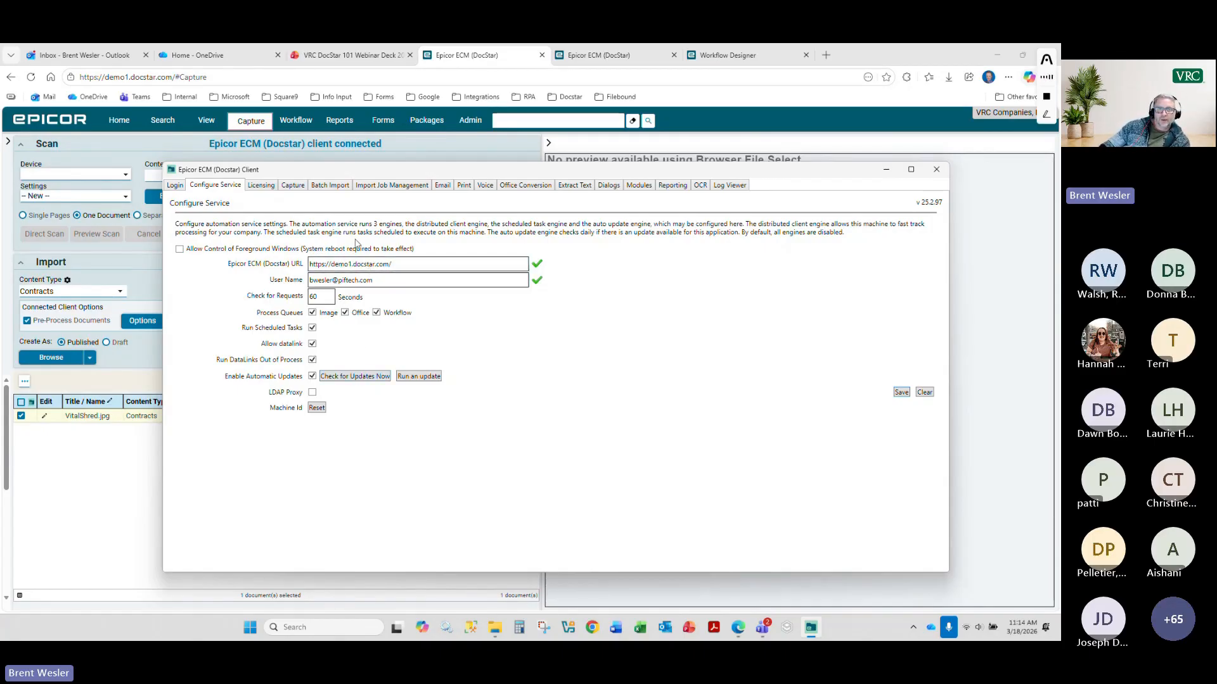
left_click(332, 187)
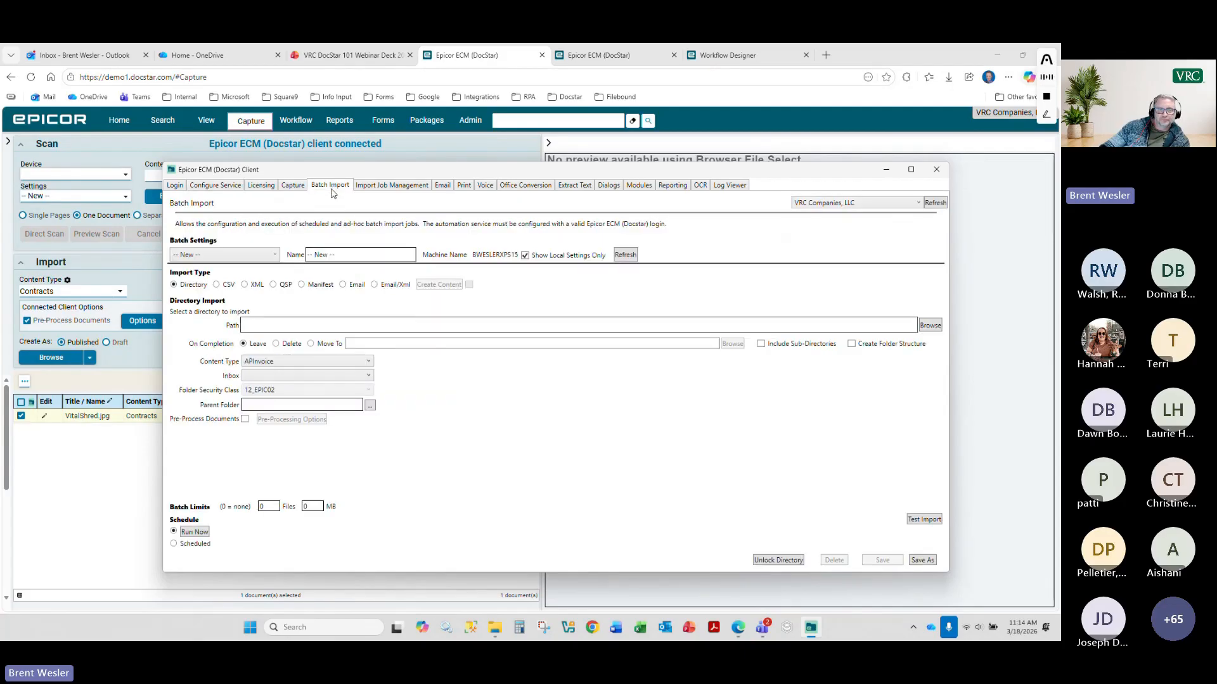
- Load the Checks batch import job and review its CheckNumber CSV field mapping without changes
left_click(260, 257)
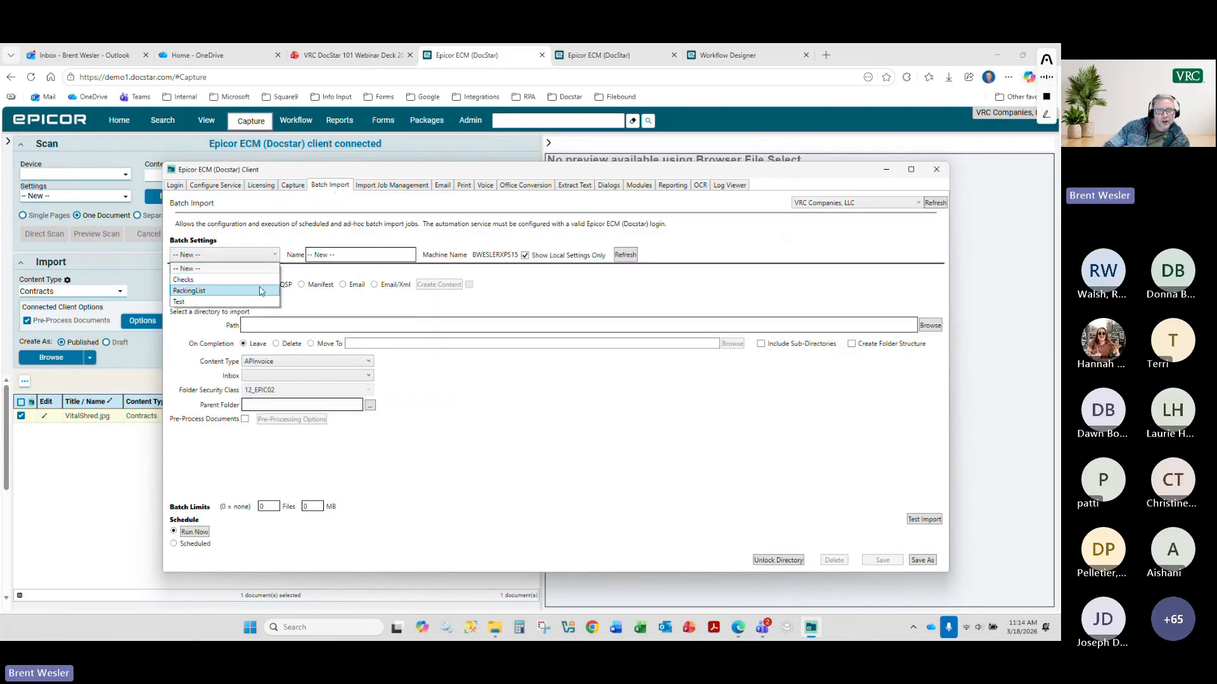
left_click(263, 280)
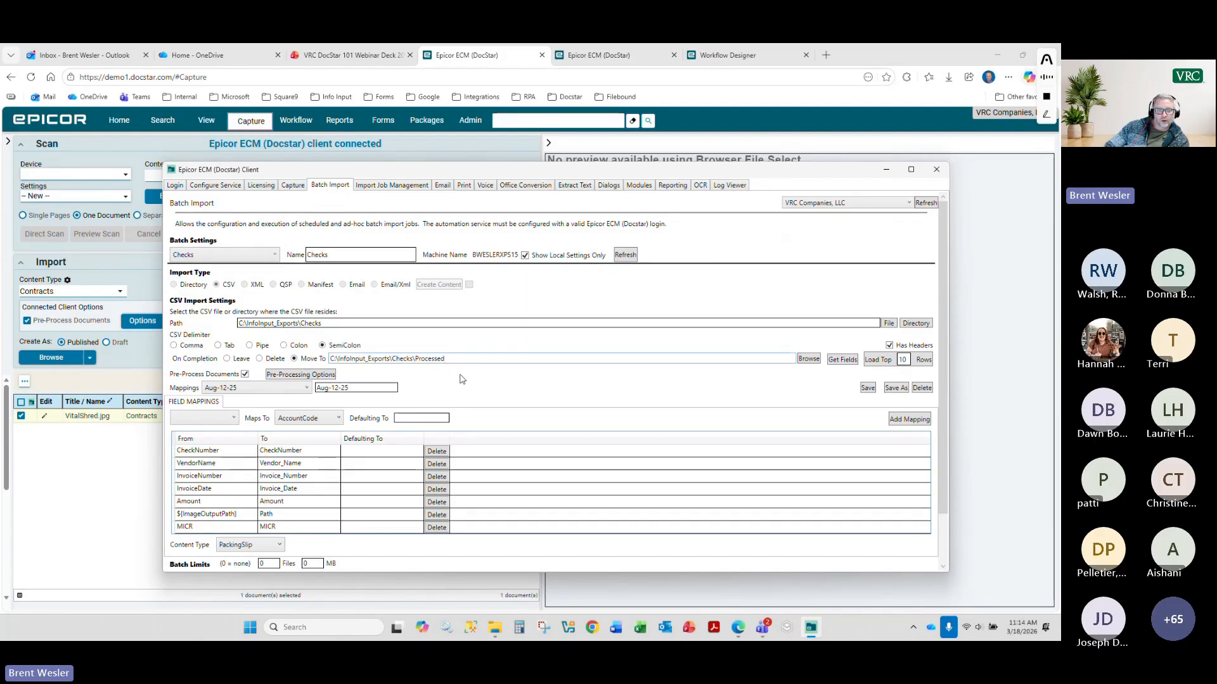
scroll(462, 378, "down", 1)
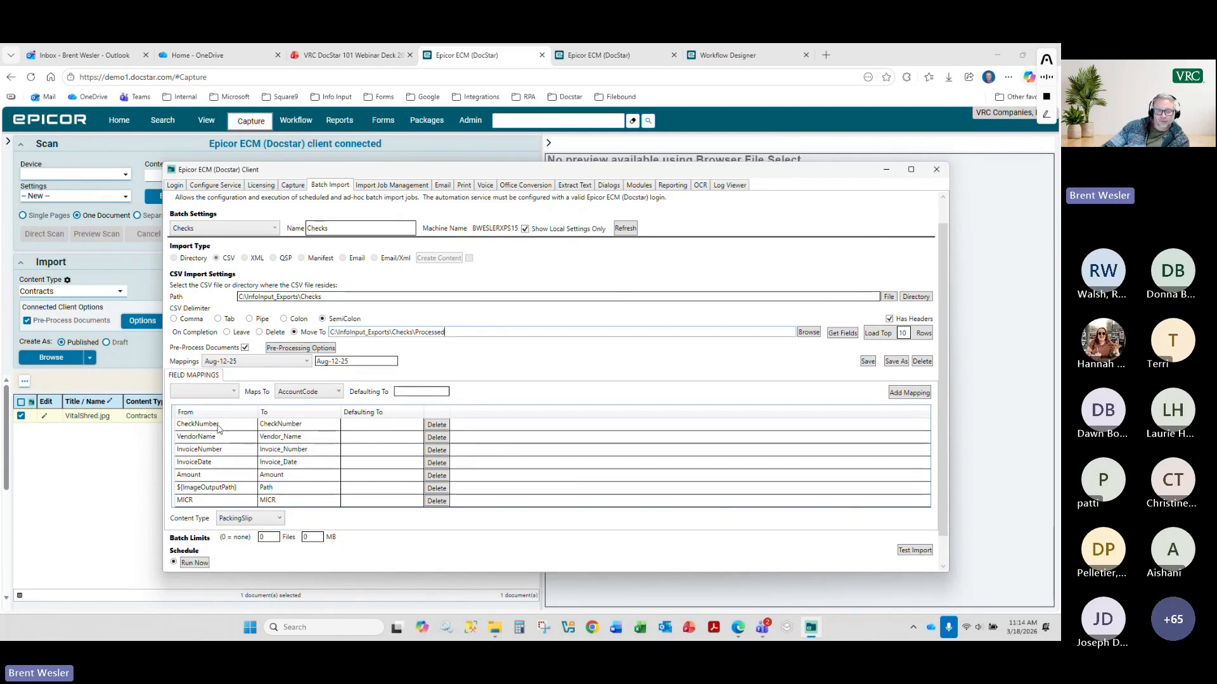
left_click(298, 425)
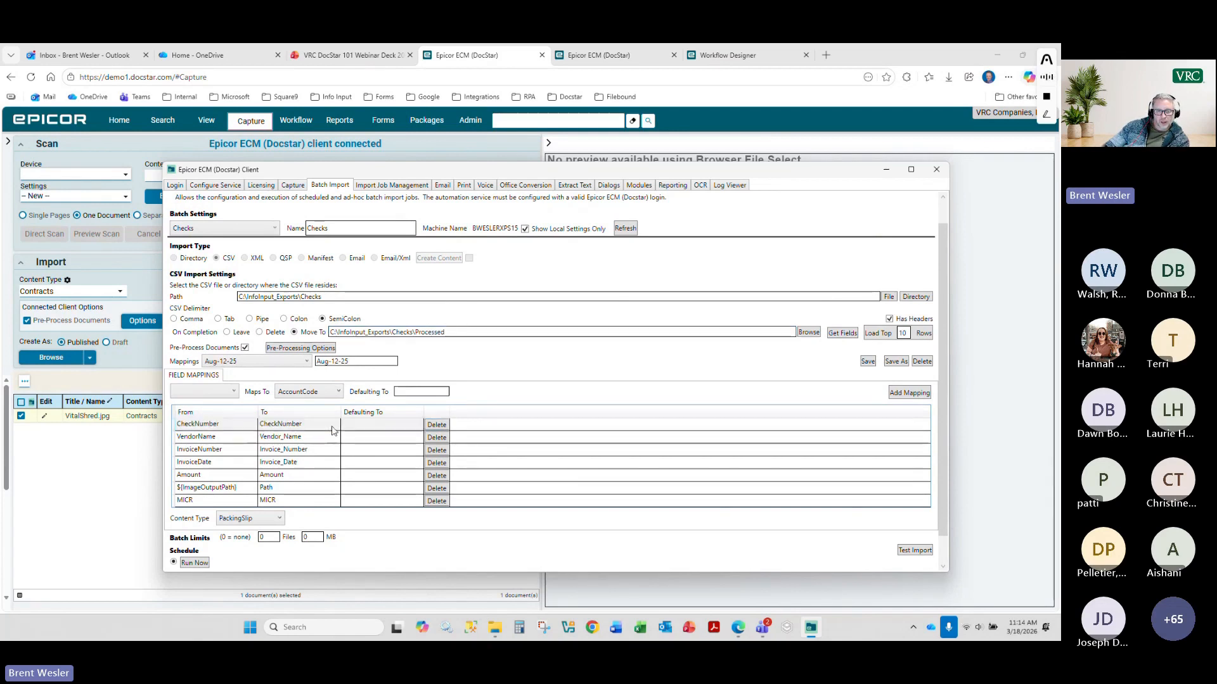
left_click(339, 392)
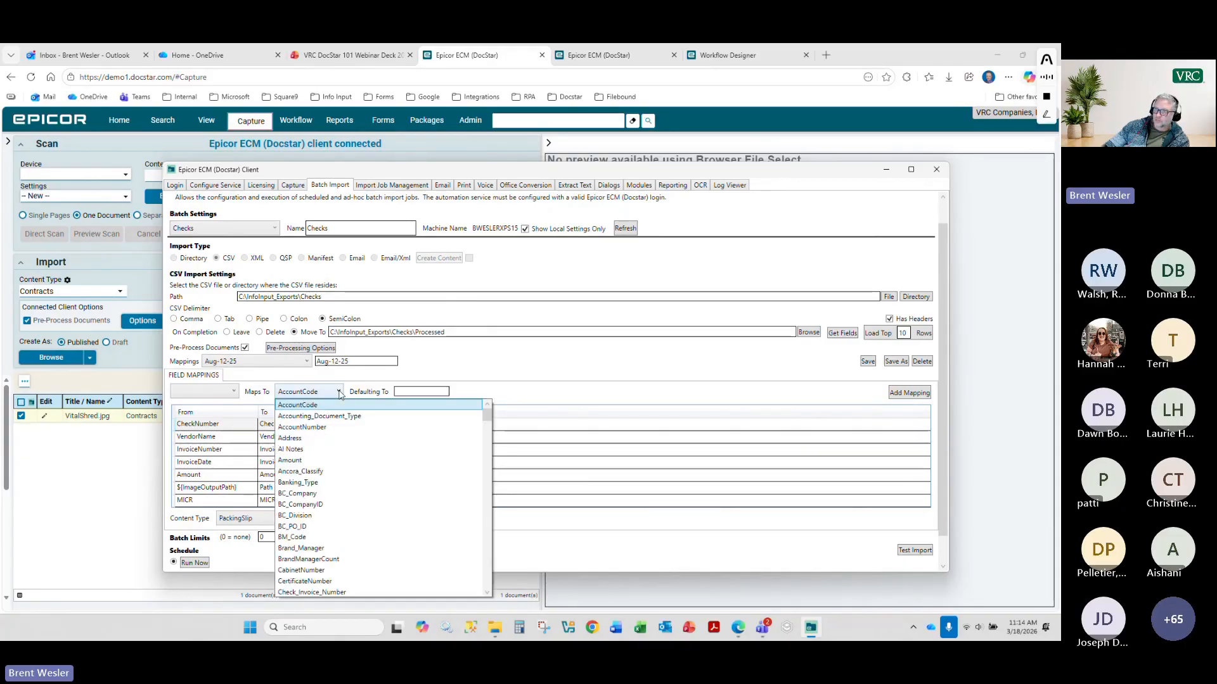
left_click(527, 402)
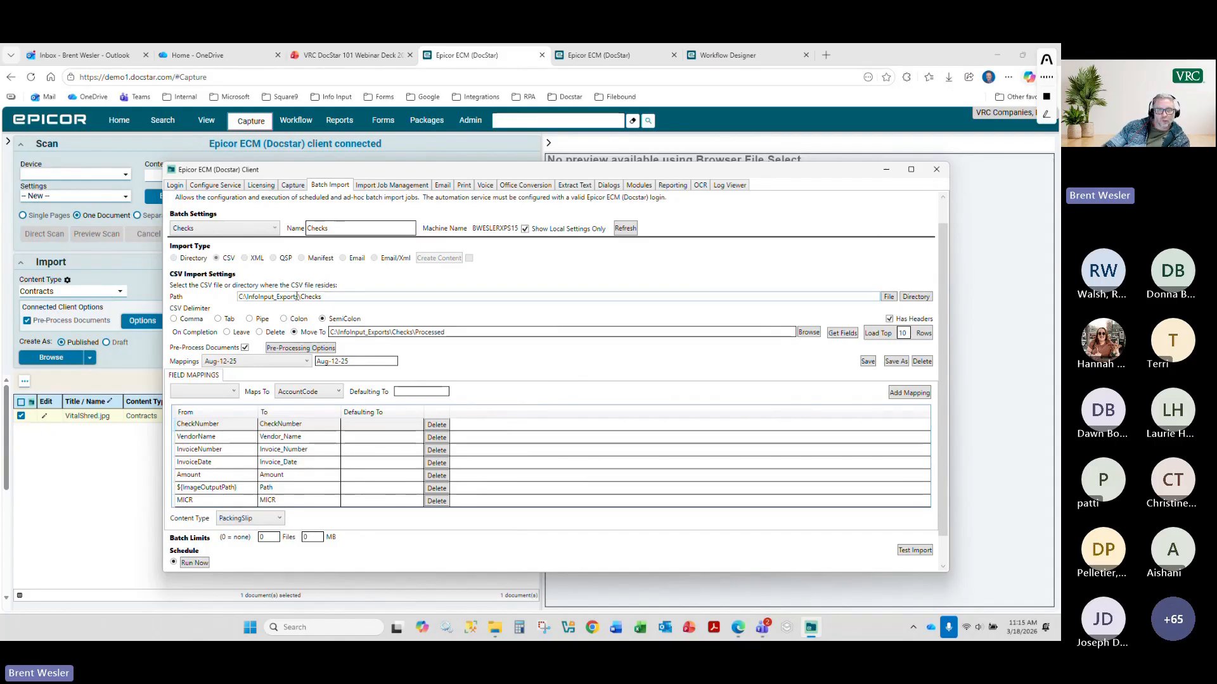
- Load the Test batch import job and check its C:\Demo\Test import folder path
left_click(273, 228)
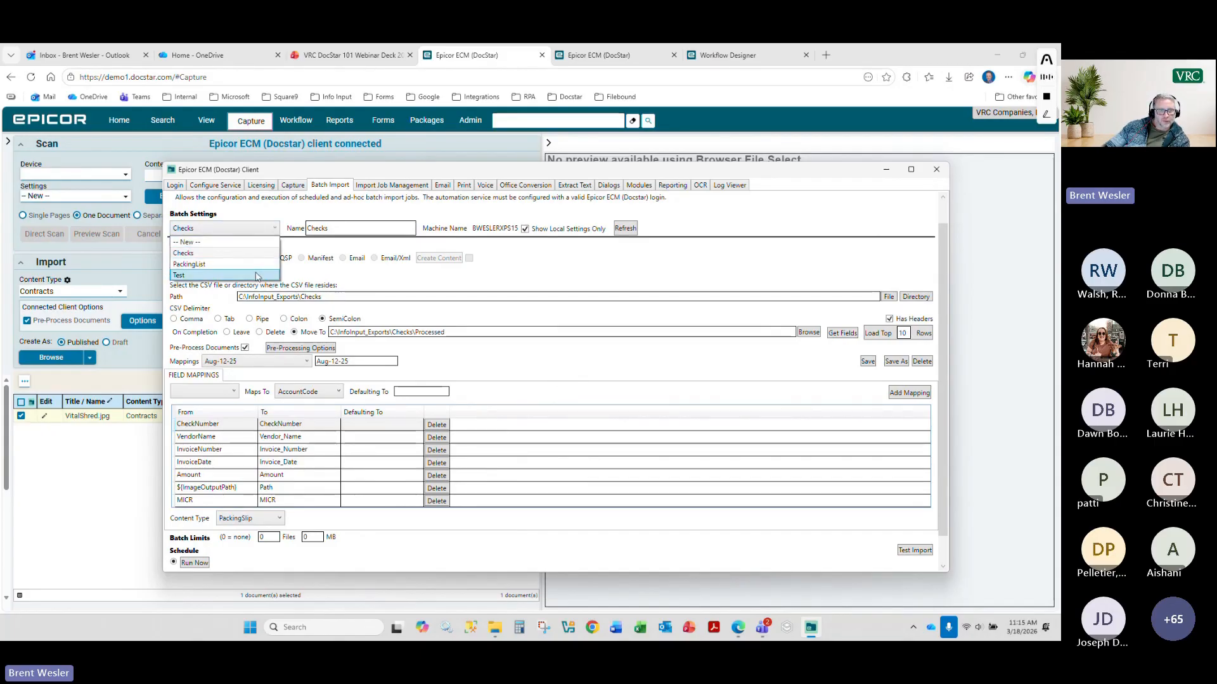
left_click(190, 275)
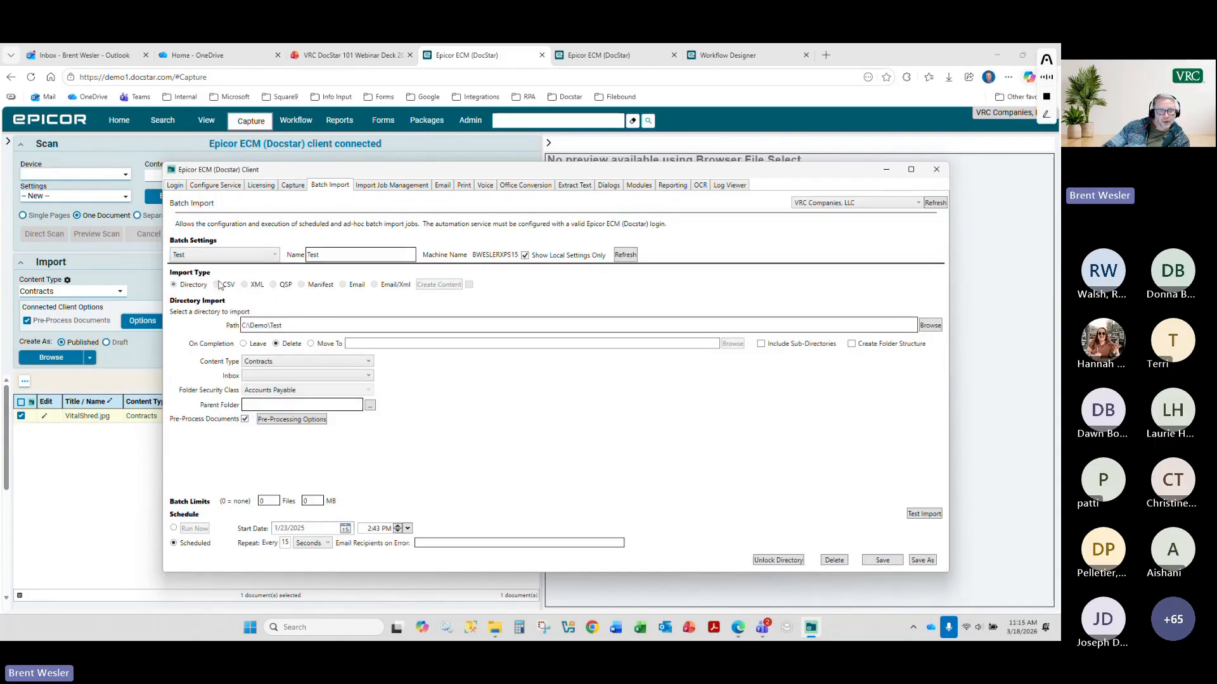
left_click(292, 331)
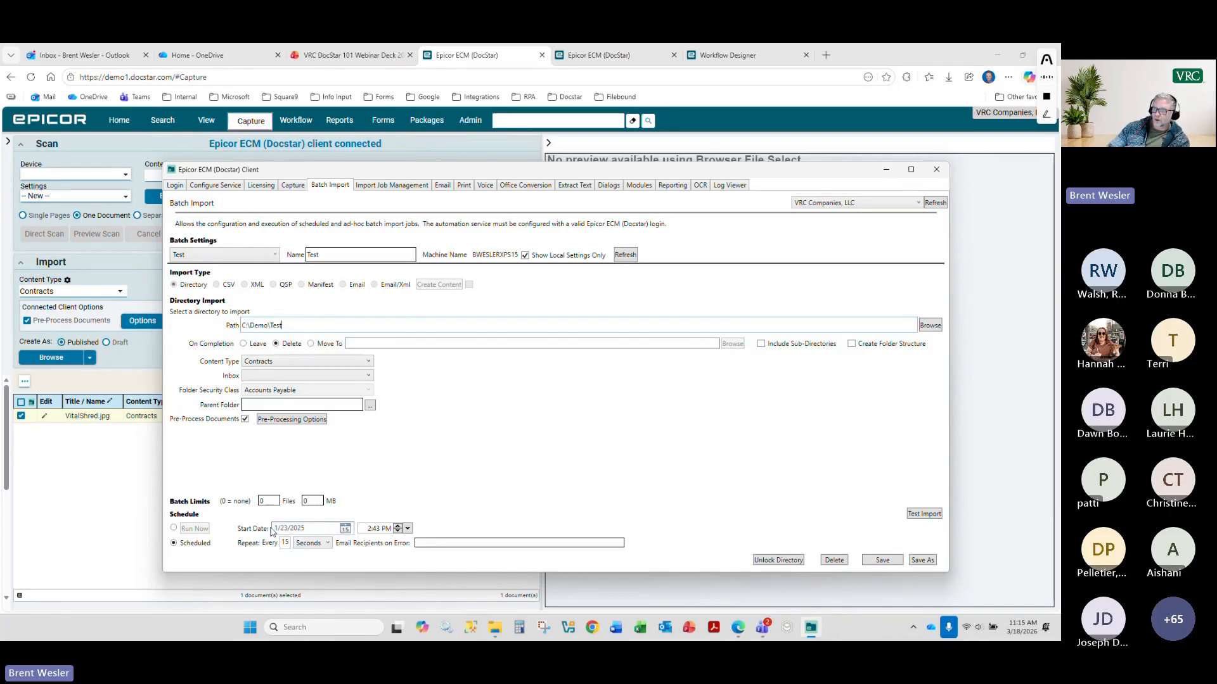
- Review the Modules tab's optional installable modules, then minimize the desktop client window
left_click(216, 185)
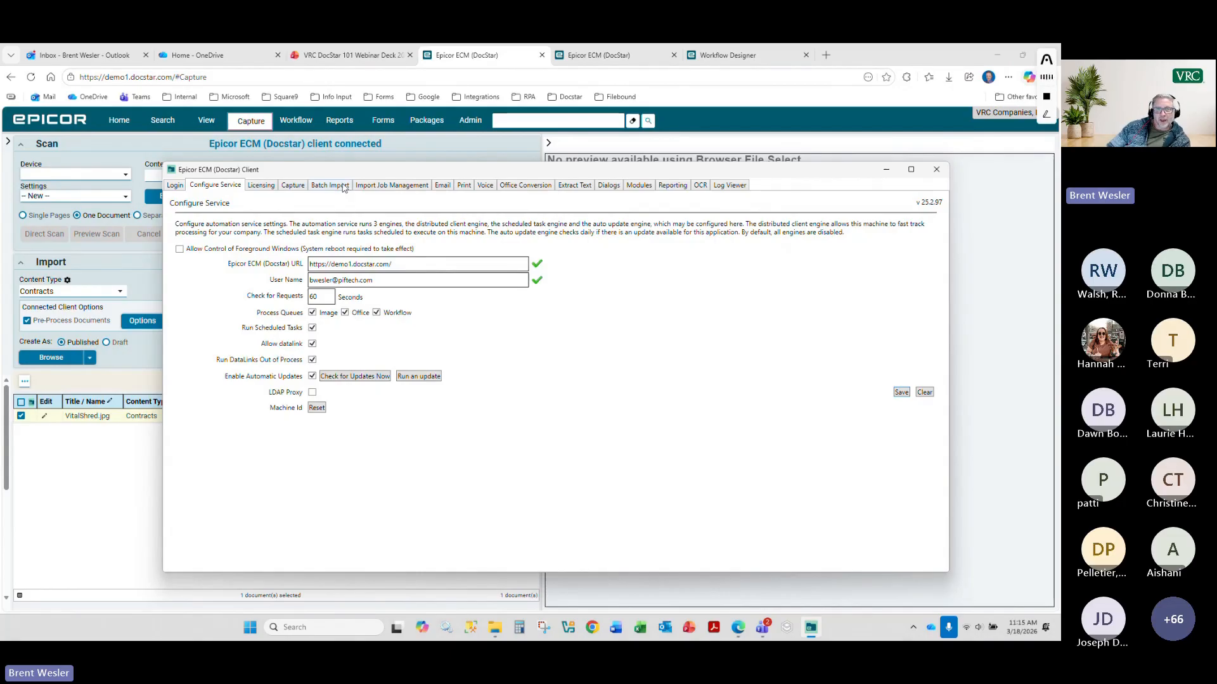
left_click(641, 186)
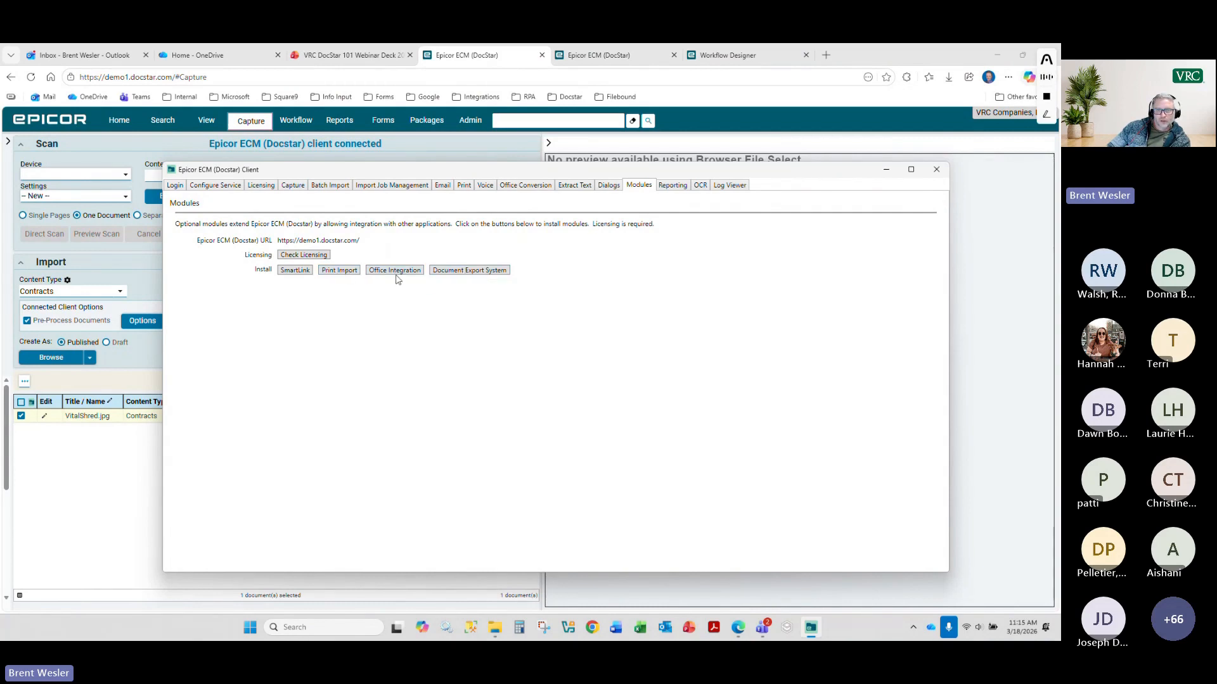
left_click(886, 171)
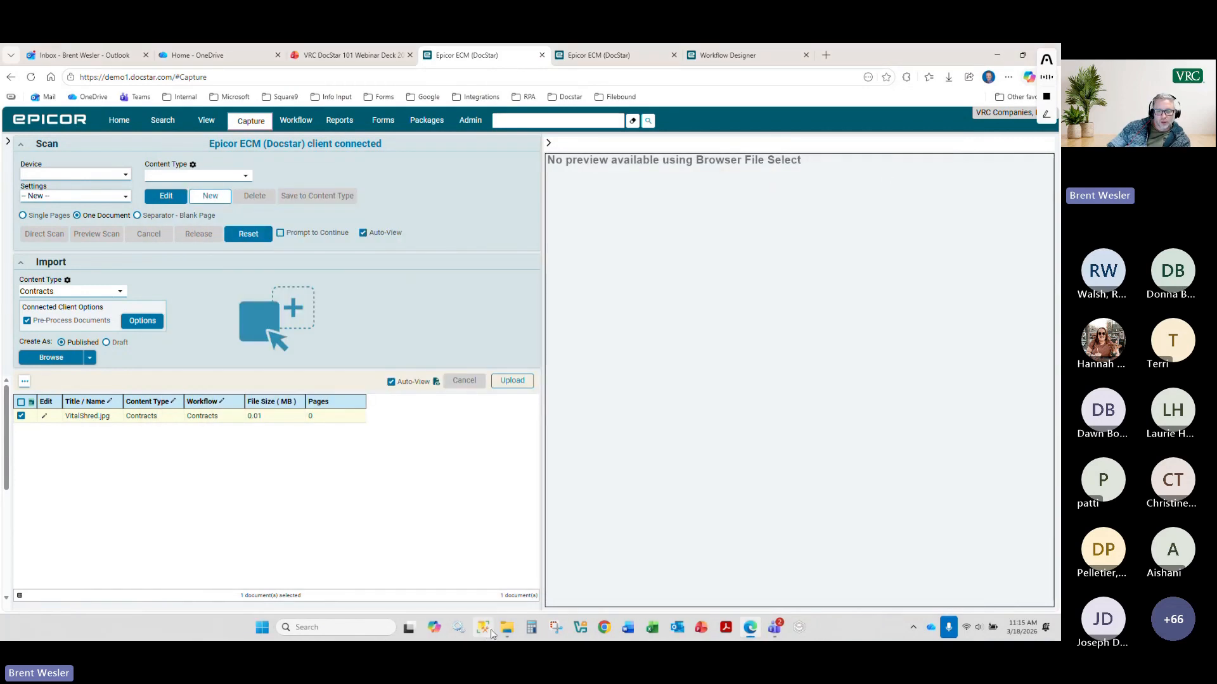
- Open VitalShred.jpg from Downloads in Photos and print it to the DocStar PDF printer
left_click(507, 627)
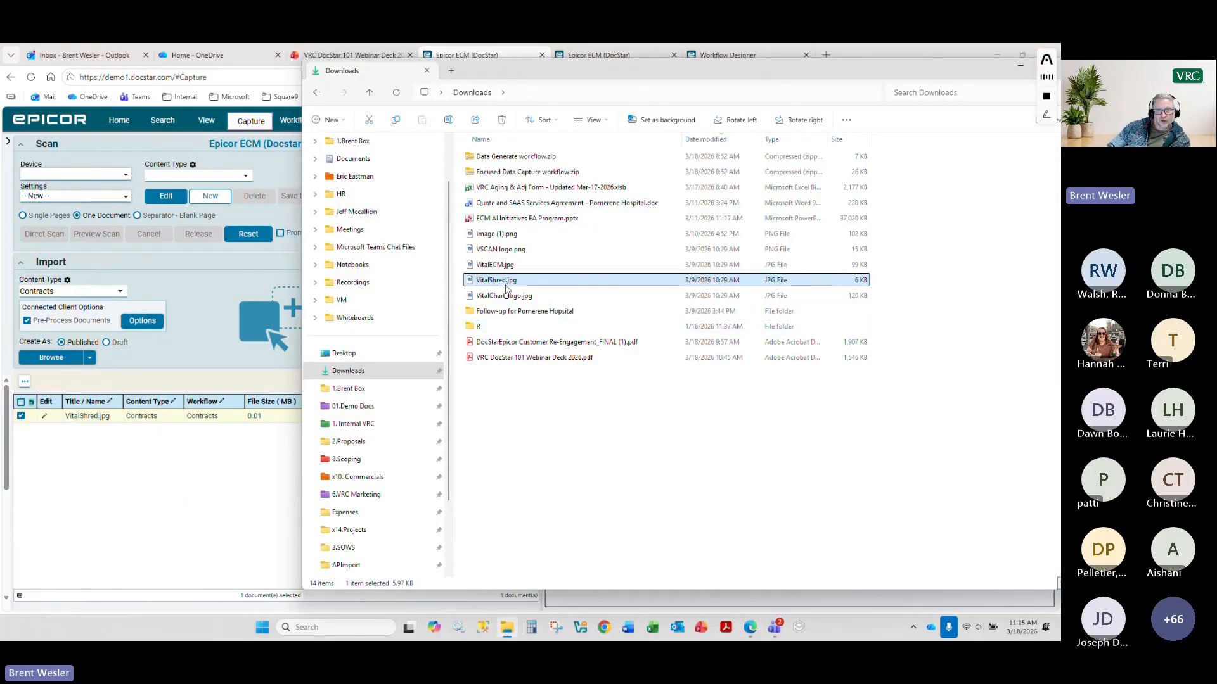
double_click(506, 284)
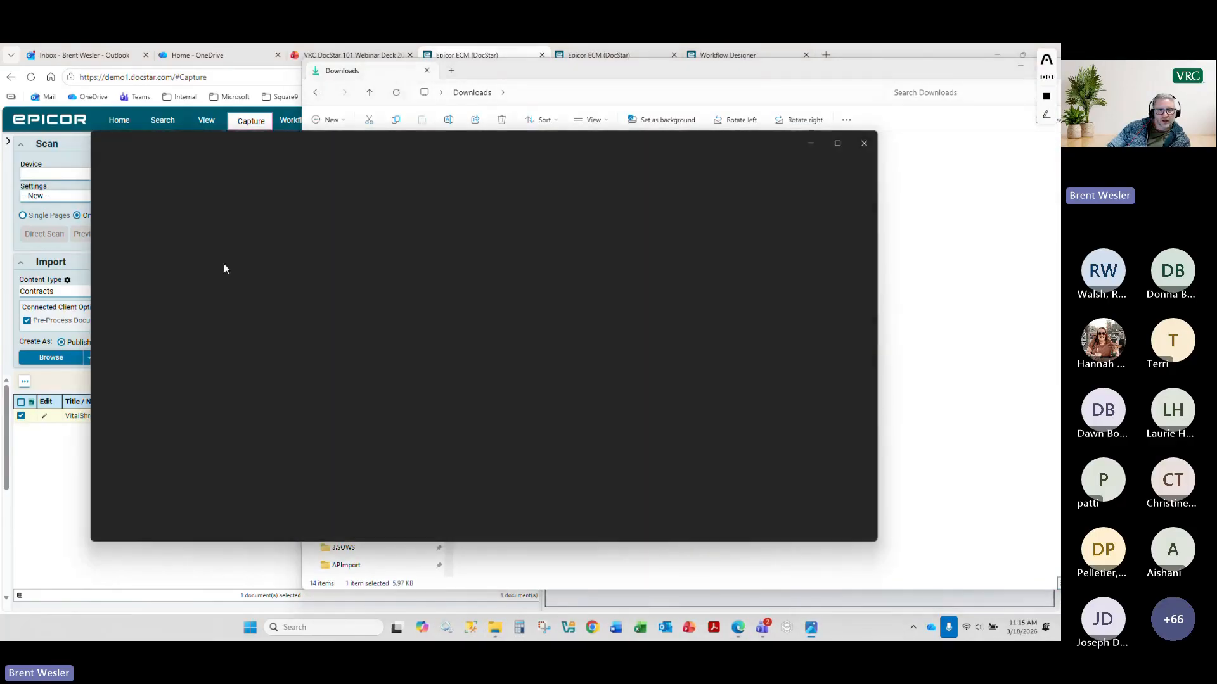
left_click(265, 143)
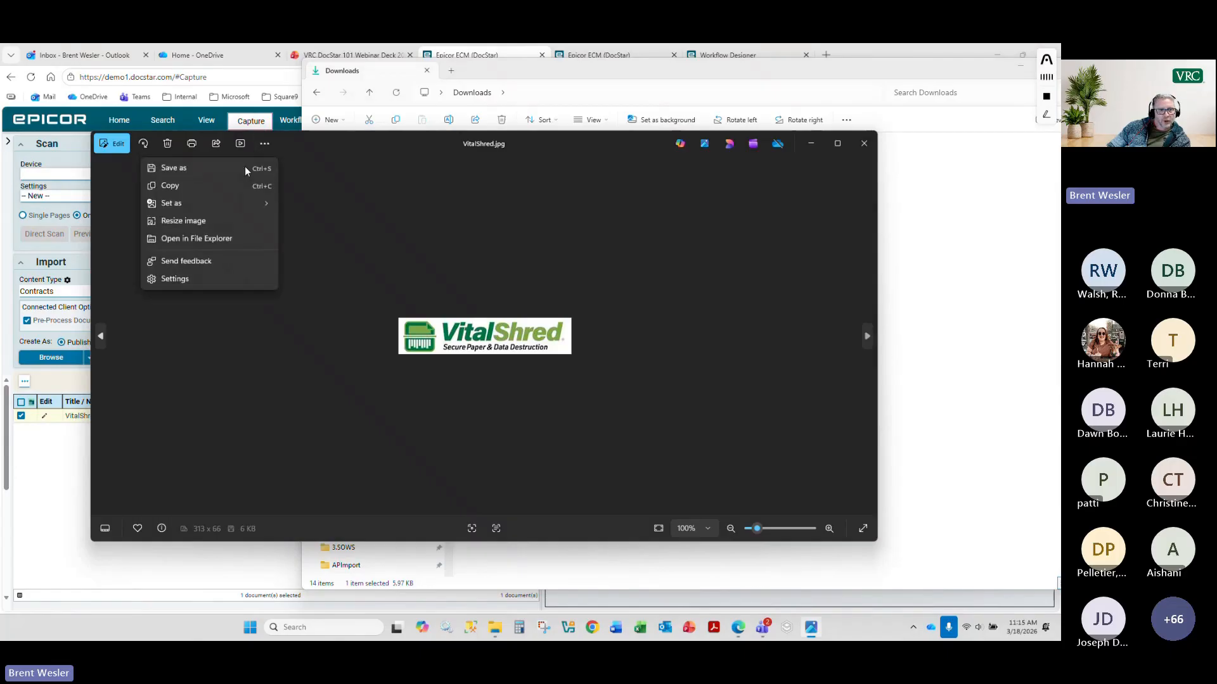
left_click(192, 144)
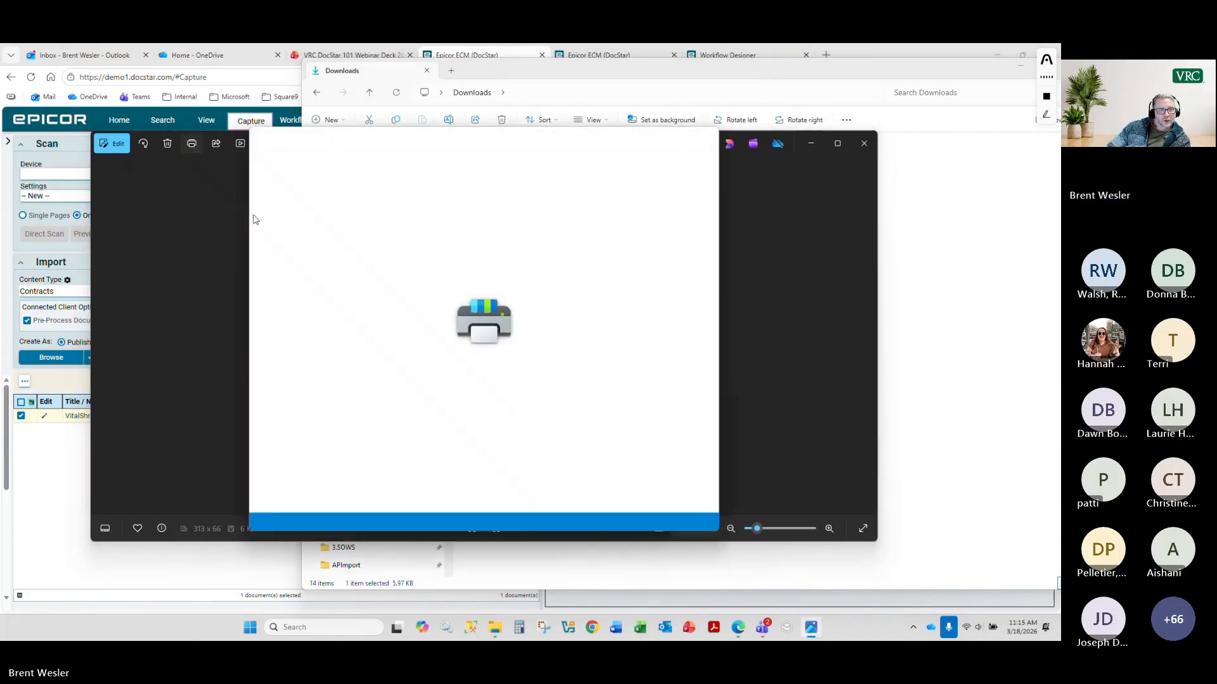
left_click(325, 194)
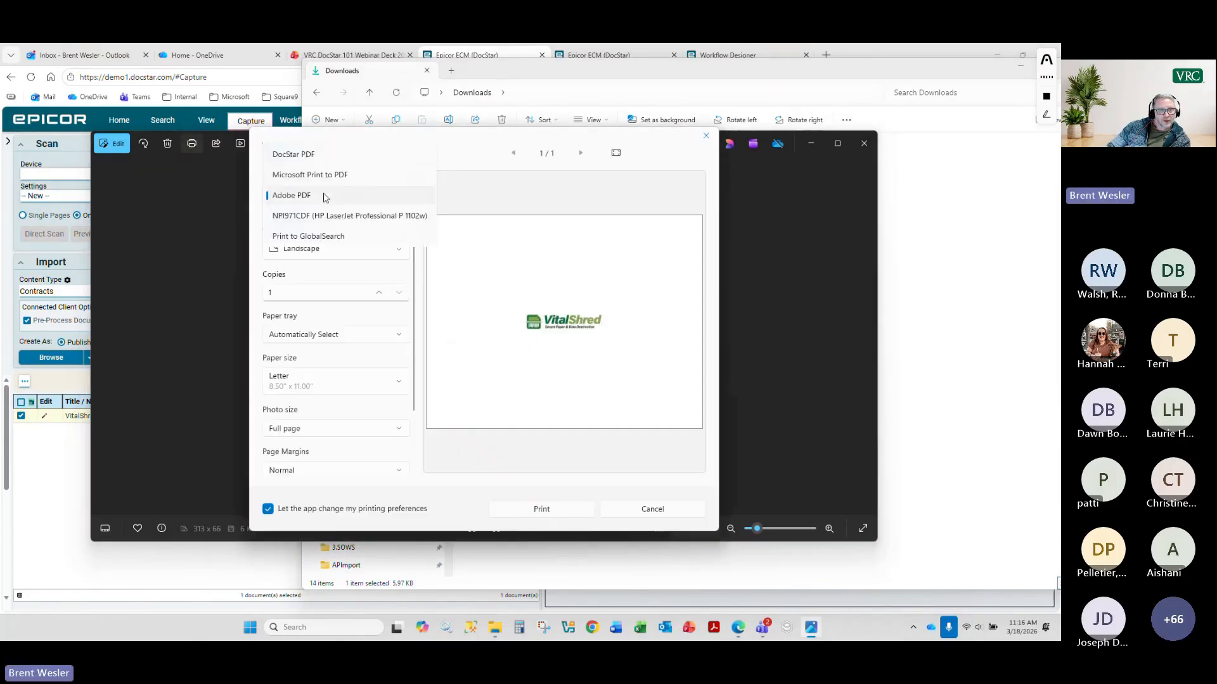
left_click(312, 154)
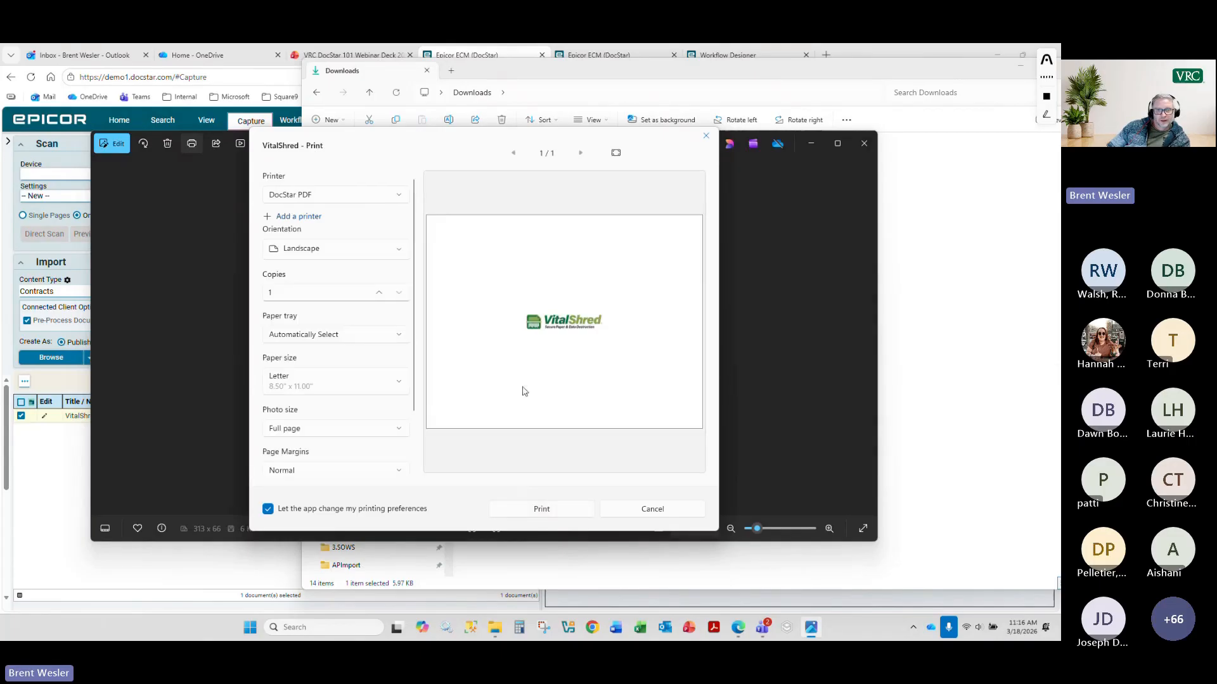
left_click(543, 509)
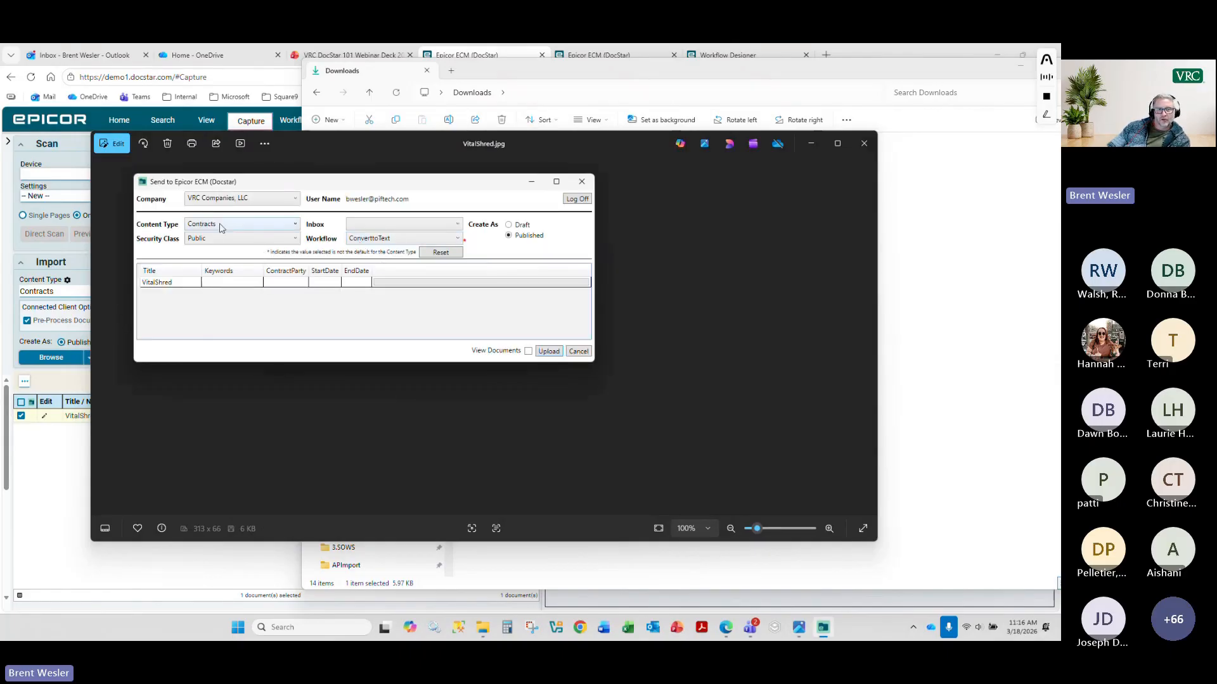
- File the image as Correspondence with no workflow and upload it to Epicor ECM
left_click(221, 225)
scroll(239, 291, "up", 1)
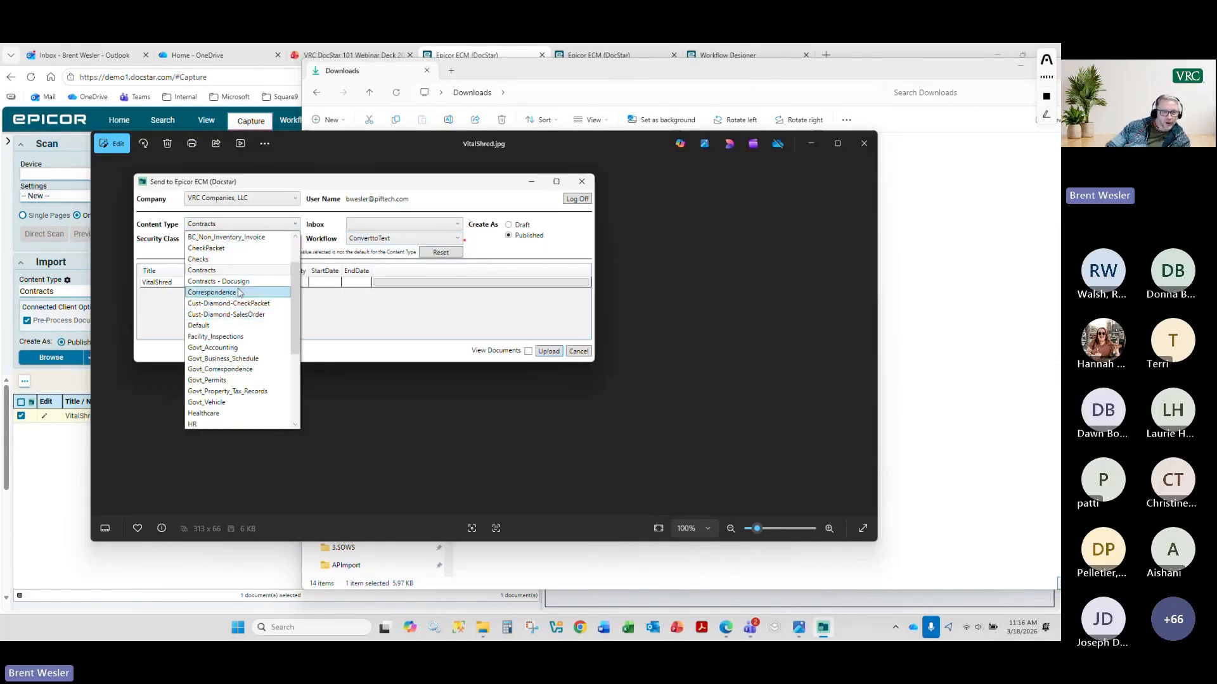
left_click(240, 293)
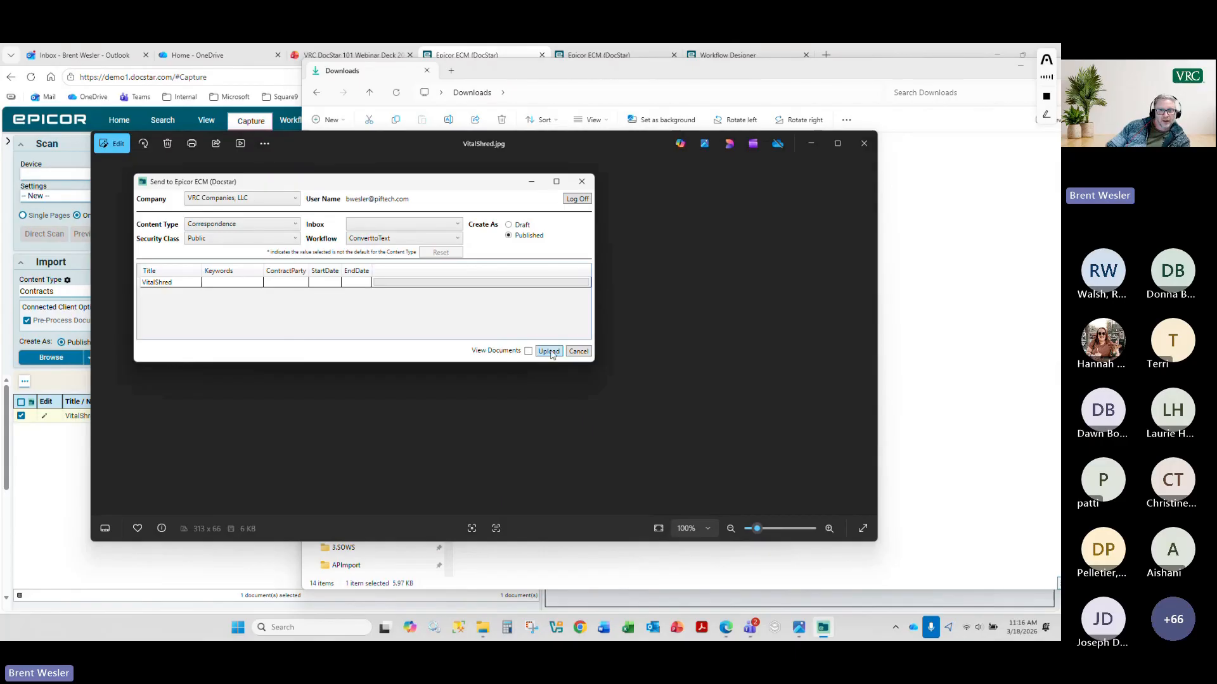
left_click(384, 236)
scroll(402, 259, "up", 5)
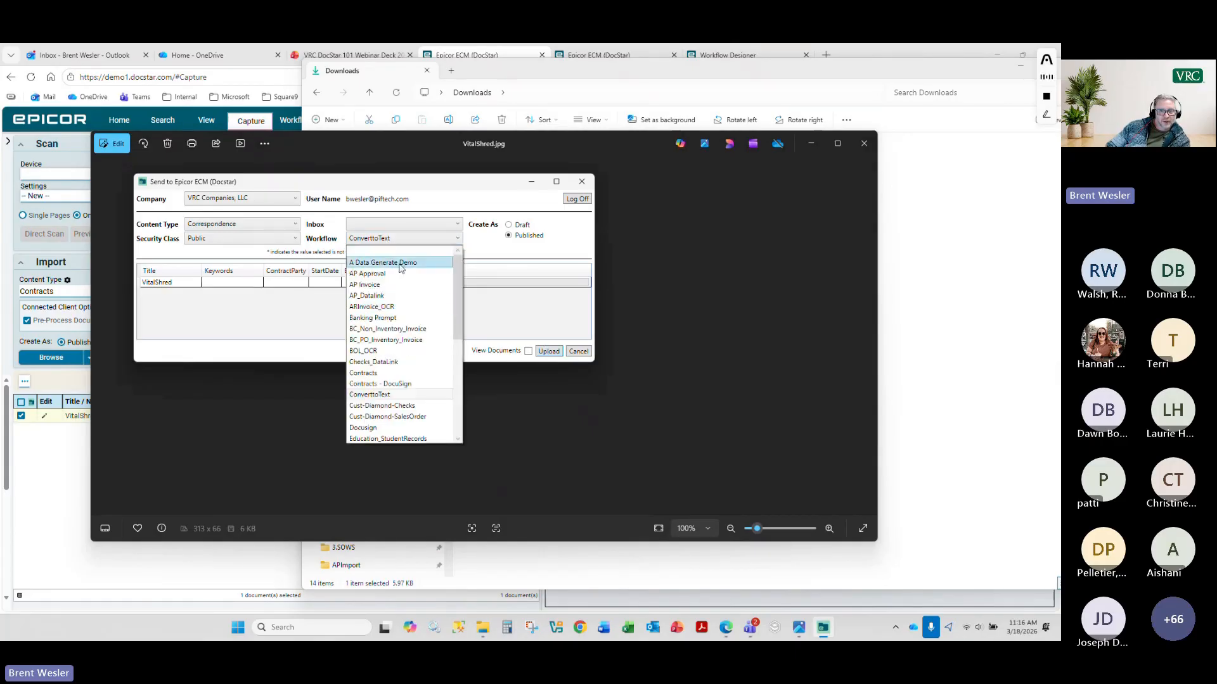
left_click(402, 255)
left_click(549, 351)
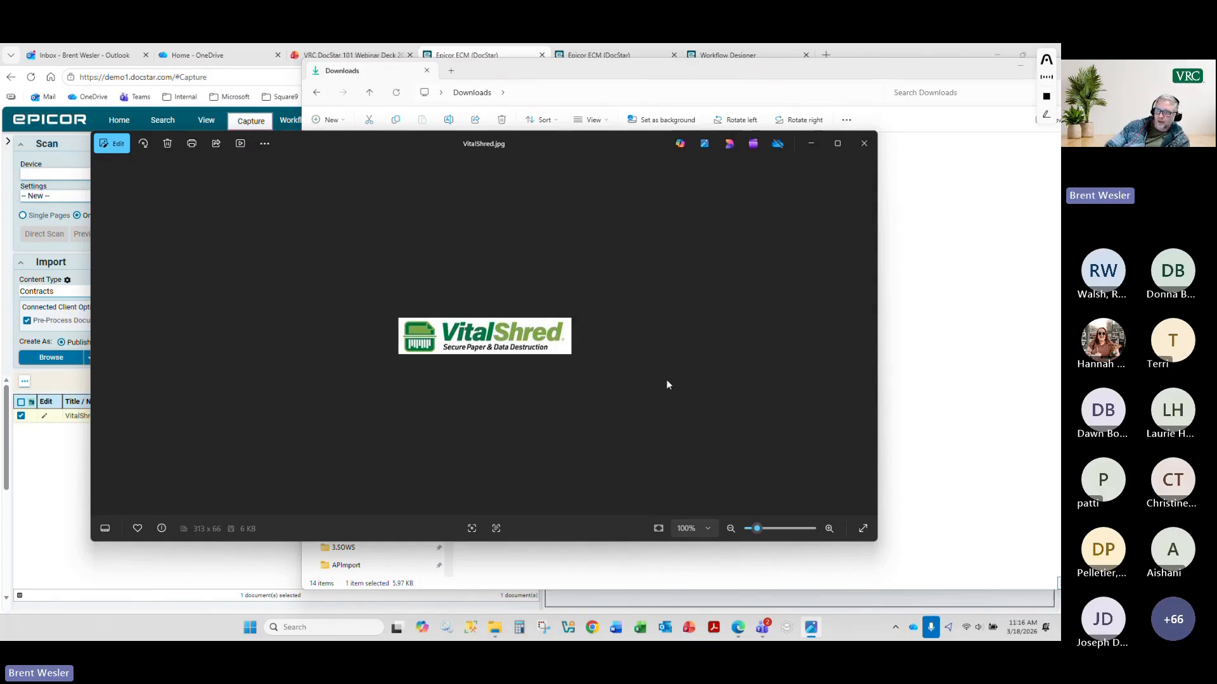
- Close Photos and open 01.Demo Docs\Contracts\PIF NDA.docx in Word
left_click(864, 146)
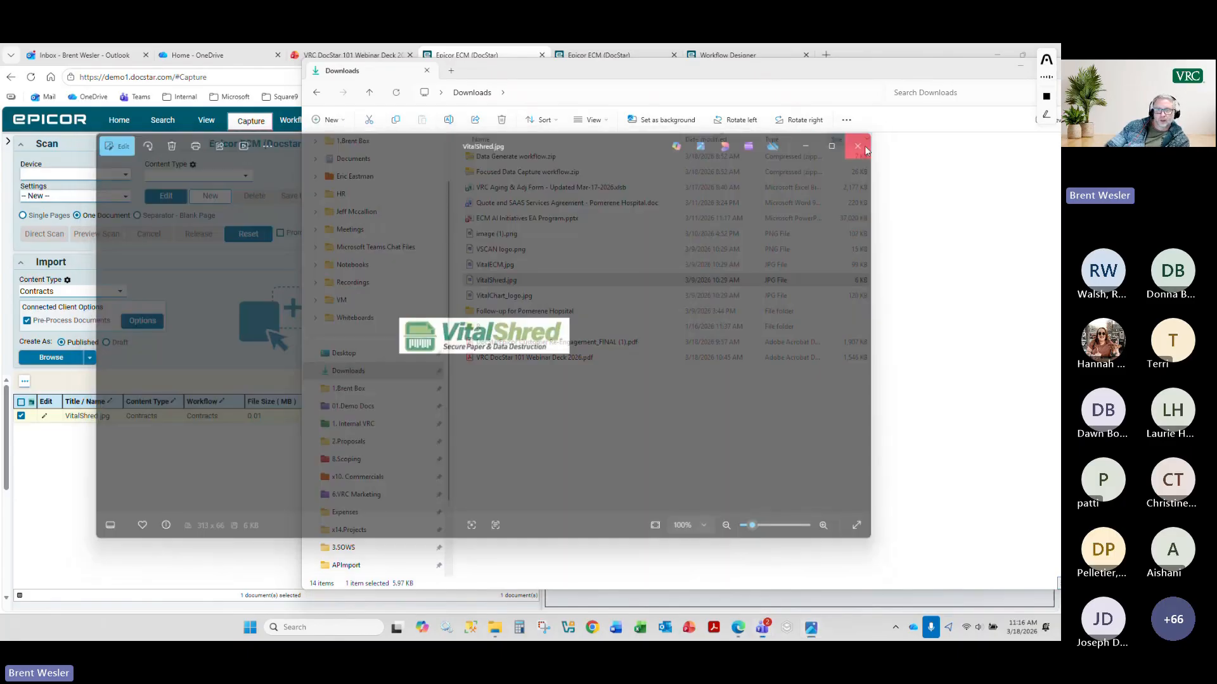
left_click(371, 408)
left_click(527, 345)
double_click(527, 346)
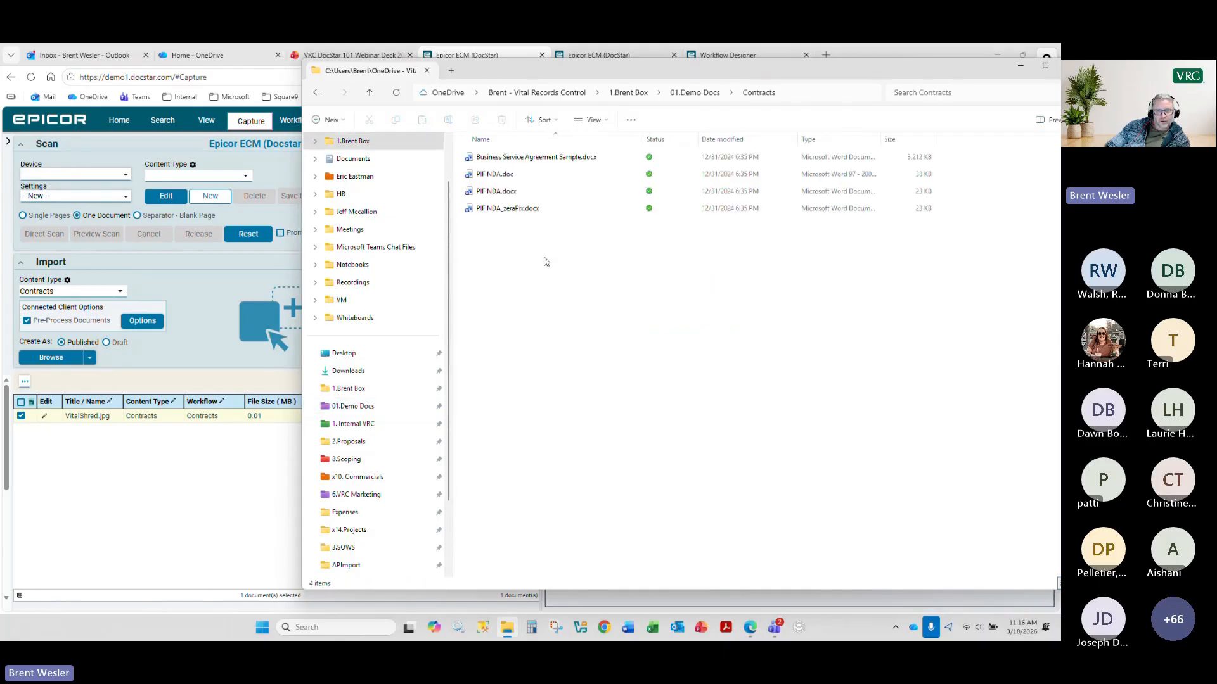
left_click(516, 192)
double_click(516, 192)
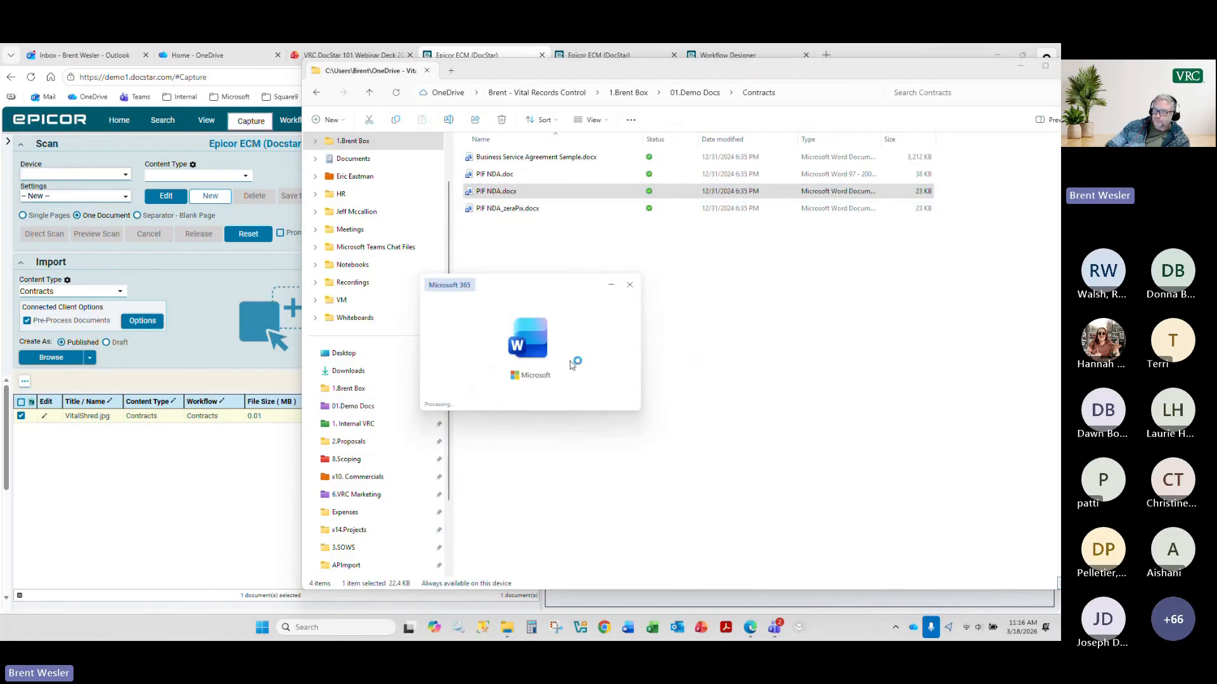
left_click(1019, 66)
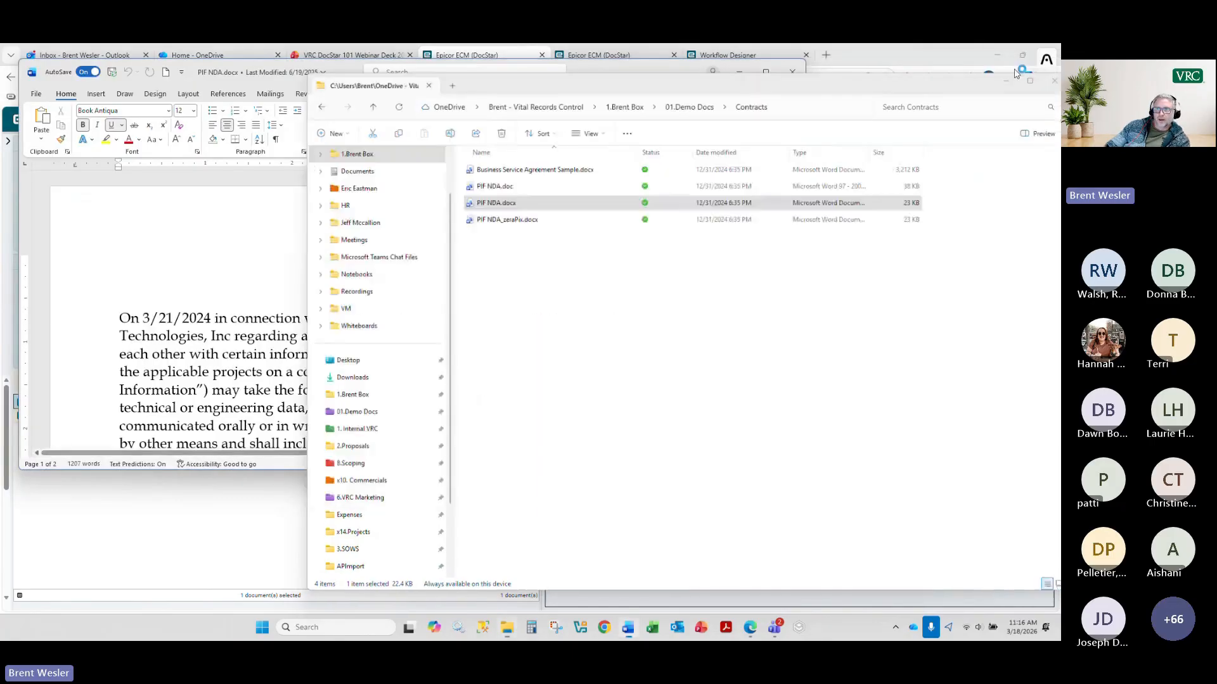
left_click(998, 54)
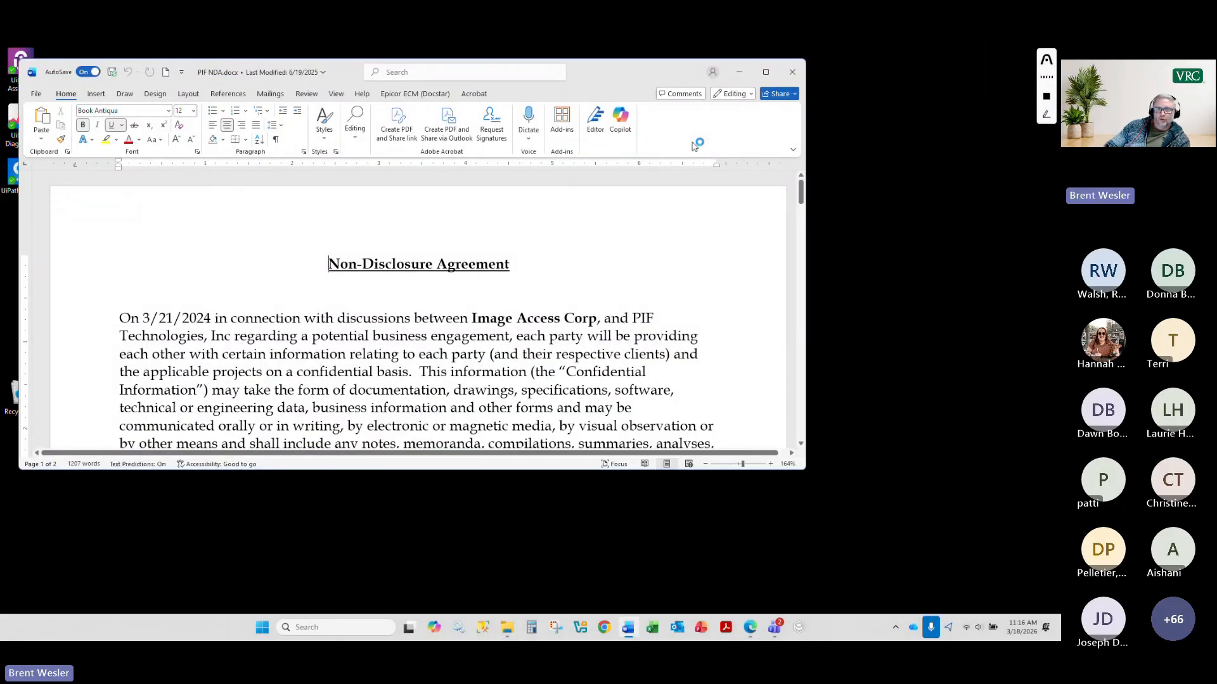
- Attempt Save to Epicor ECM, dismiss the unsupported path error, and close the document
left_click(409, 94)
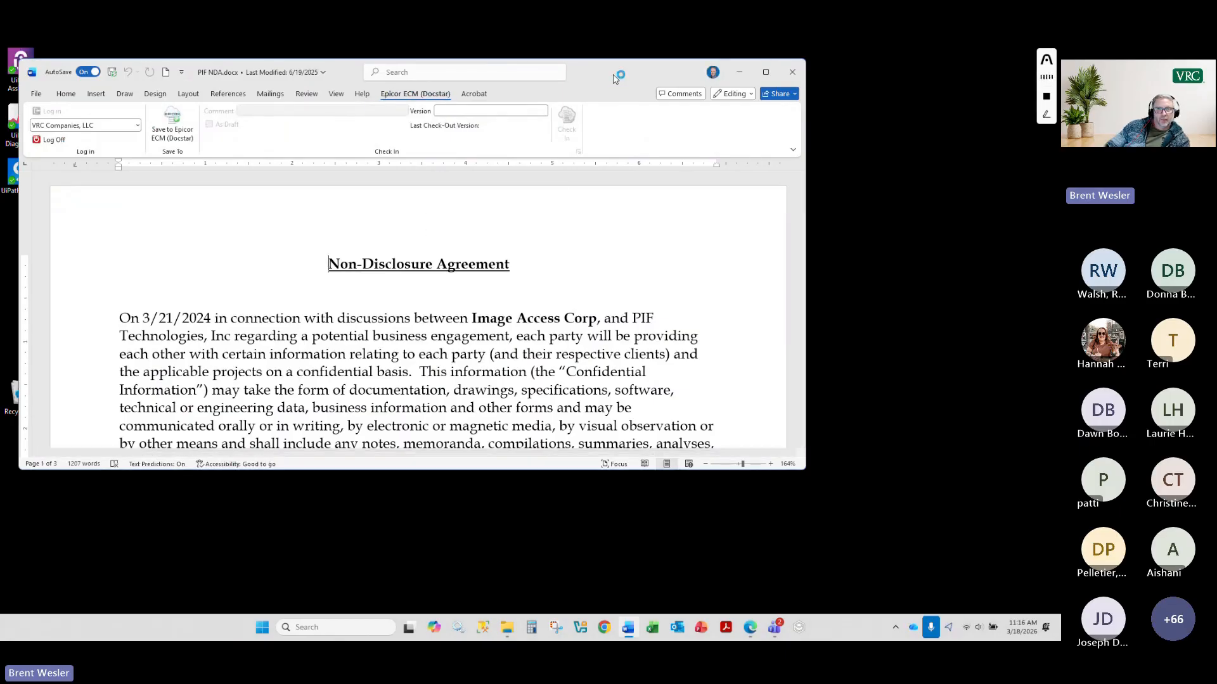
left_click(172, 128)
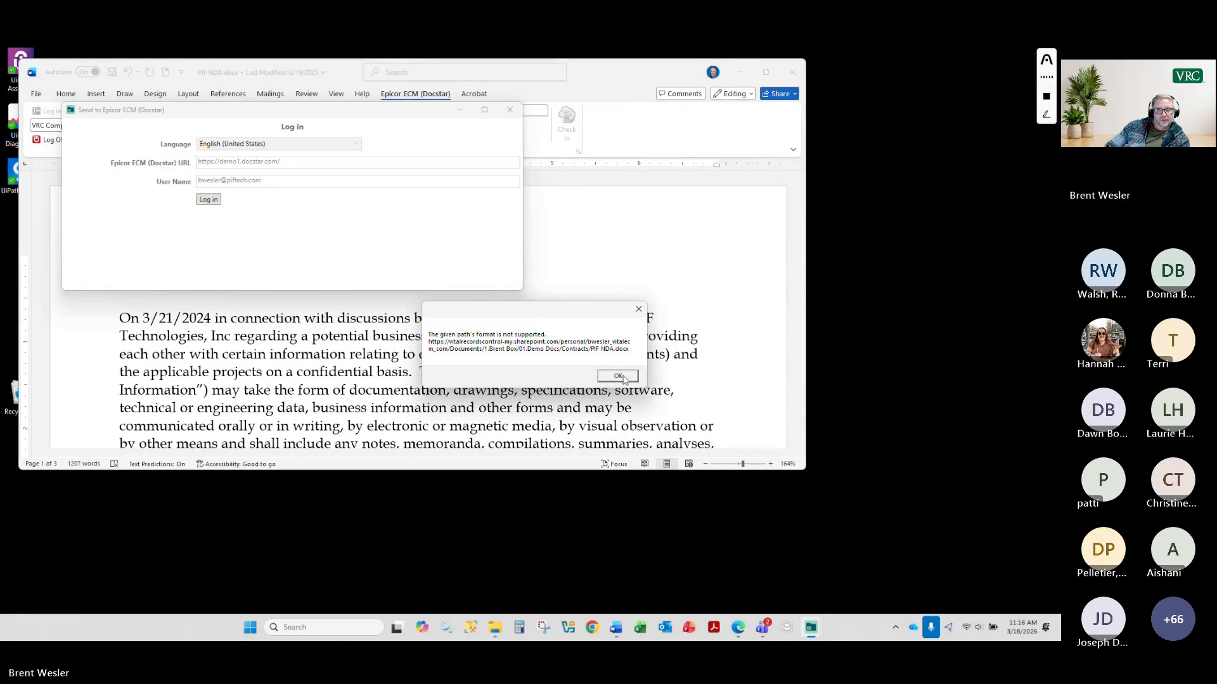
left_click(622, 376)
left_click(511, 111)
left_click(792, 72)
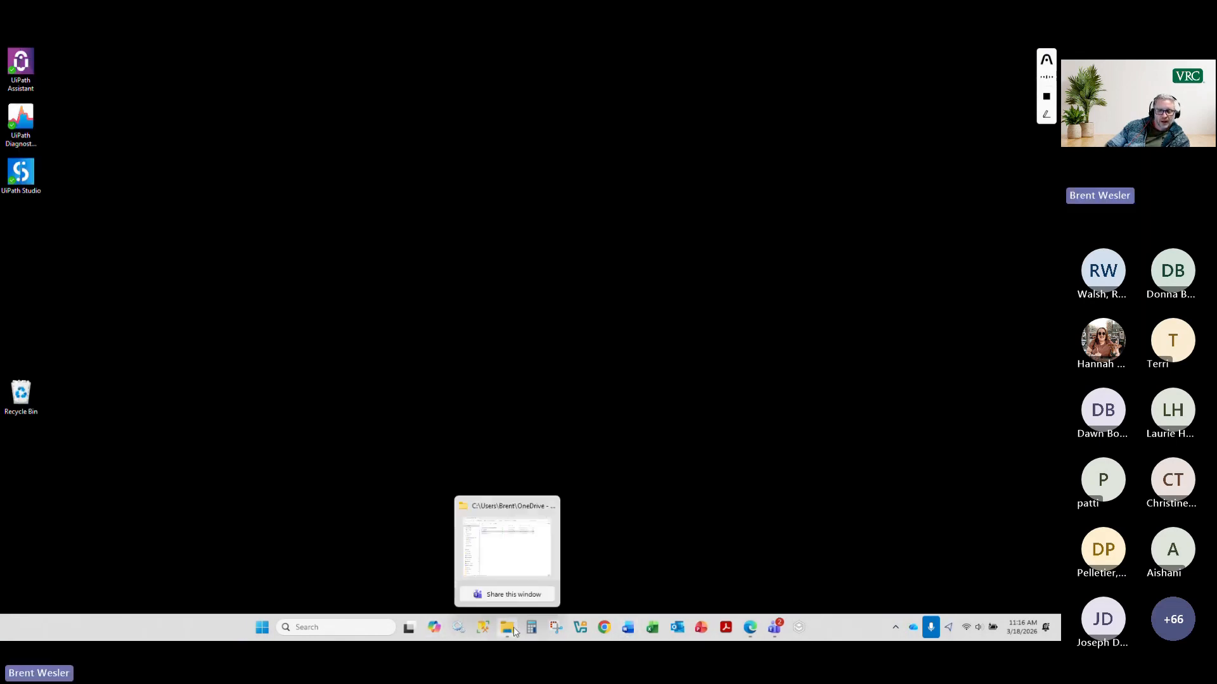
left_click(515, 630)
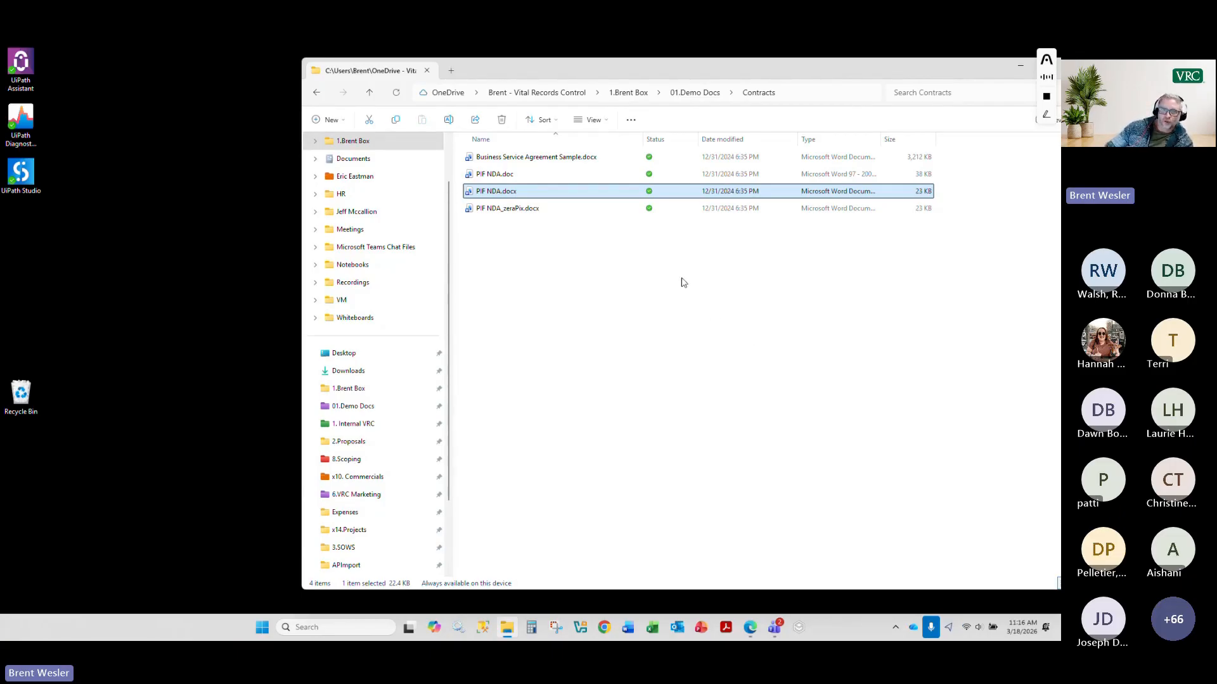
- Open the local C:\Demo\PIF NDA.docx in Word
scroll(380, 450, "down", 2)
left_click(347, 530)
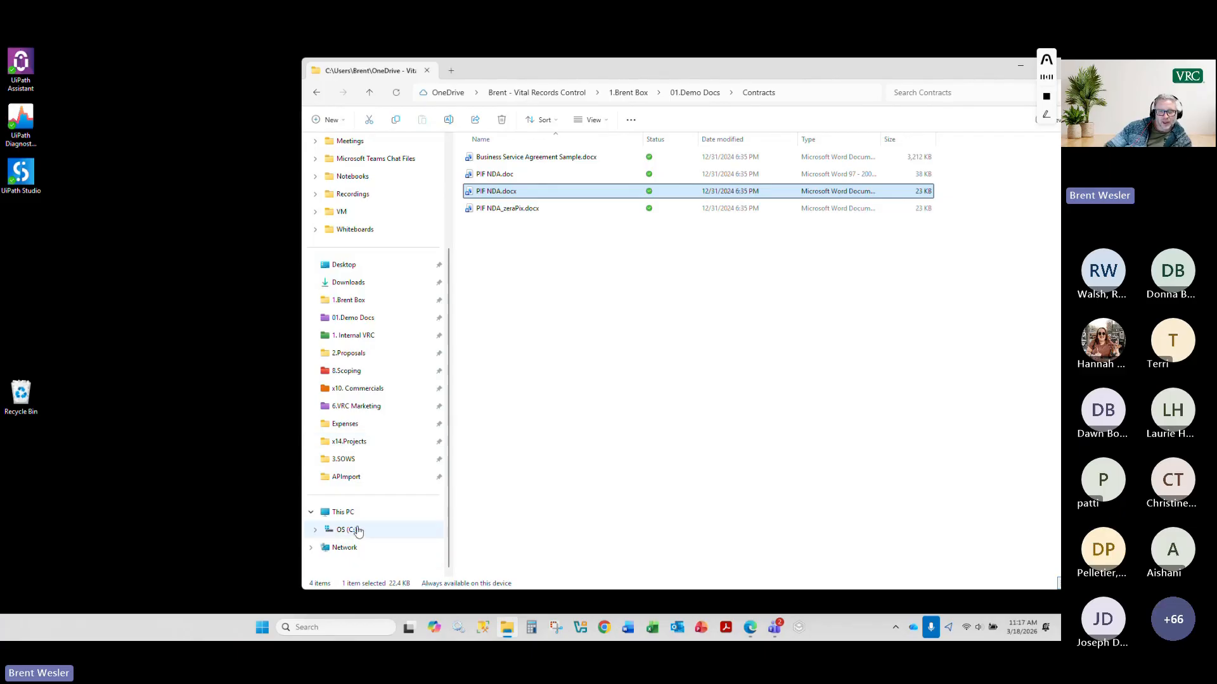
double_click(506, 248)
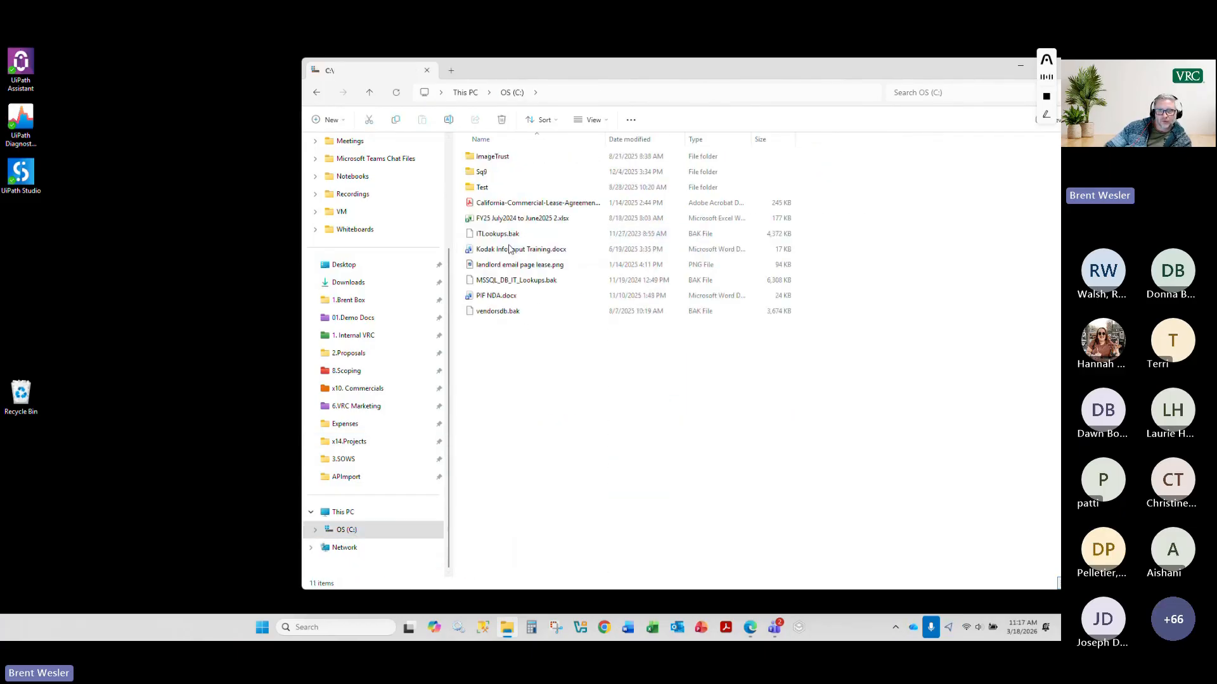
double_click(497, 295)
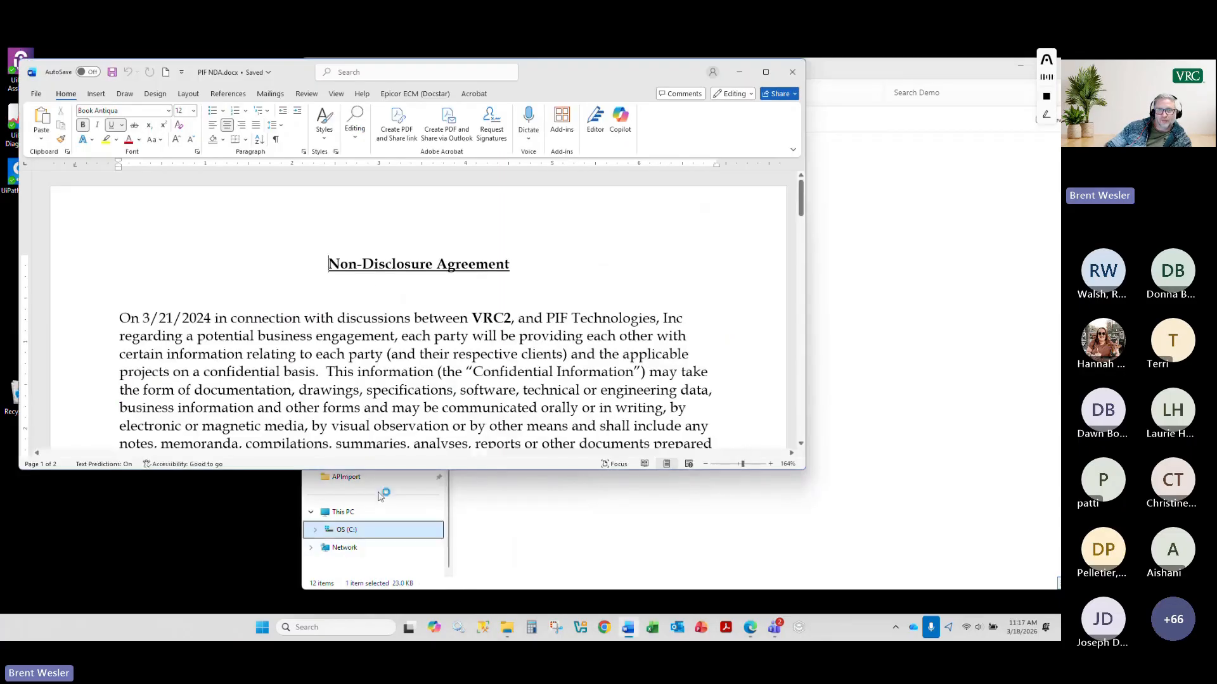
- Save it to Epicor ECM as Contracts with ContractParty 'Image Access', then close Word and Explorer
left_click(415, 93)
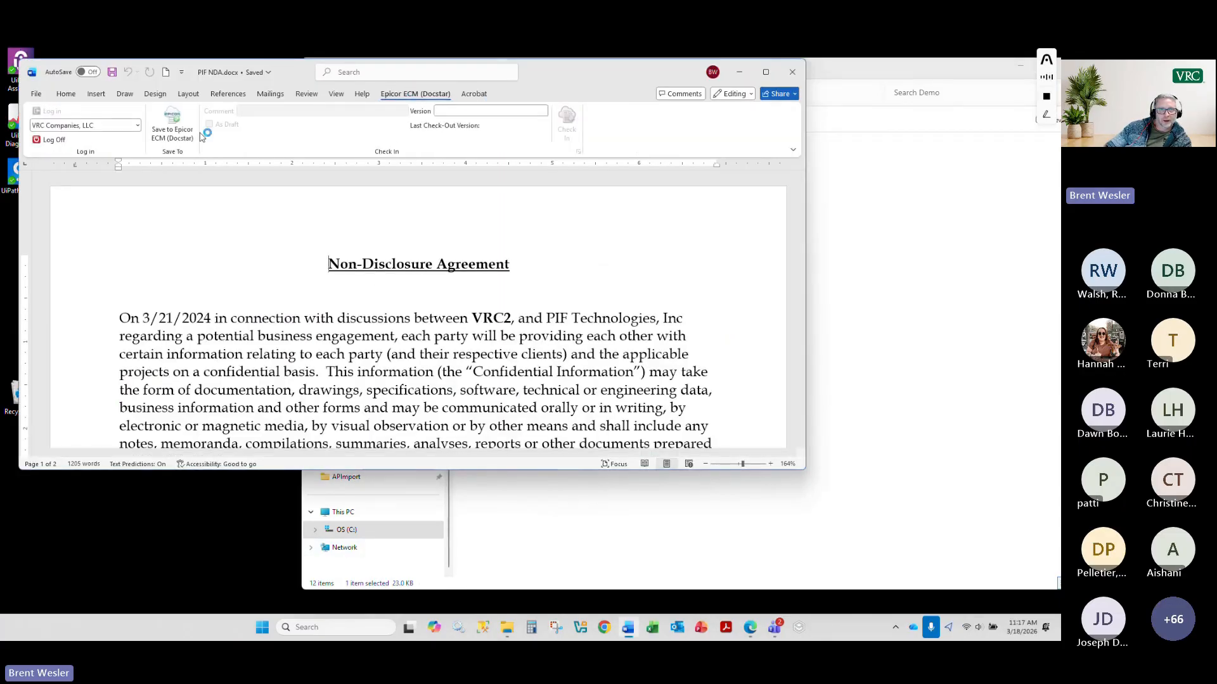
left_click(175, 125)
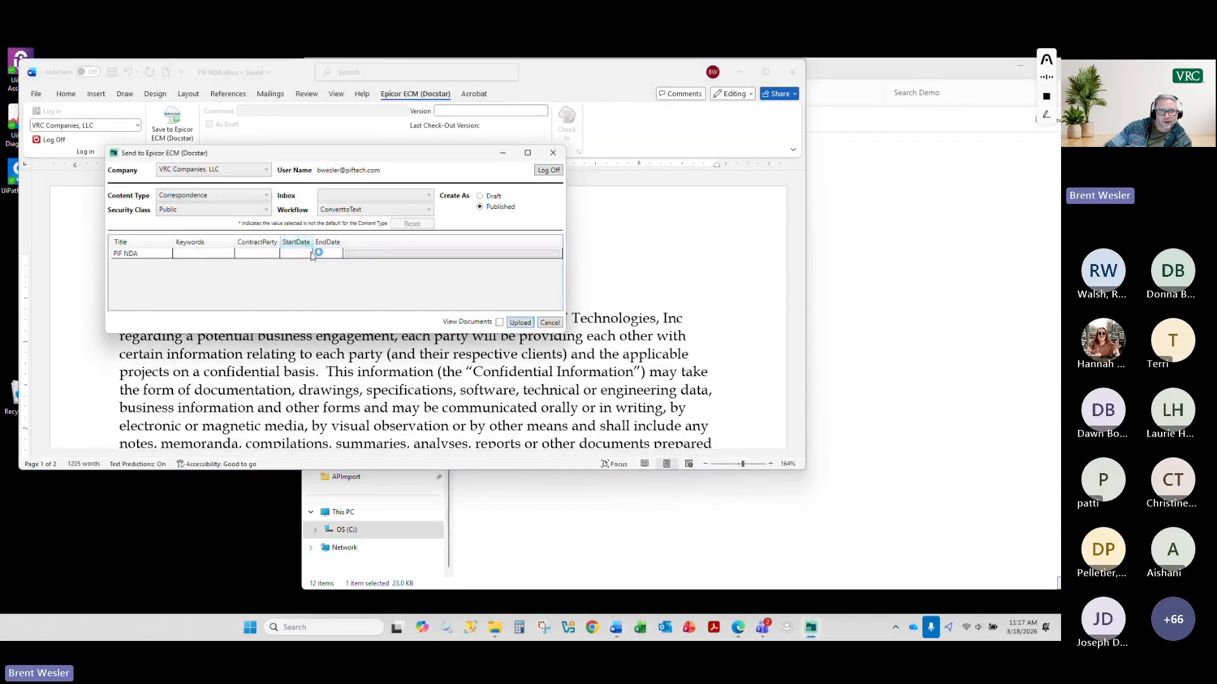
left_click(253, 195)
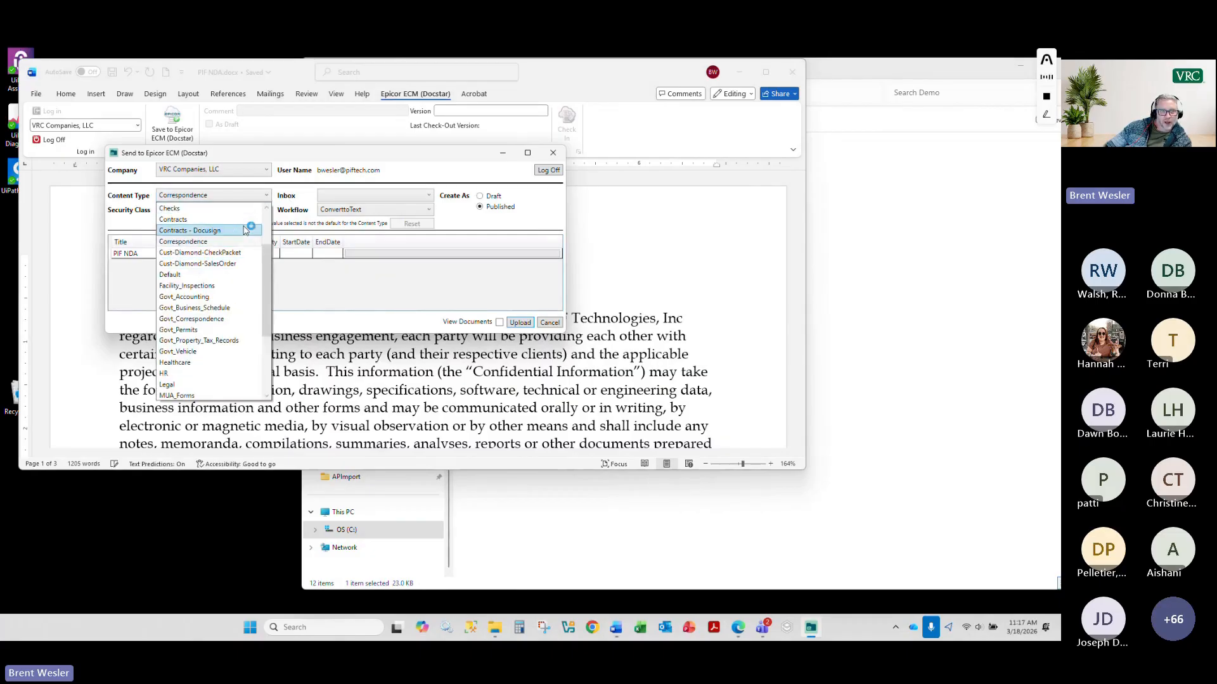
left_click(213, 220)
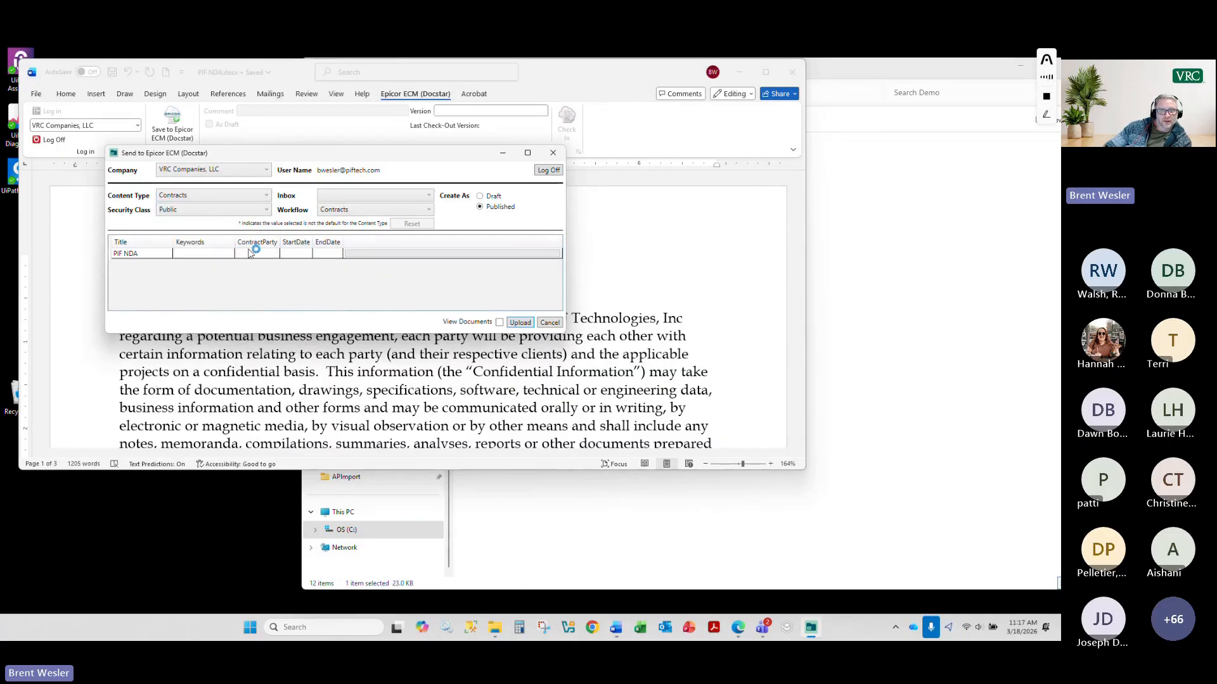
left_click(252, 253)
type("Im")
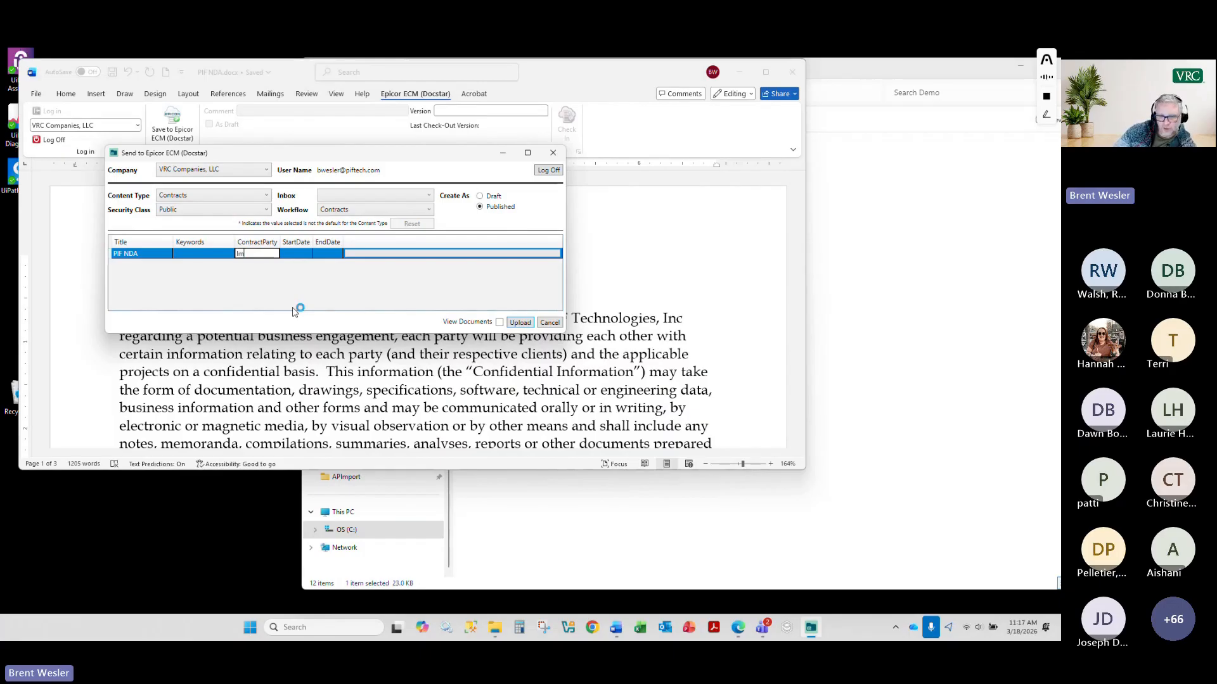
type("age Access")
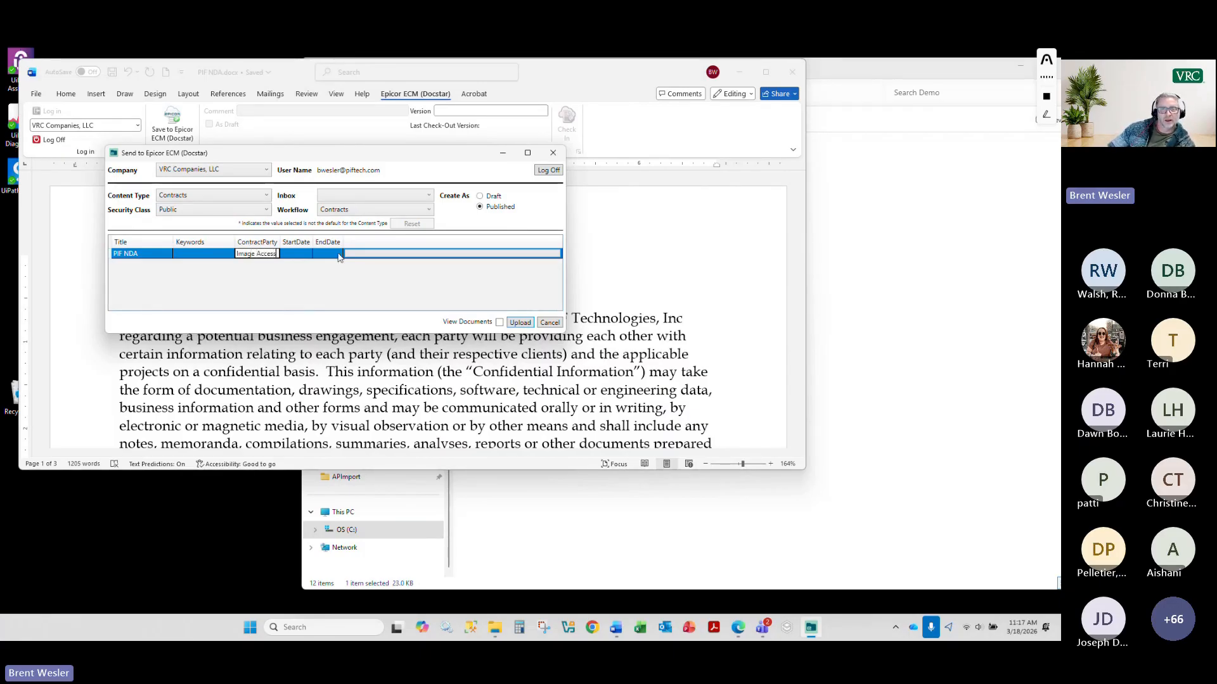
left_click(520, 323)
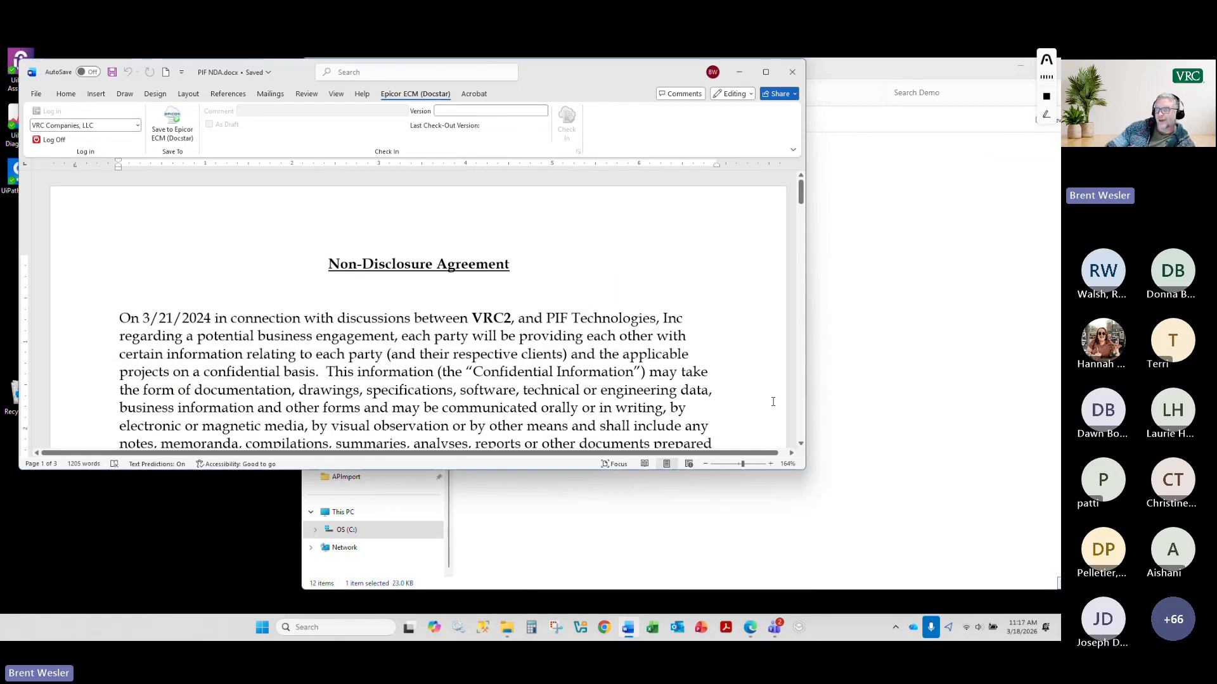
left_click(792, 71)
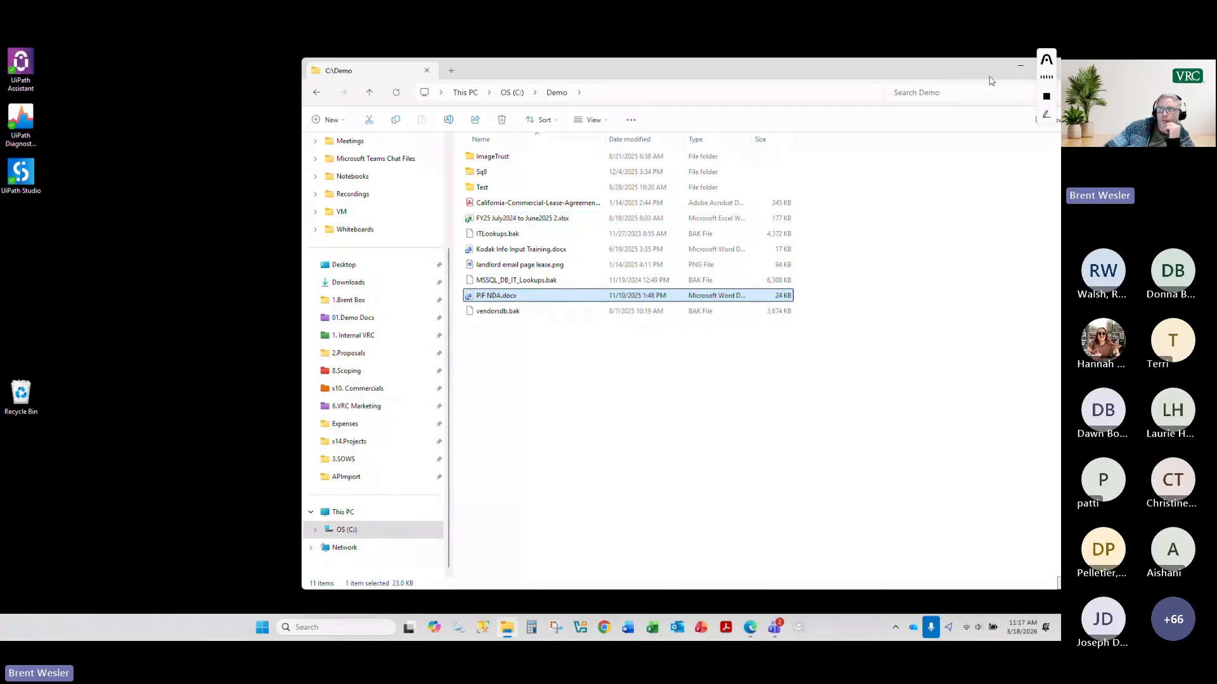
left_click(1016, 67)
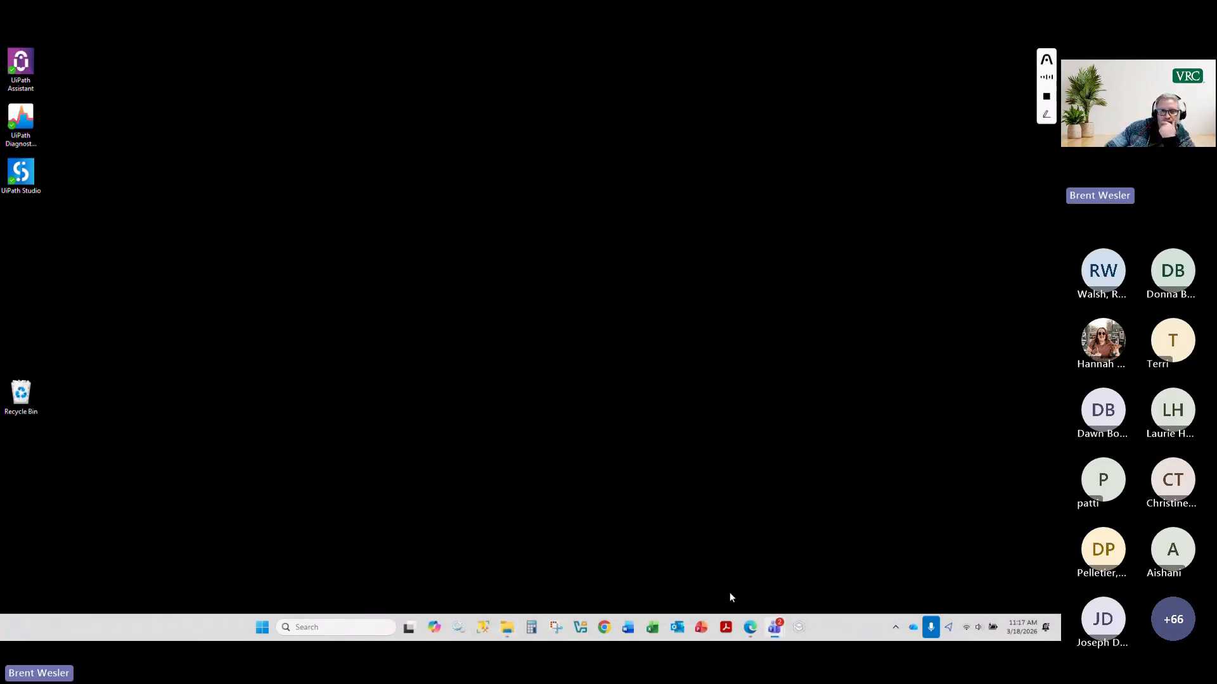
- In the browser's Workflow Designer, load the A Data Generate Demo workflow
left_click(749, 629)
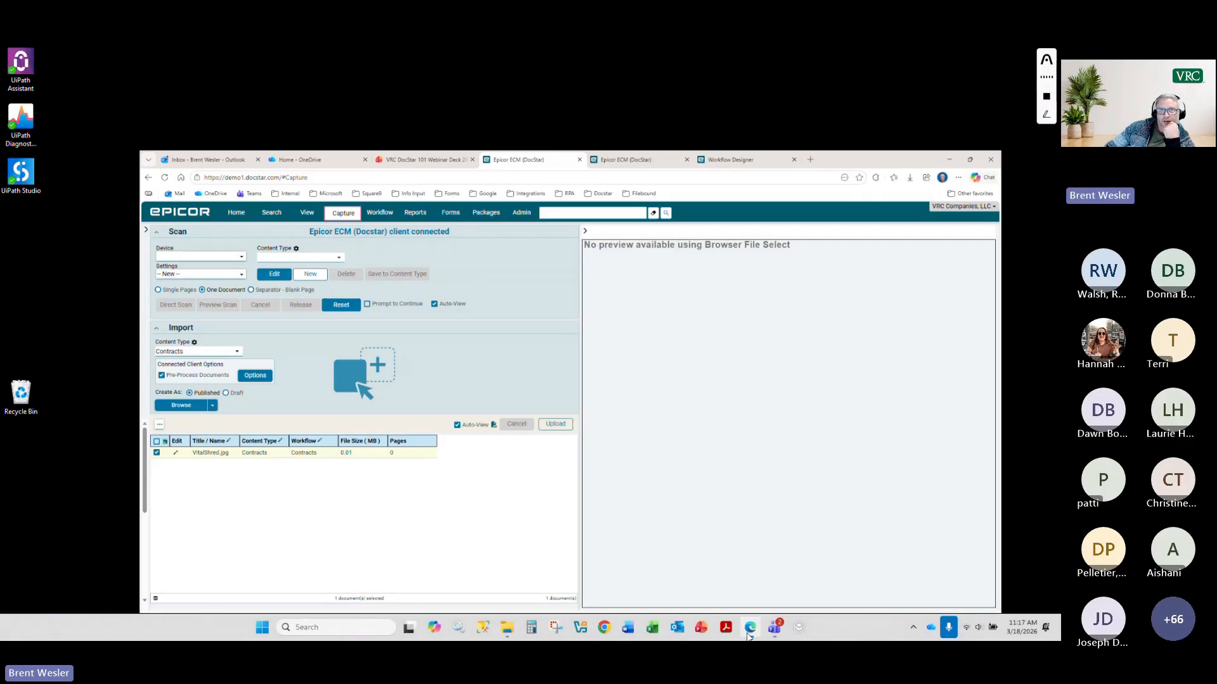
left_click(617, 55)
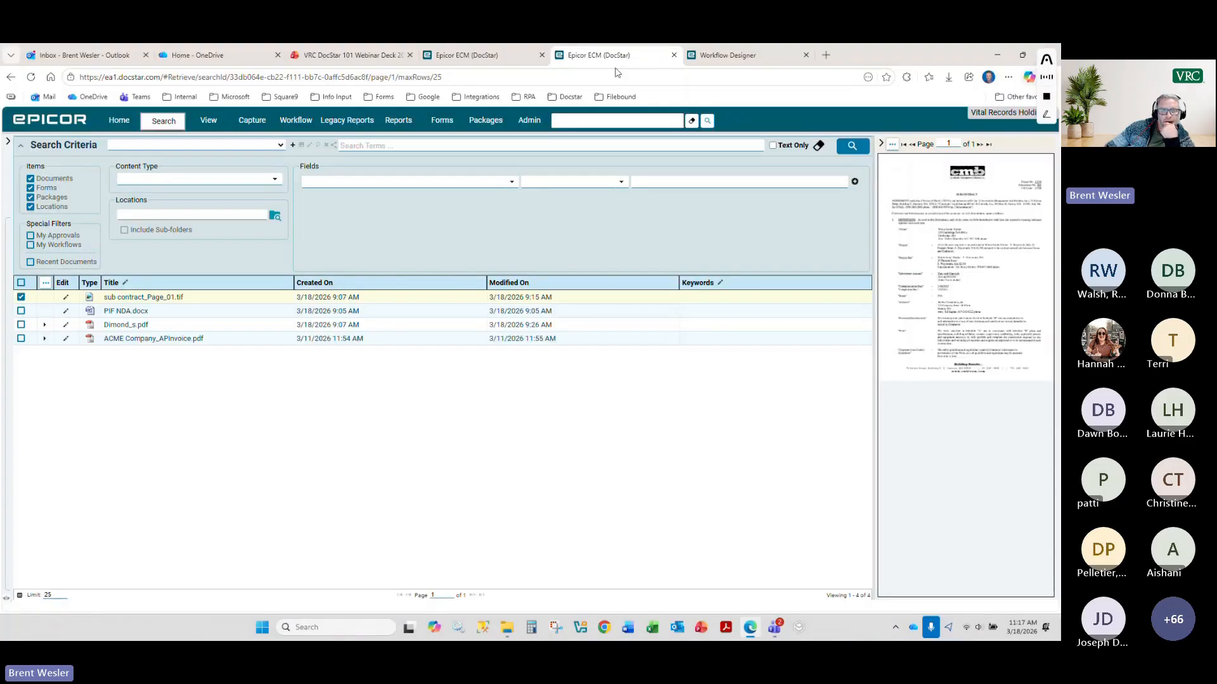
left_click(737, 56)
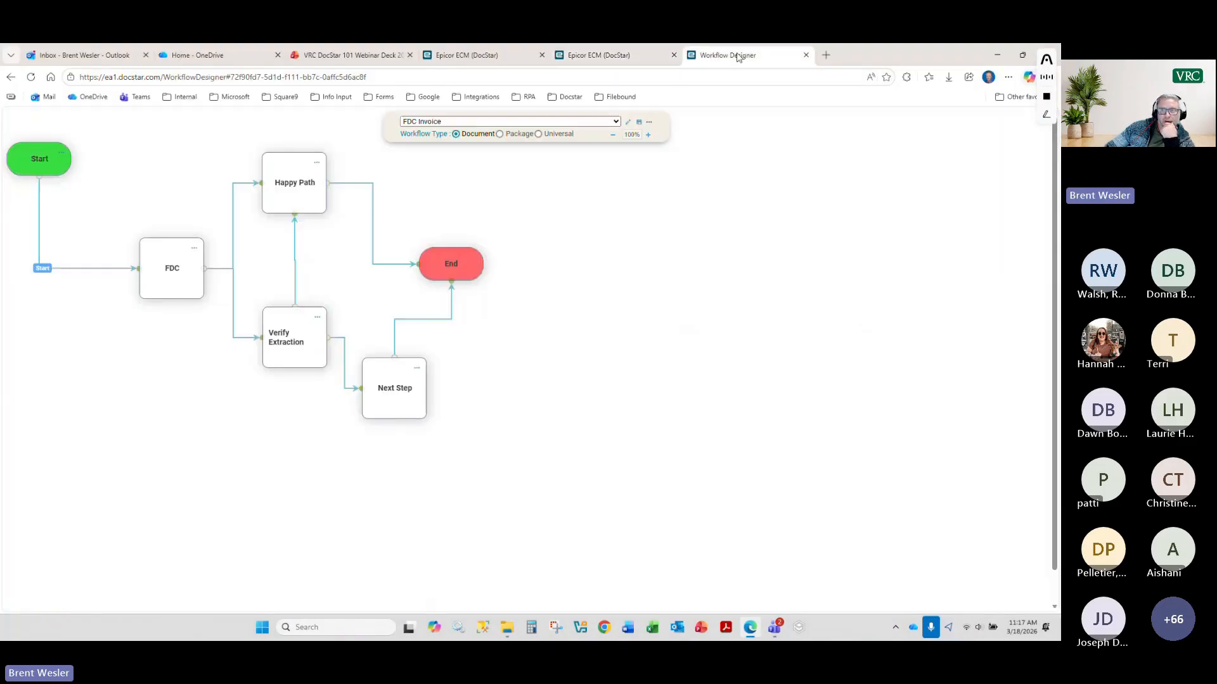
left_click(444, 123)
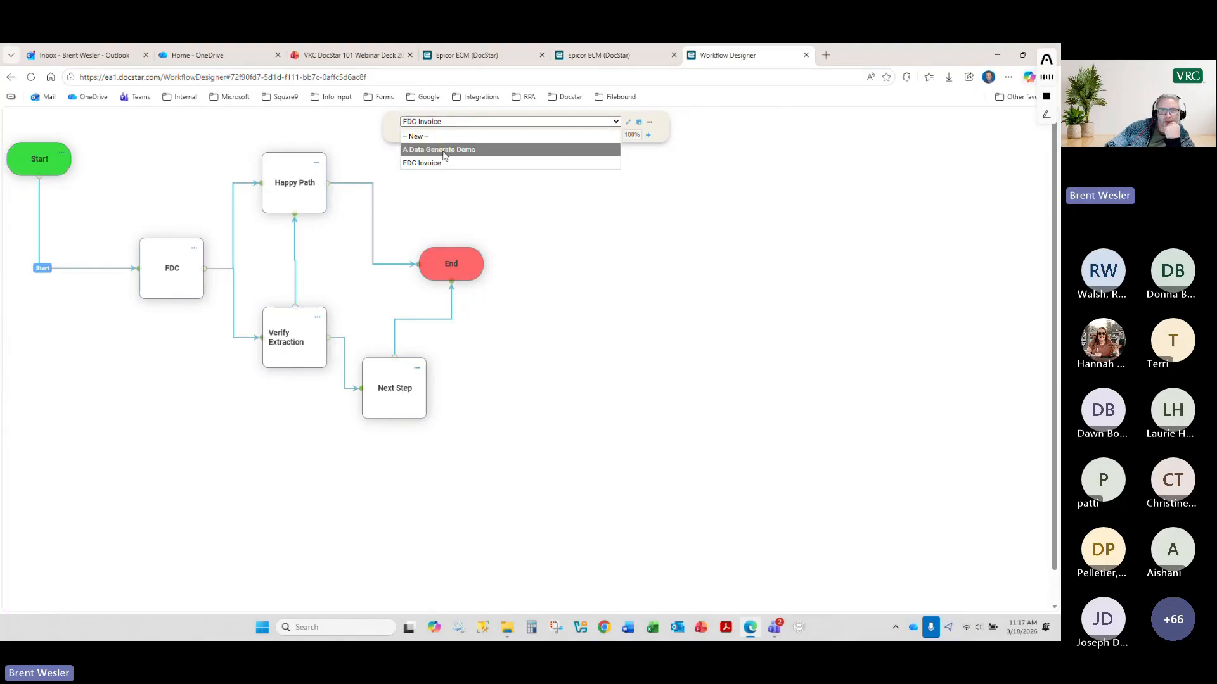
left_click(444, 152)
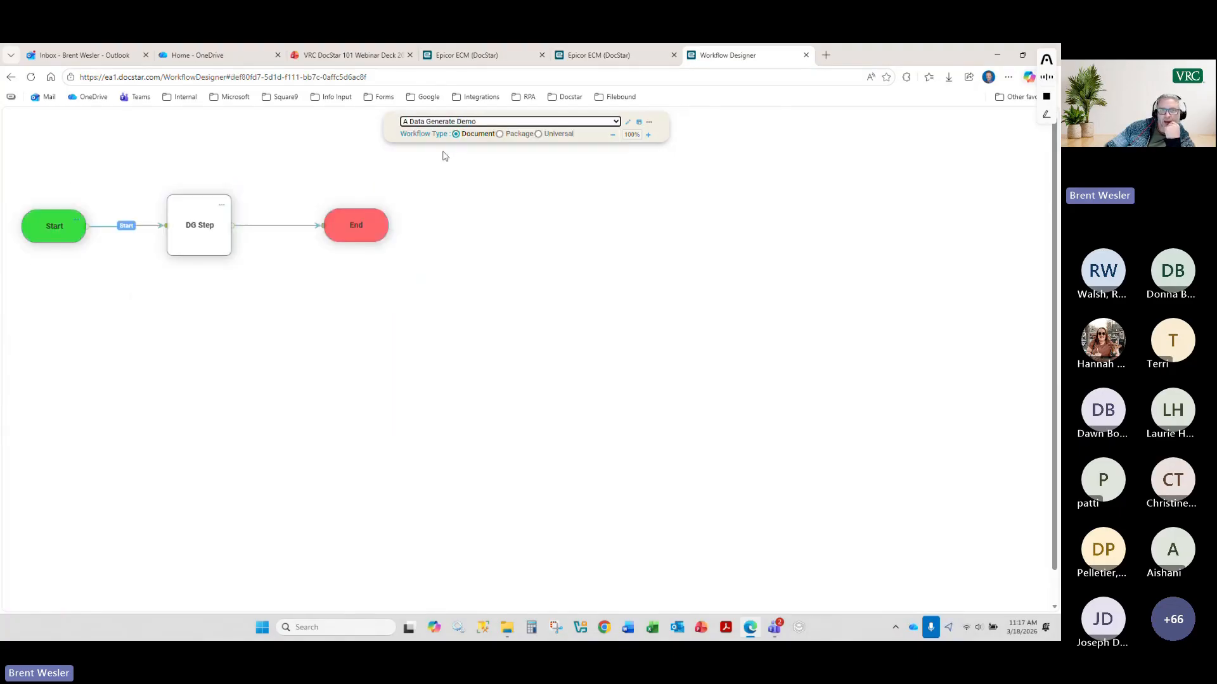
- Open the DG Step's Signatories action and its Data Generate task for editing
double_click(215, 211)
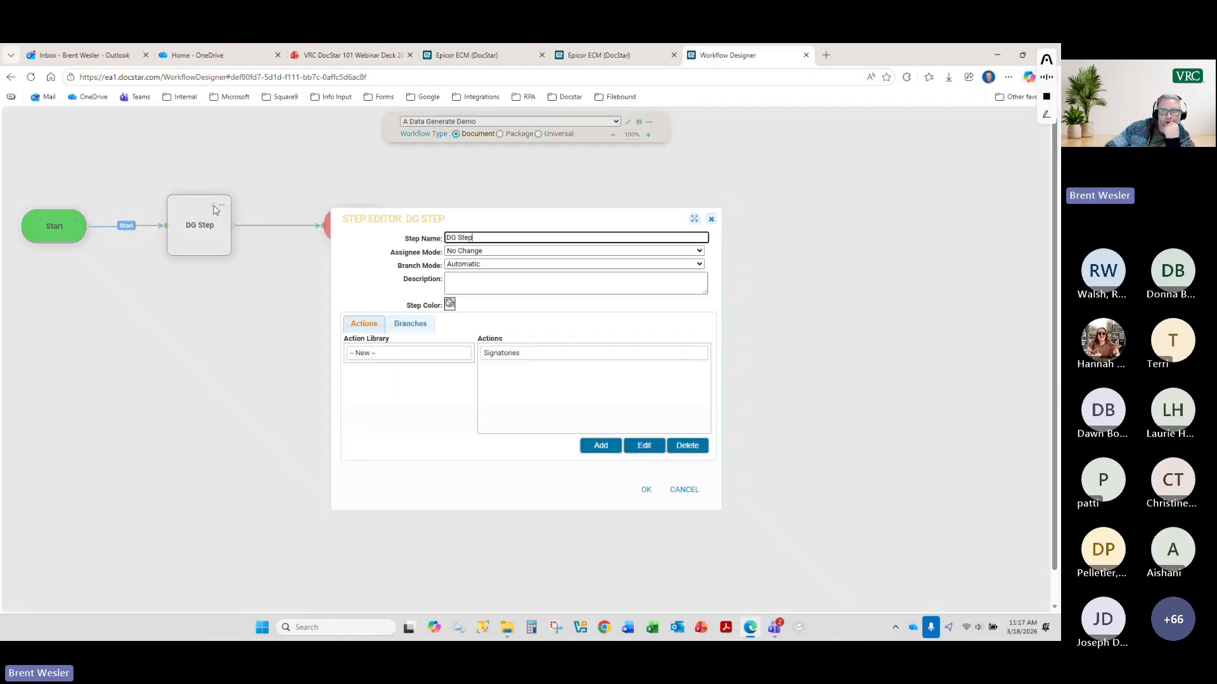
double_click(526, 353)
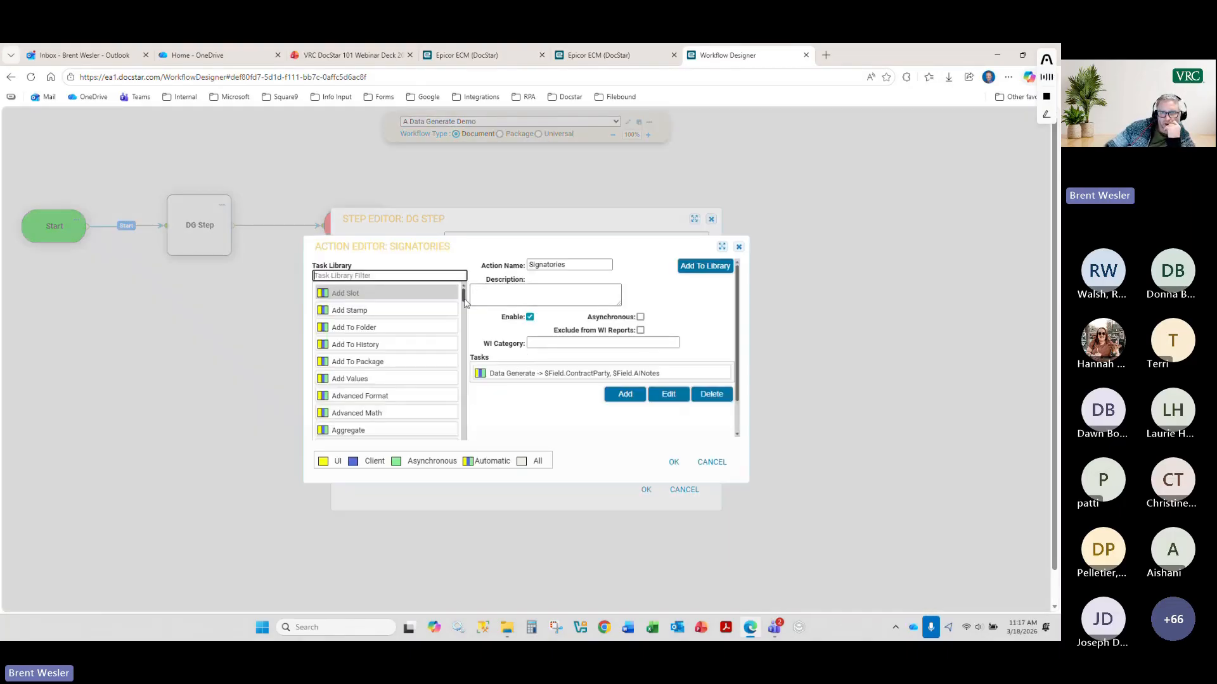
left_click_drag(464, 302, 462, 342)
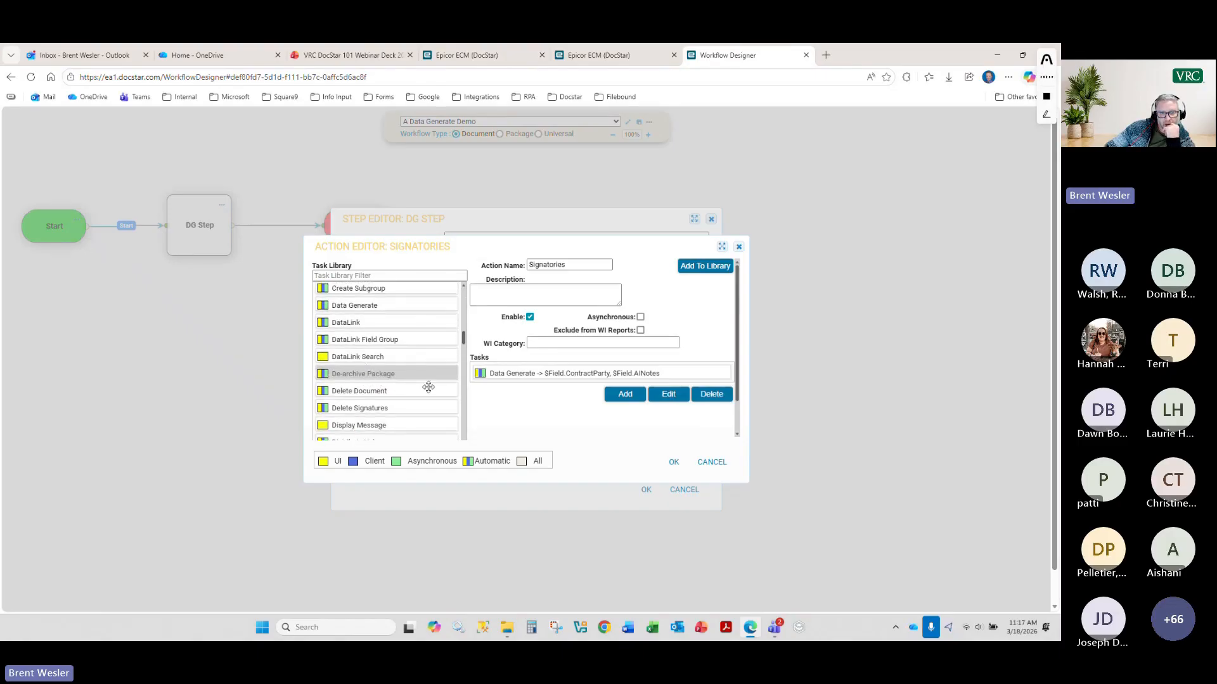
double_click(512, 374)
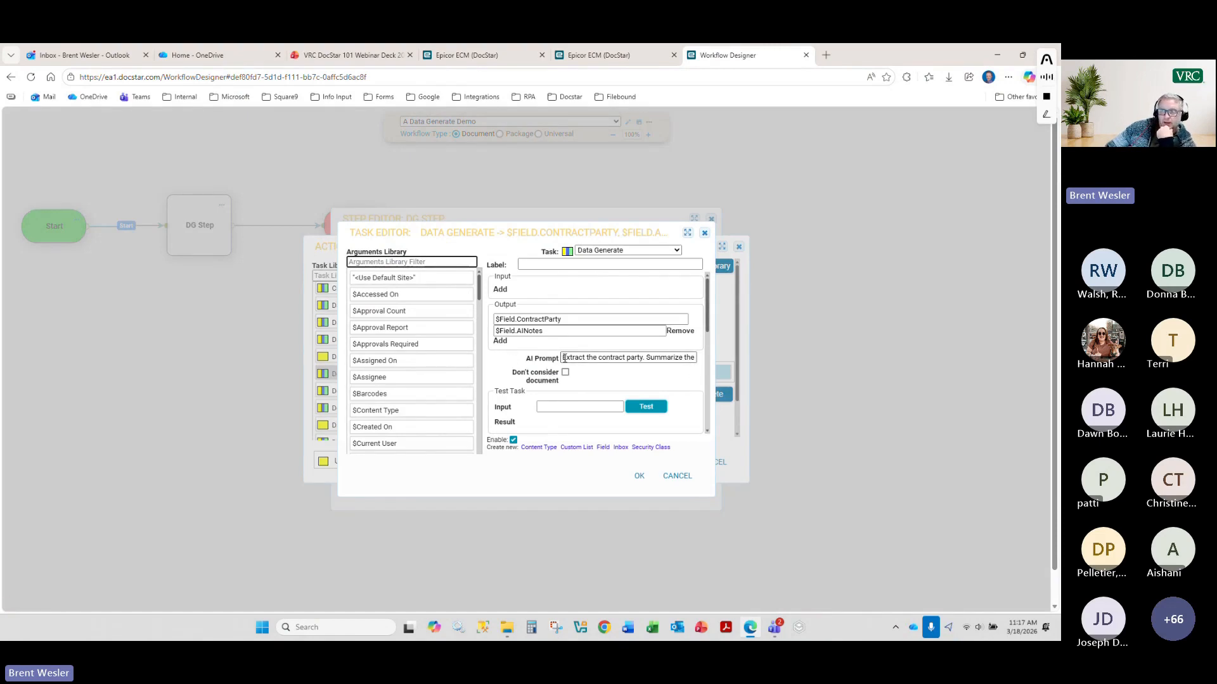
- Read through the full AI prompt text of the Data Generate task
left_click(630, 359)
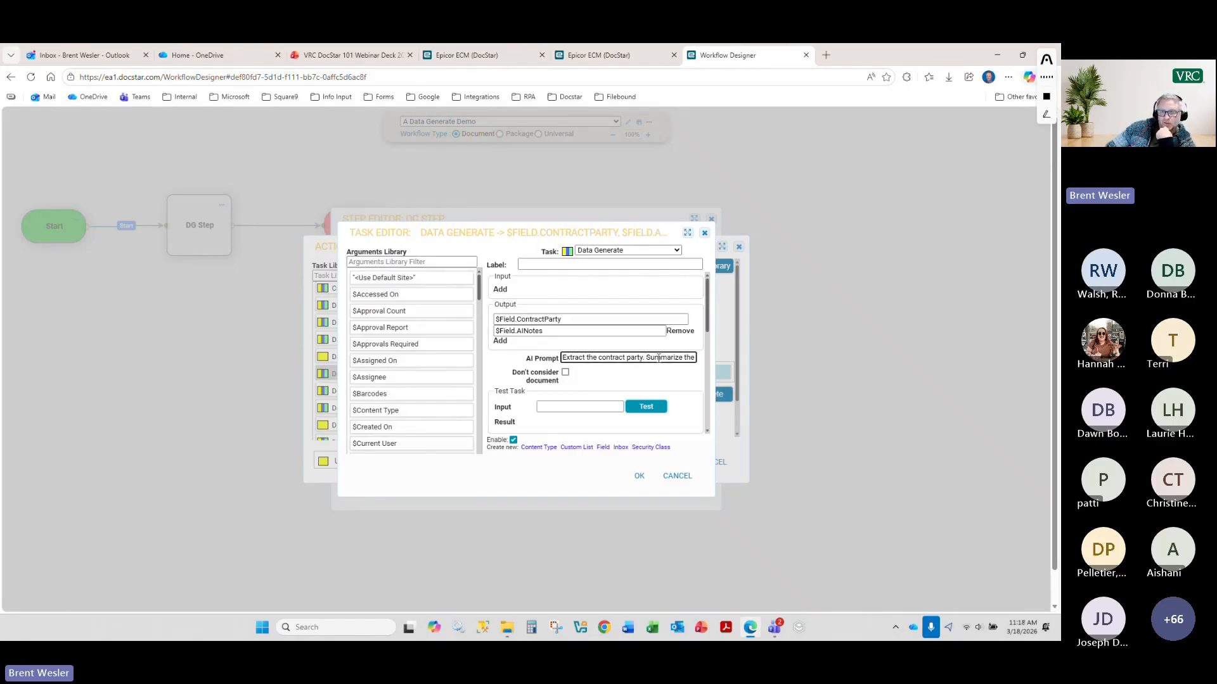
left_click_drag(658, 359, 695, 360)
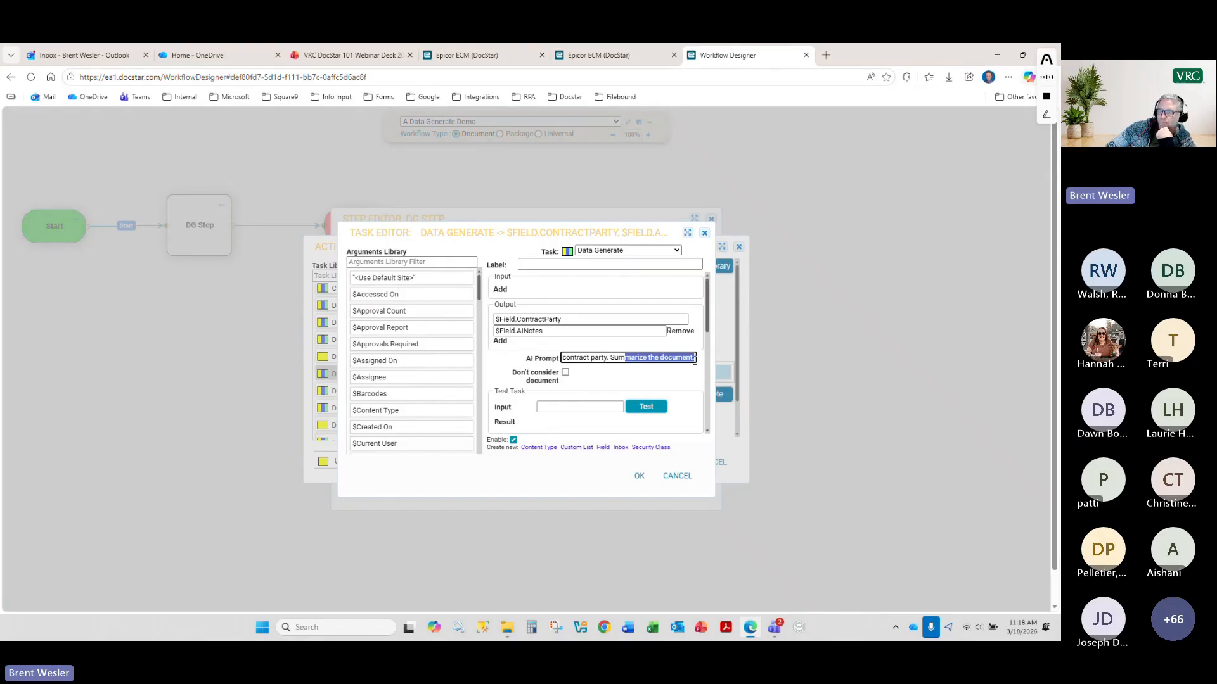
left_click(582, 358)
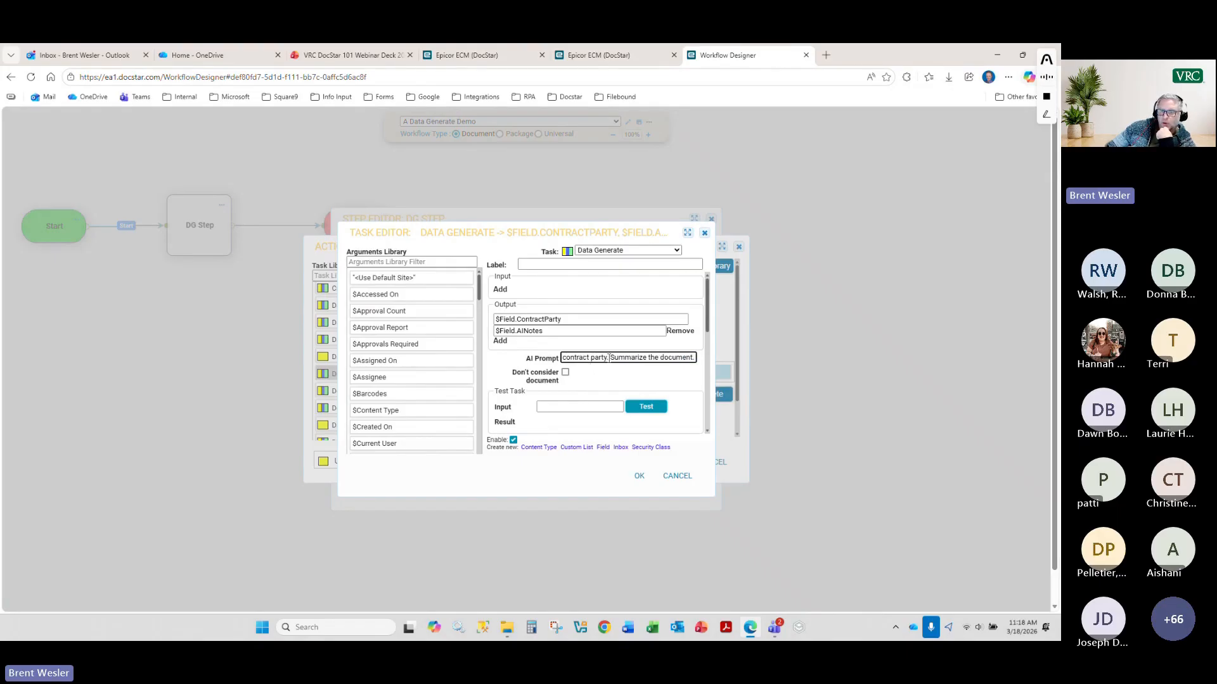
- Inspect the $Field.ContractParty and $Field.AINotes outputs, then close the task editor with OK
left_click(550, 320)
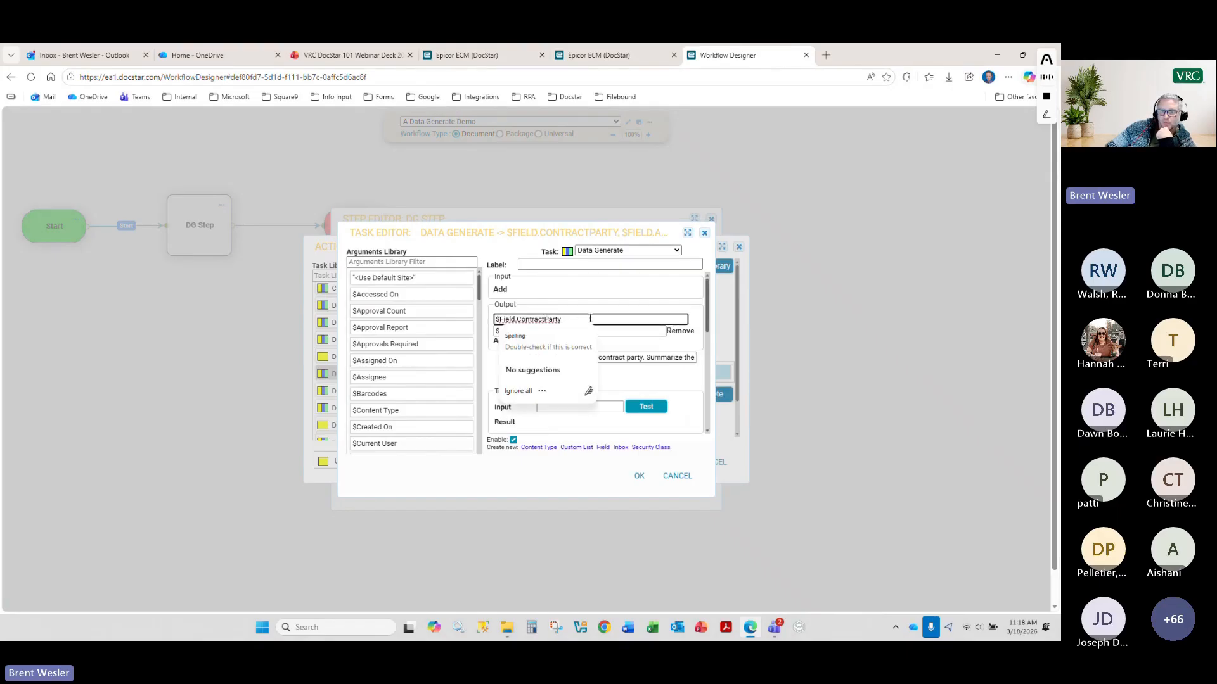
left_click(610, 361)
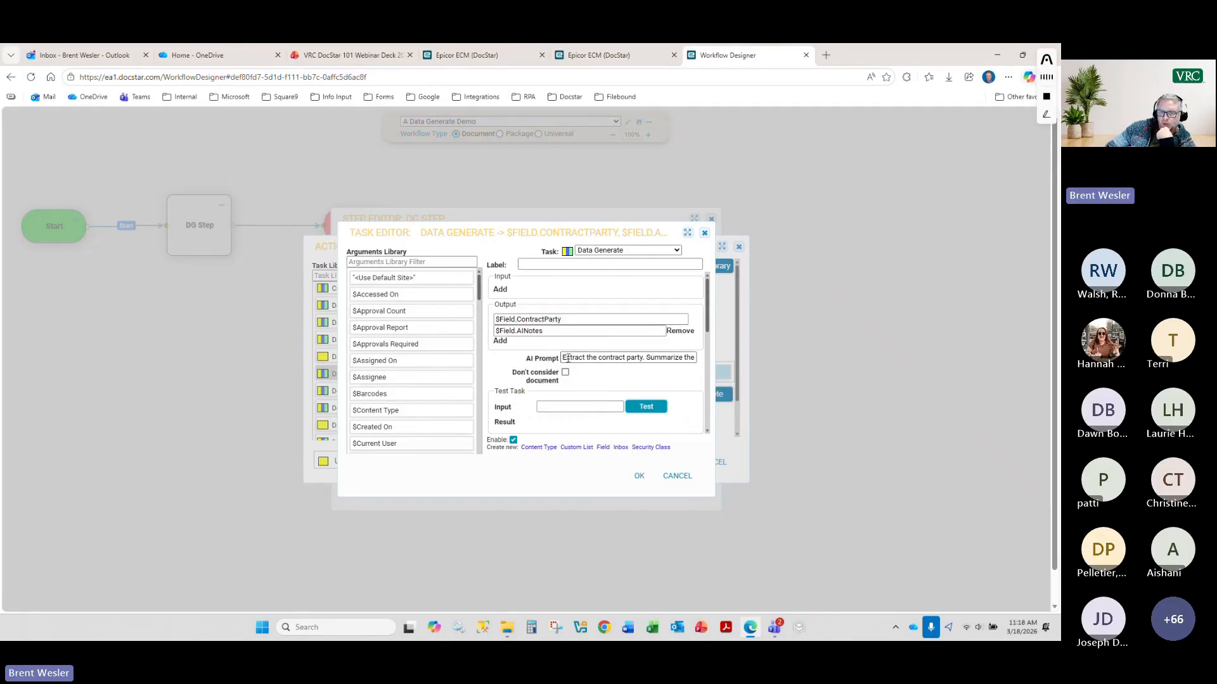
left_click(531, 320)
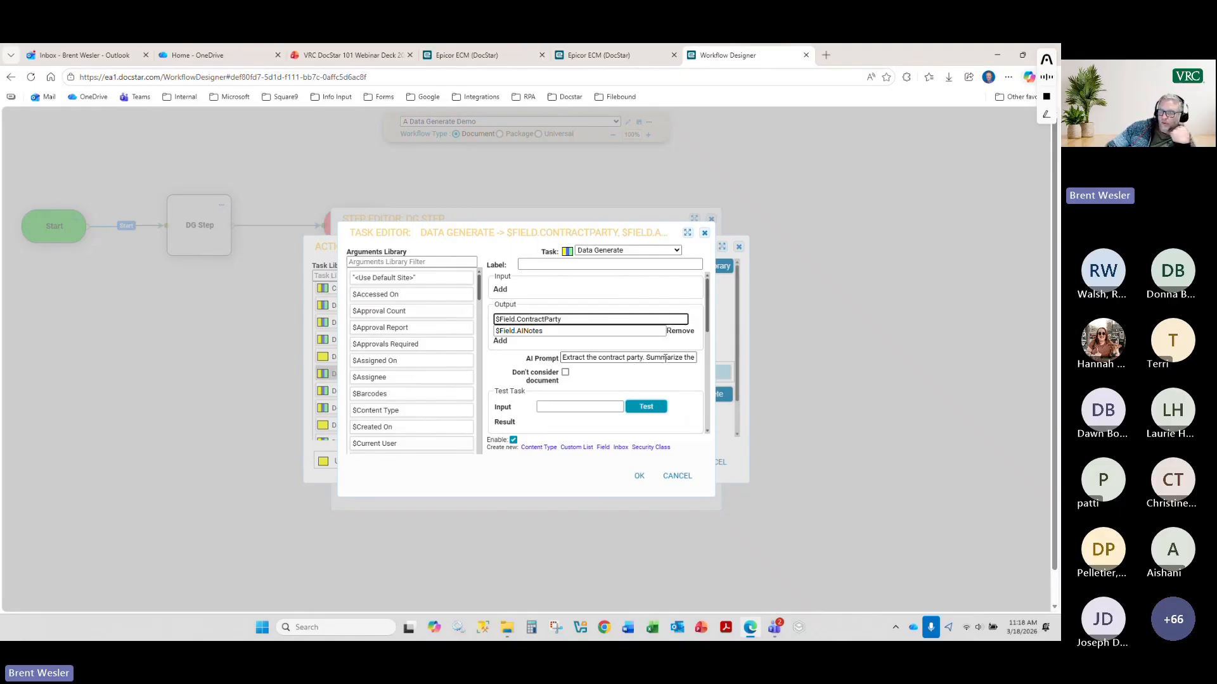
left_click(518, 330)
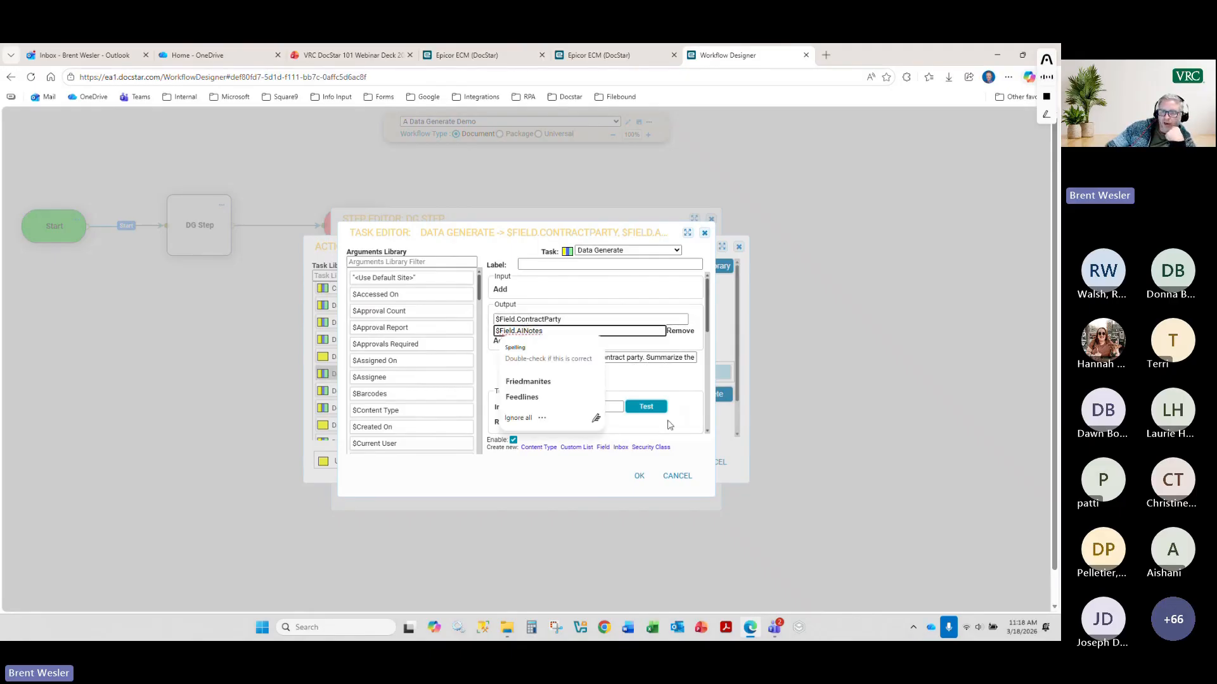
left_click(688, 391)
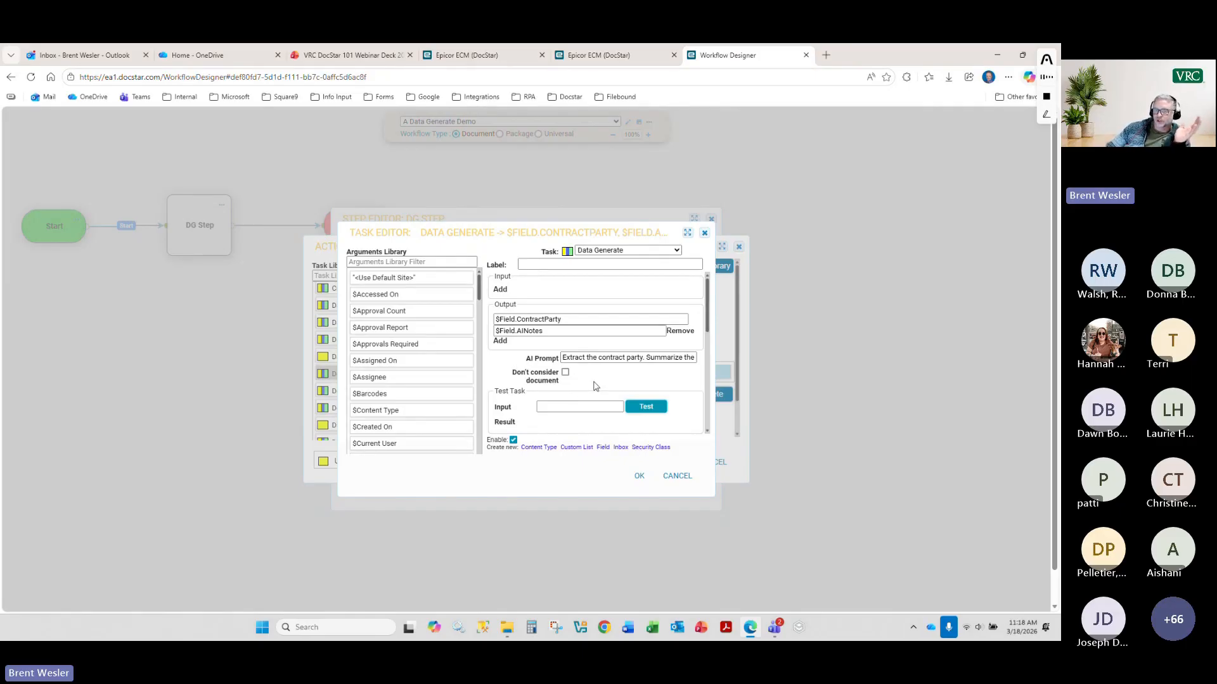
left_click(665, 476)
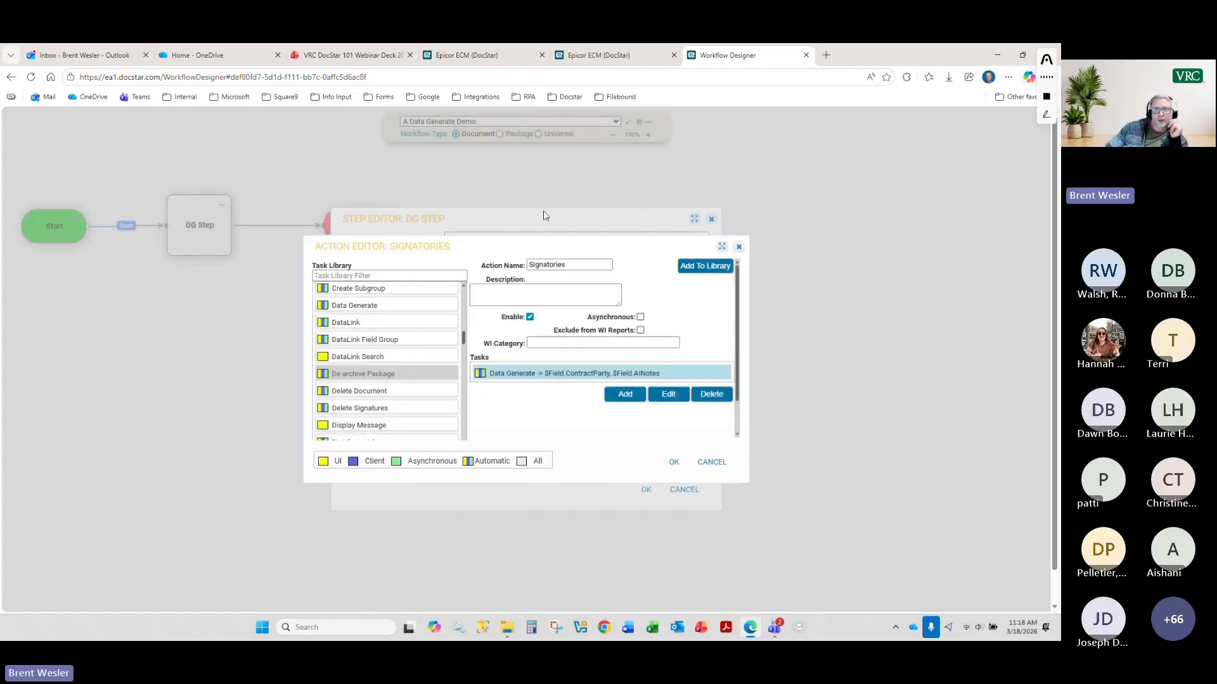
- Open sub contract_Page_01.tif from search results and read its AI-filled ContractParty and AINotes fields
left_click(624, 56)
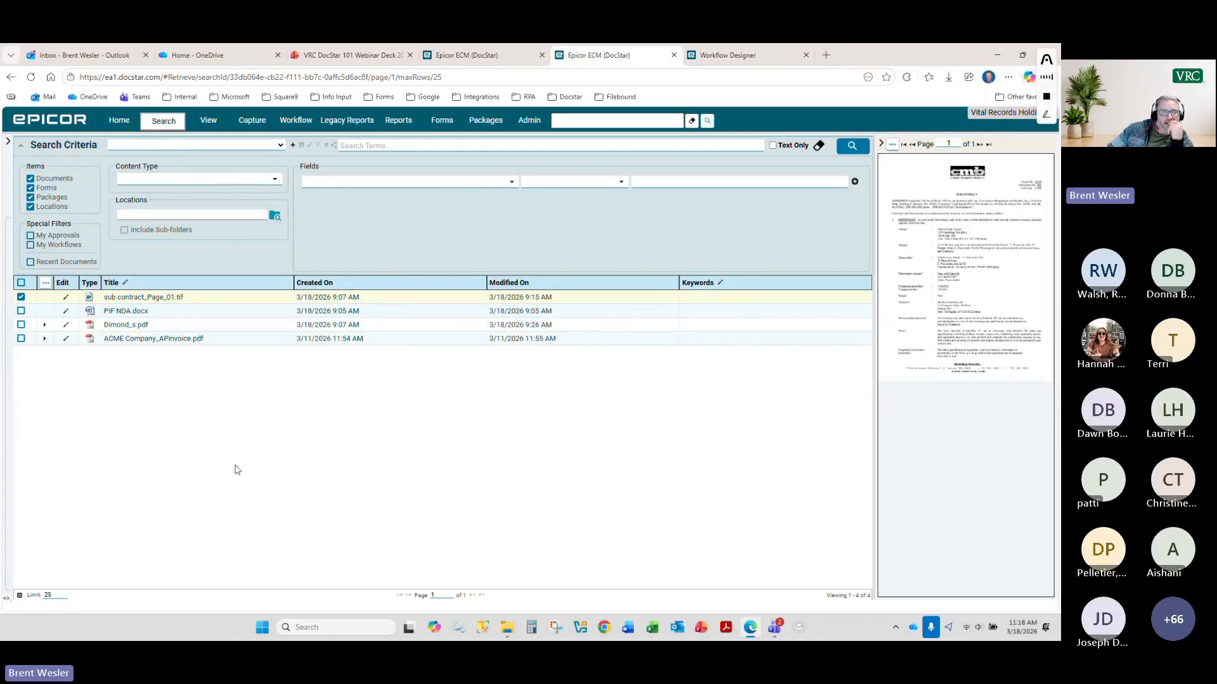
double_click(90, 298)
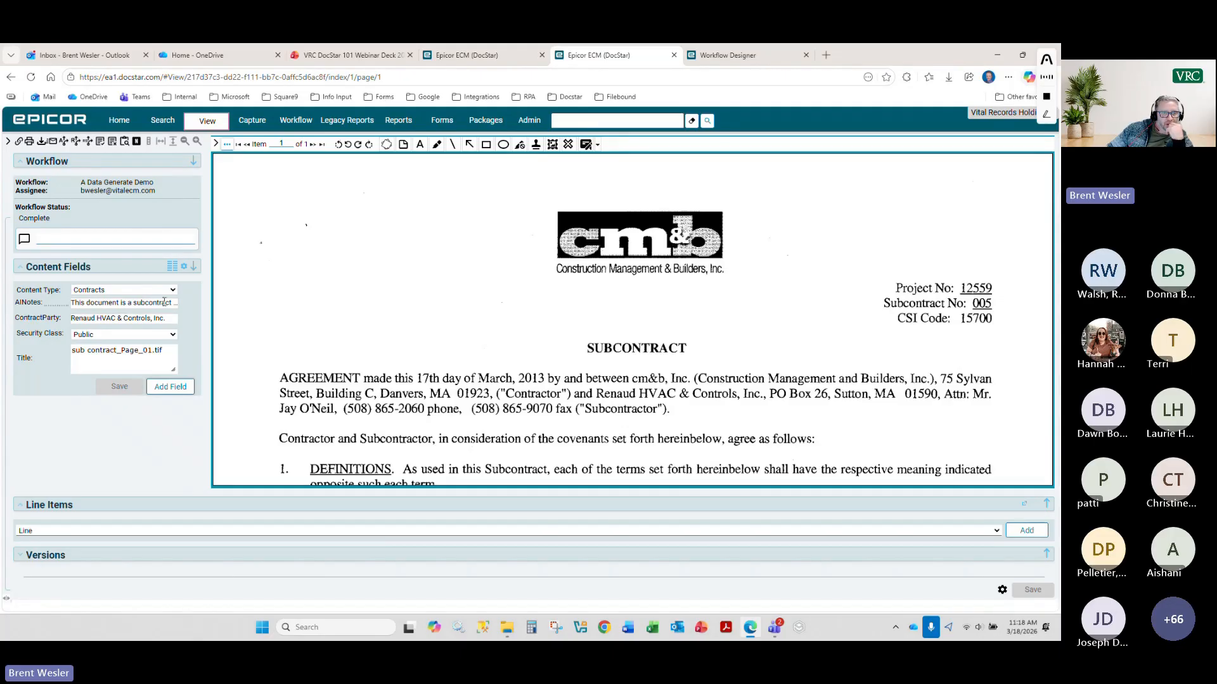
mouse_move(162, 305)
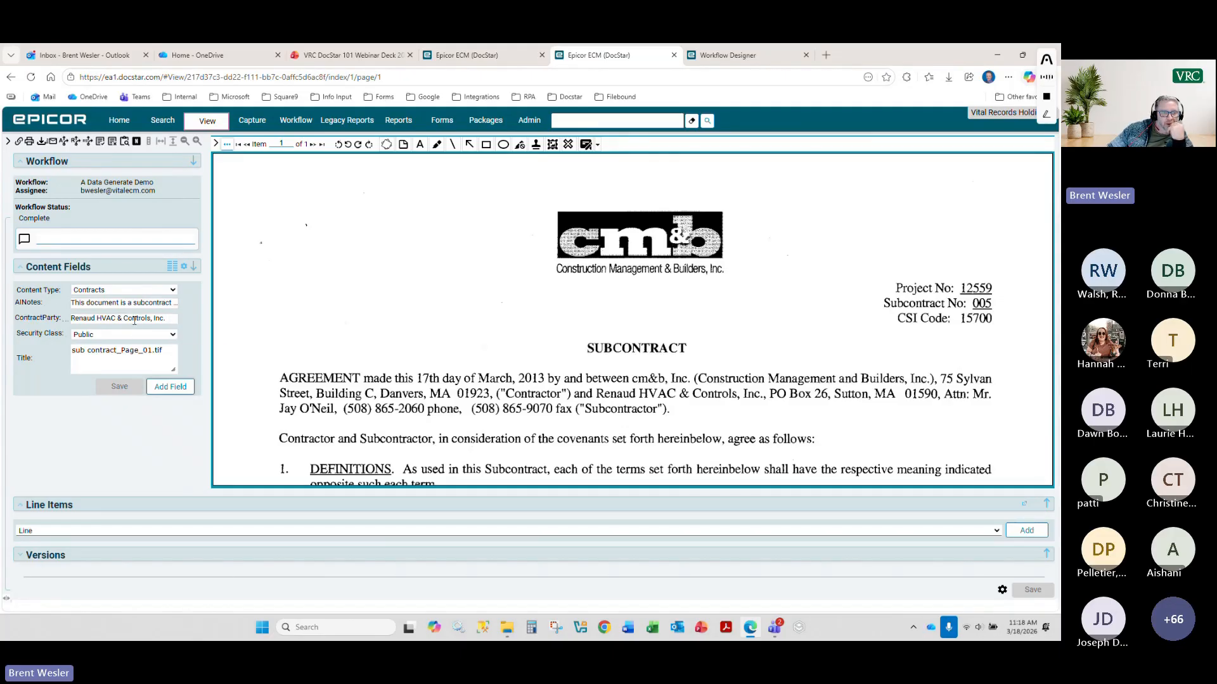
scroll(449, 395, "down", 2)
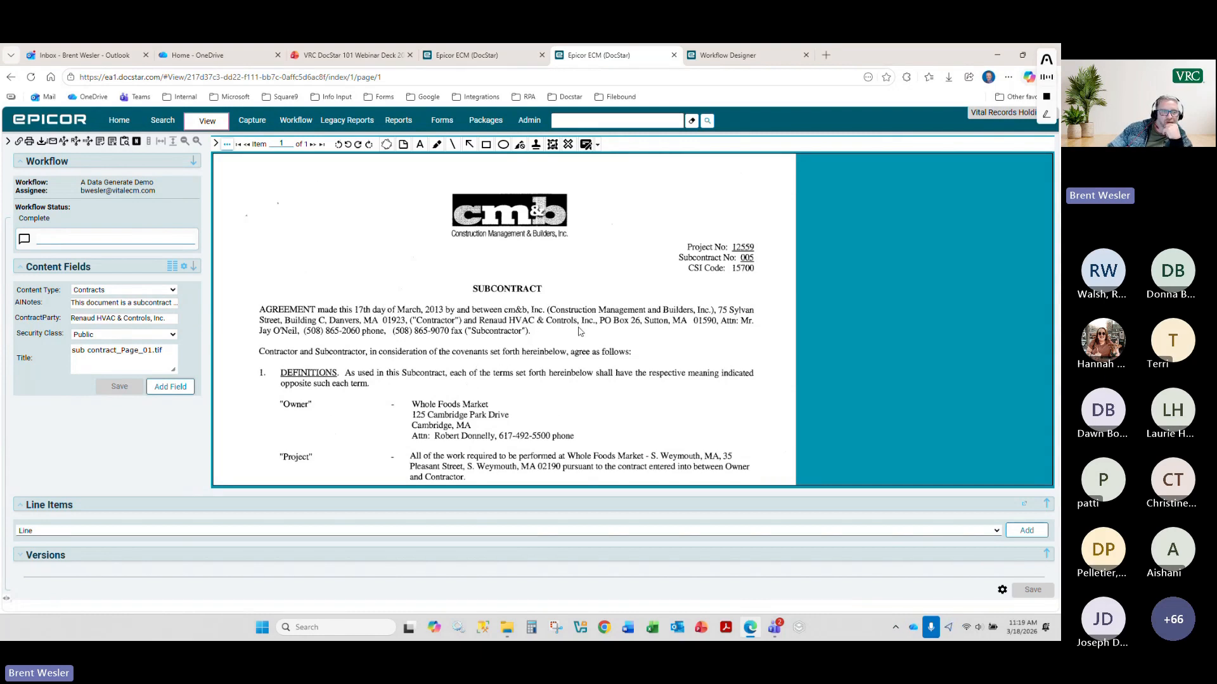
left_click(102, 317)
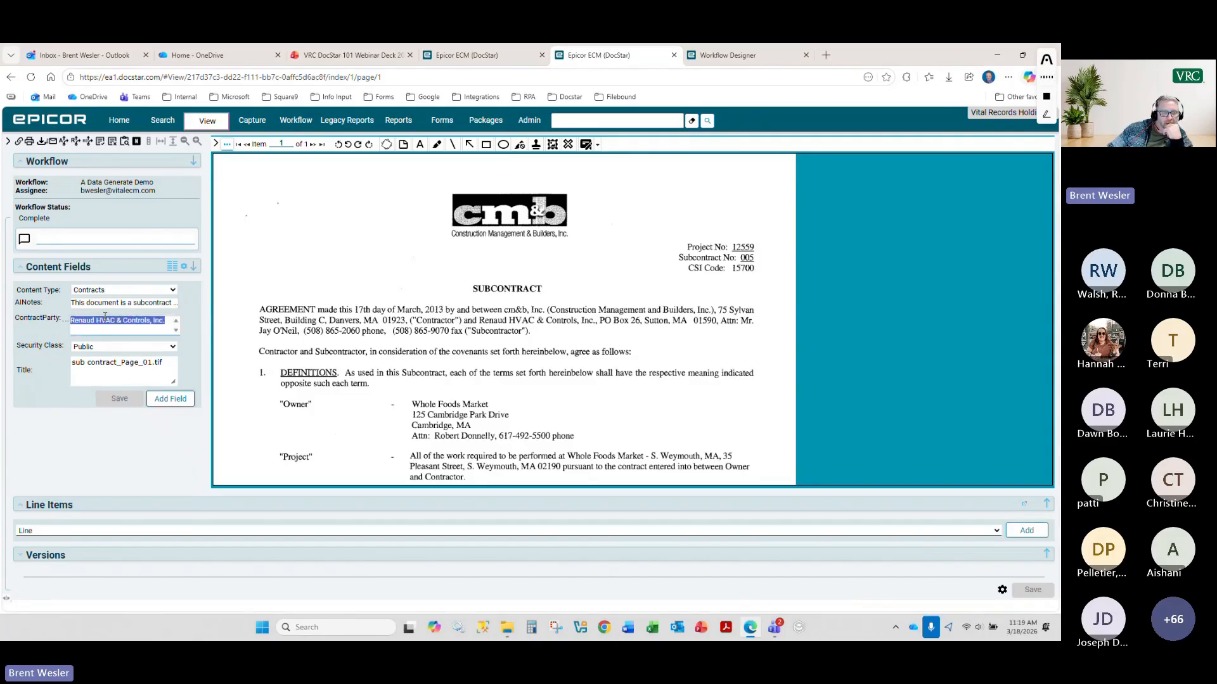
left_click(141, 304)
scroll(178, 335, "up", 5)
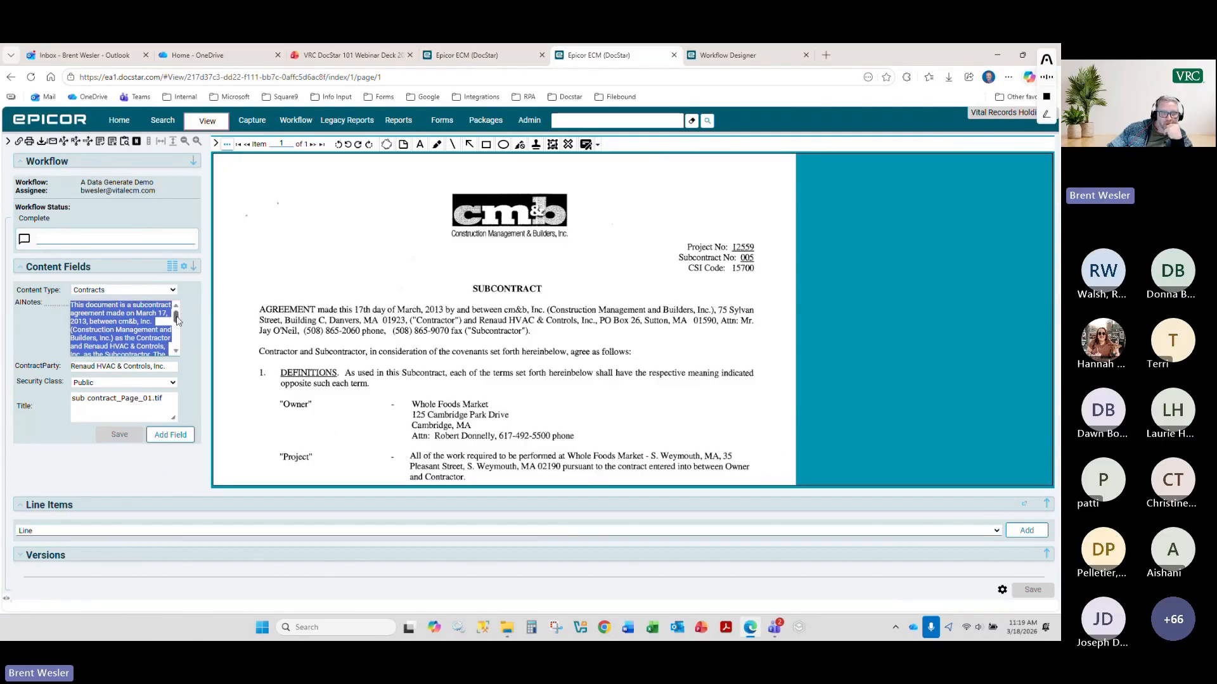
left_click_drag(177, 317, 177, 341)
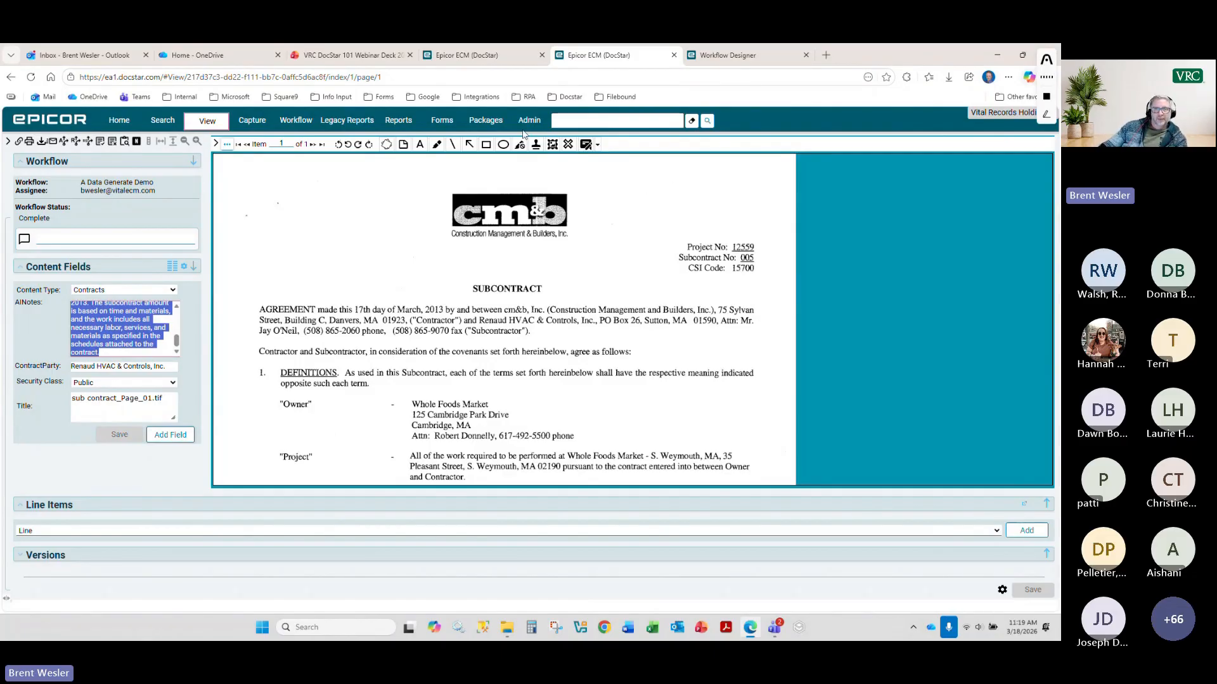
- Close the Signatories and DG Step editors and load the FDC Invoice workflow
left_click(729, 55)
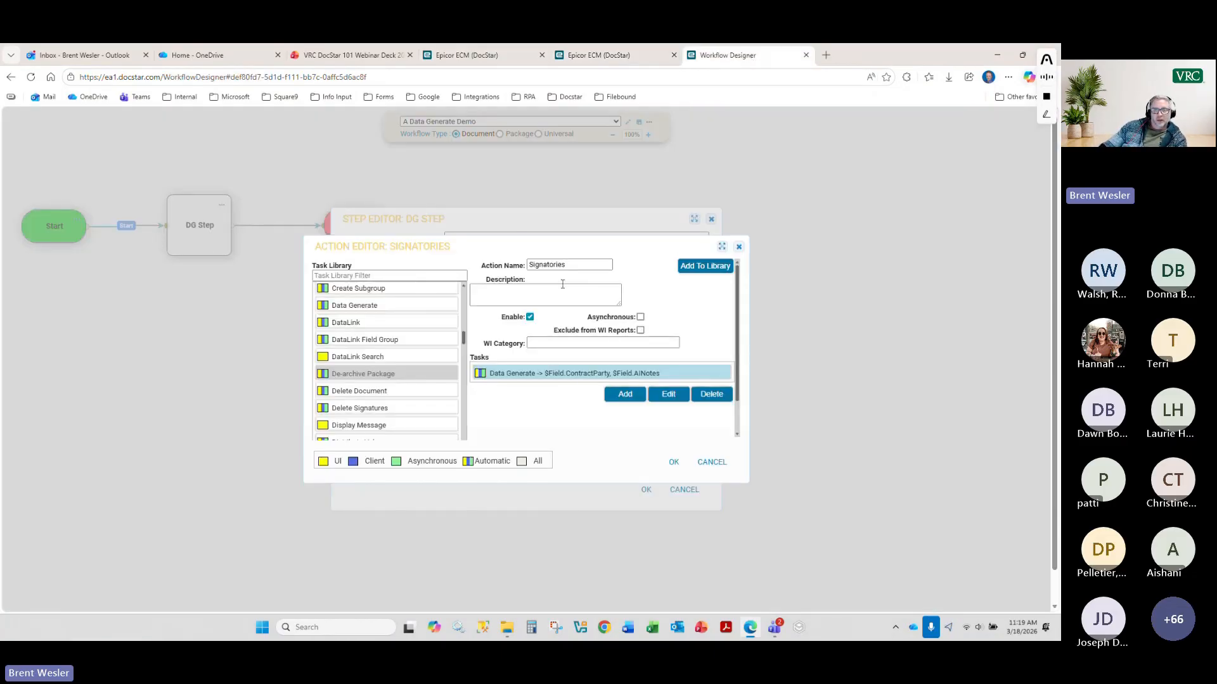
left_click(715, 471)
left_click(696, 491)
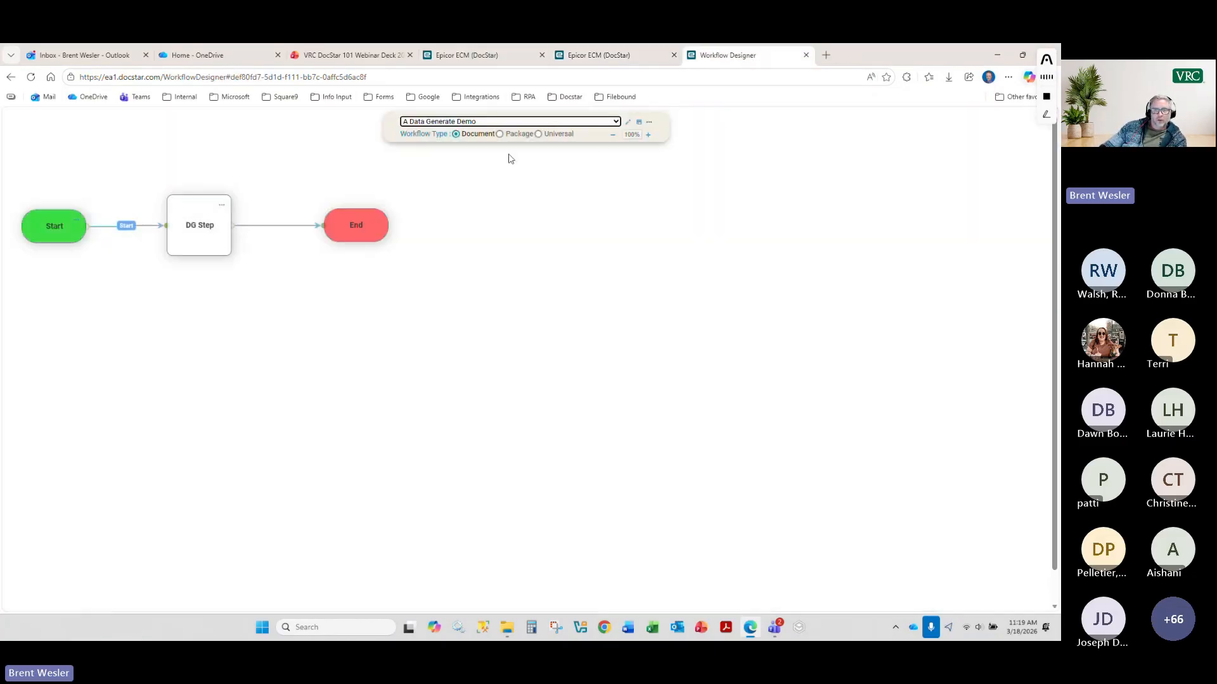
left_click(475, 121)
left_click(465, 161)
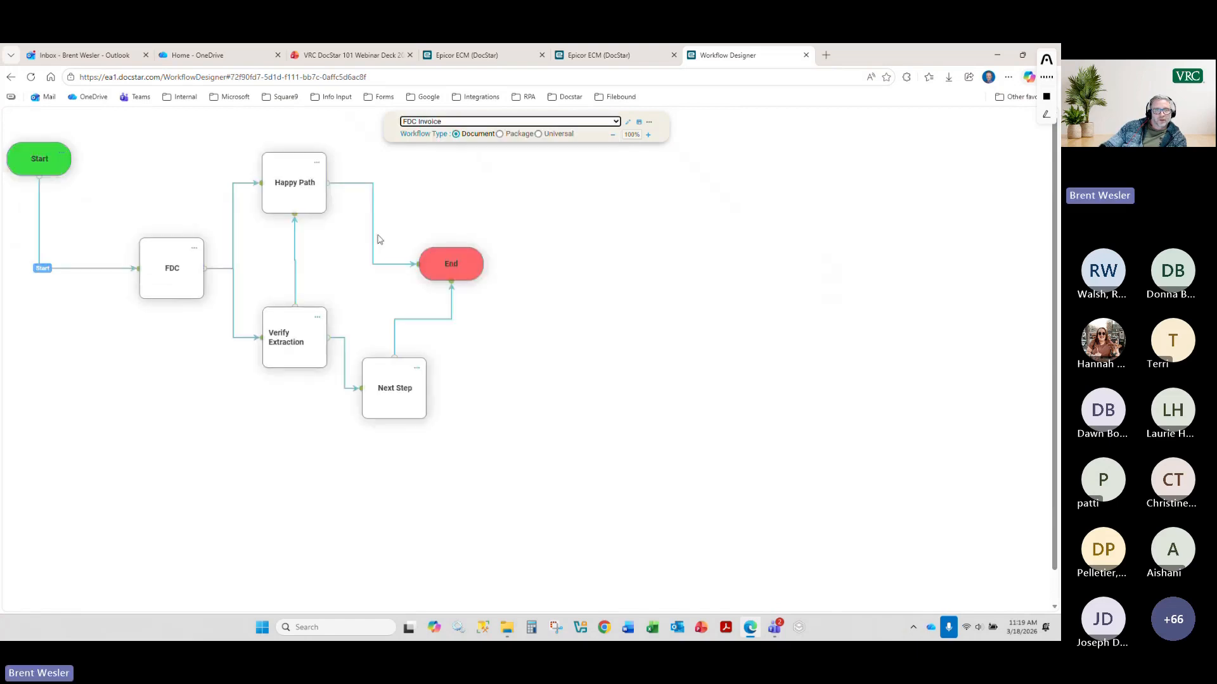
- Open the FDC step's Focused Data Capture invoice task and keep the prebuilt-invoice model
double_click(177, 247)
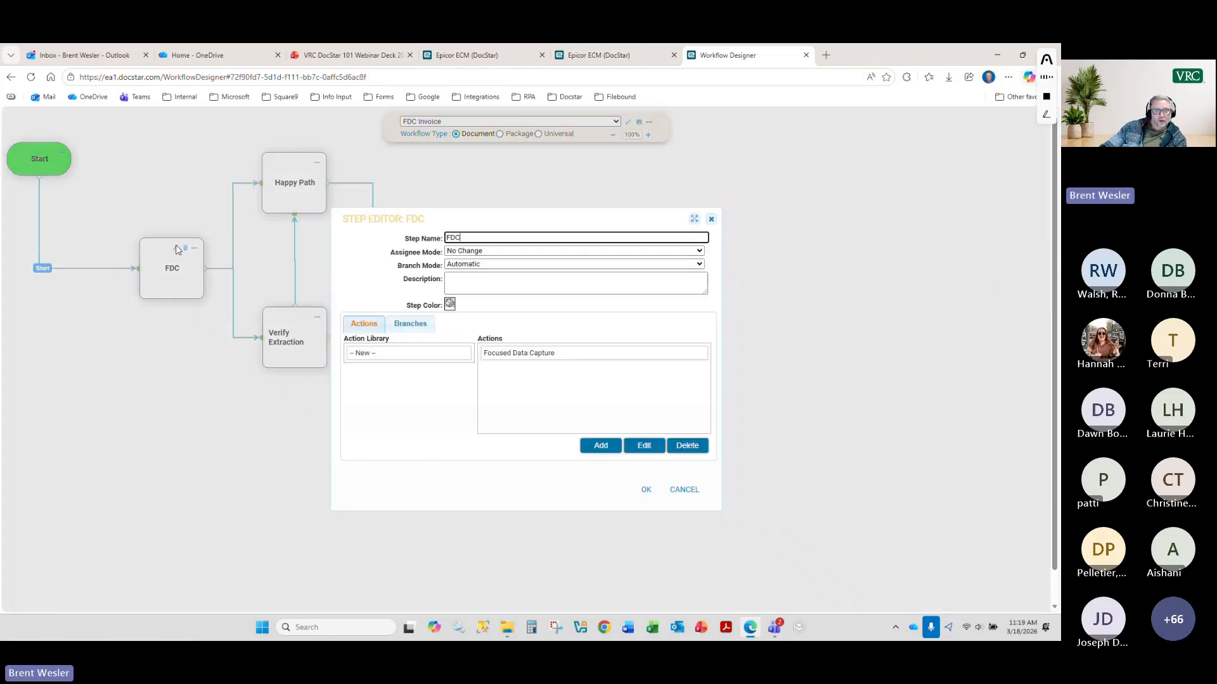
double_click(511, 353)
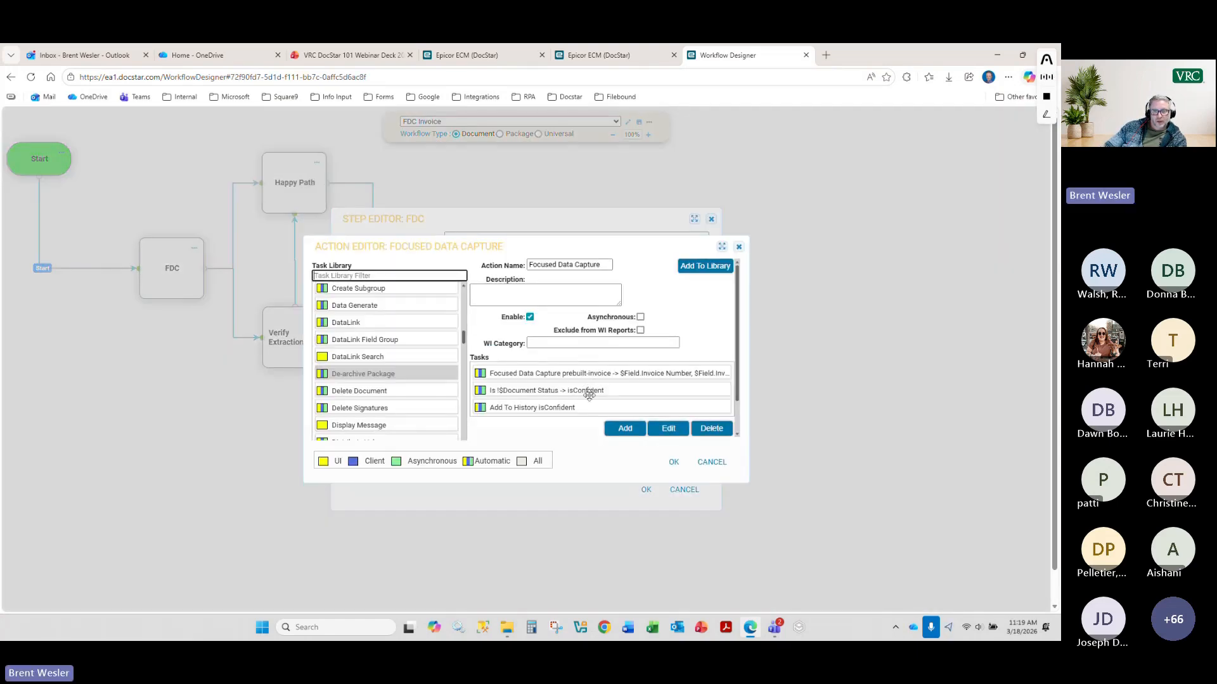
left_click(596, 372)
double_click(596, 372)
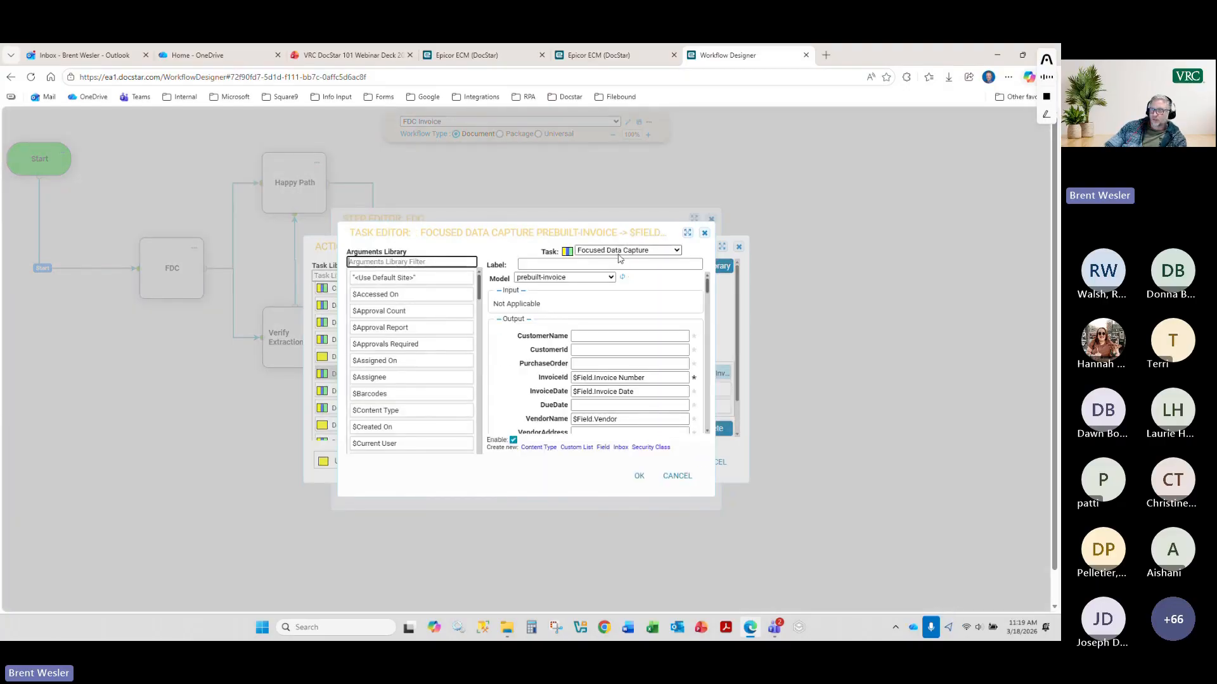
left_click(611, 279)
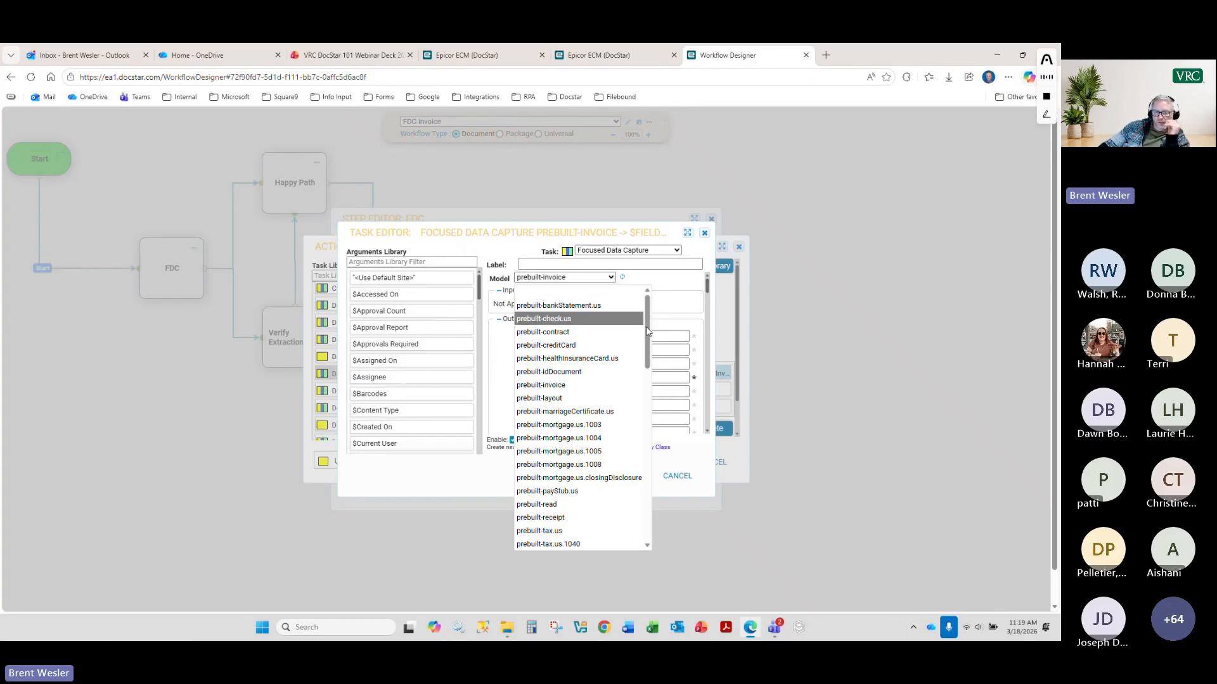
left_click_drag(646, 330, 645, 346)
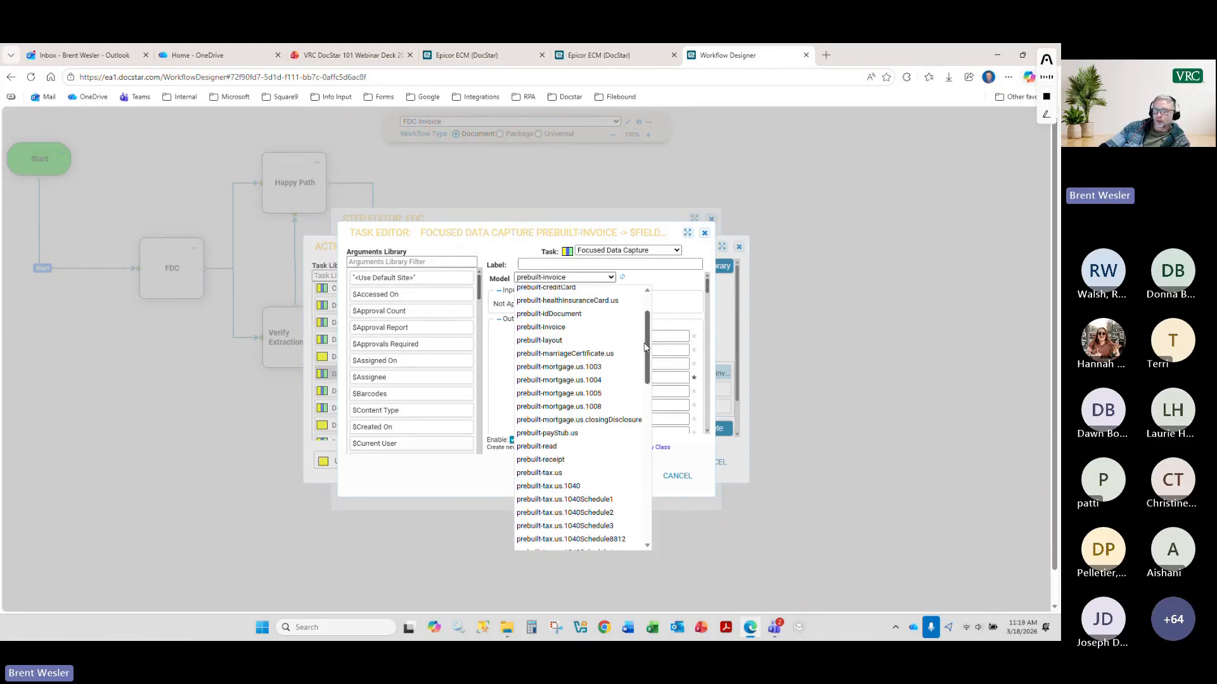
left_click(589, 323)
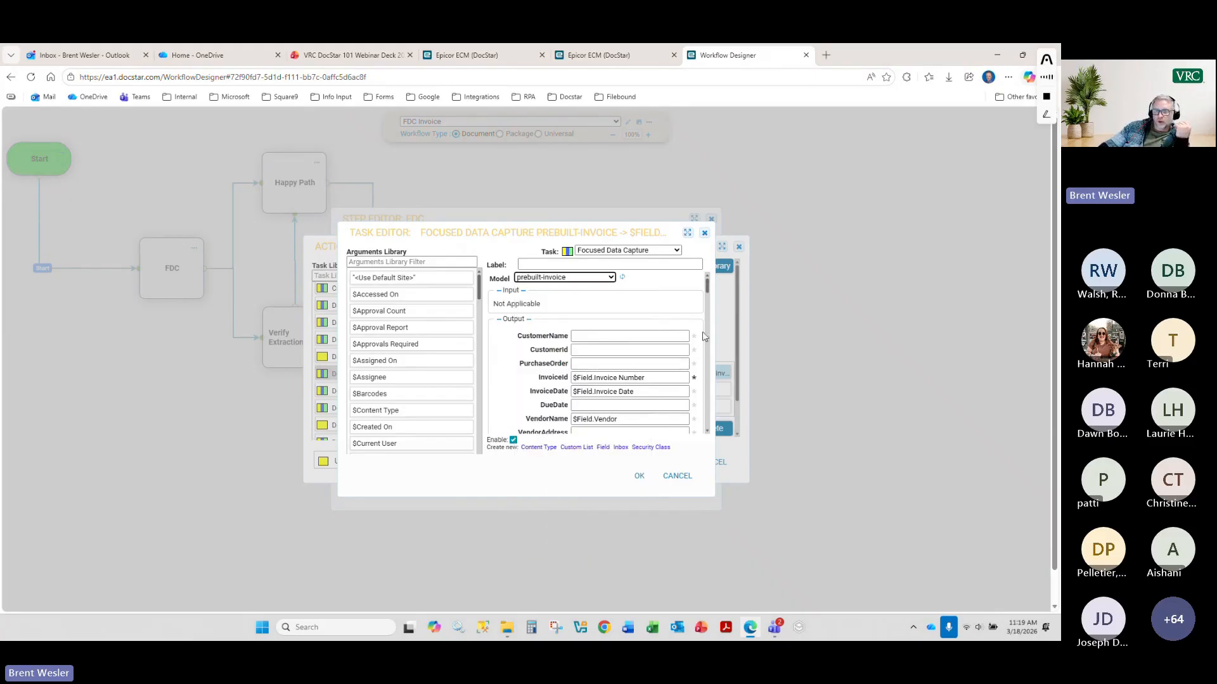
- Enlarge the task editor to review the freight field mapping and Query Fields
left_click_drag(713, 503, 924, 612)
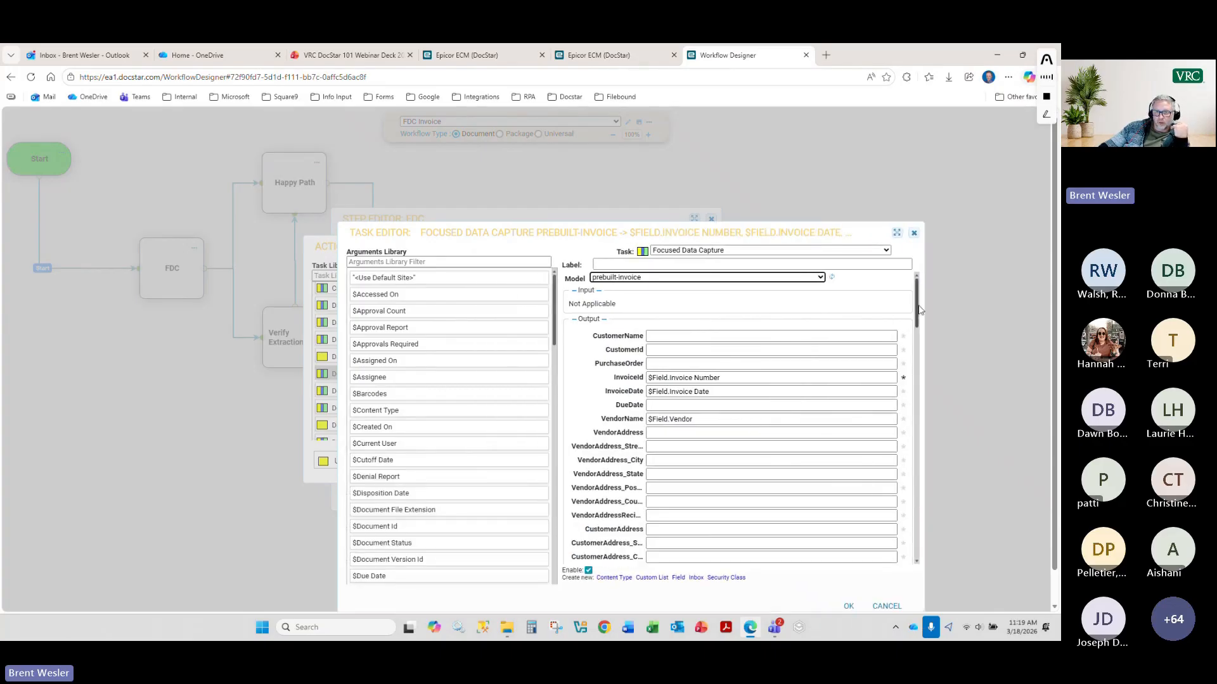
left_click_drag(918, 310, 917, 520)
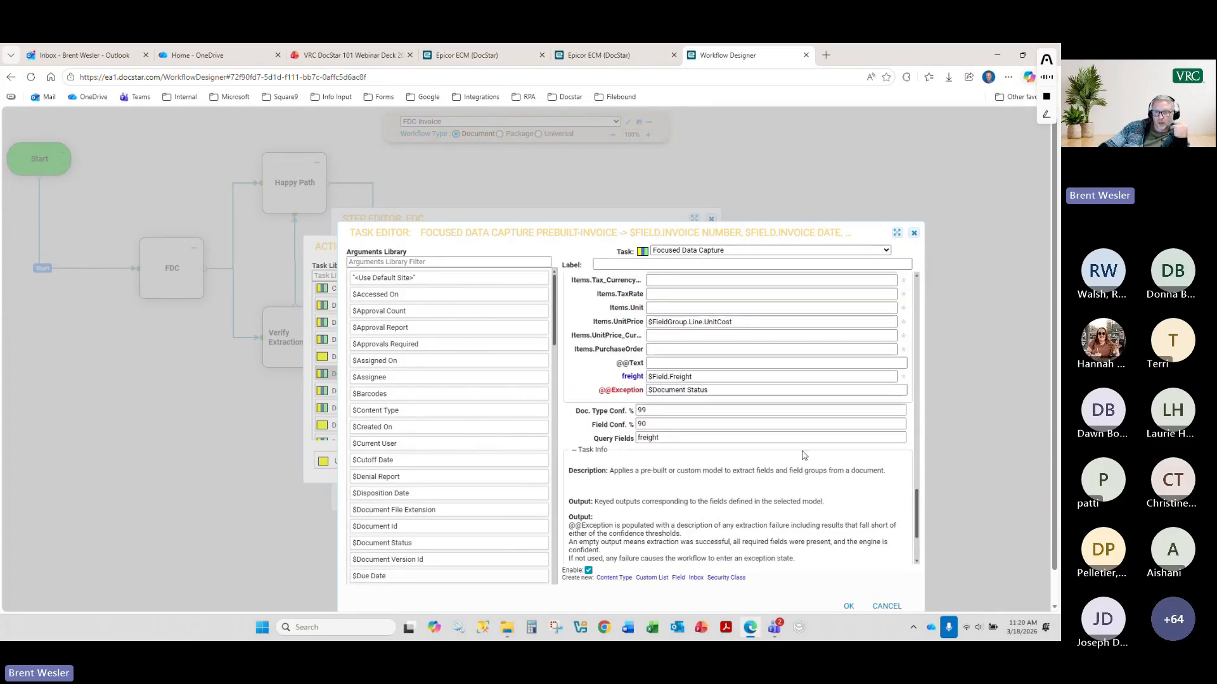
left_click(719, 375)
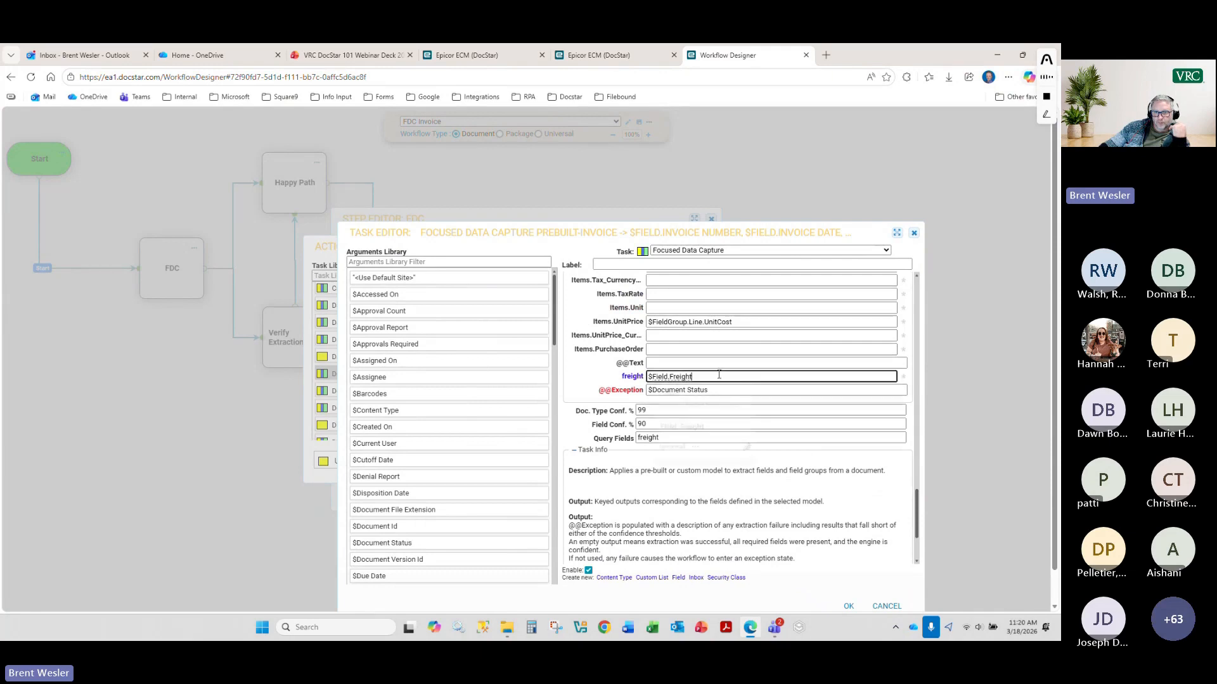
left_click(692, 376)
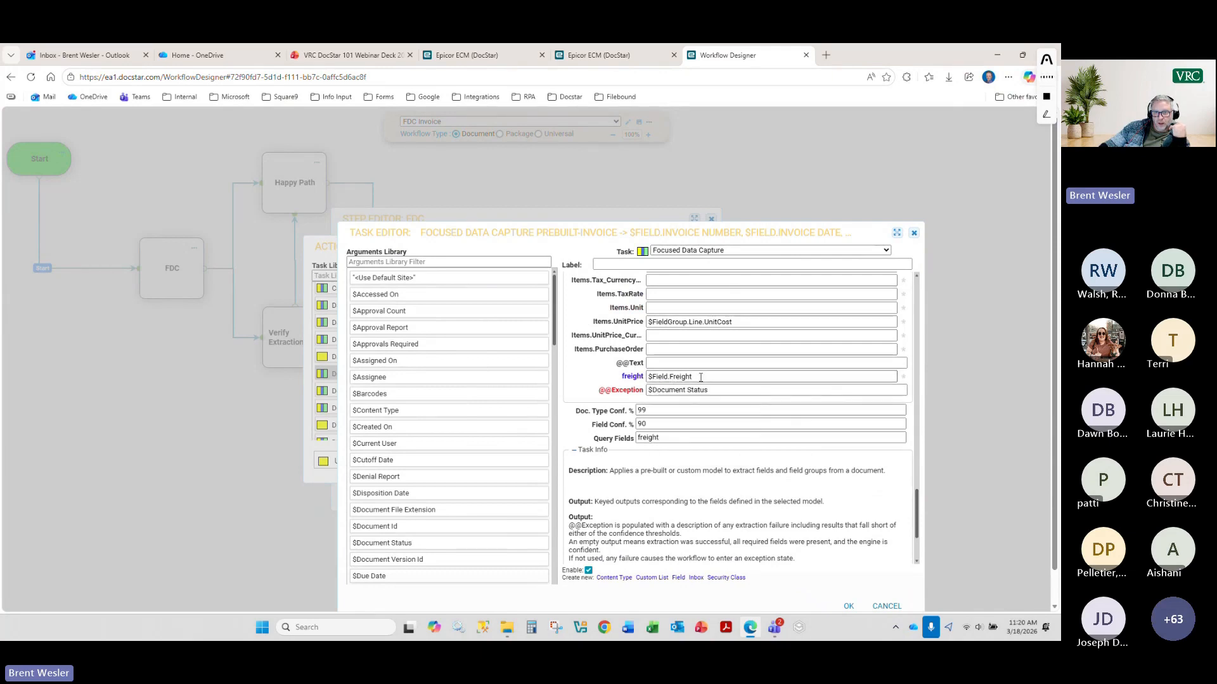
scroll(705, 378, "up", 2)
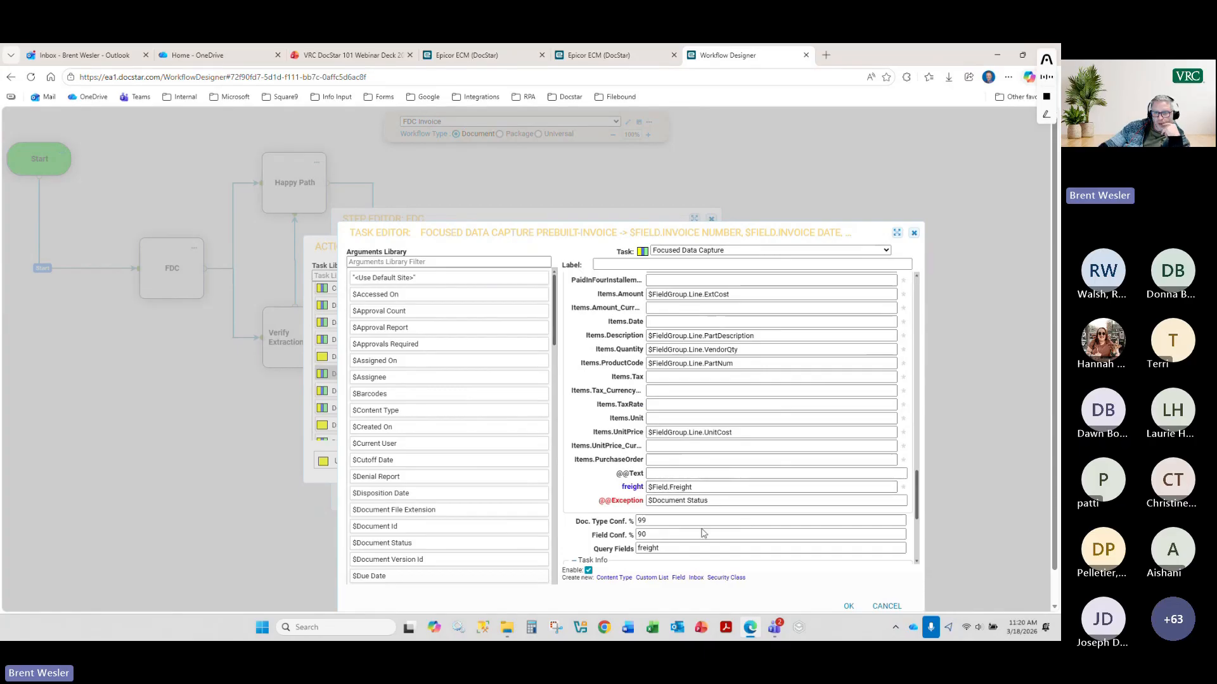
left_click(662, 548)
scroll(654, 534, "down", 3)
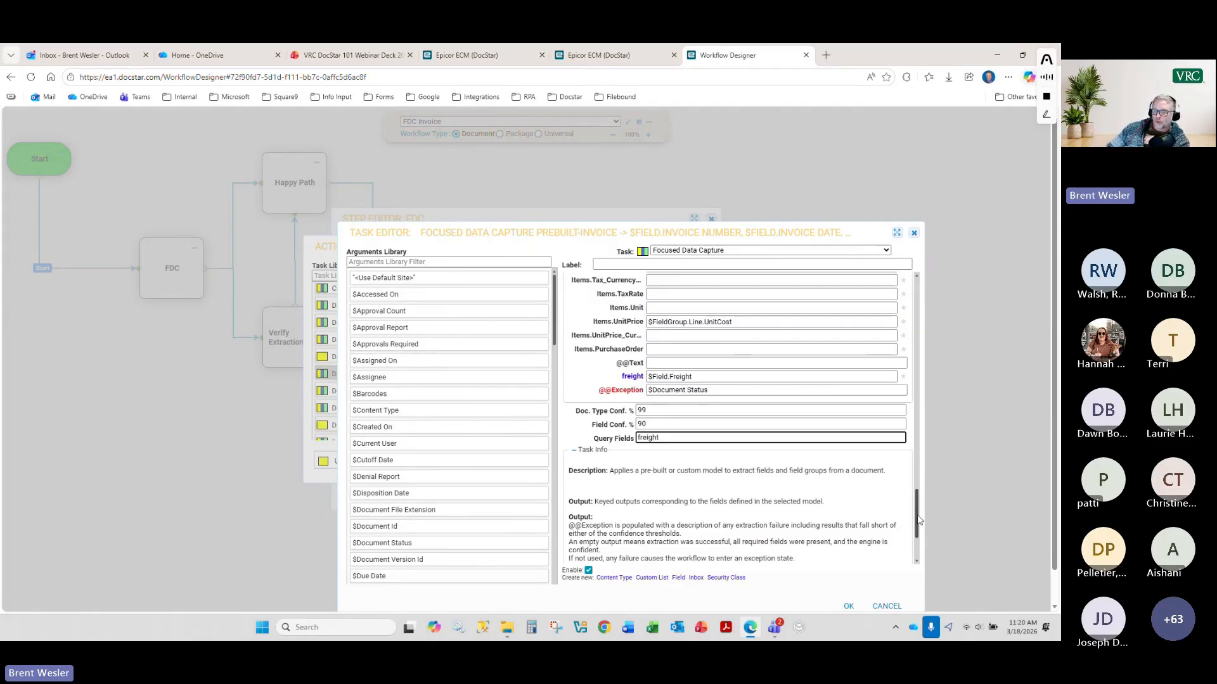
left_click_drag(917, 516, 918, 469)
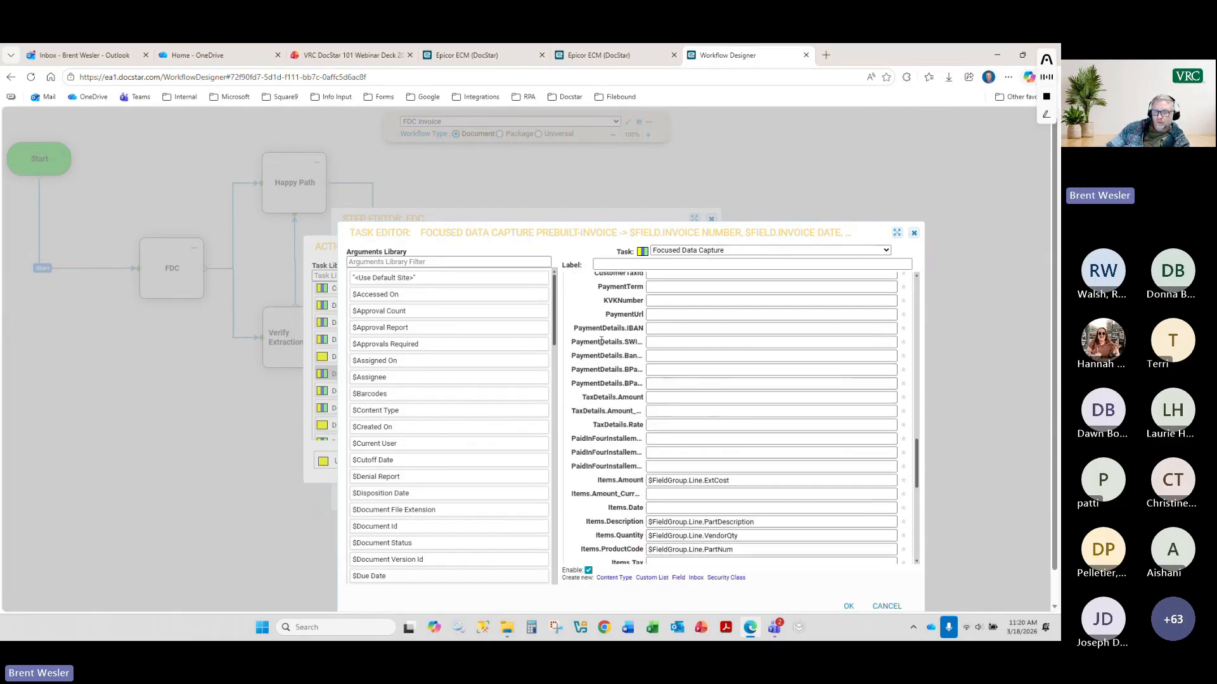
left_click_drag(594, 342, 615, 315)
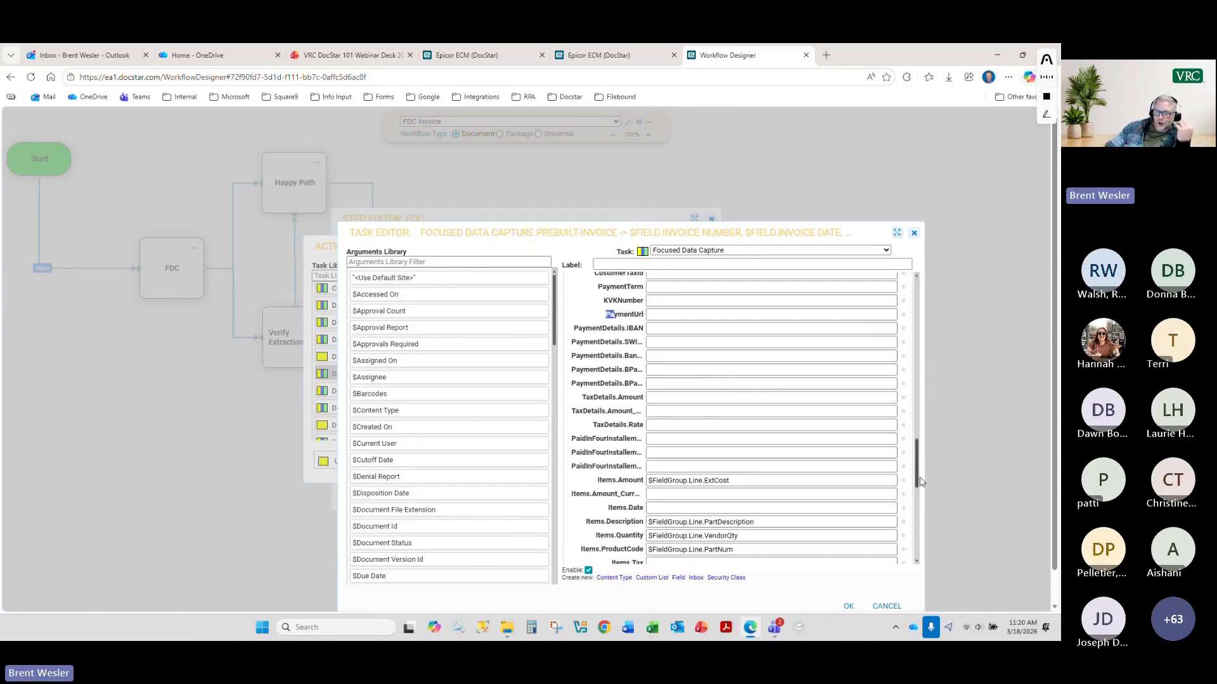
left_click_drag(918, 482, 916, 520)
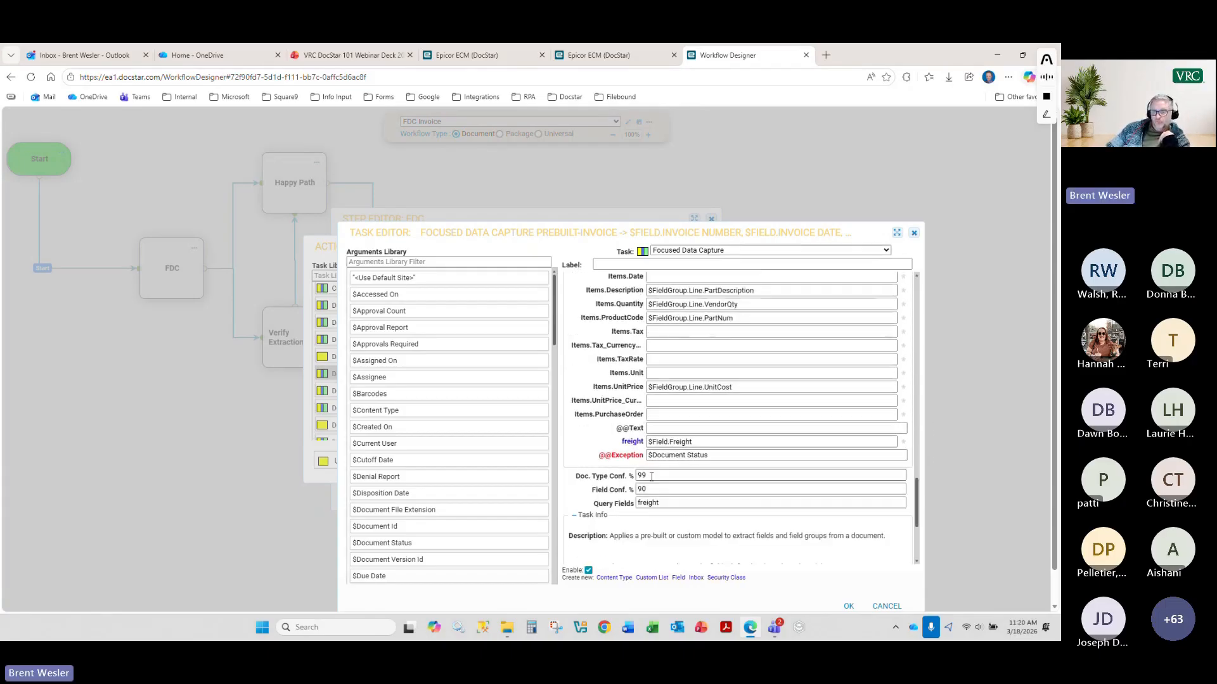
- Append ', tax' after freight in Query Fields and commit the change
left_click(665, 502)
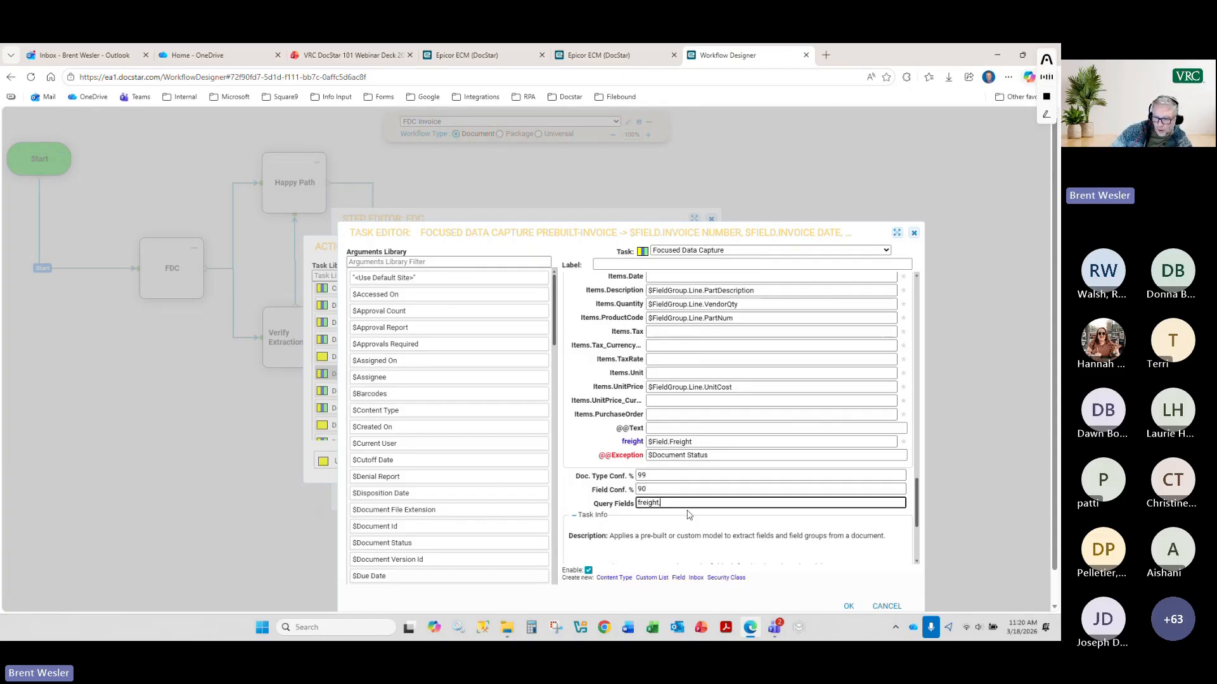
type(",")
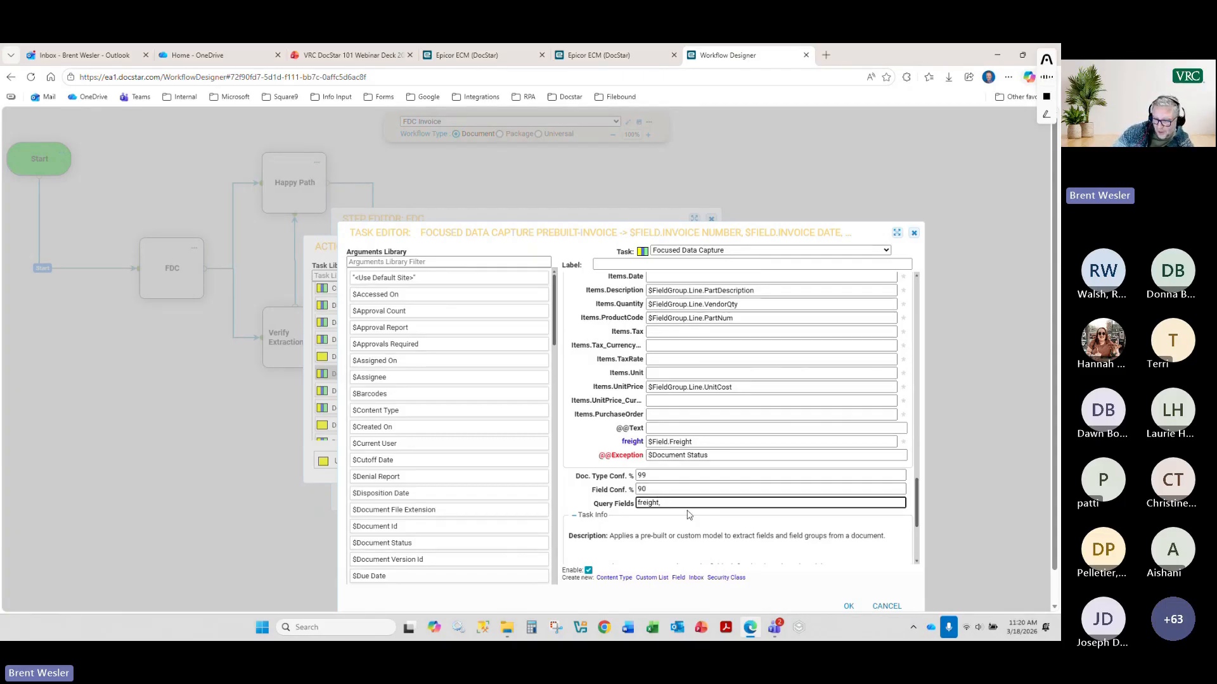
type(" tax EIN")
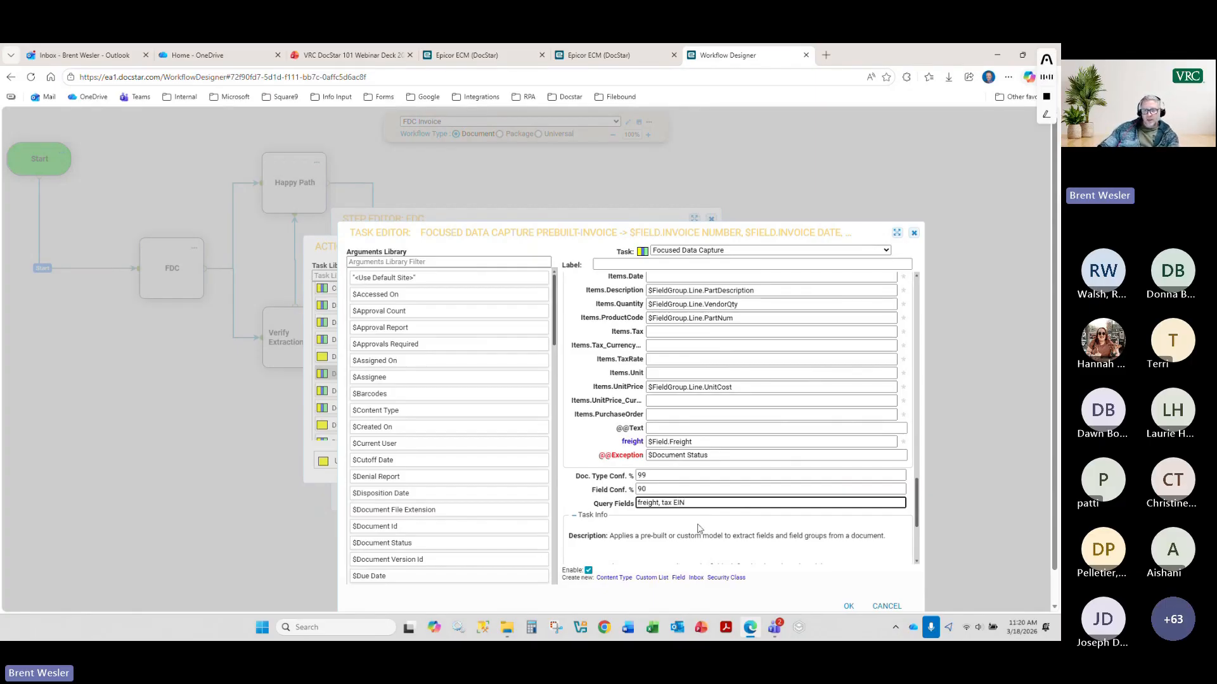
scroll(697, 525, "down", 2)
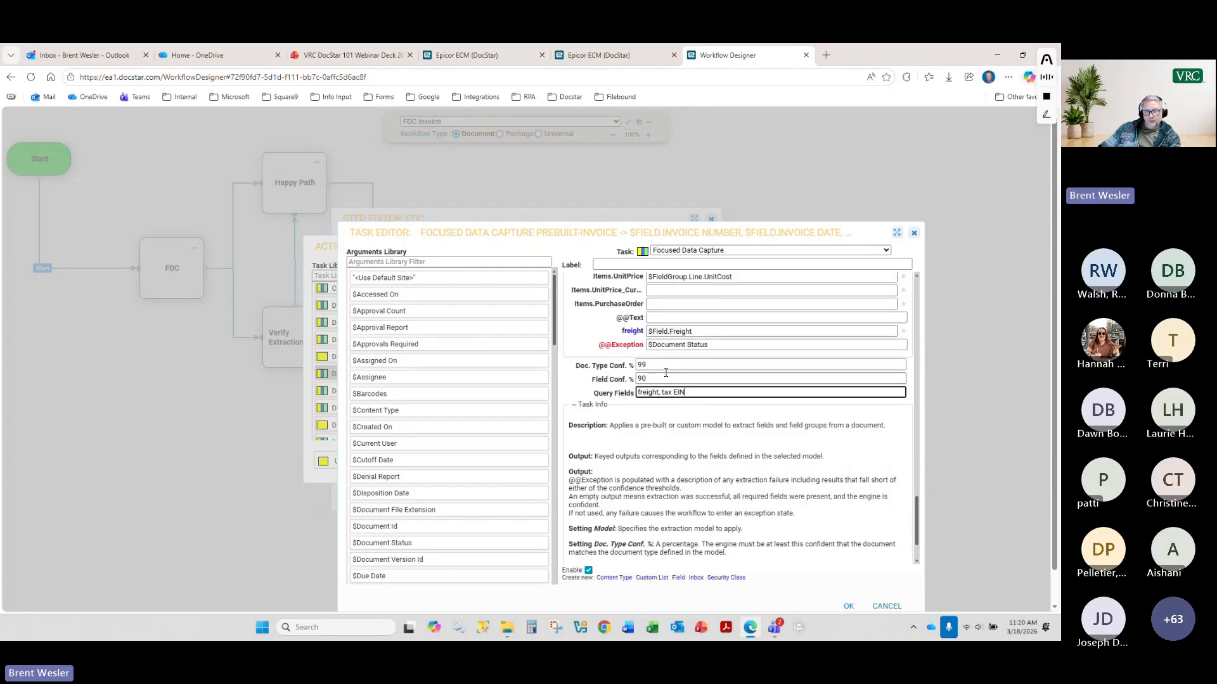
left_click(578, 339)
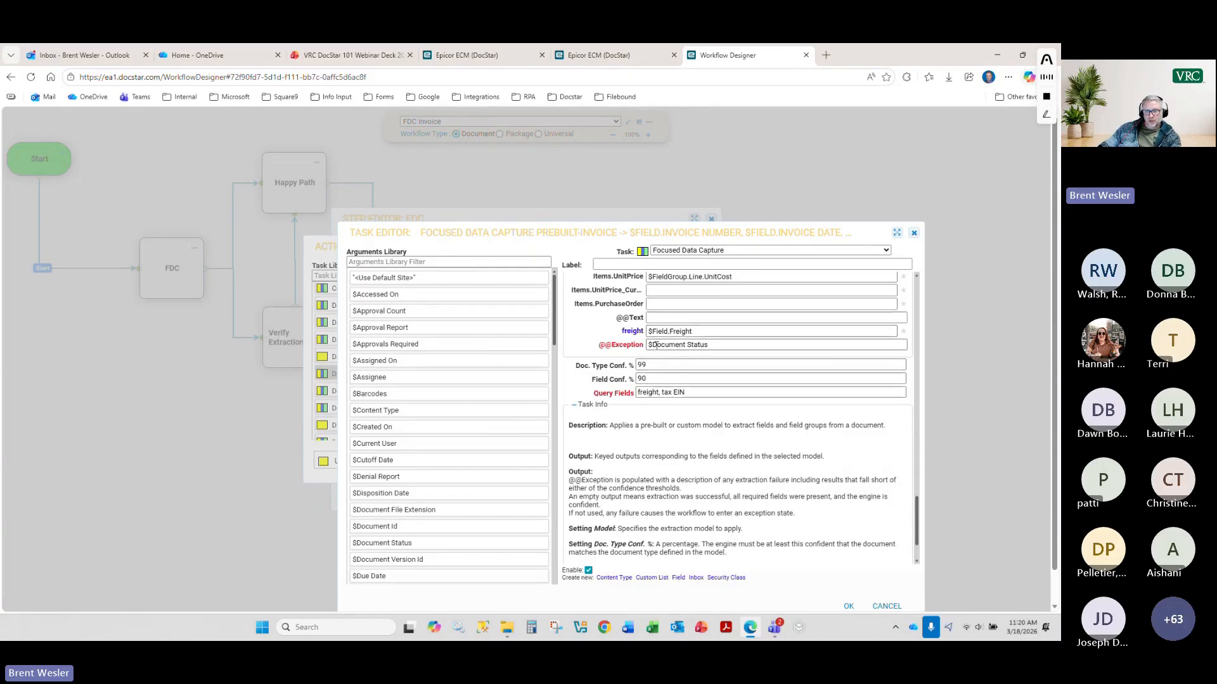
- Review the freight field mapping in the task editor
left_click(699, 329)
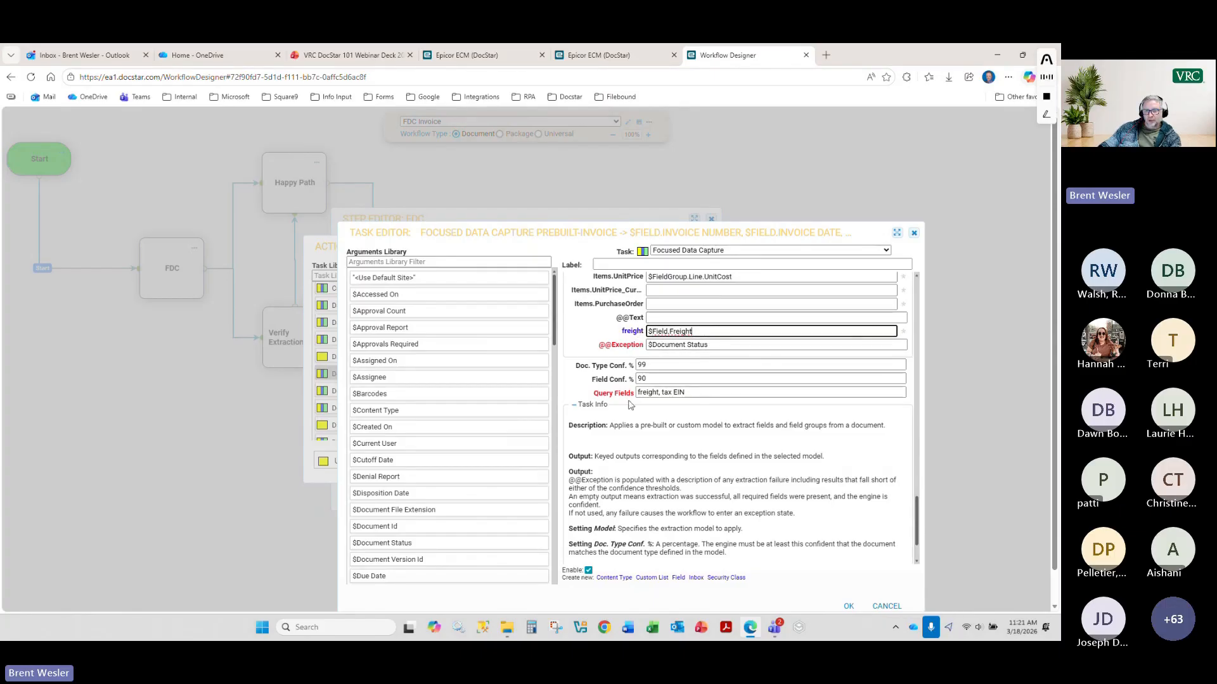
left_click(645, 393)
left_click(674, 332)
- In a new browser tab, open Azure AI Document Intelligence Studio from the Microsoft bookmarks
left_click(824, 56)
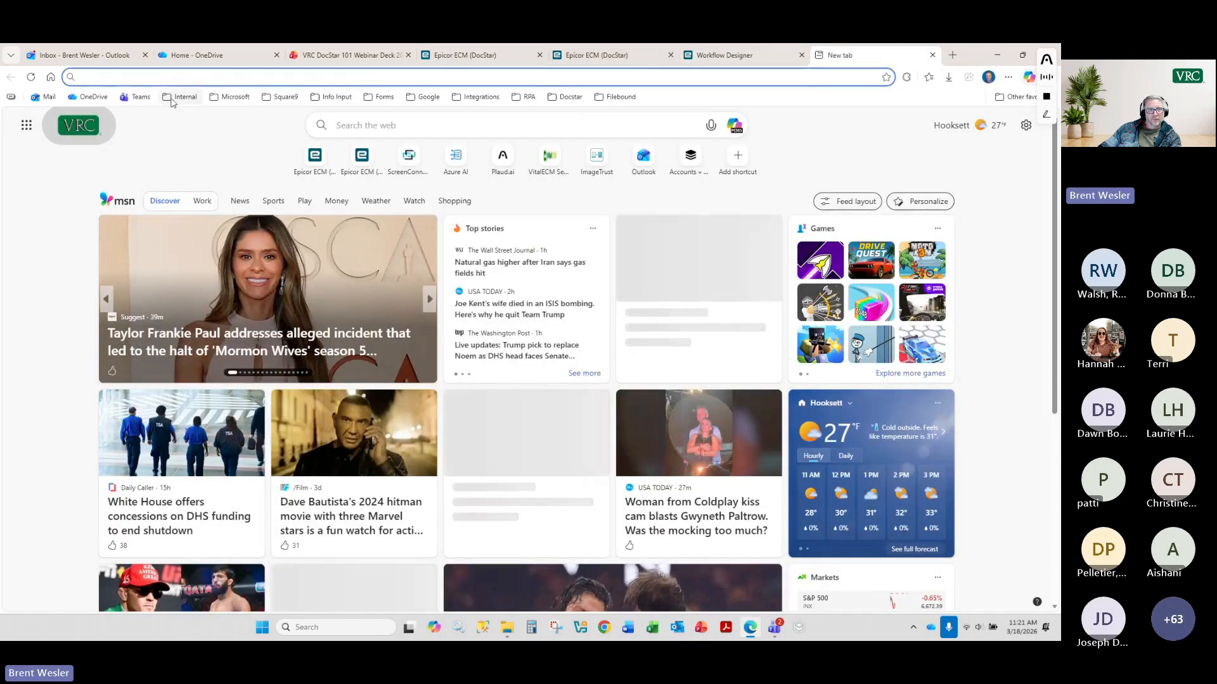
left_click(235, 97)
left_click(275, 160)
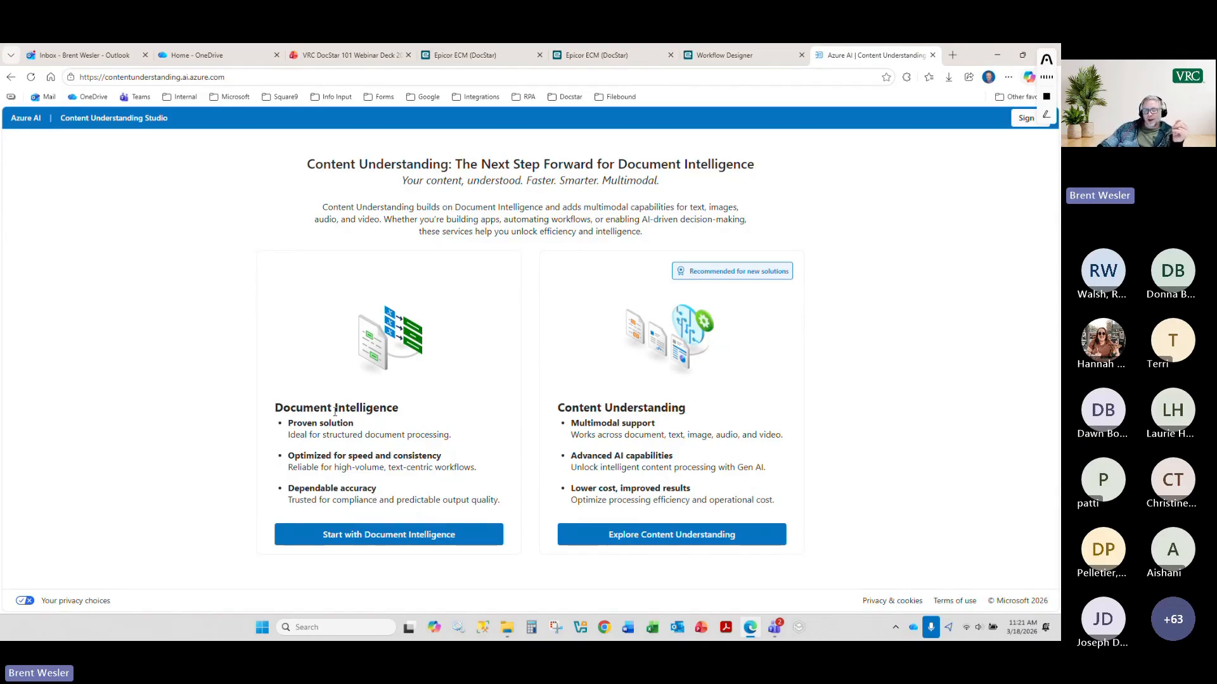
left_click(353, 543)
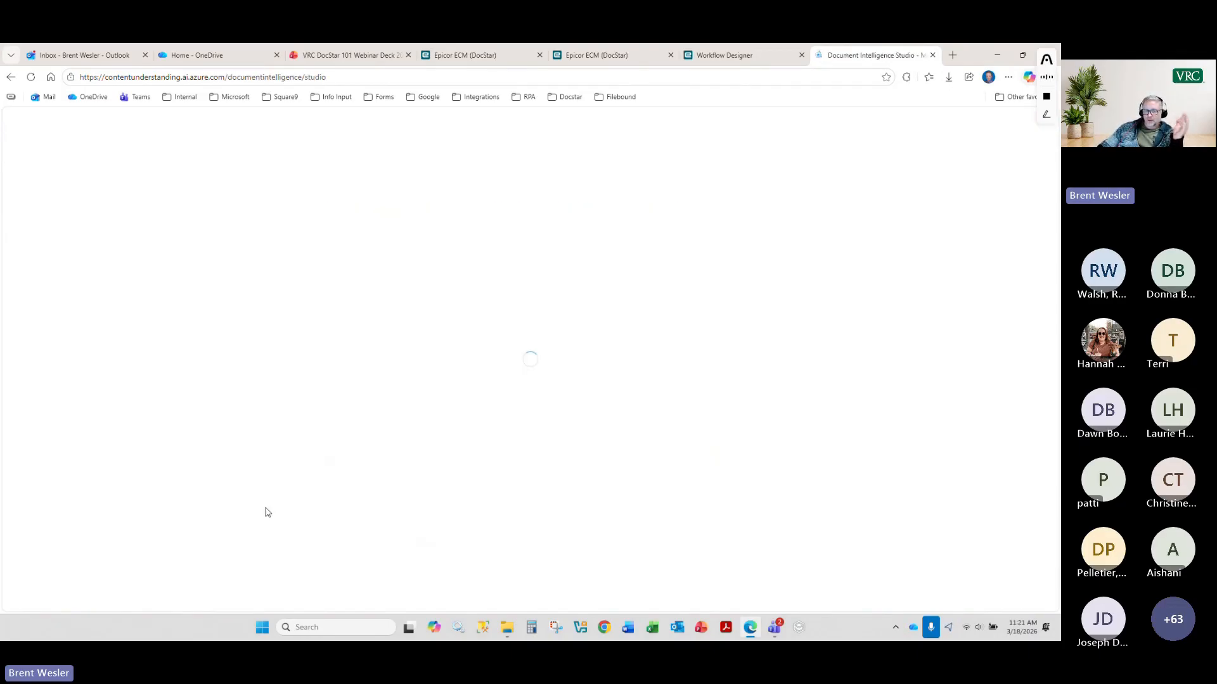
- Try the prebuilt Invoices model, then return to the Workflow Designer tab
scroll(874, 462, "down", 3)
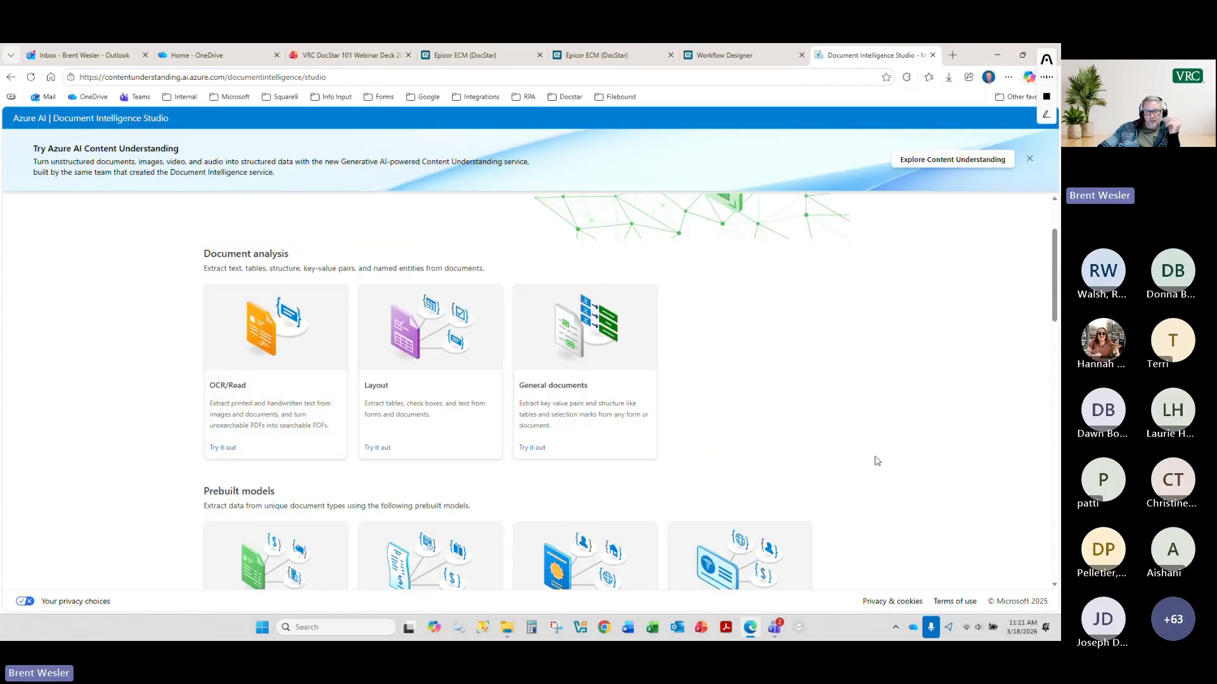
scroll(843, 429, "down", 2)
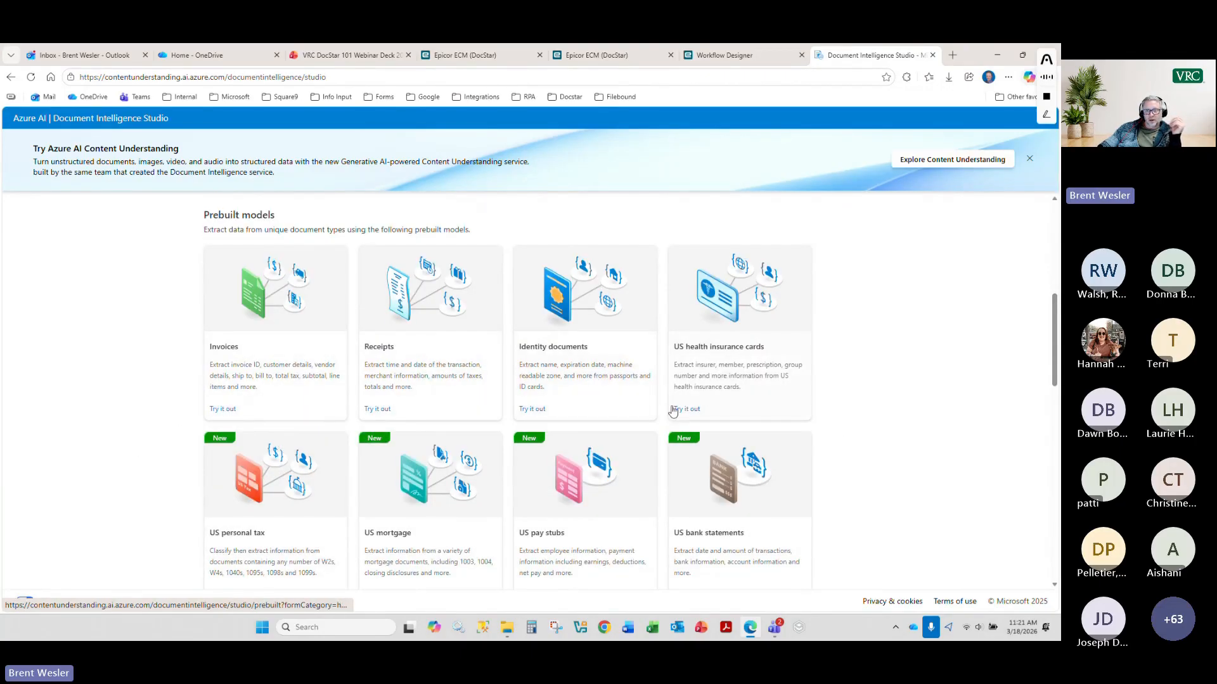
scroll(673, 412, "down", 5)
scroll(673, 412, "down", 1)
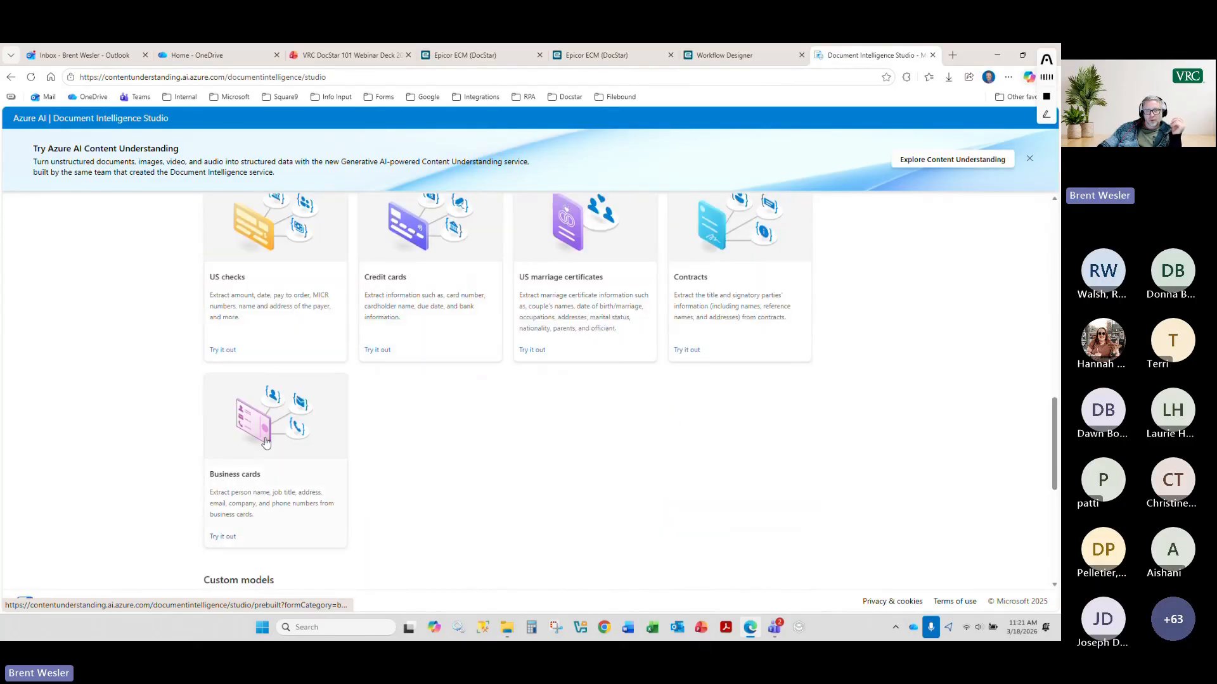
scroll(515, 425, "up", 6)
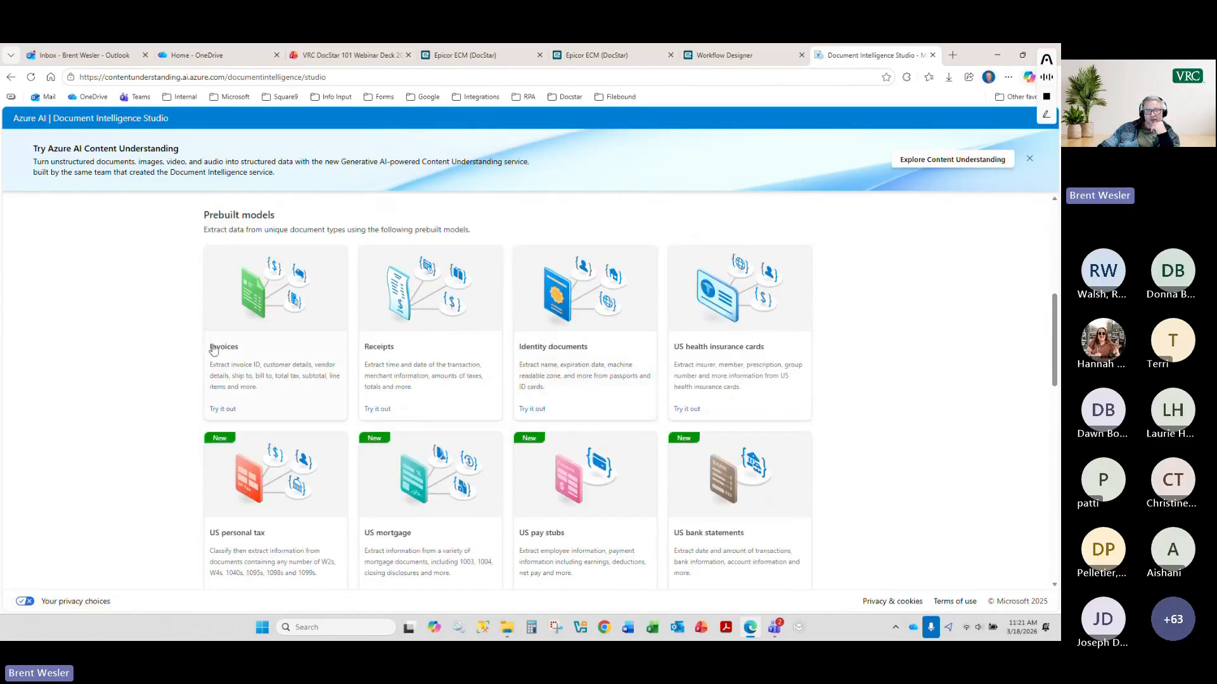
left_click(260, 360)
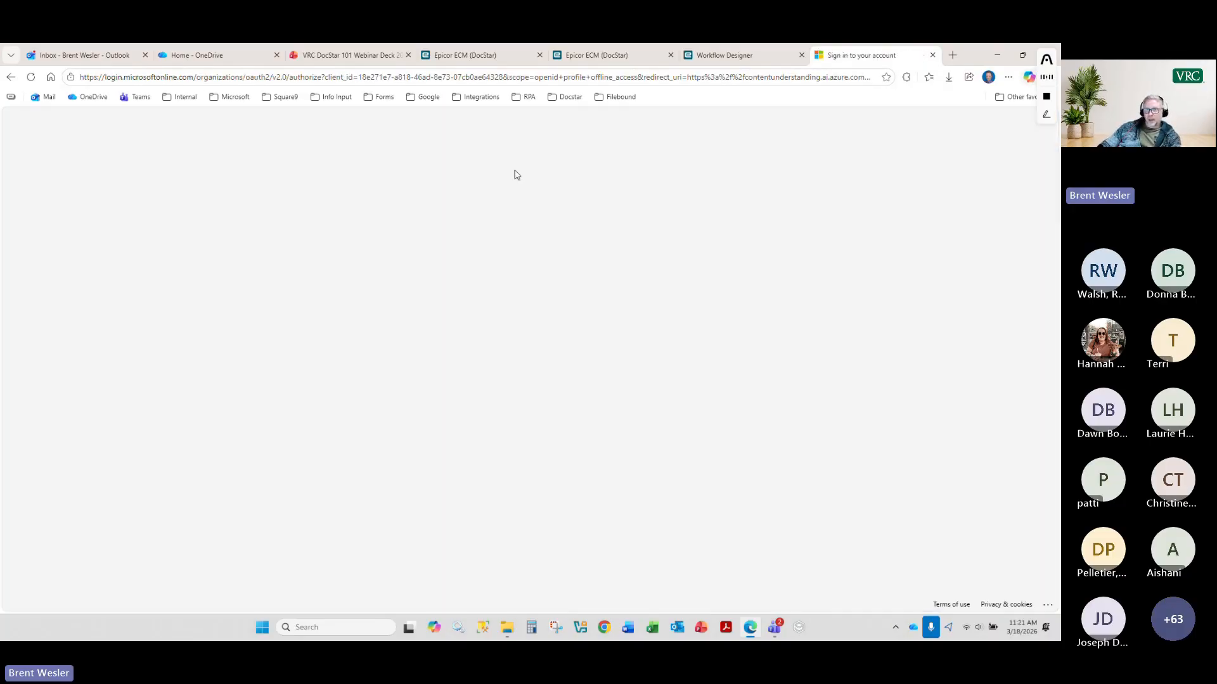
left_click(728, 56)
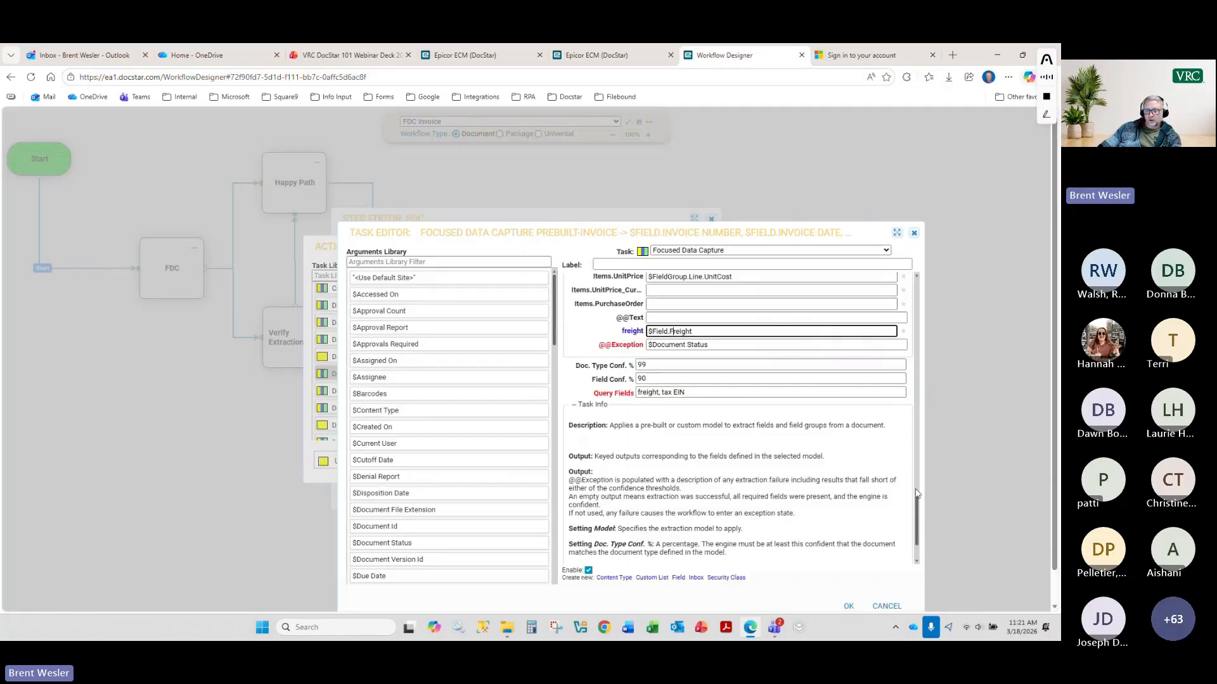
- Browse the extraction models, keep prebuilt-invoice, dismiss the autofill popup, and close the task settings
left_click_drag(914, 510, 916, 295)
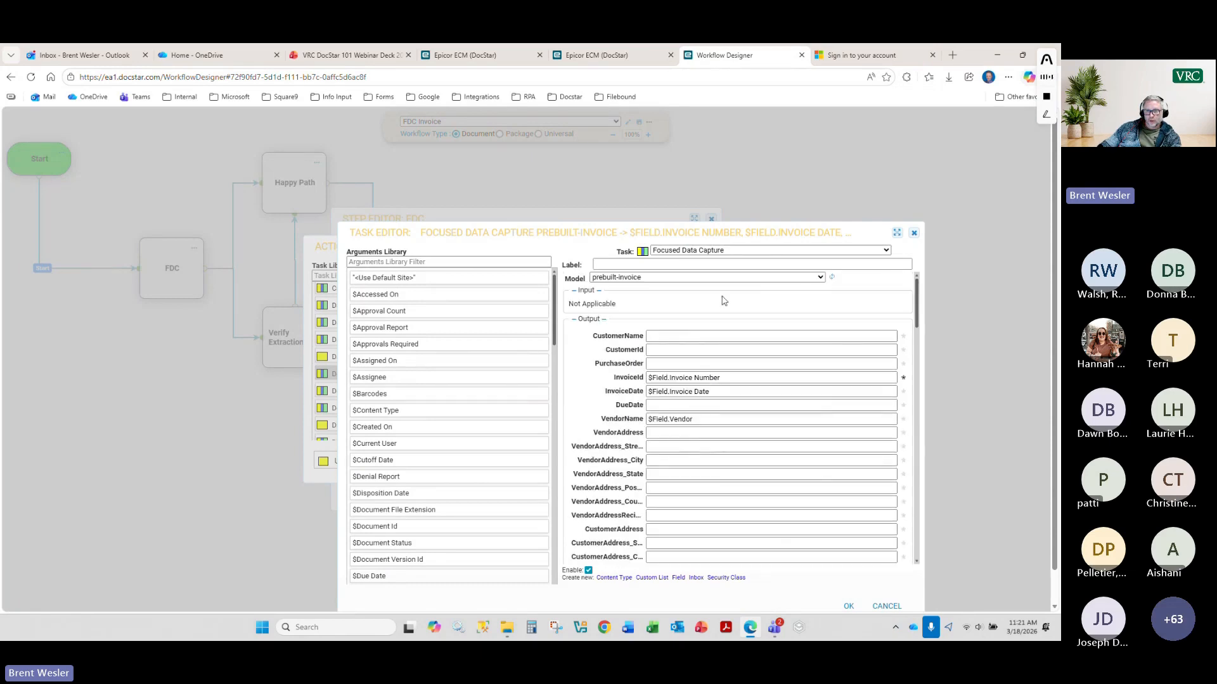
left_click(709, 277)
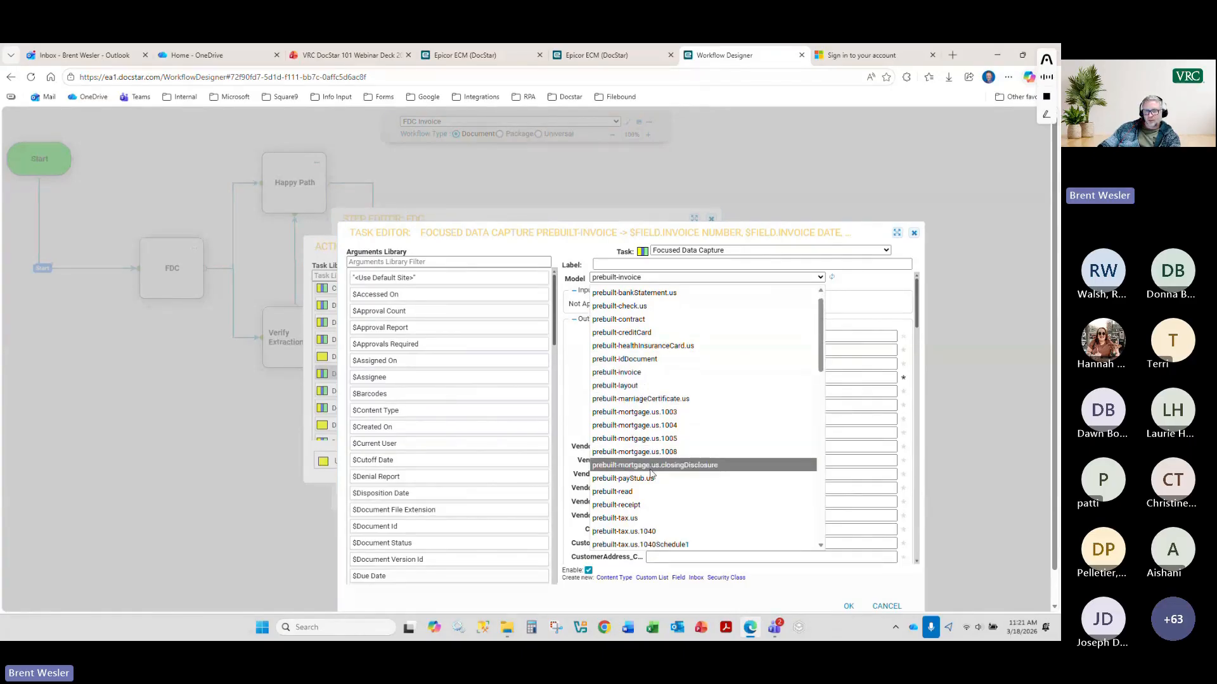
scroll(657, 459, "down", 3)
scroll(657, 461, "down", 8)
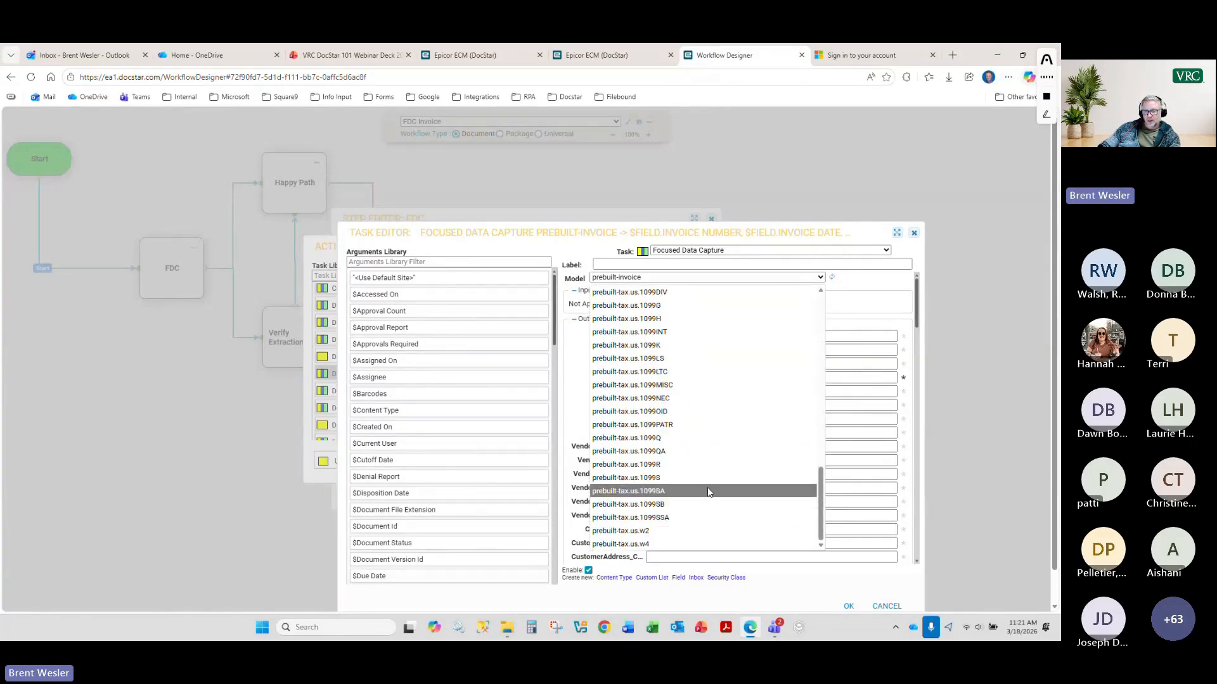
left_click(870, 266)
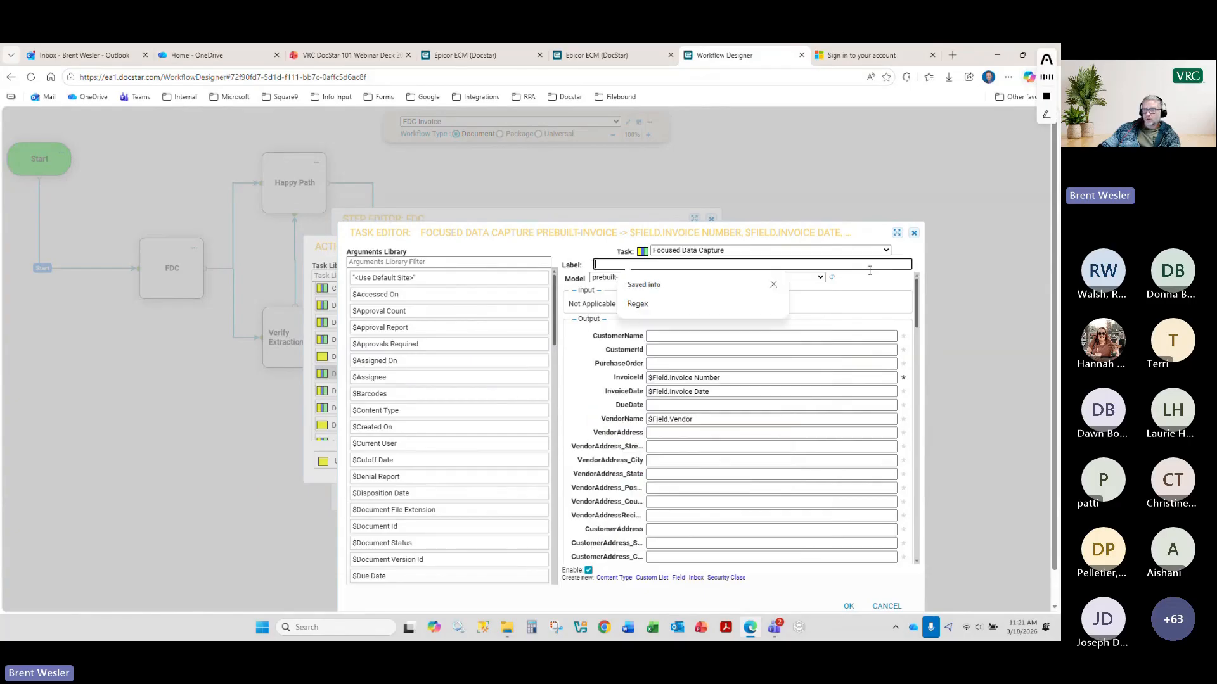
left_click(606, 389)
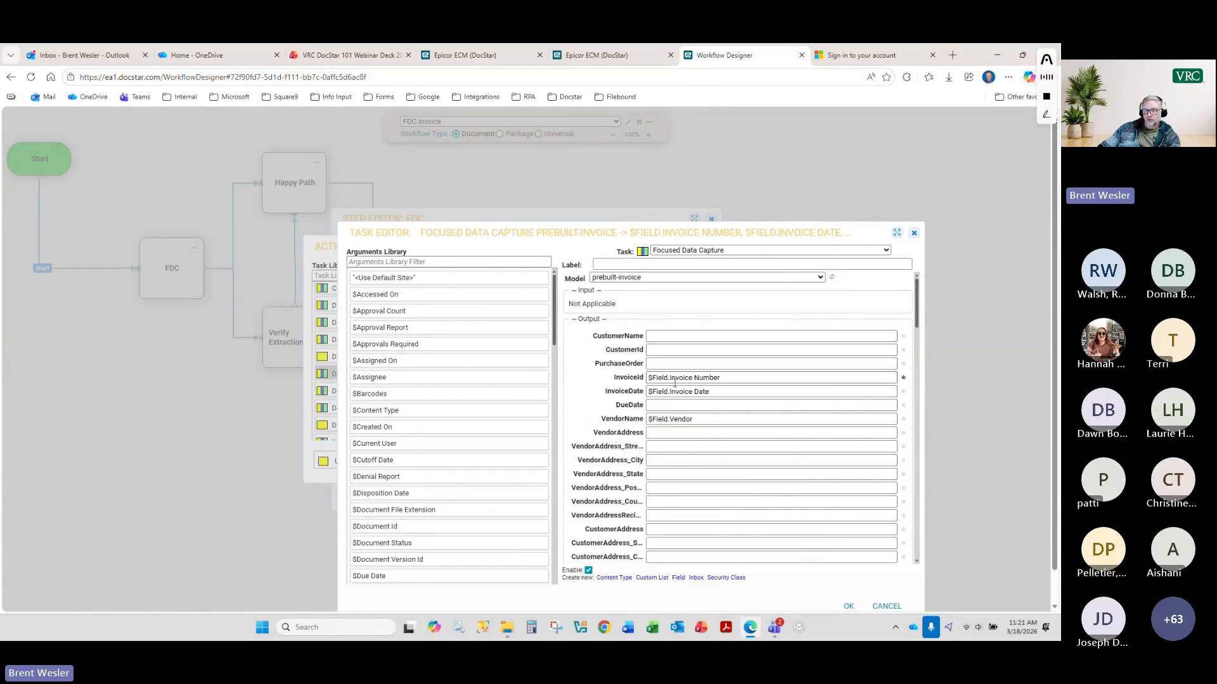
left_click(914, 233)
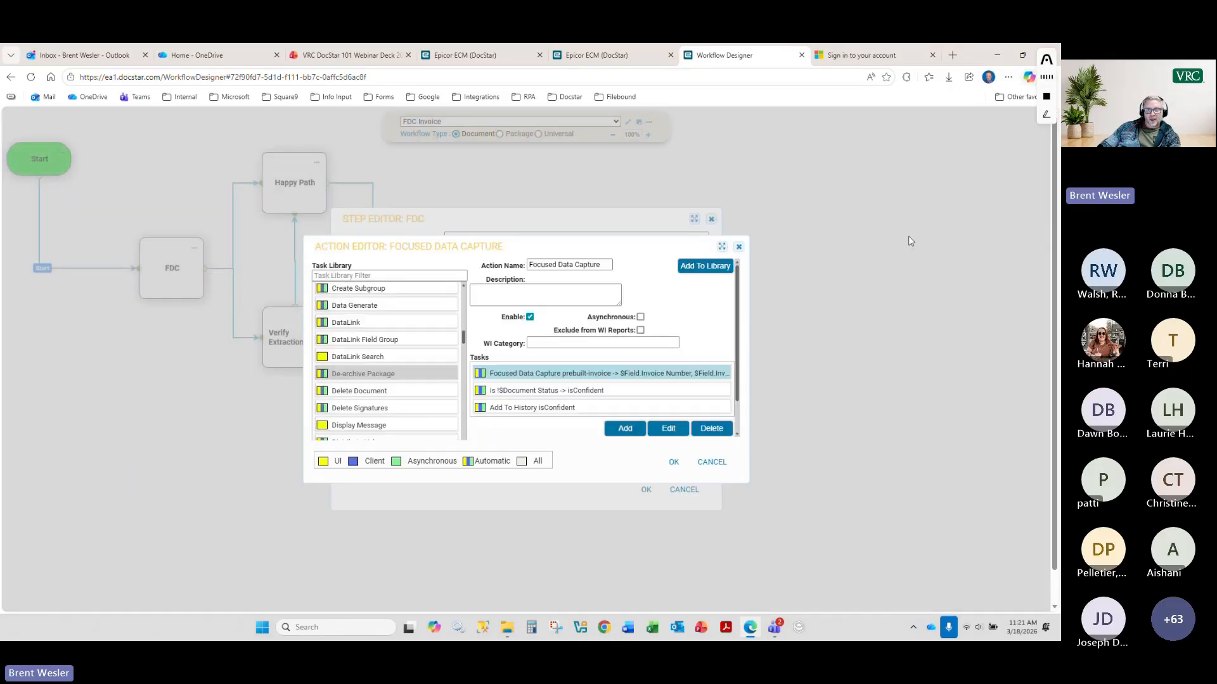
- Review the Verify Extraction step's Verify Invoice User Verify task, then switch to the other Epicor ECM tab
left_click(718, 461)
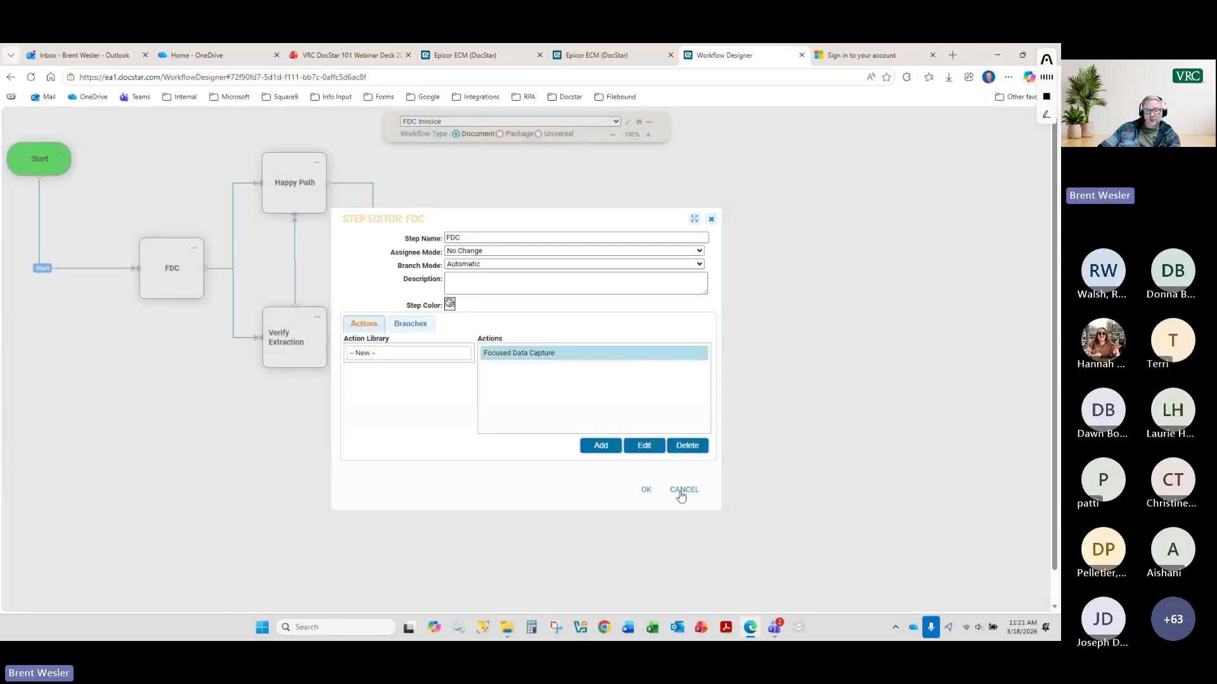
left_click(681, 490)
left_click(300, 319)
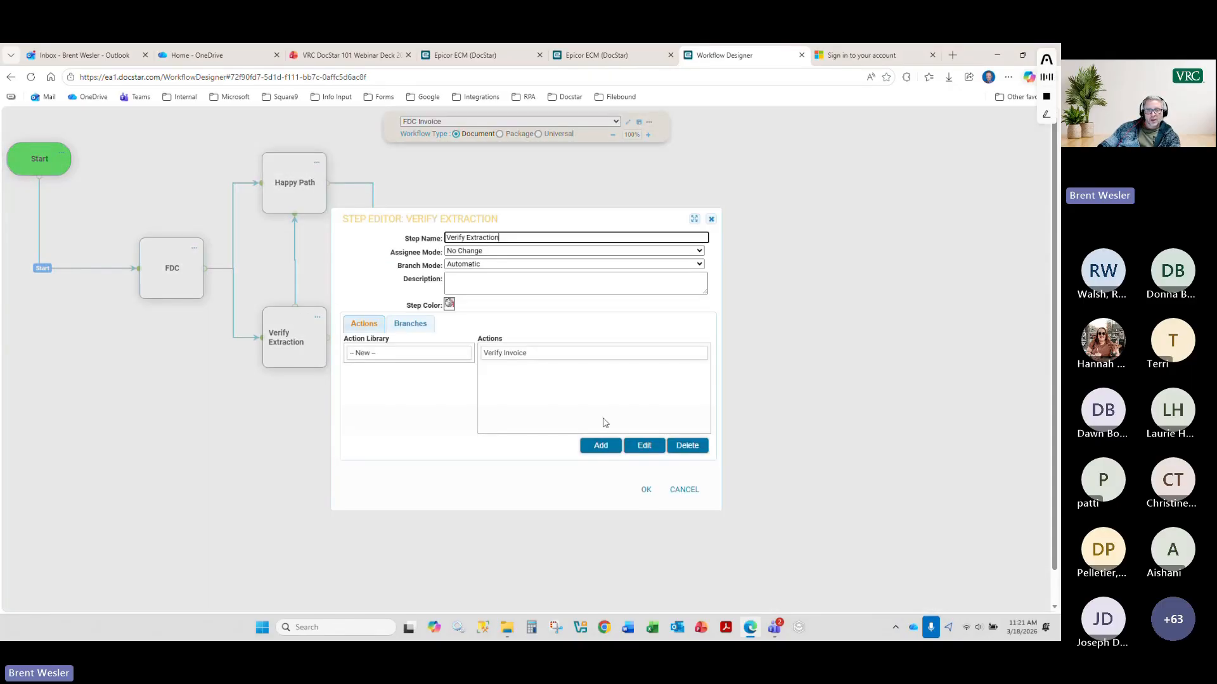
left_click(557, 353)
double_click(557, 353)
double_click(557, 373)
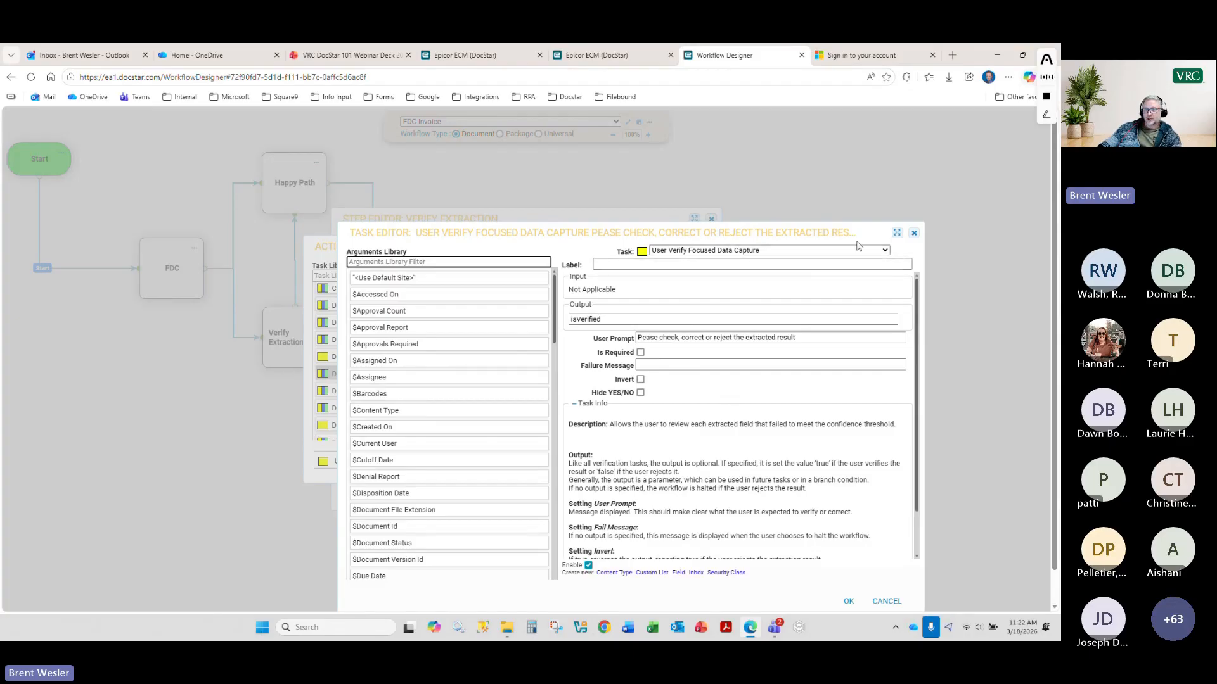
left_click(914, 232)
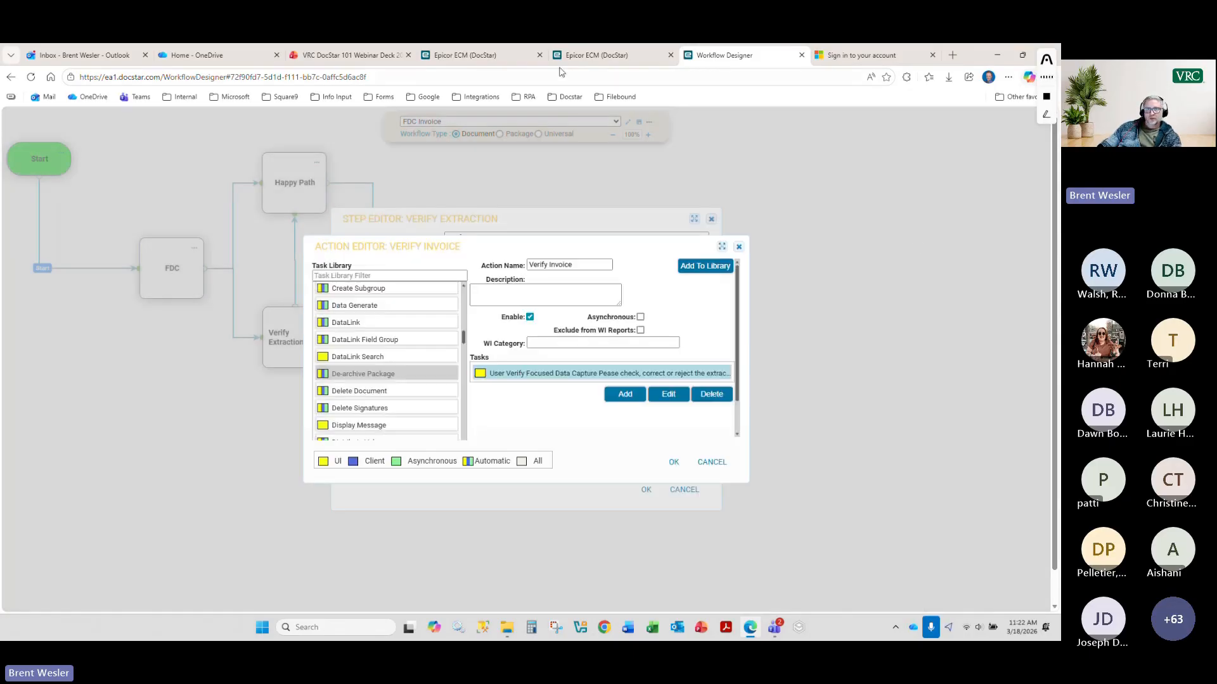
left_click(602, 56)
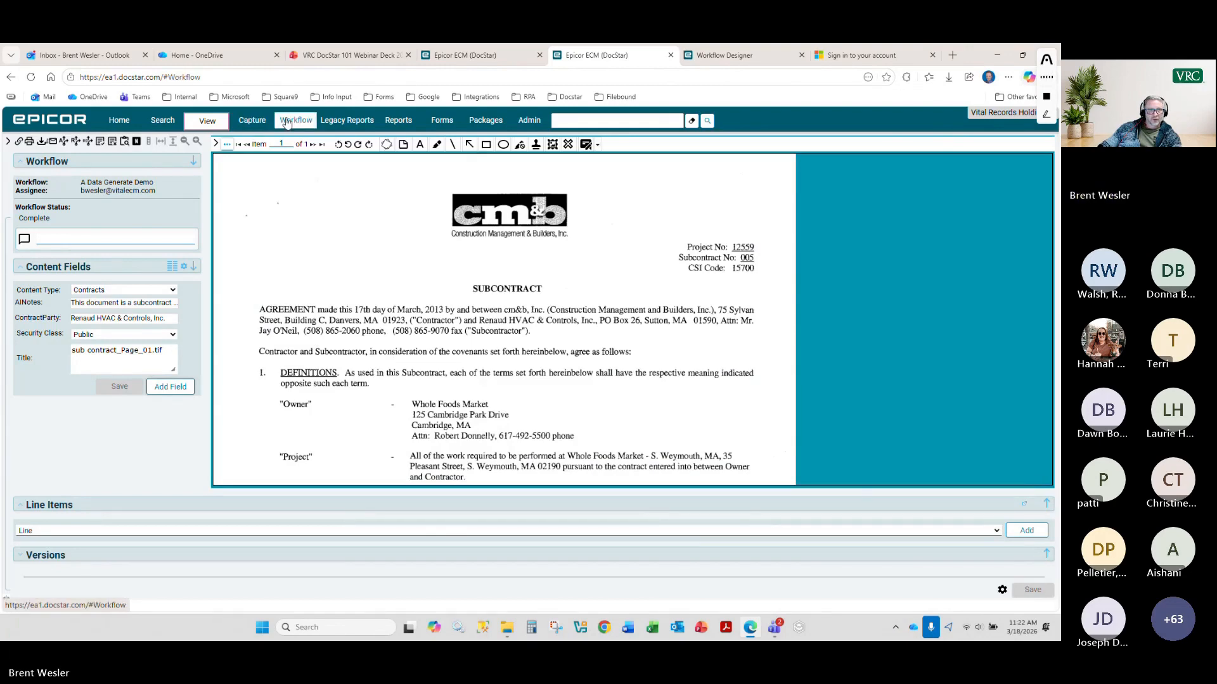
- Open the Dimond_s.pdf work item and check its Invoice Number and Invoice Date values
left_click(286, 121)
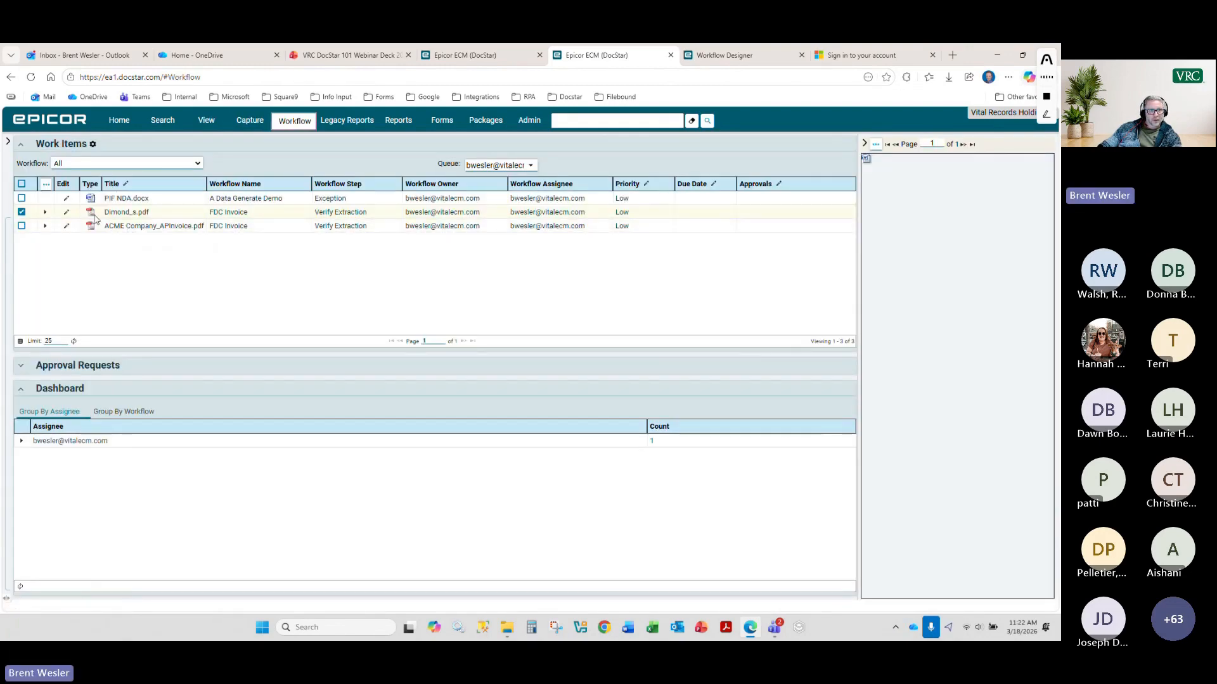
double_click(95, 218)
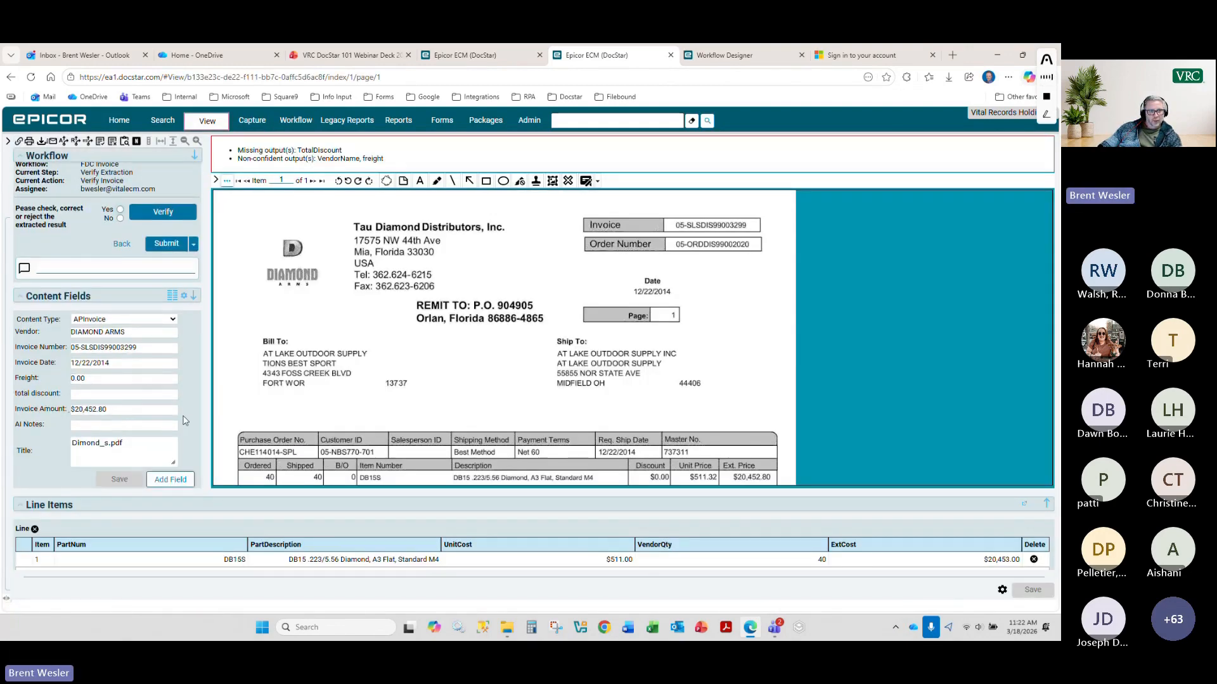
left_click(140, 347)
key("Tab")
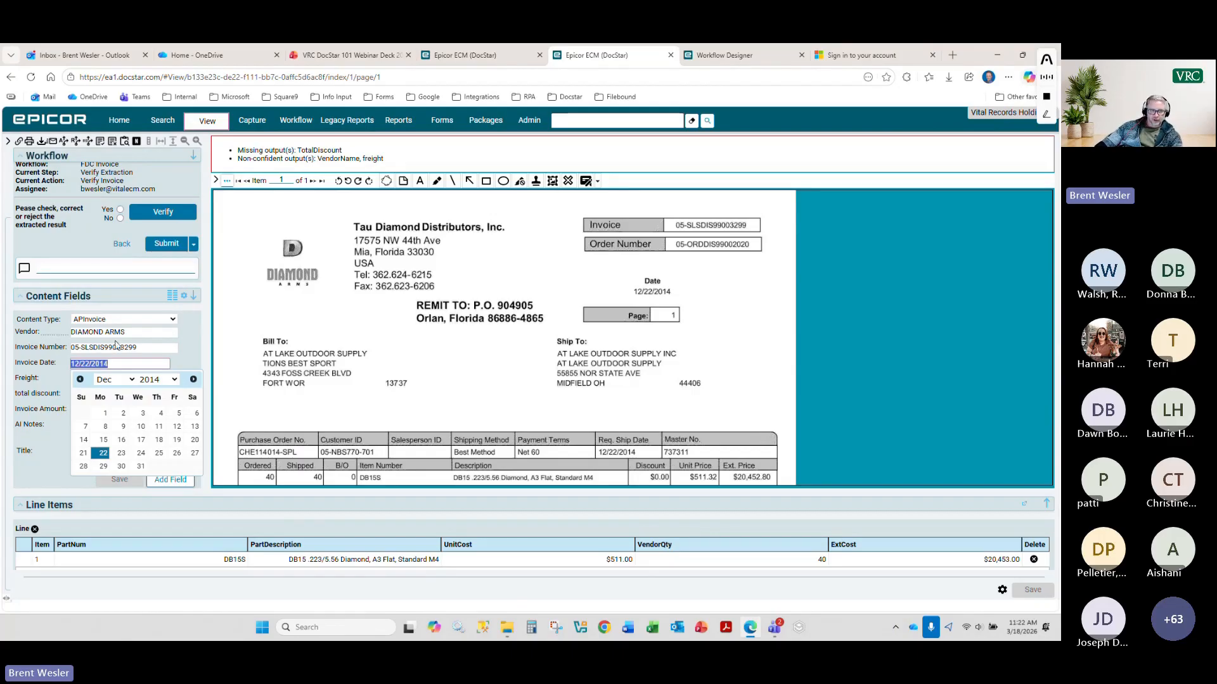
left_click(199, 334)
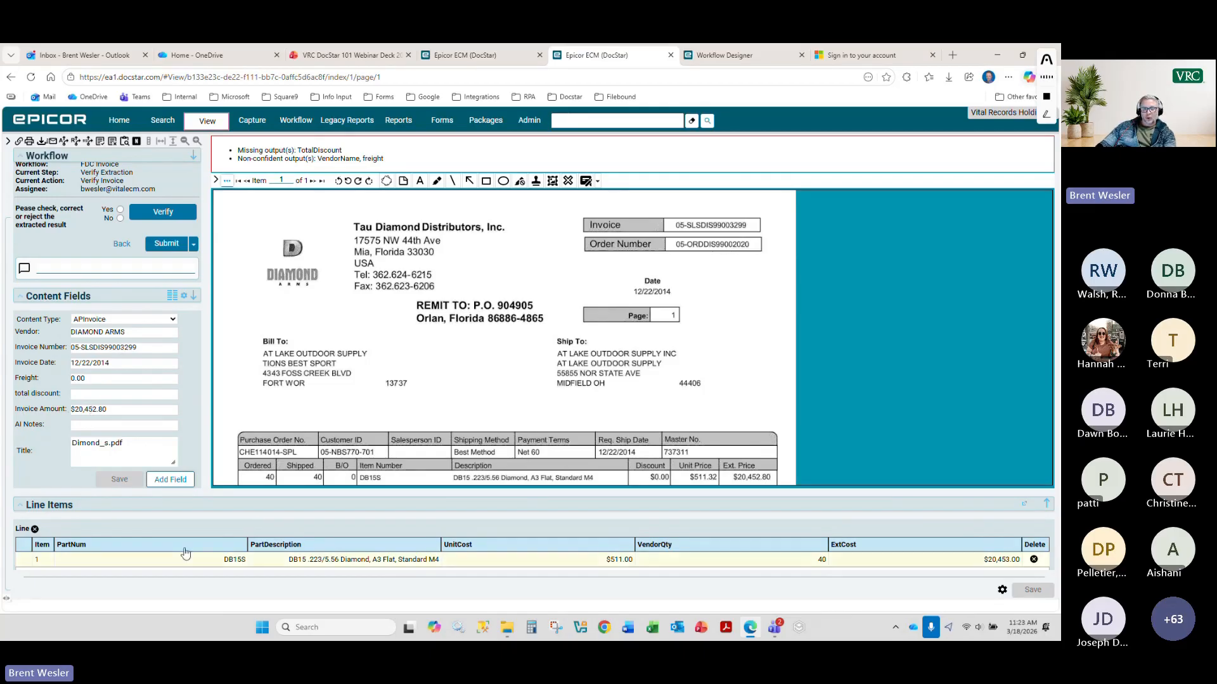
- Bring up Verify / Correct Results listing VendorName at 65% and freight at 60%
scroll(184, 551, "down", 1)
scroll(483, 426, "down", 2)
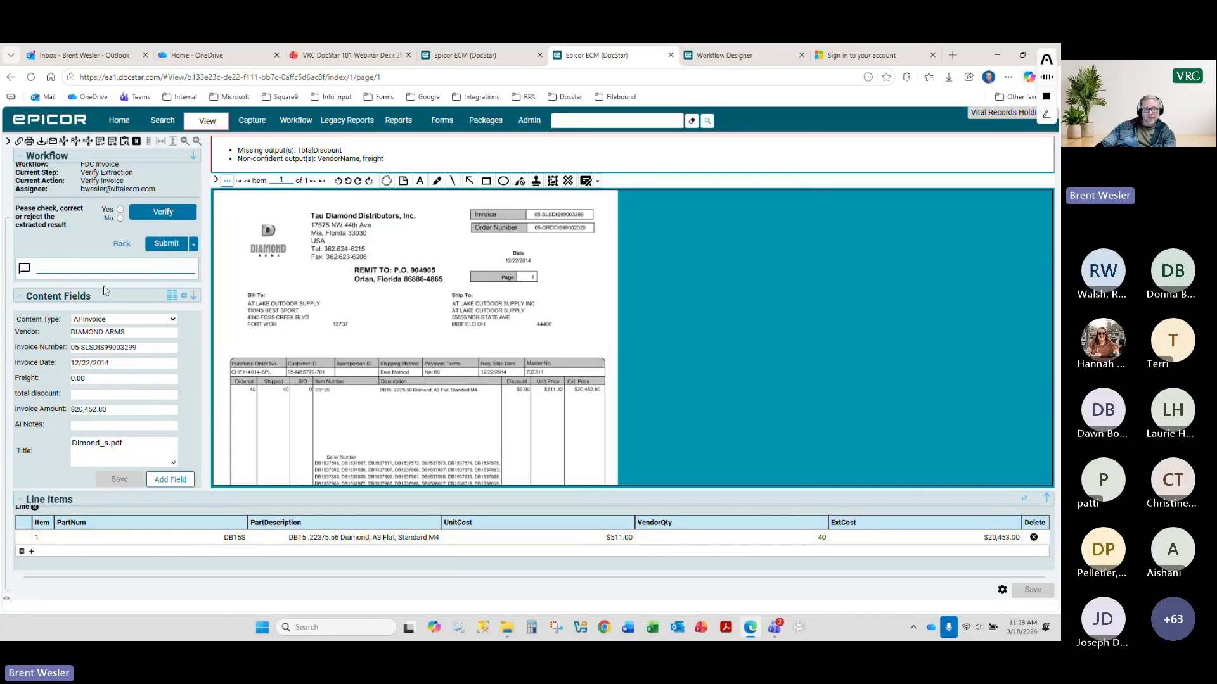
scroll(81, 184, "up", 1)
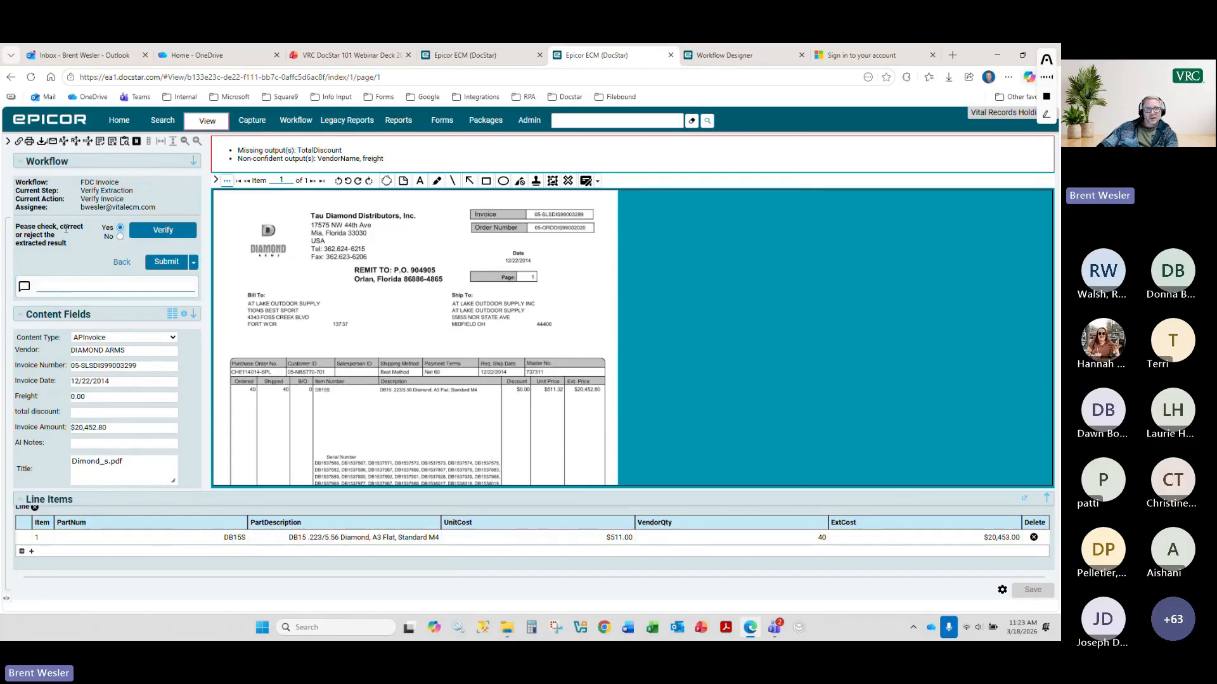
left_click(164, 231)
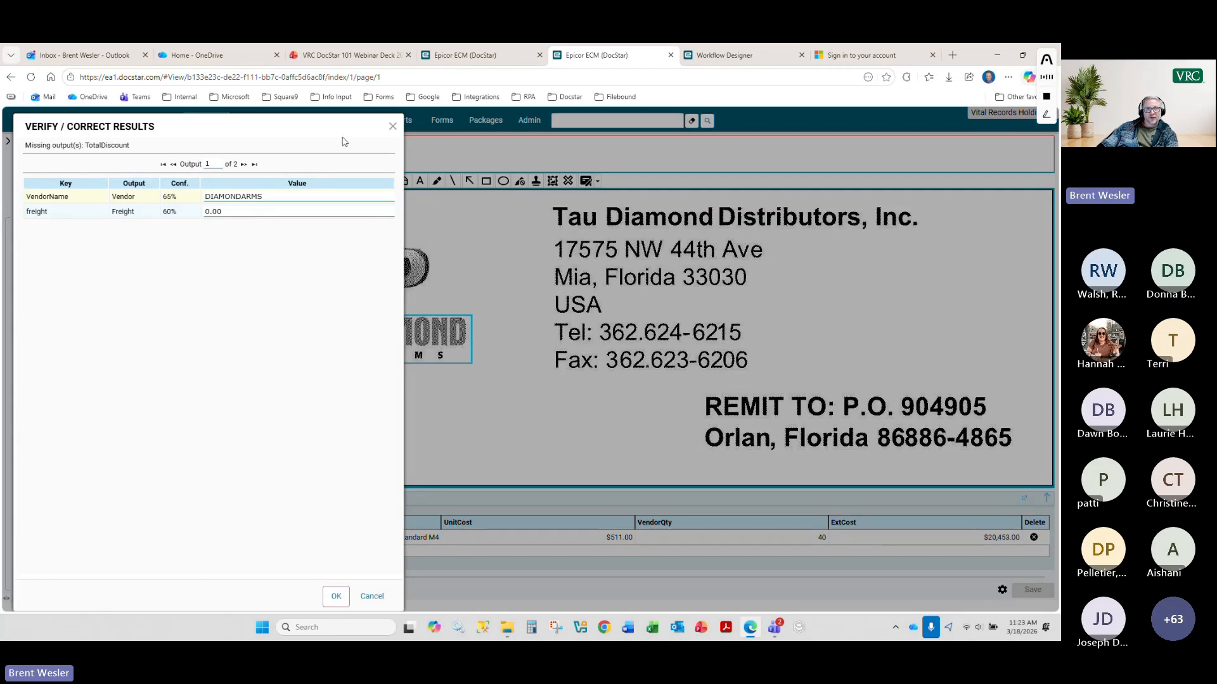
- Accept the low-confidence VendorName and freight values in Verify / Correct Results
left_click(247, 196)
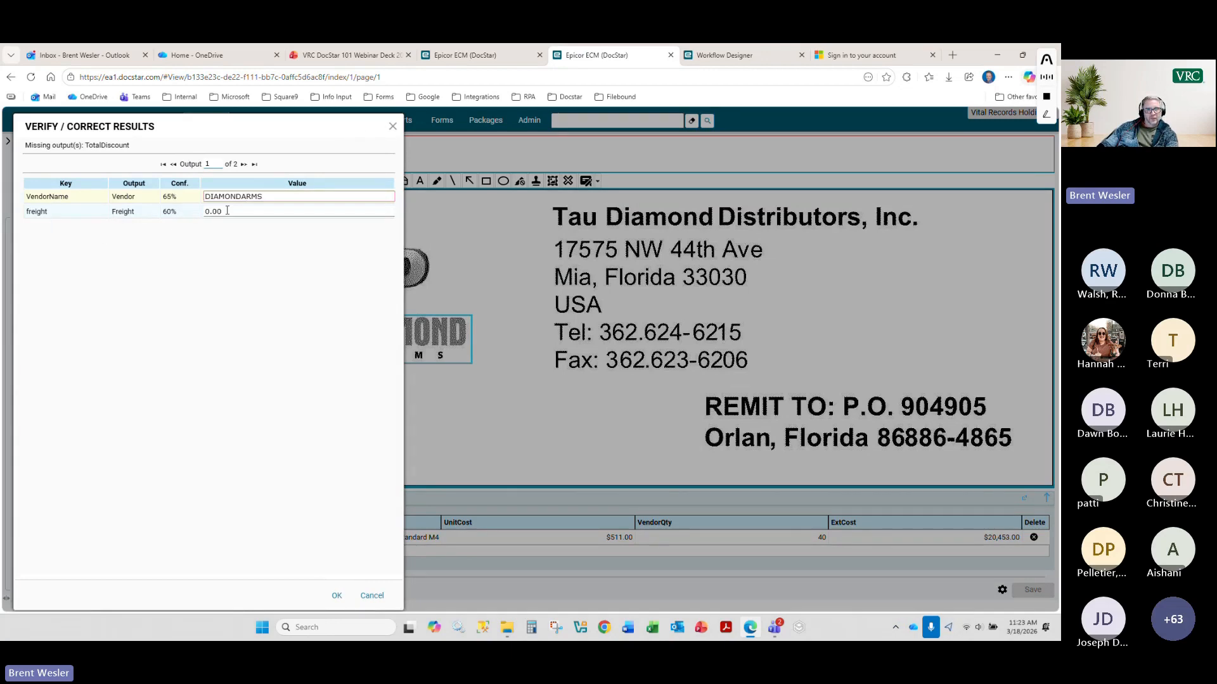
left_click(390, 129)
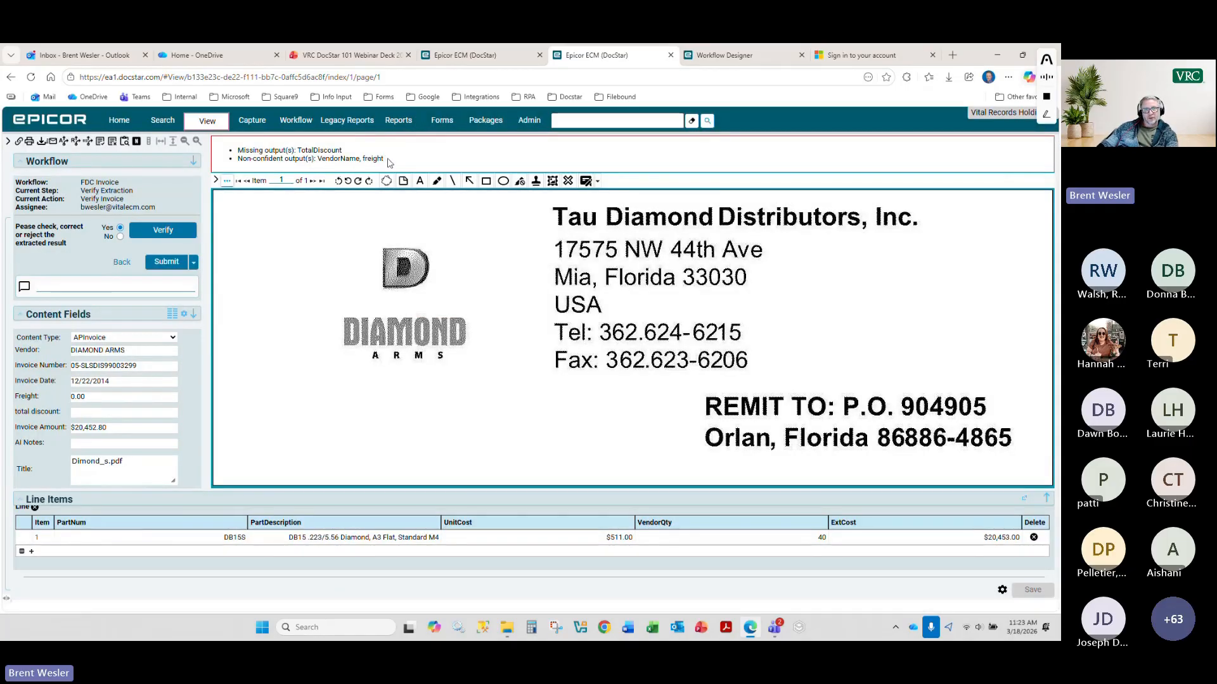
left_click_drag(388, 163, 233, 152)
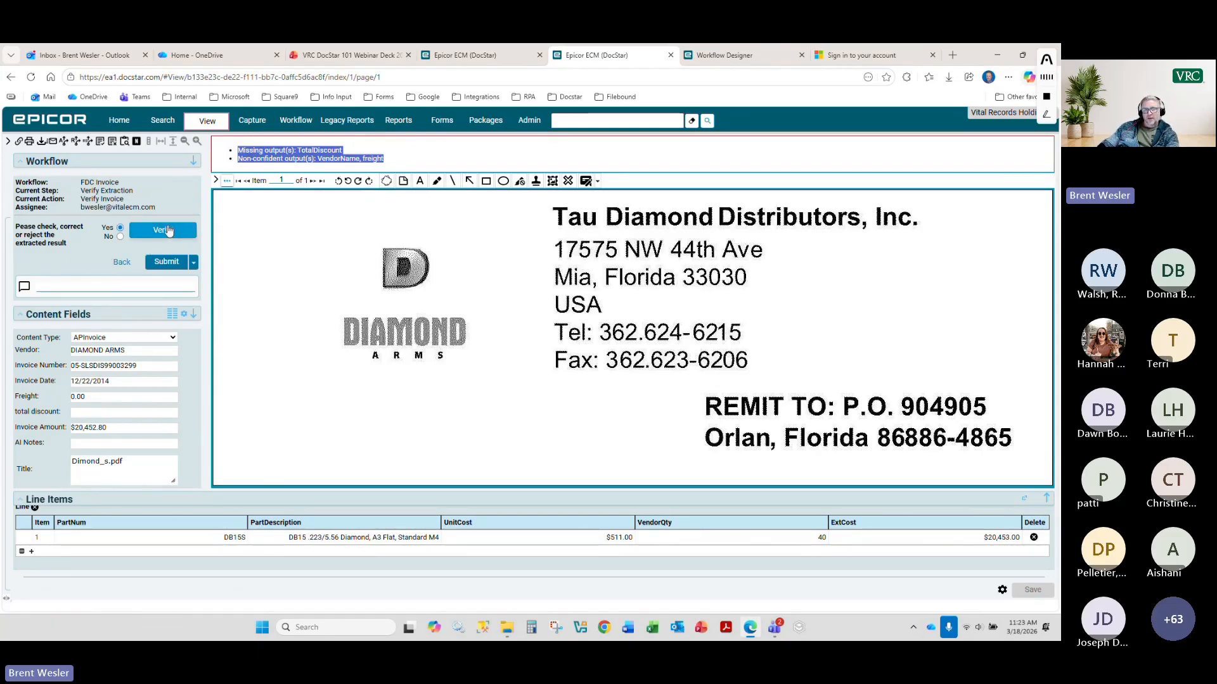
left_click(165, 232)
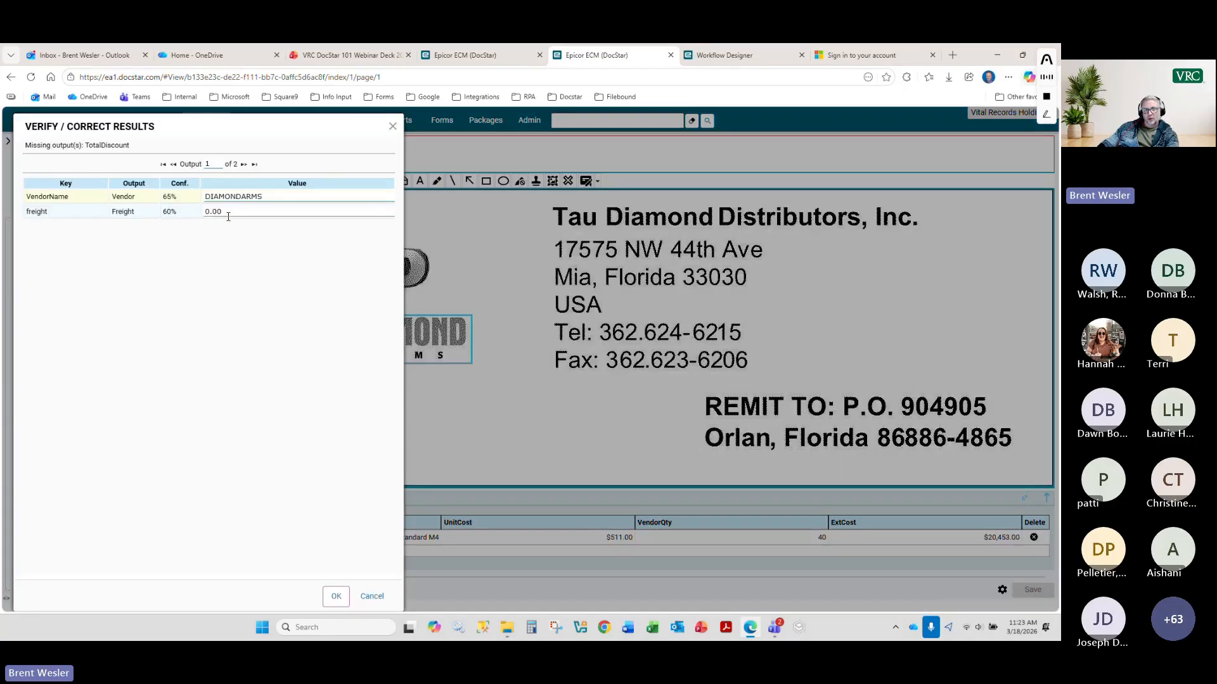
left_click(334, 596)
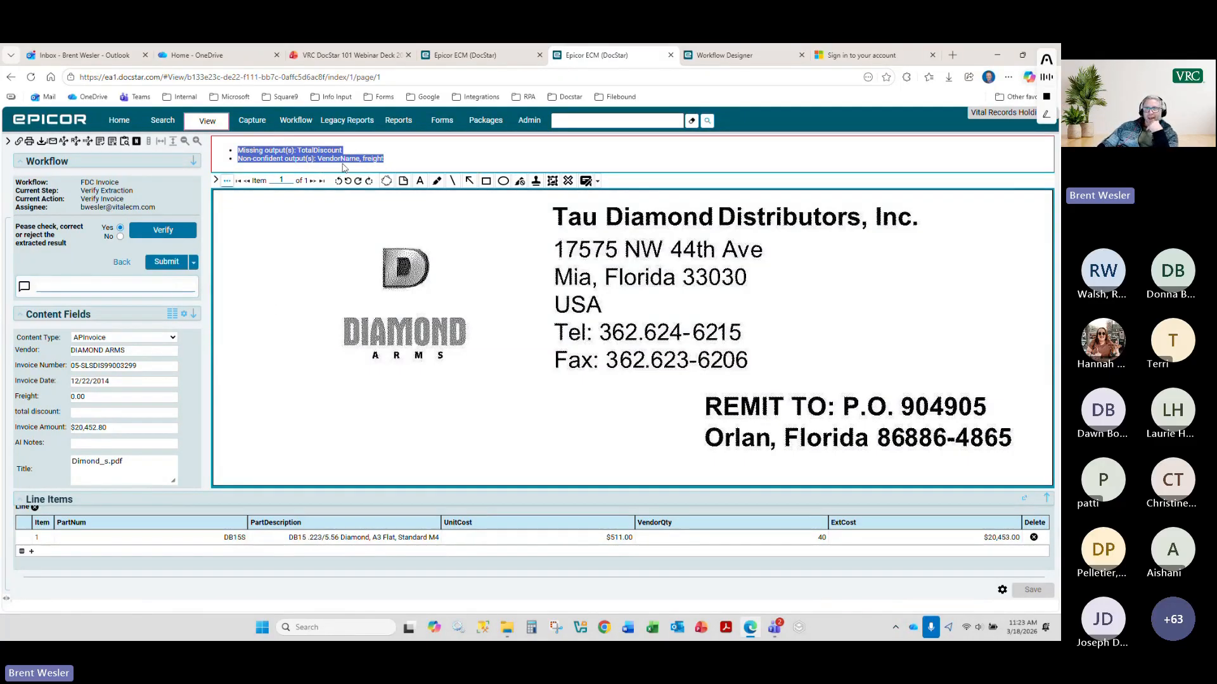
- Play the webinar deck full screen from slide 15, 'DocStar: Search and Approvals'
left_click(348, 56)
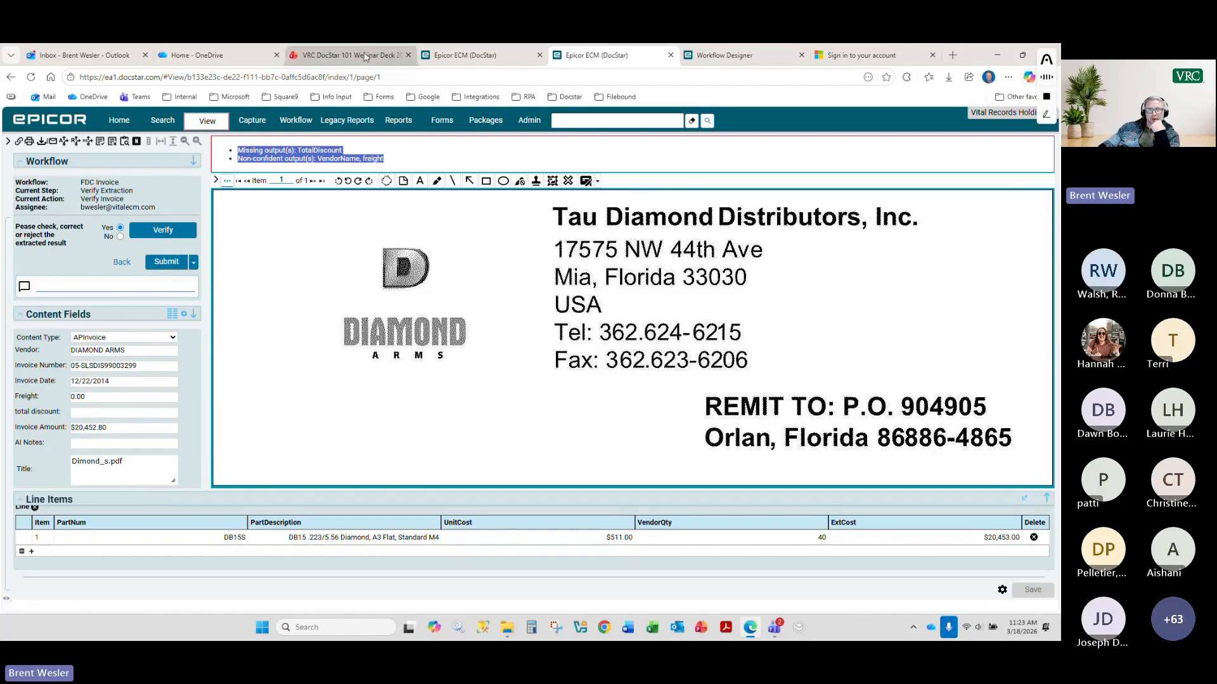
left_click(128, 469)
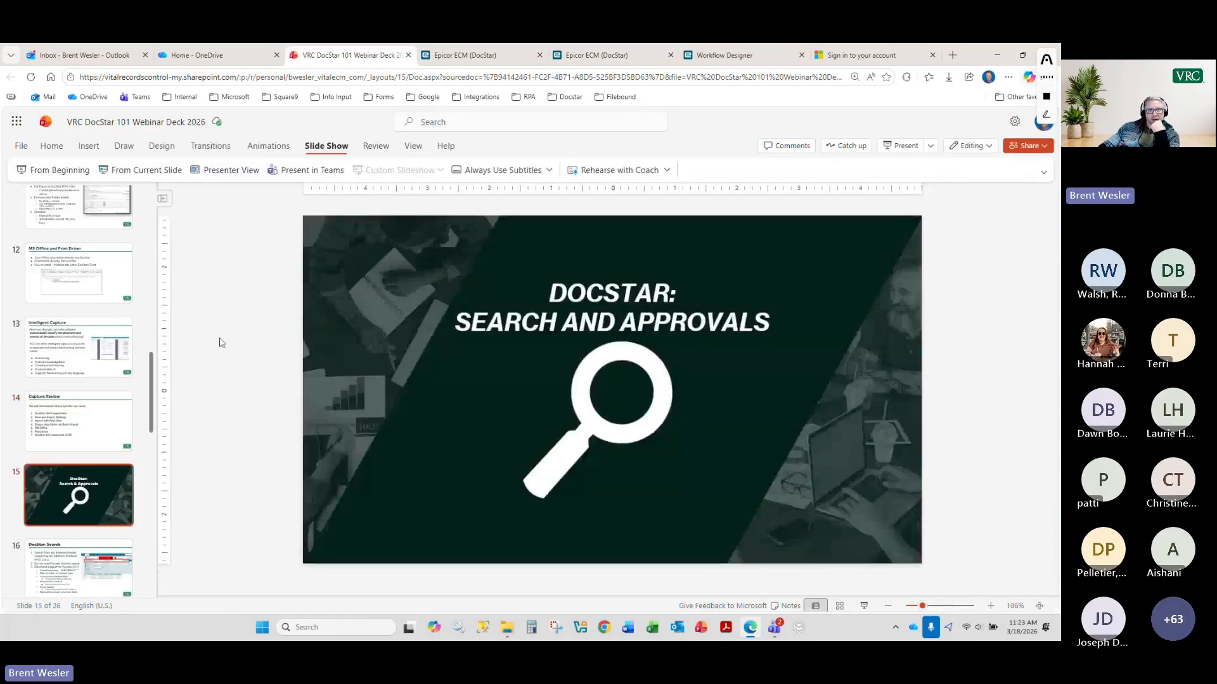
left_click(146, 170)
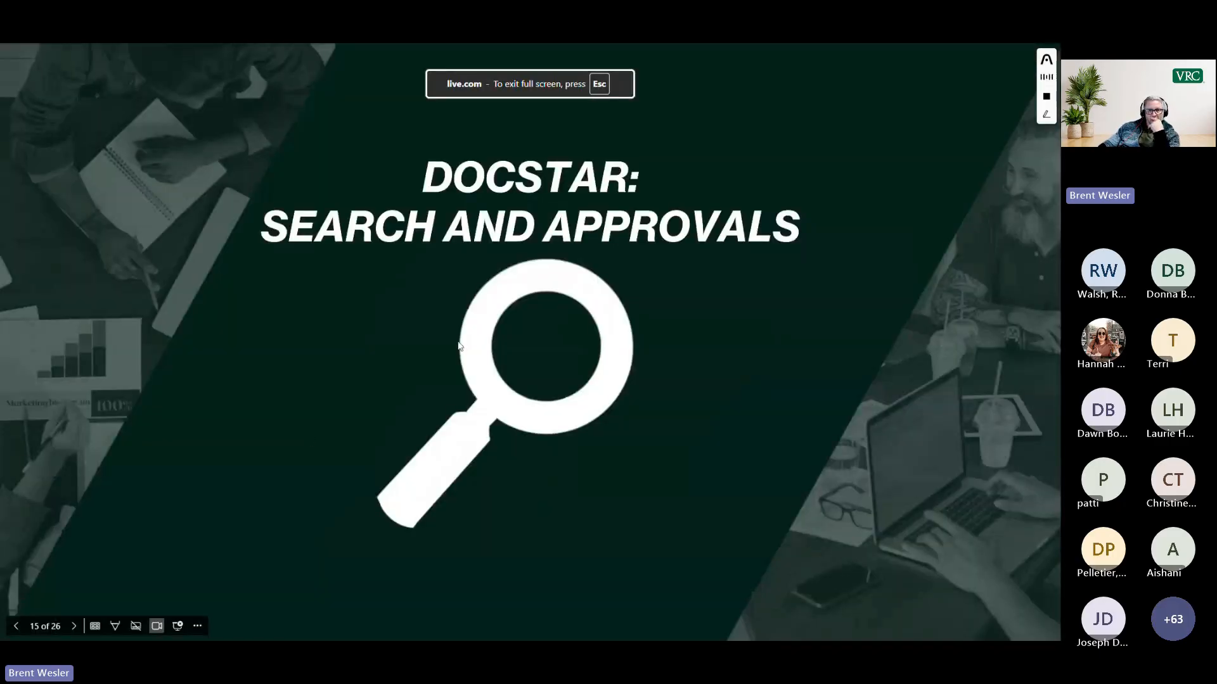
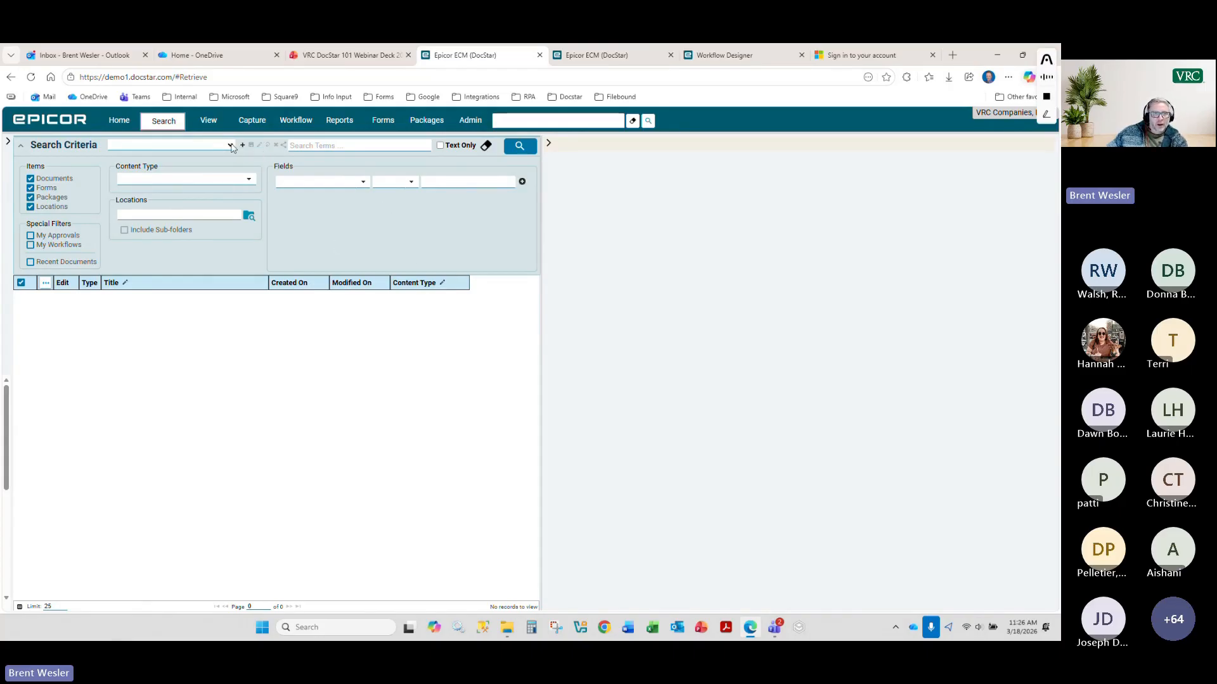
- Begin a new saved search named 'All AP Invoices', cancel it, and expand the navigation panel
left_click(243, 147)
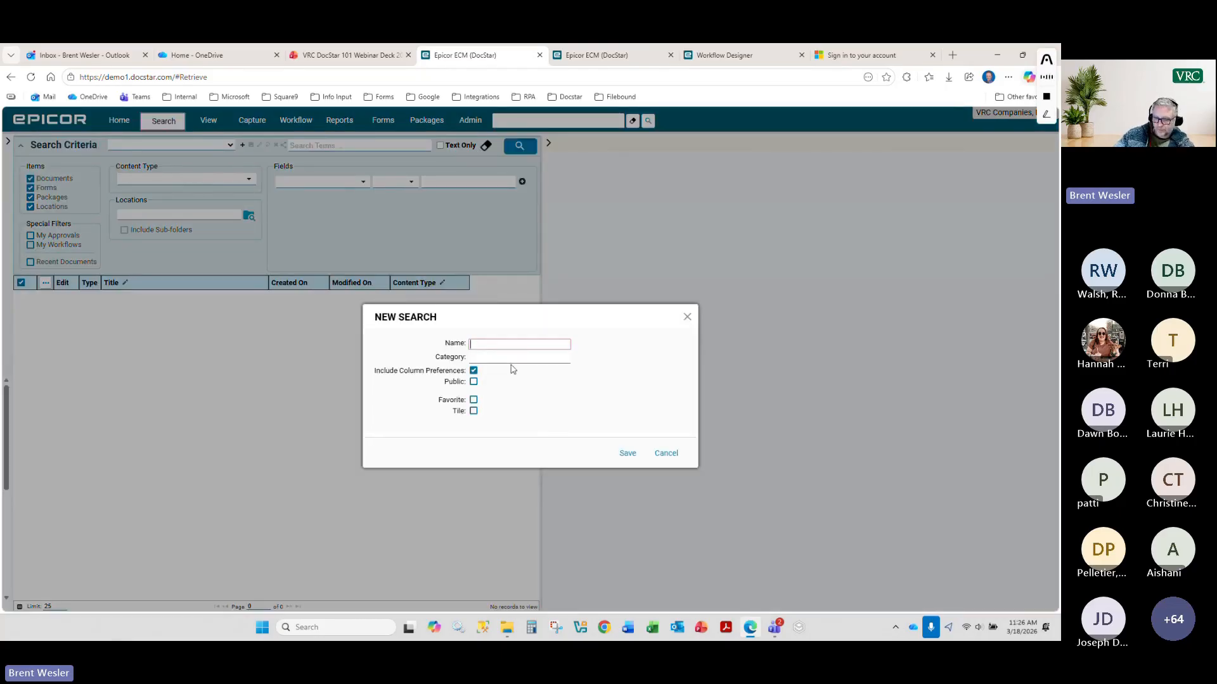
type("All AP Invoices")
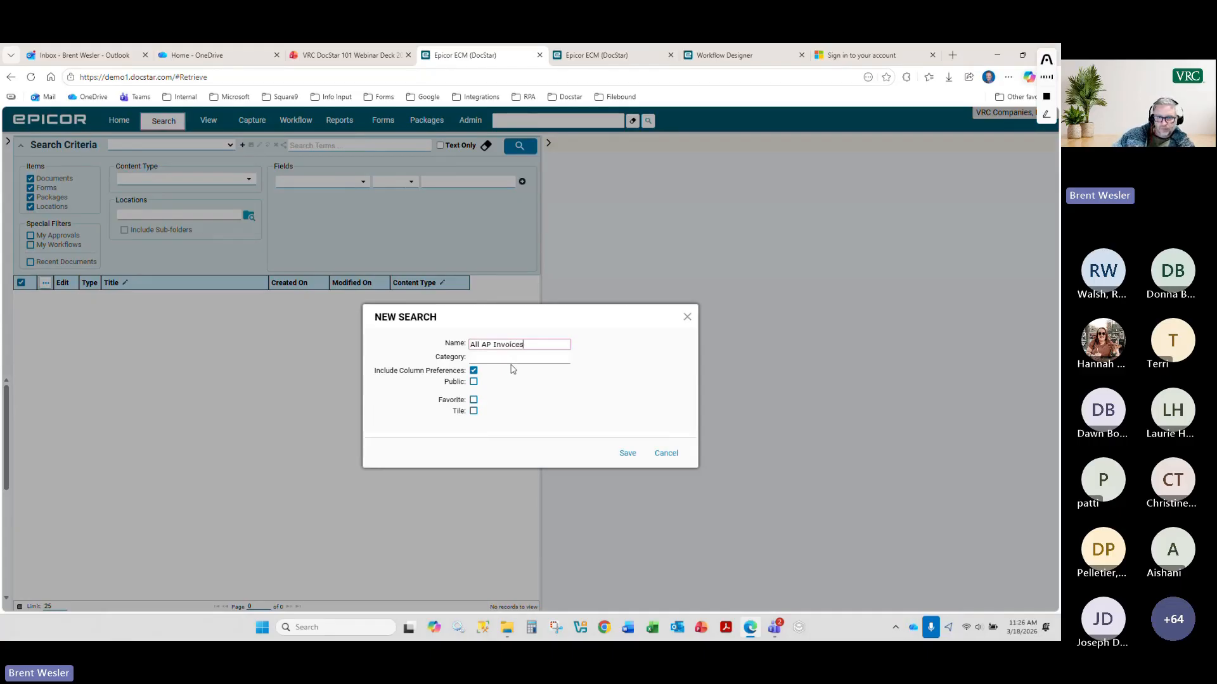
left_click(480, 358)
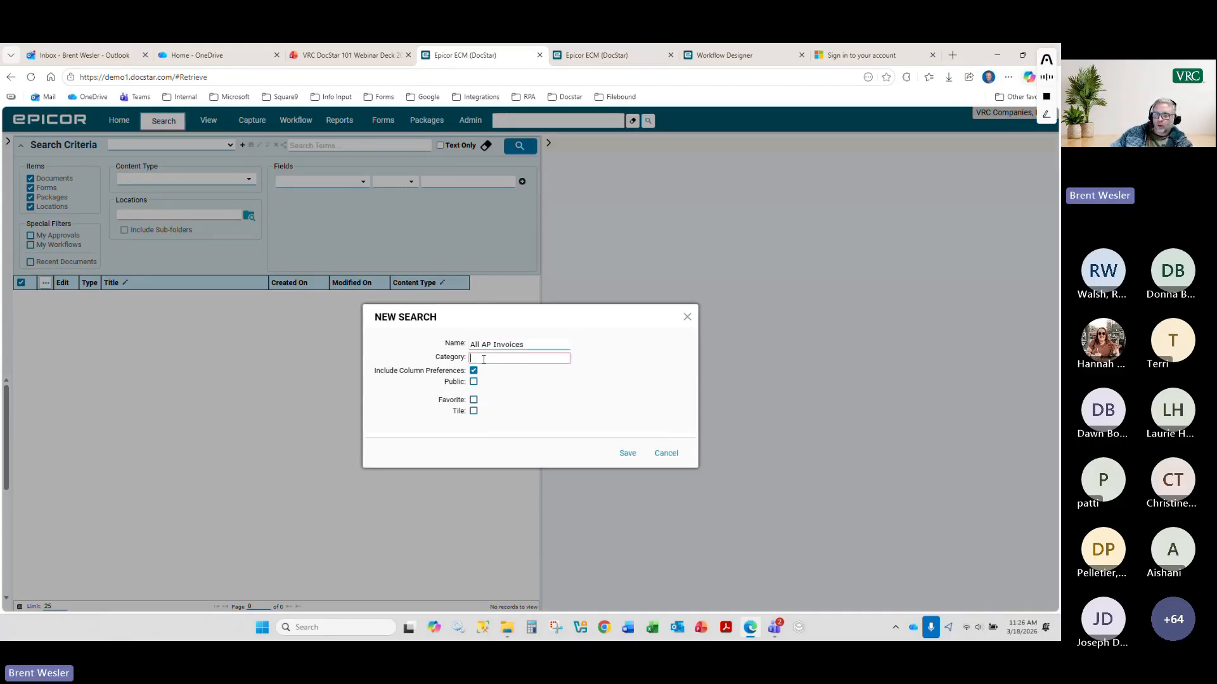
left_click(666, 453)
left_click(8, 141)
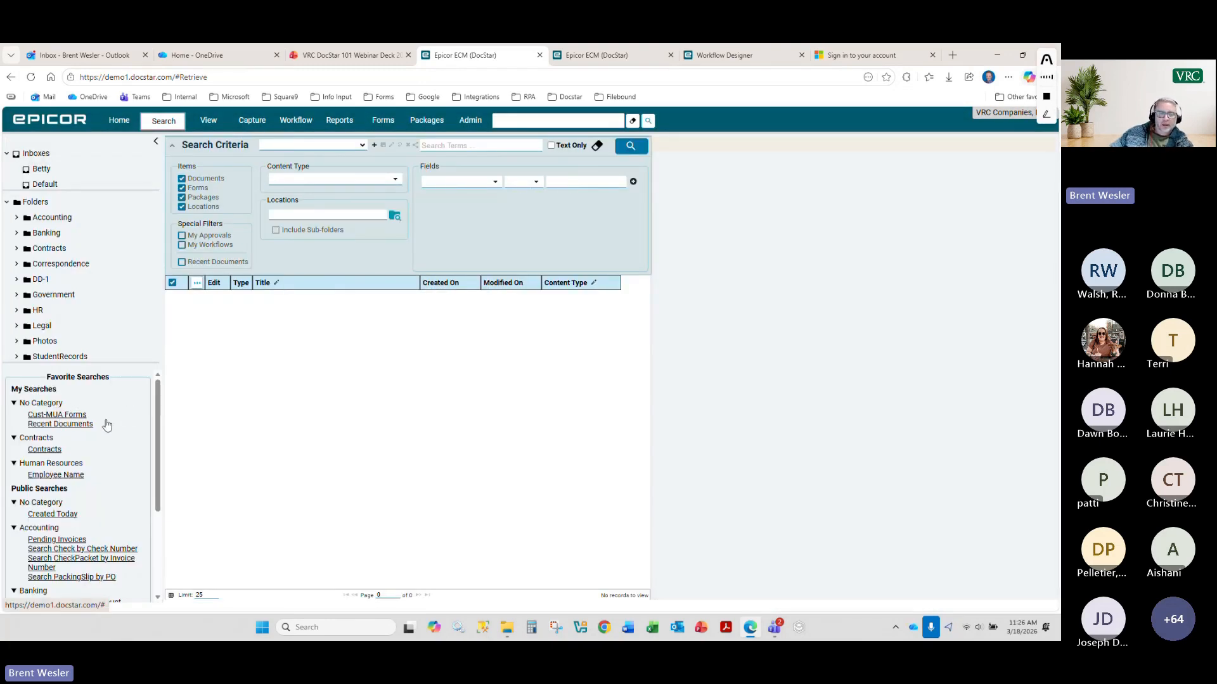
- Point out the Favorite Searches, Public Searches and My Searches headings, then open the account menu
left_click_drag(50, 378, 111, 385)
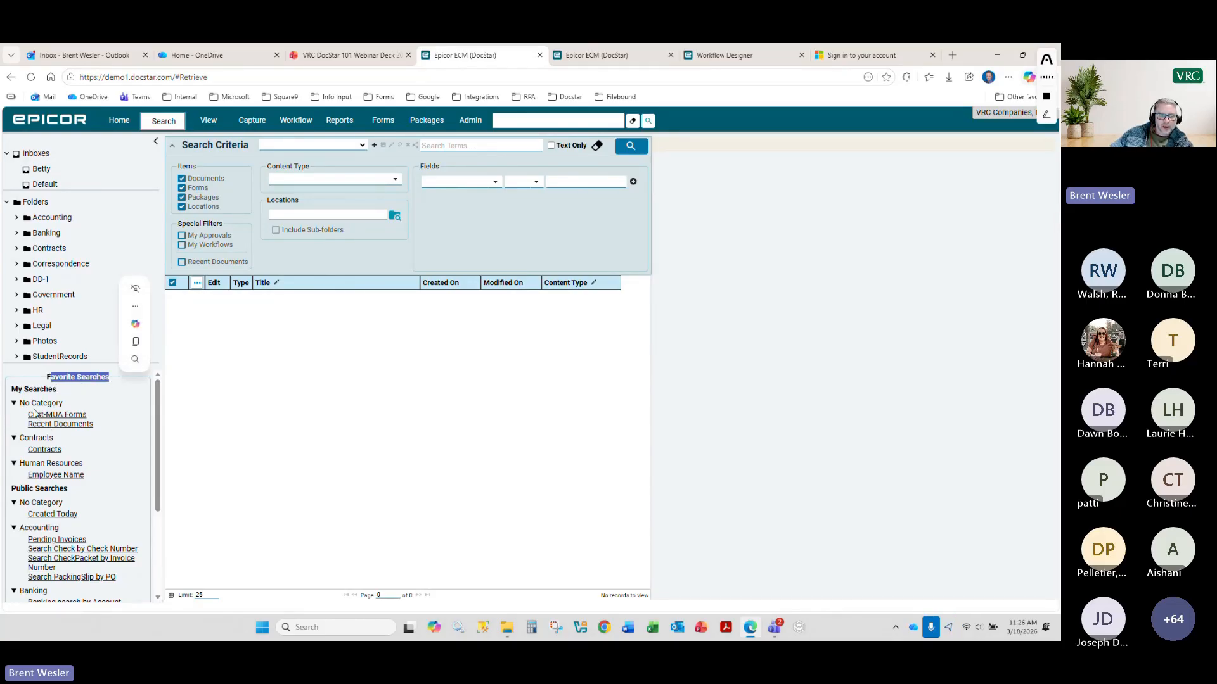
left_click_drag(20, 490, 54, 489)
left_click_drag(23, 390, 46, 391)
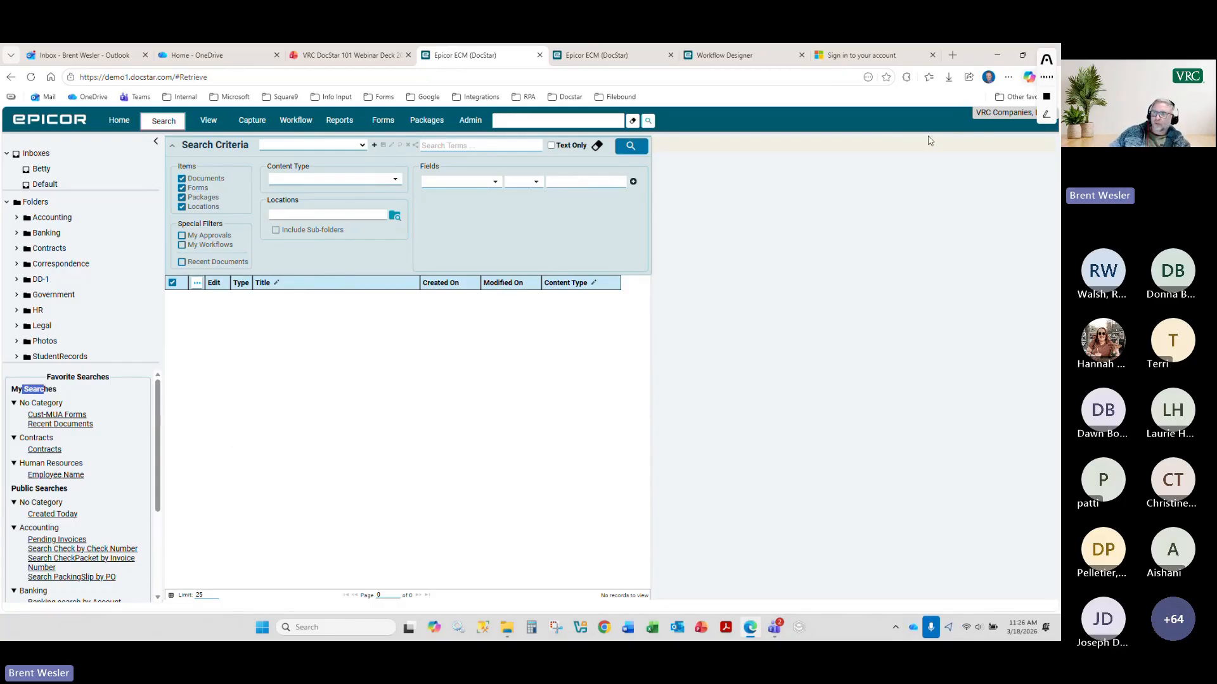
left_click(997, 112)
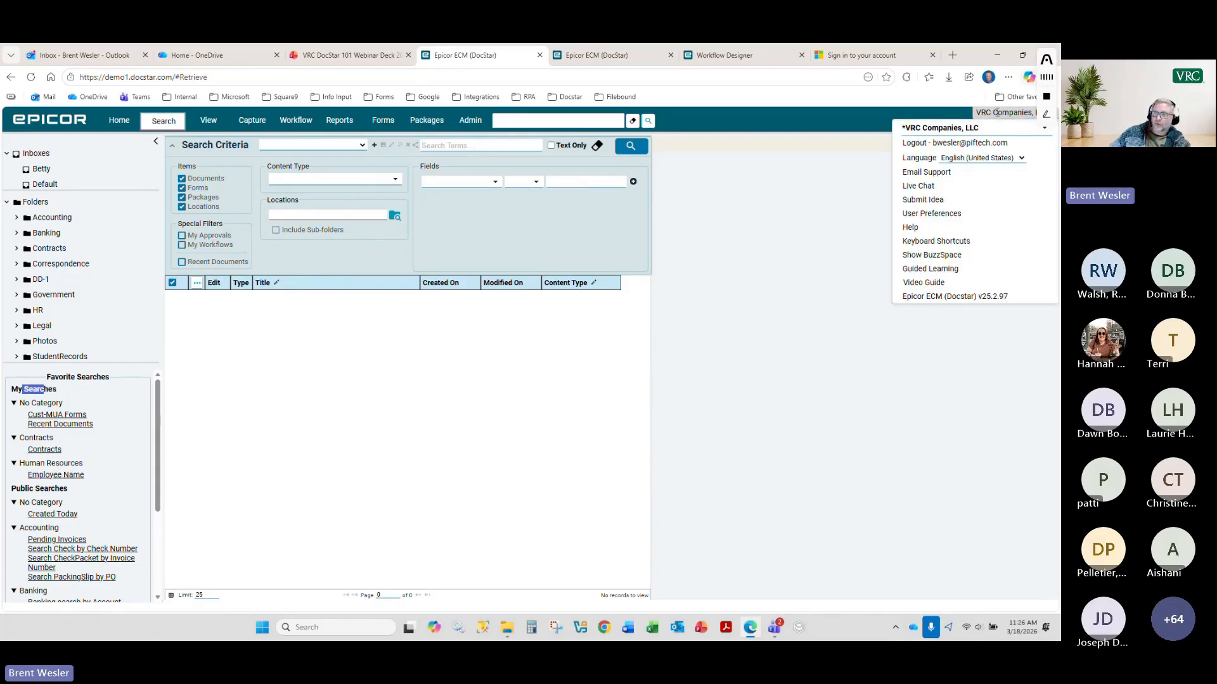
- Open User Preferences and review the Search sorting choices and the Auto Wild Card option
left_click(931, 213)
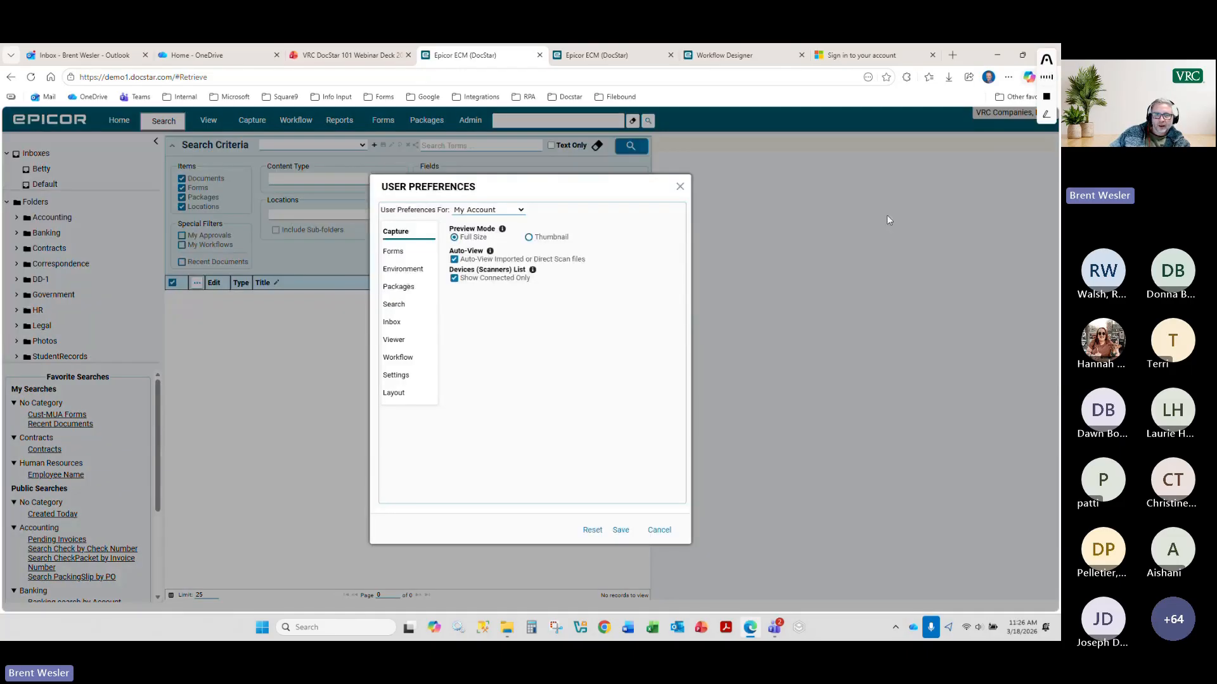
left_click(395, 308)
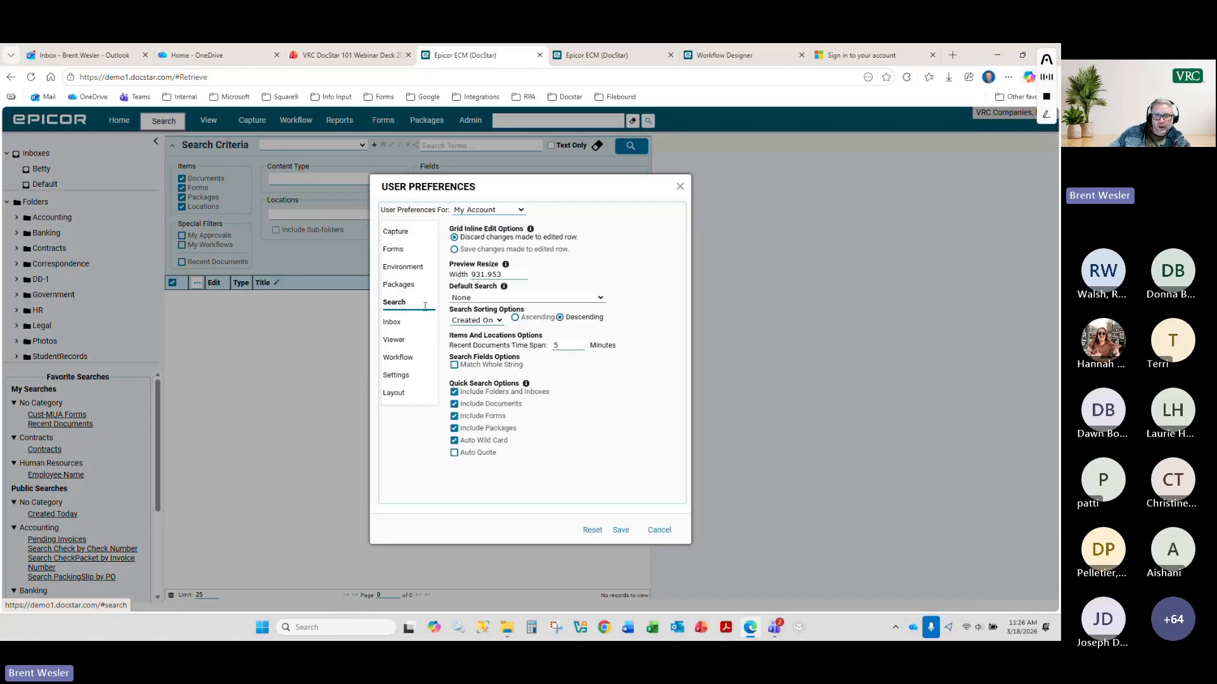
left_click(472, 321)
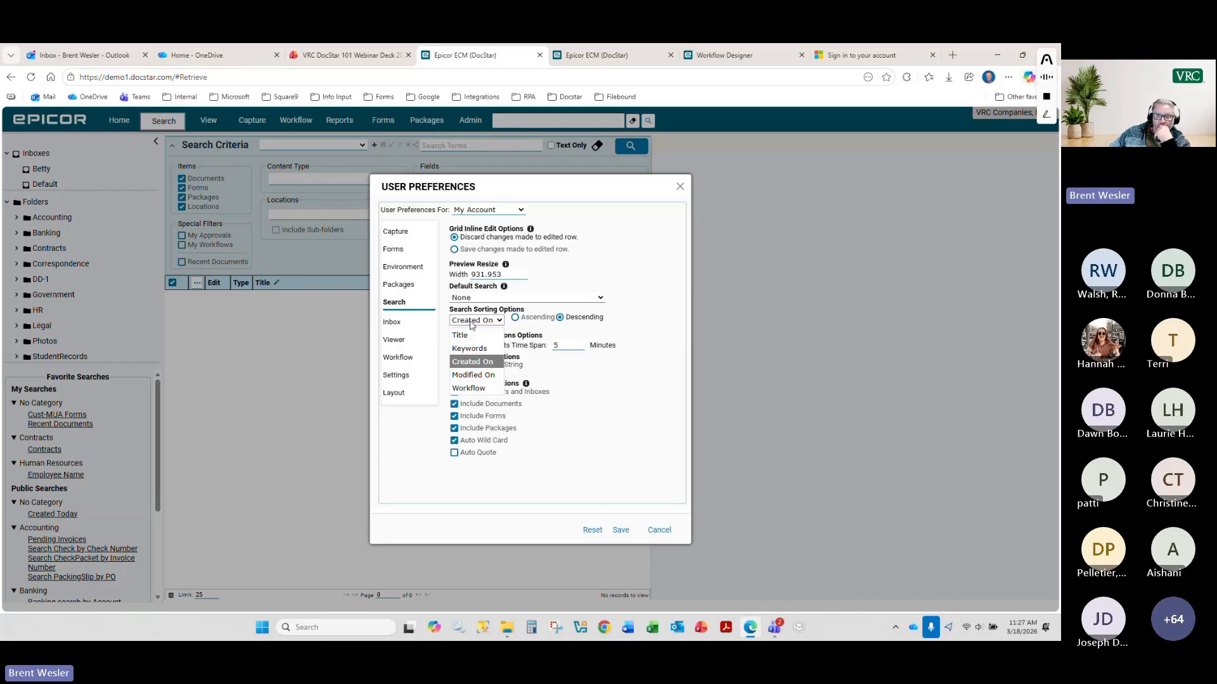
left_click(619, 391)
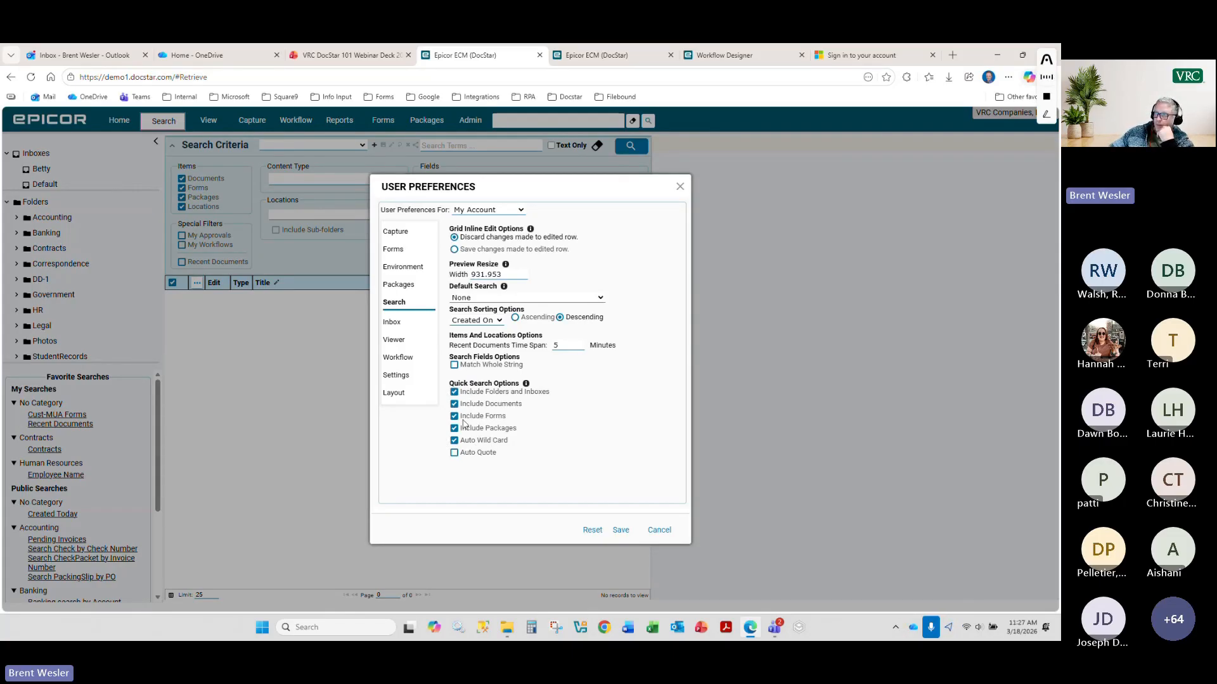
left_click_drag(464, 441, 507, 441)
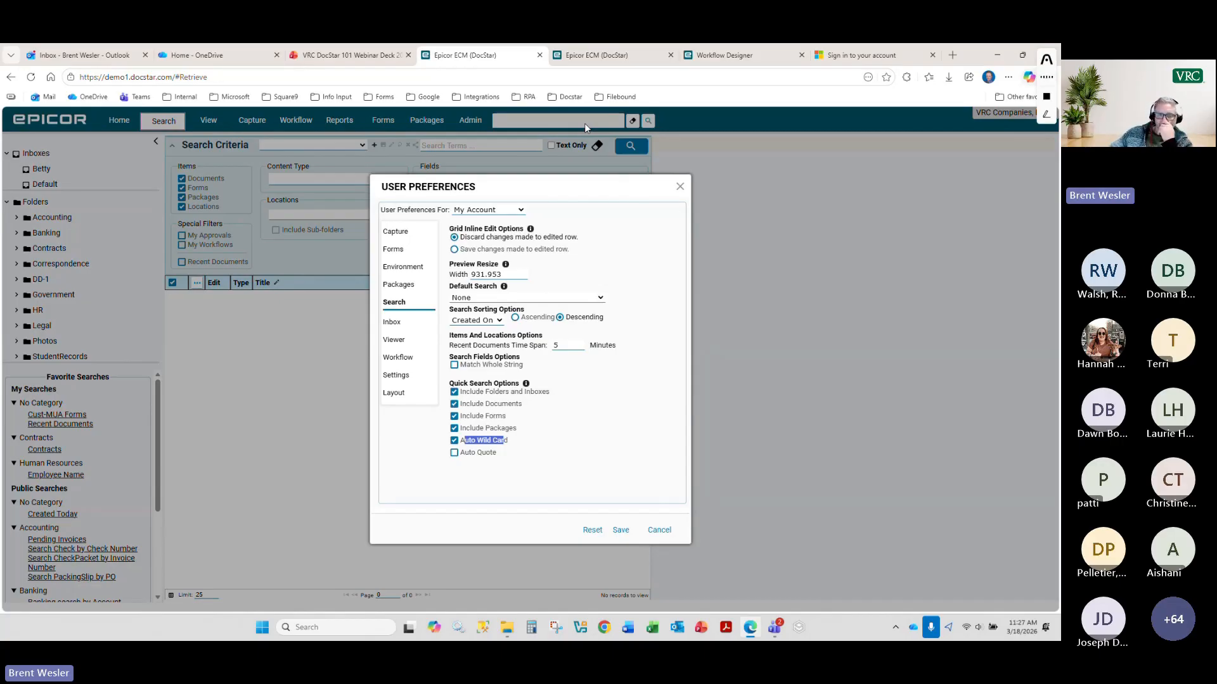
- Close the preferences and start a new search named 'All Invoices' in the Accounting category
left_click(659, 530)
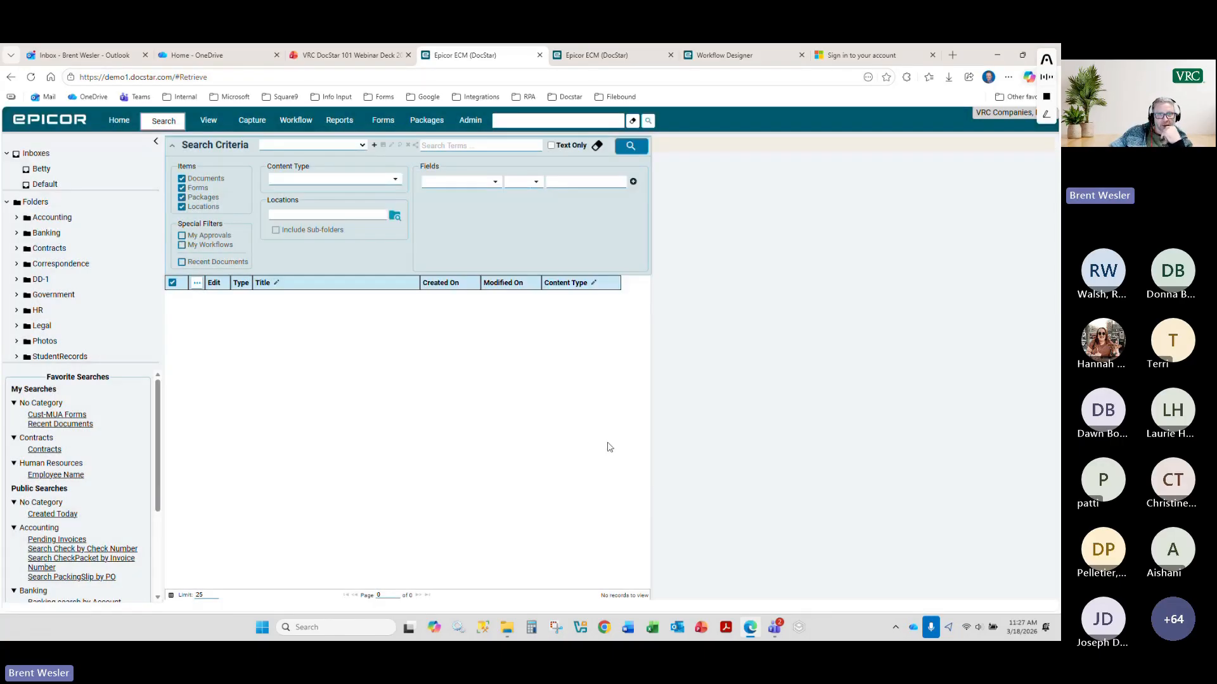
left_click(374, 145)
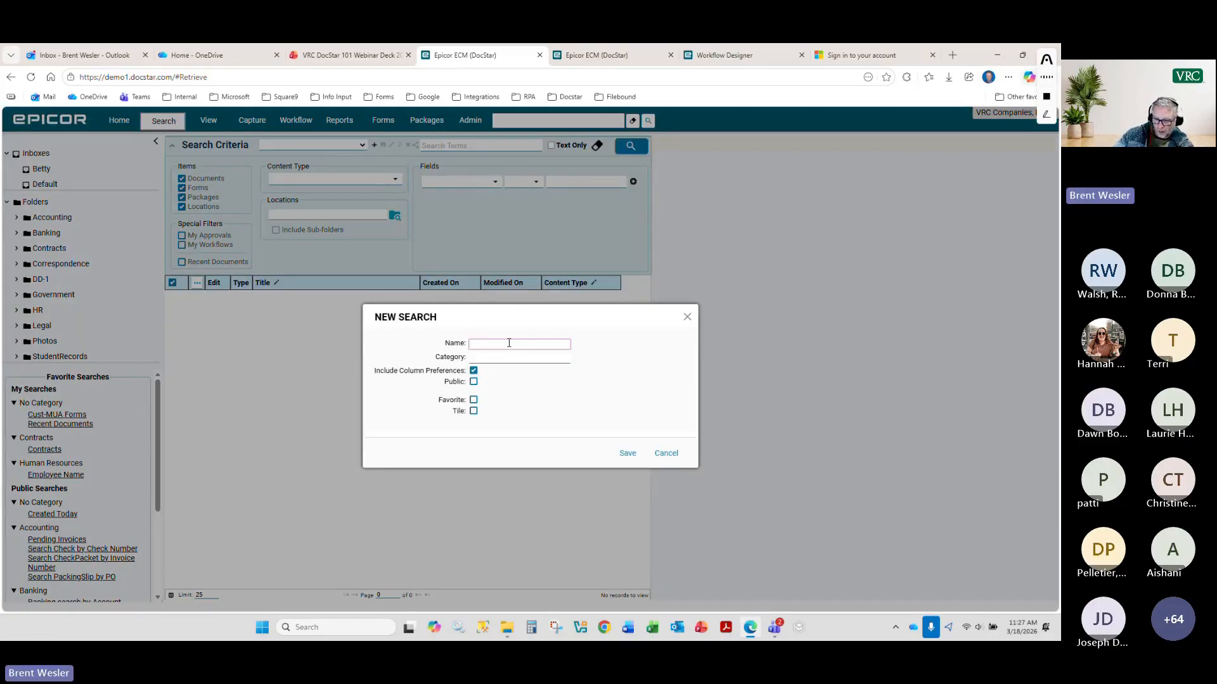
type("All Invoices")
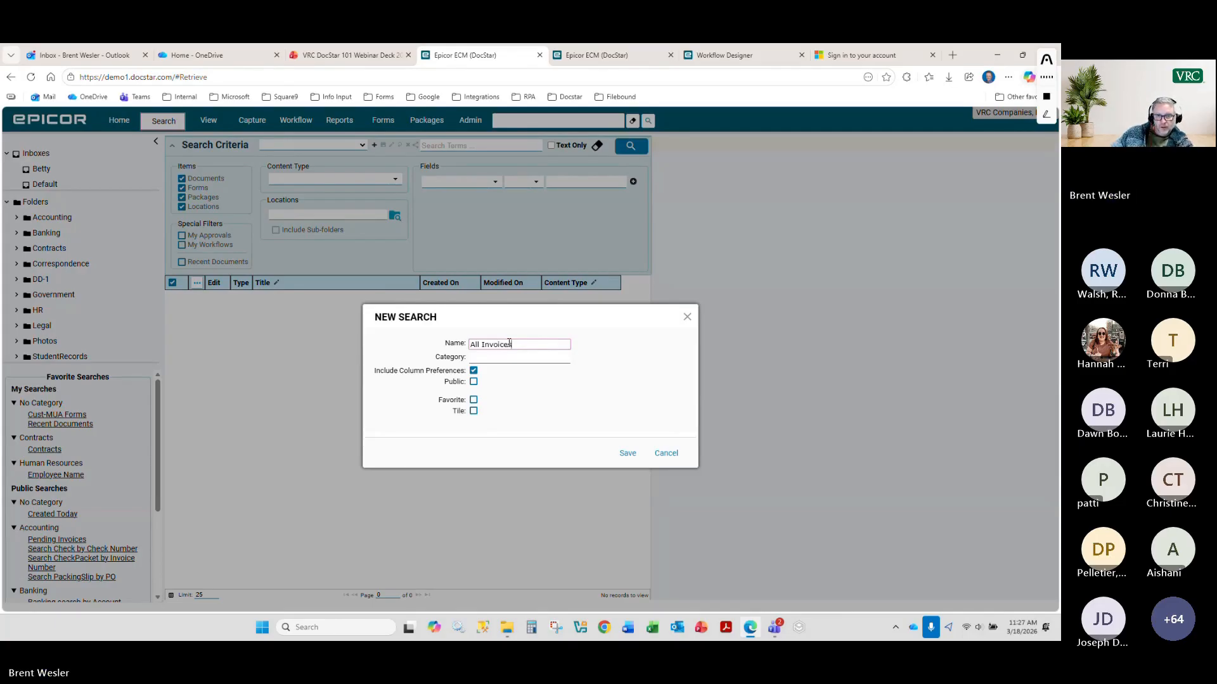
left_click(493, 359)
type("Acco")
left_click(477, 372)
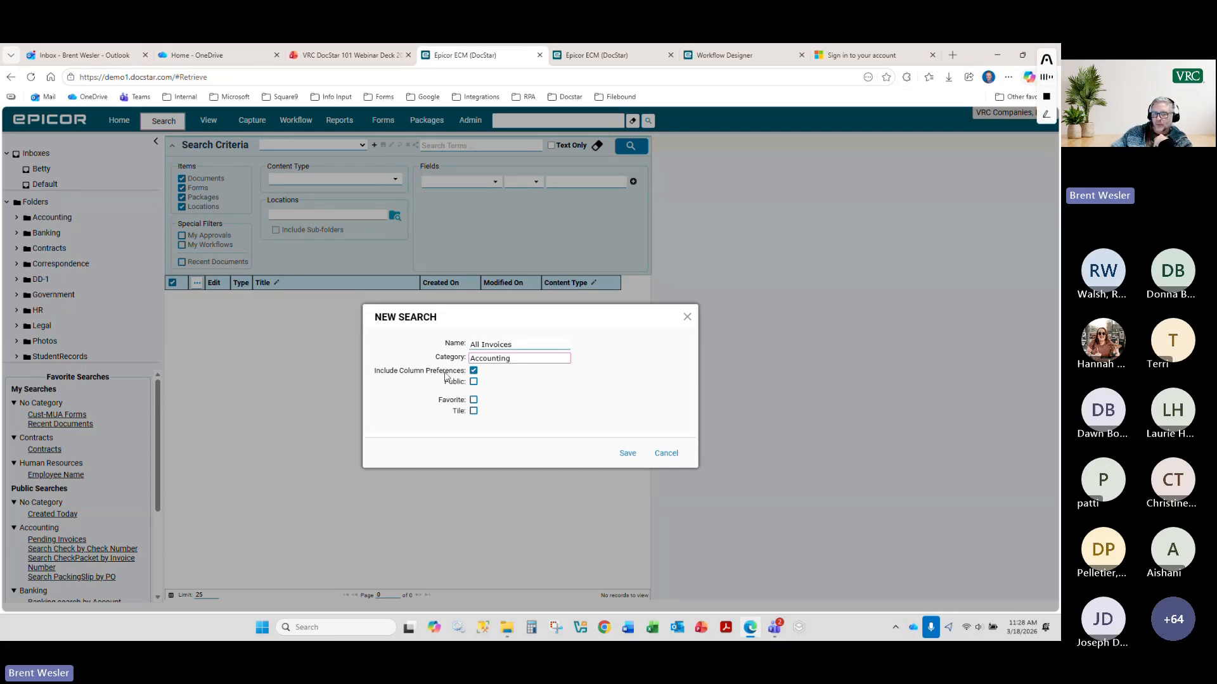
- Make the search public with Company Default columns, a favorite tile with a folder icon, and save
left_click(473, 382)
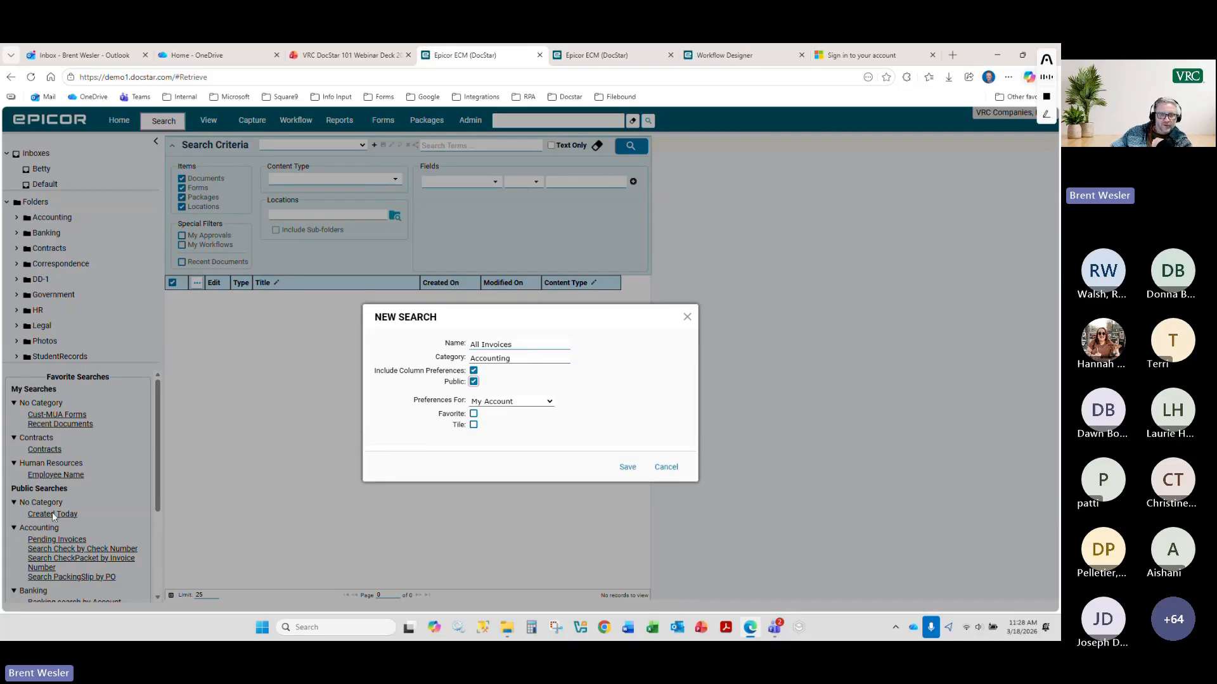
left_click(537, 403)
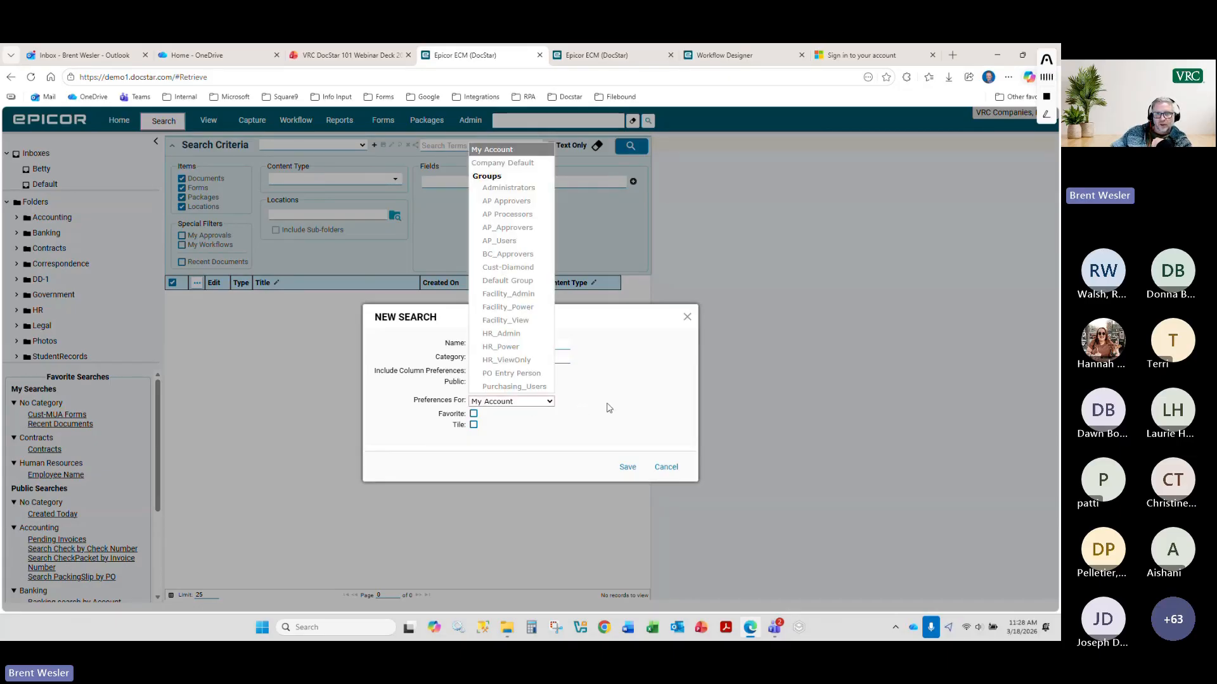
left_click(503, 168)
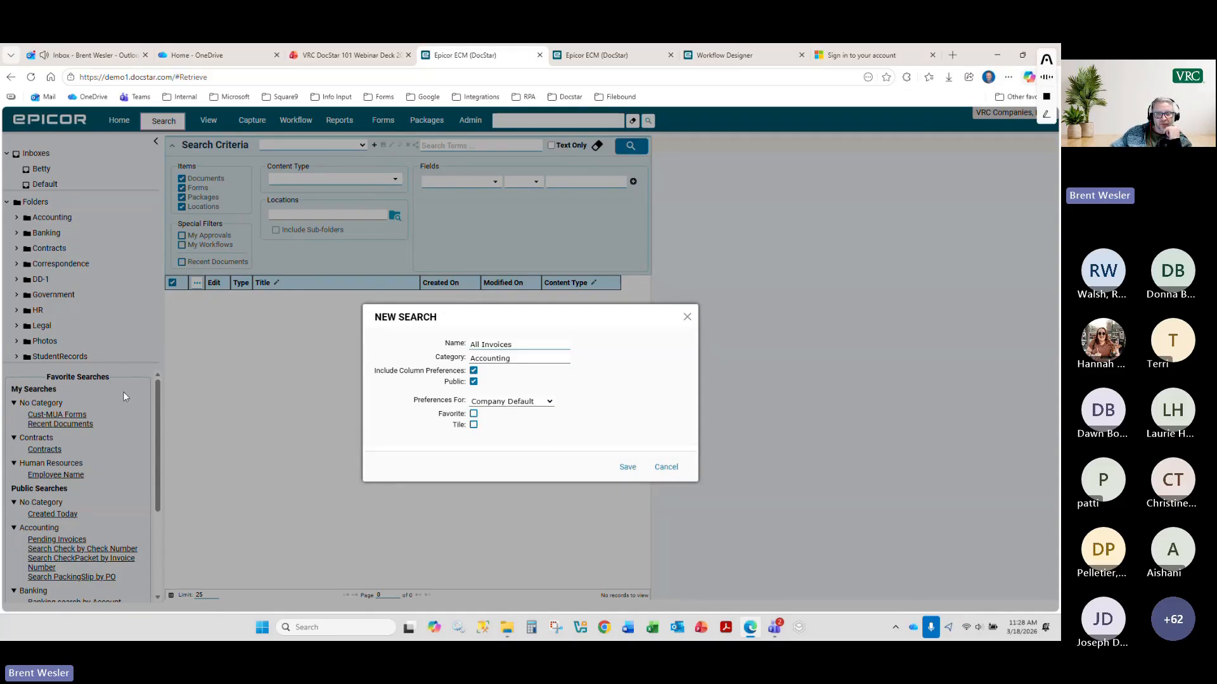
left_click(474, 413)
left_click(473, 424)
left_click(528, 454)
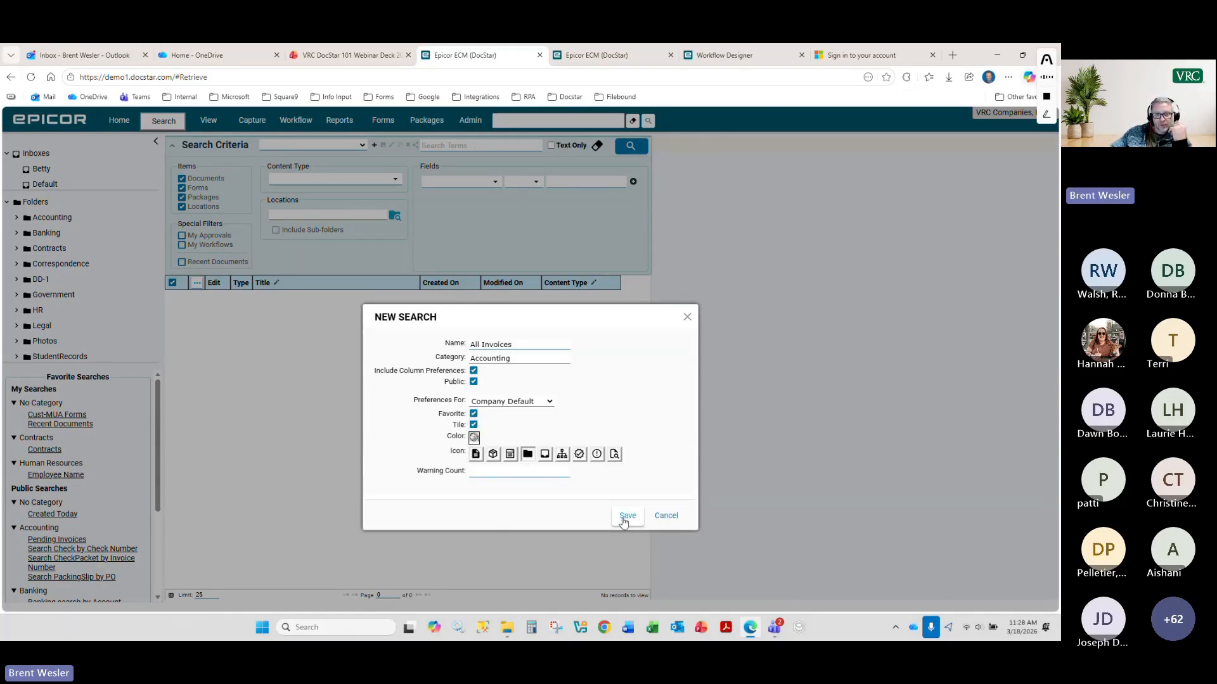
left_click(623, 518)
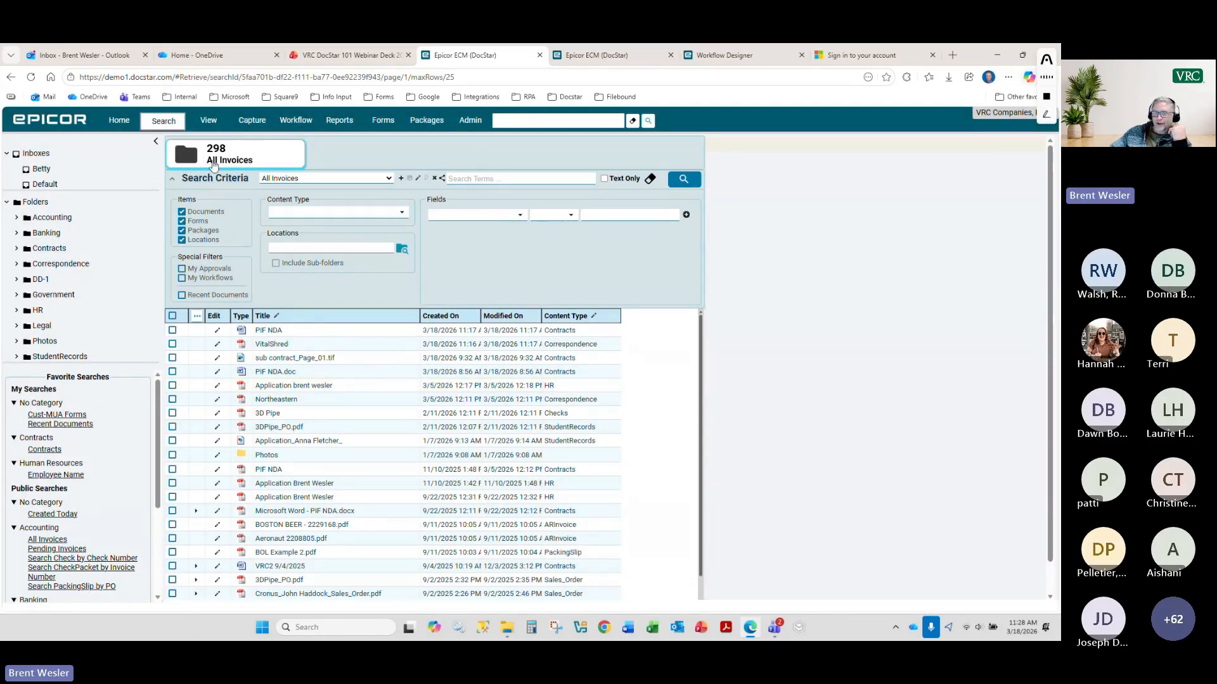
- Limit All Invoices to the APInvoice content type and save the updated criteria
left_click(401, 213)
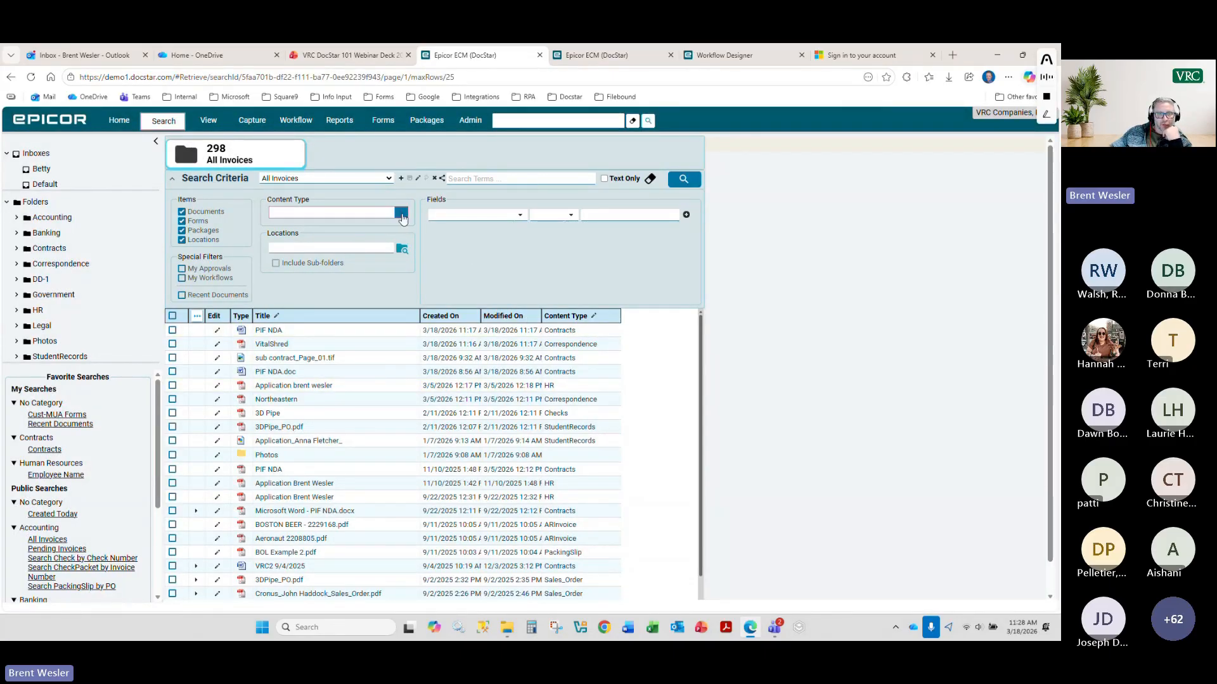
left_click(383, 240)
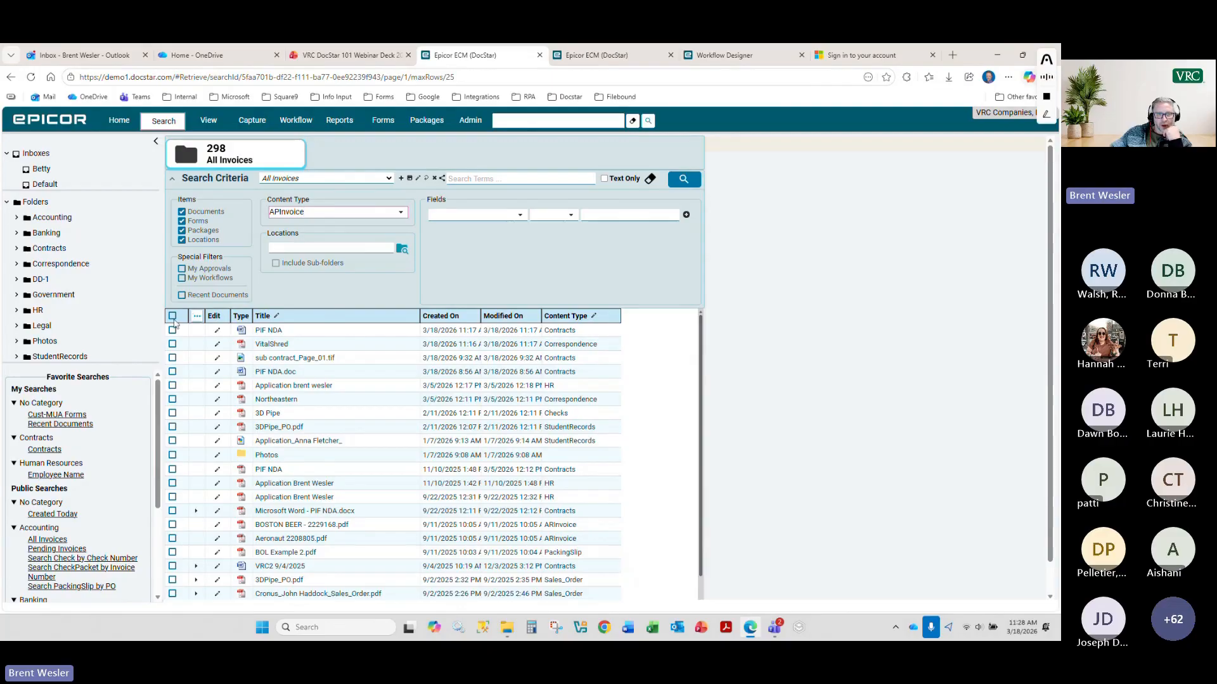
left_click(409, 179)
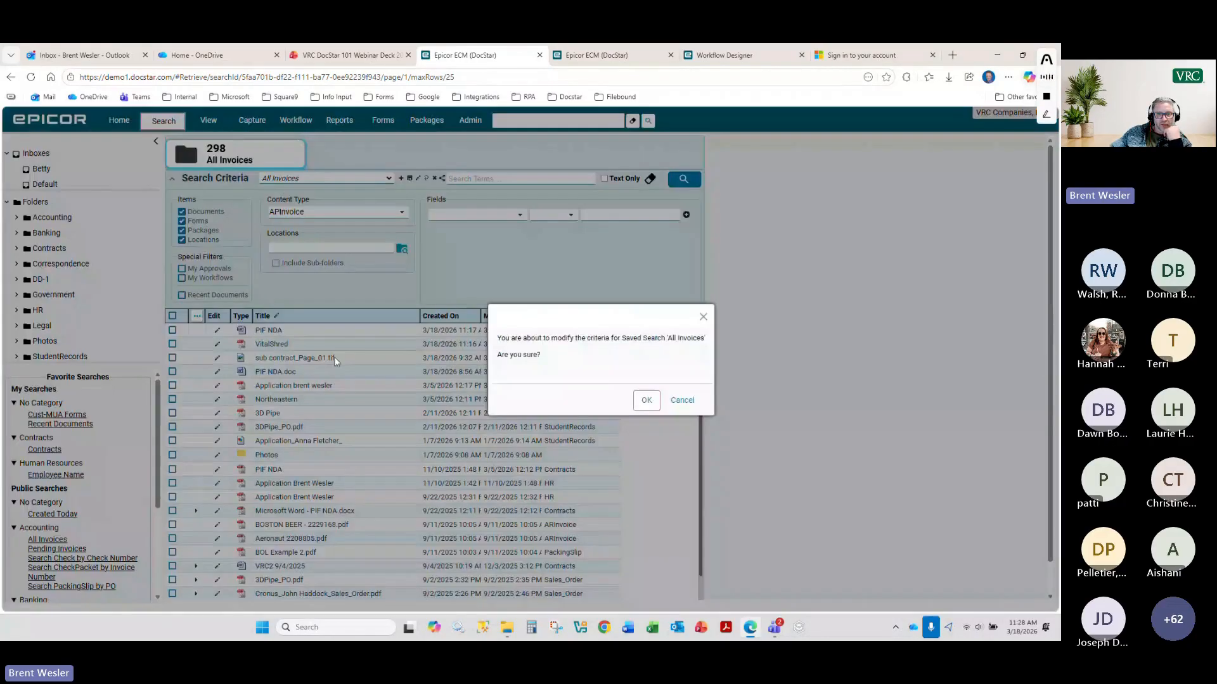
left_click(645, 399)
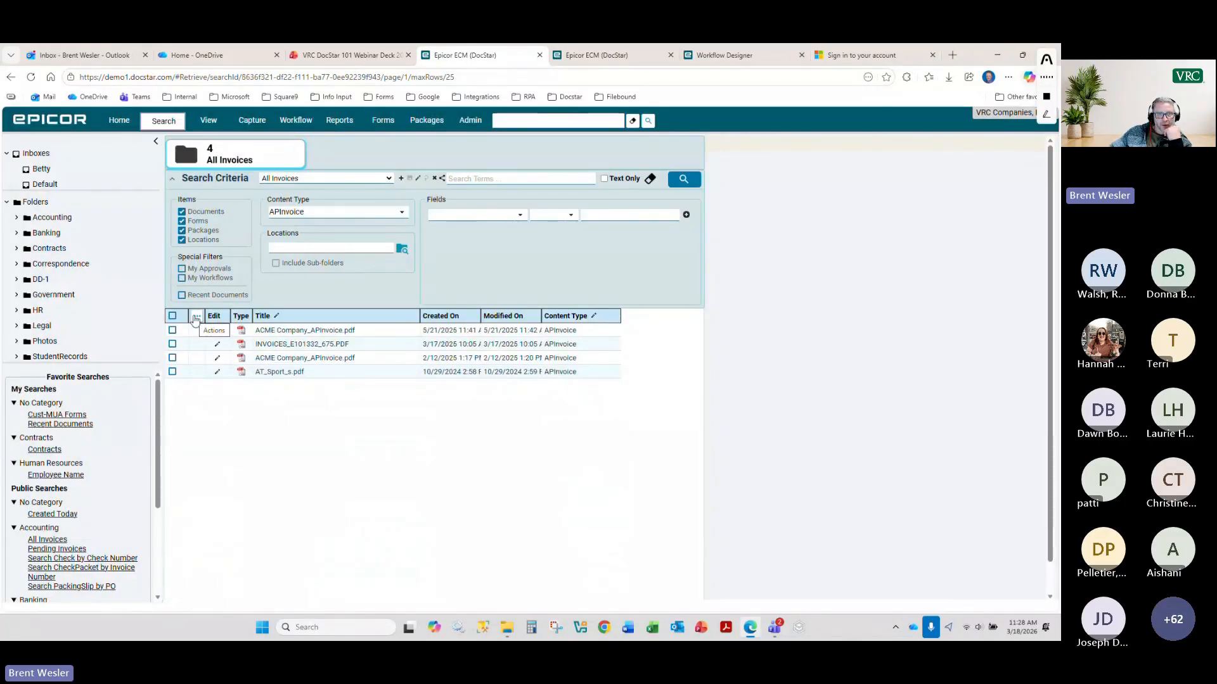
- Add Invoice_Number and Invoice_Total as display columns in Select Columns
left_click(196, 319)
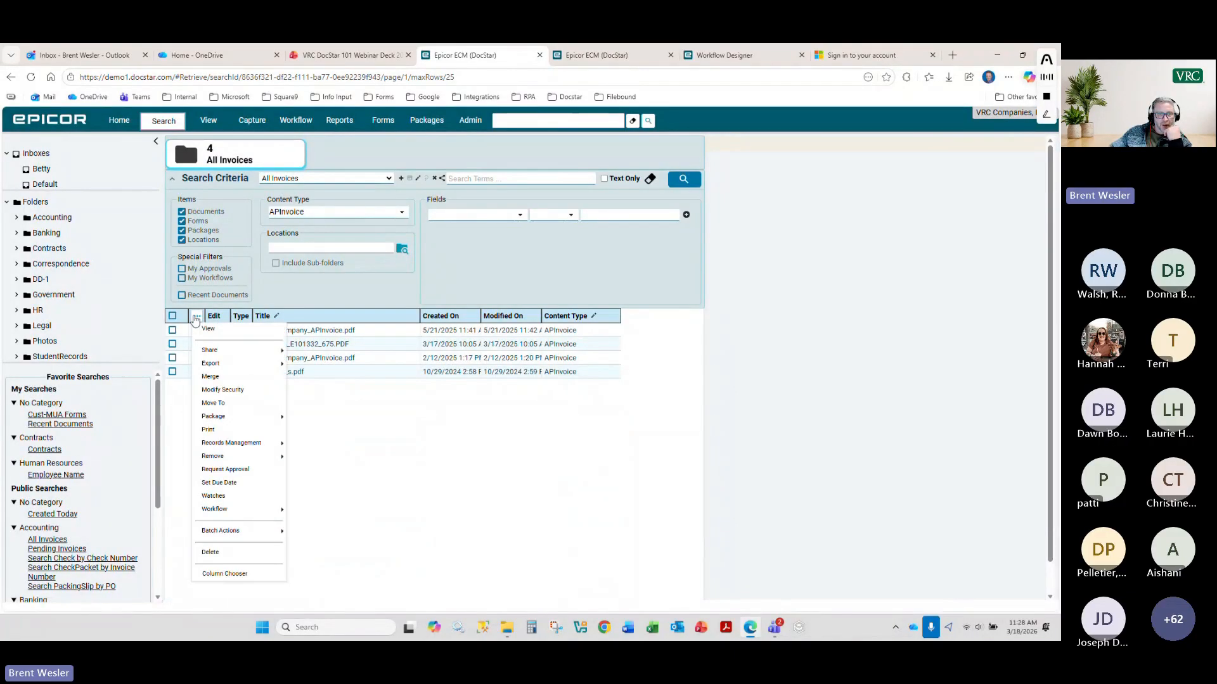
left_click(235, 579)
left_click(429, 312)
type("Invoice")
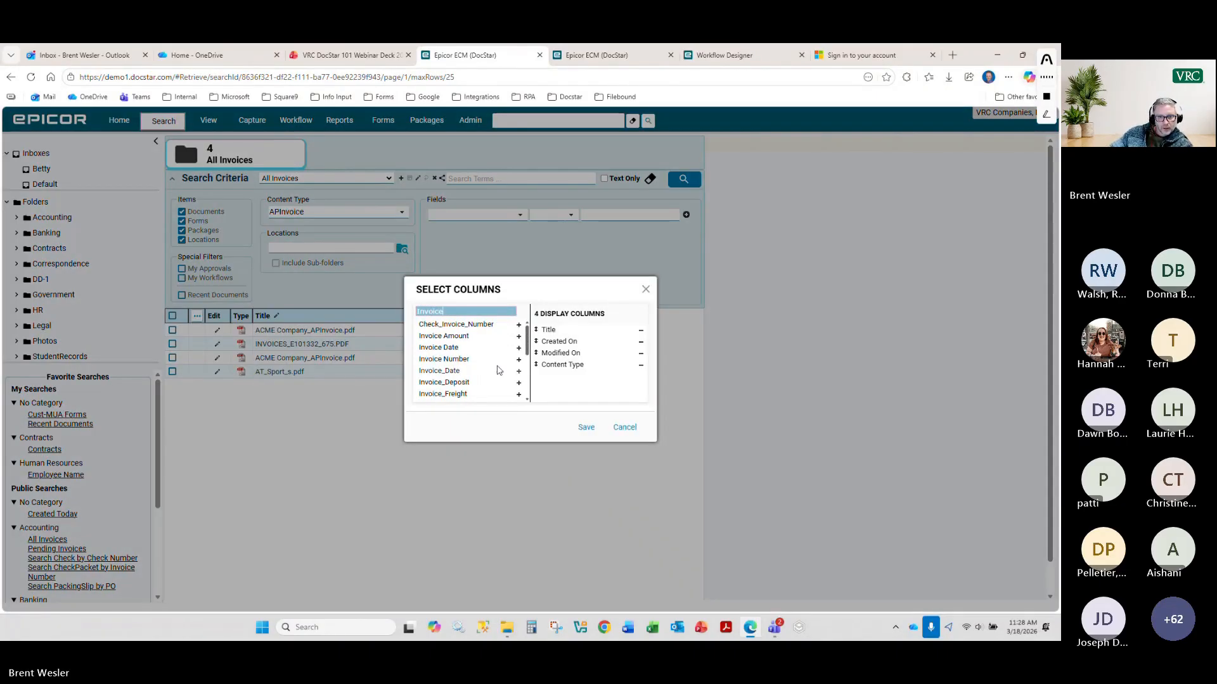
left_click_drag(527, 345, 524, 385)
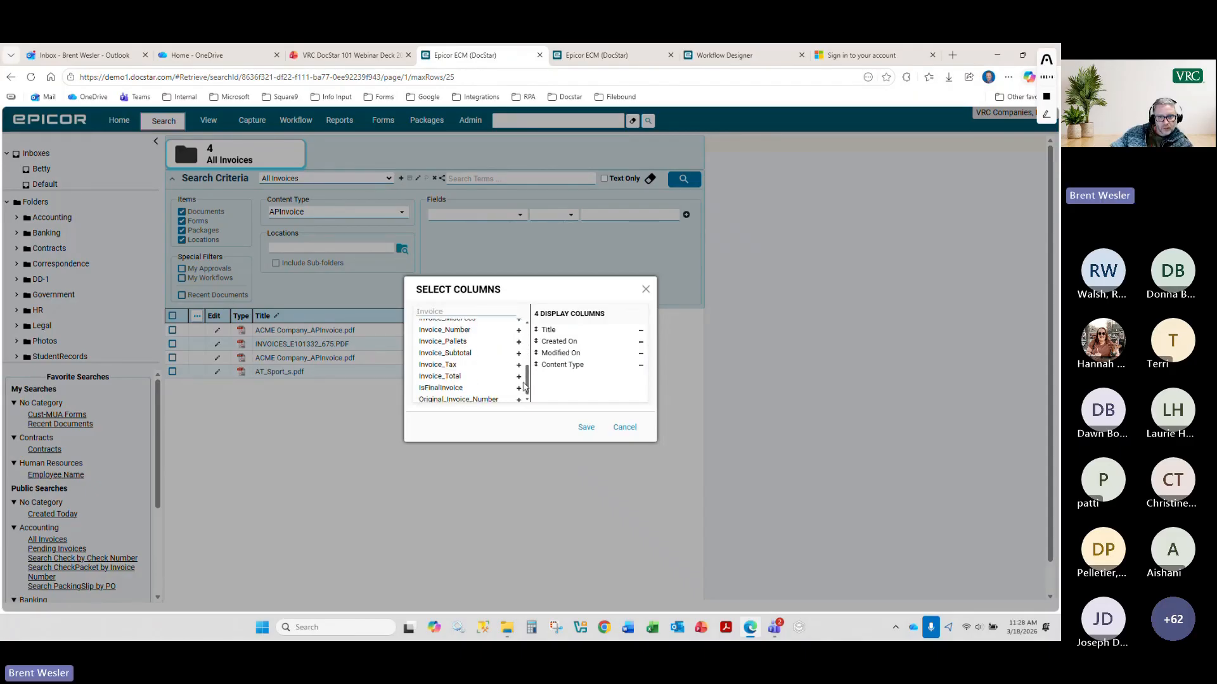
left_click(518, 329)
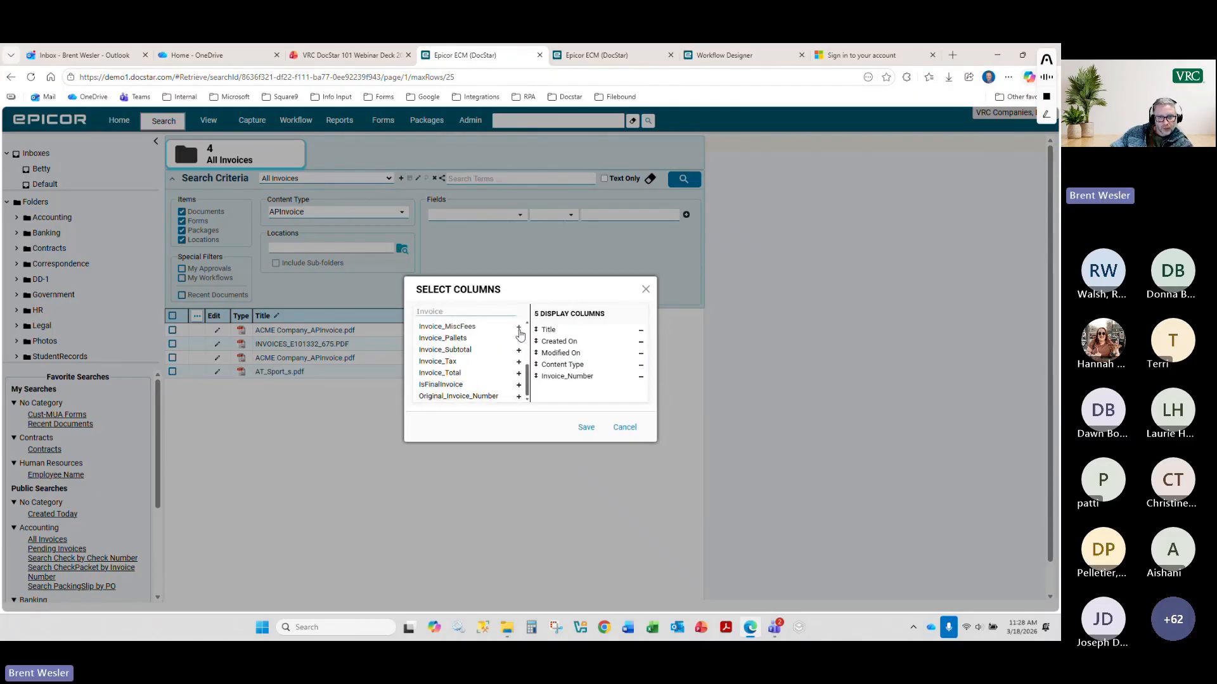
left_click(518, 374)
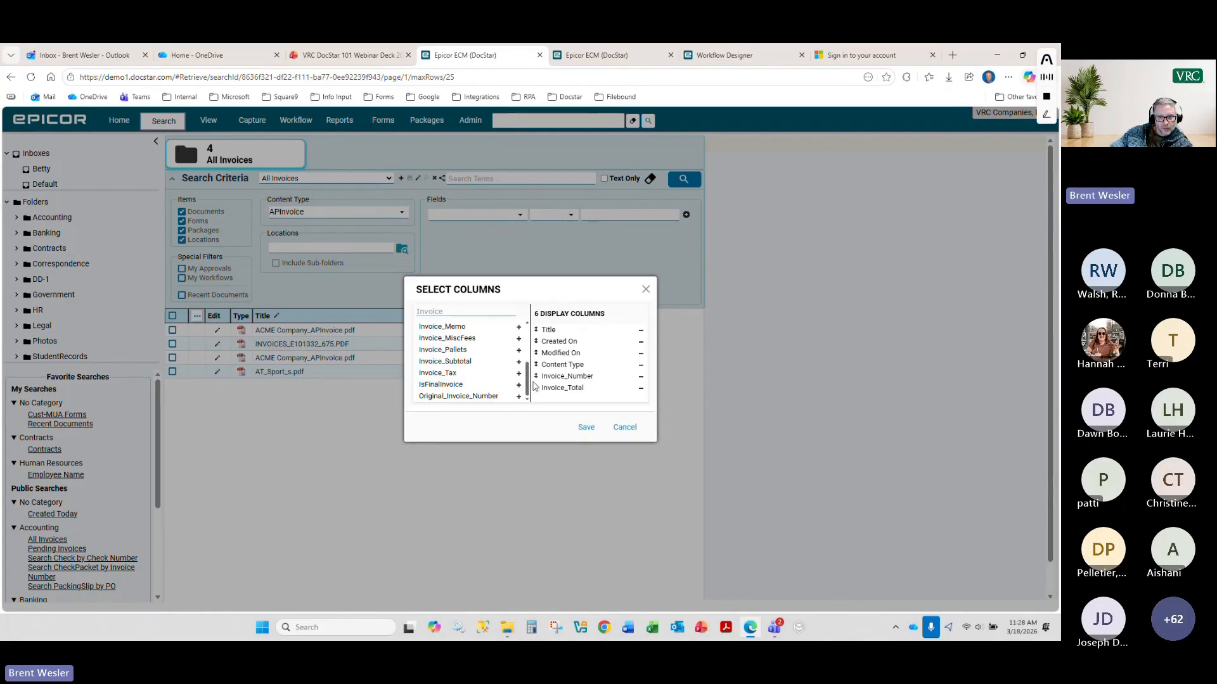
- Filter the columns for vendor, add Vendor_Name, and save the column selection
left_click(462, 311)
type("vendd")
type("r")
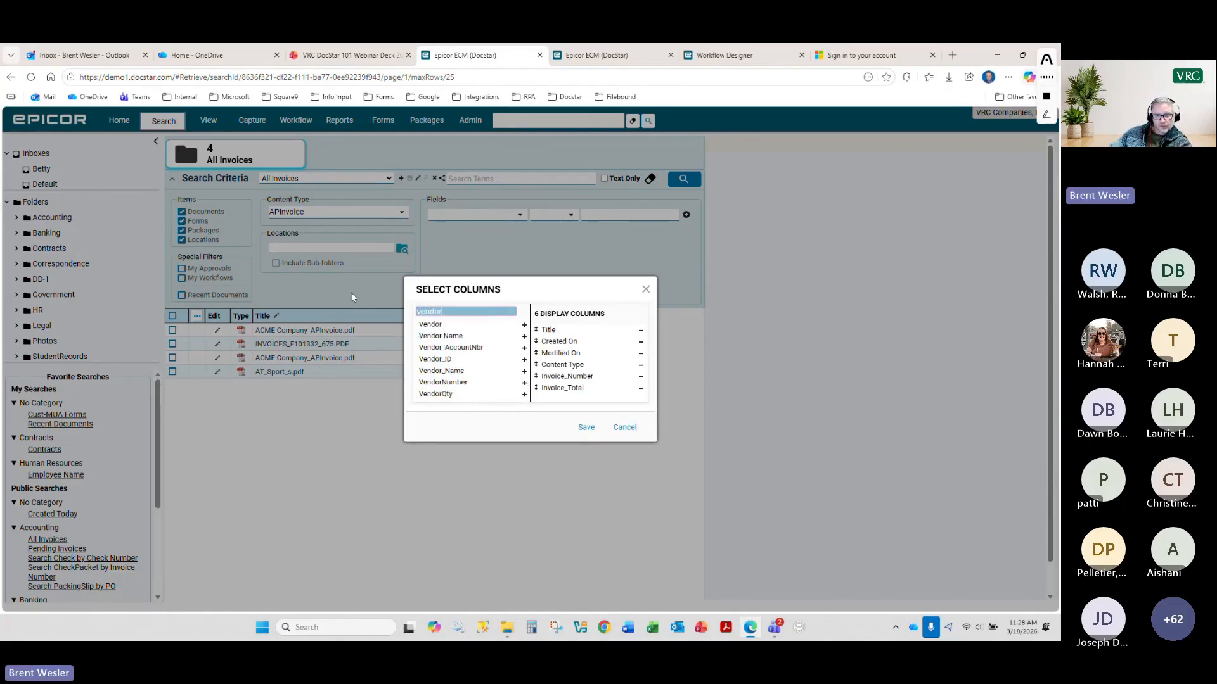
left_click(525, 372)
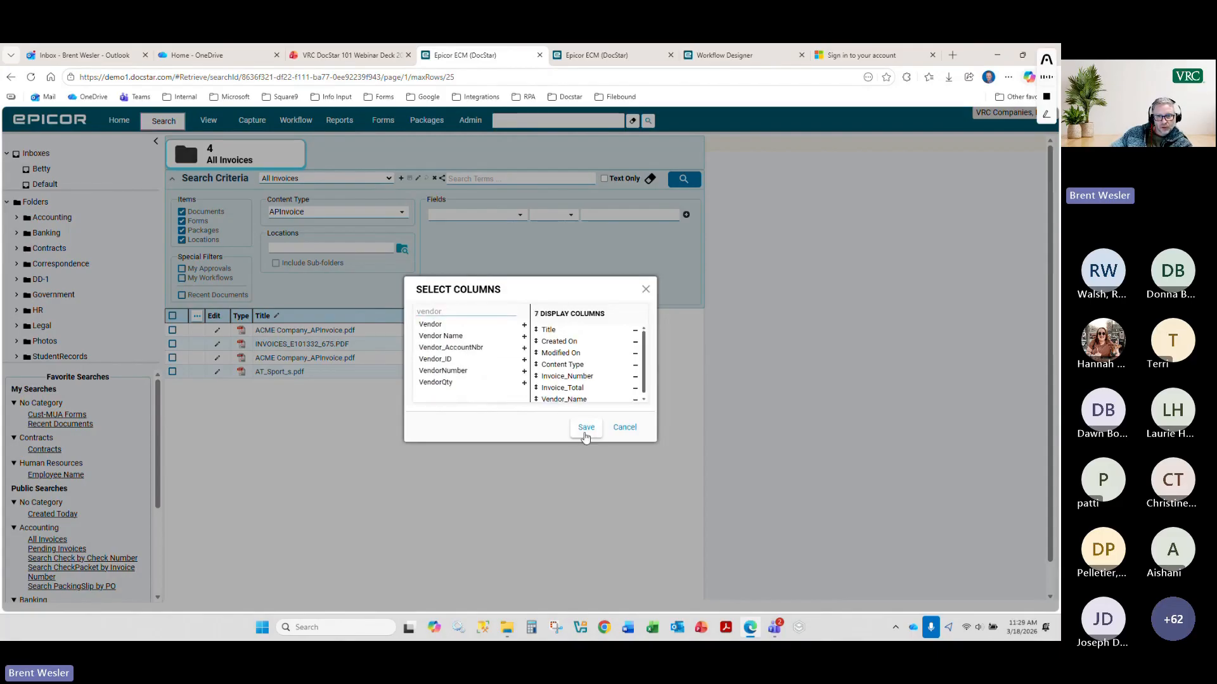
left_click(585, 428)
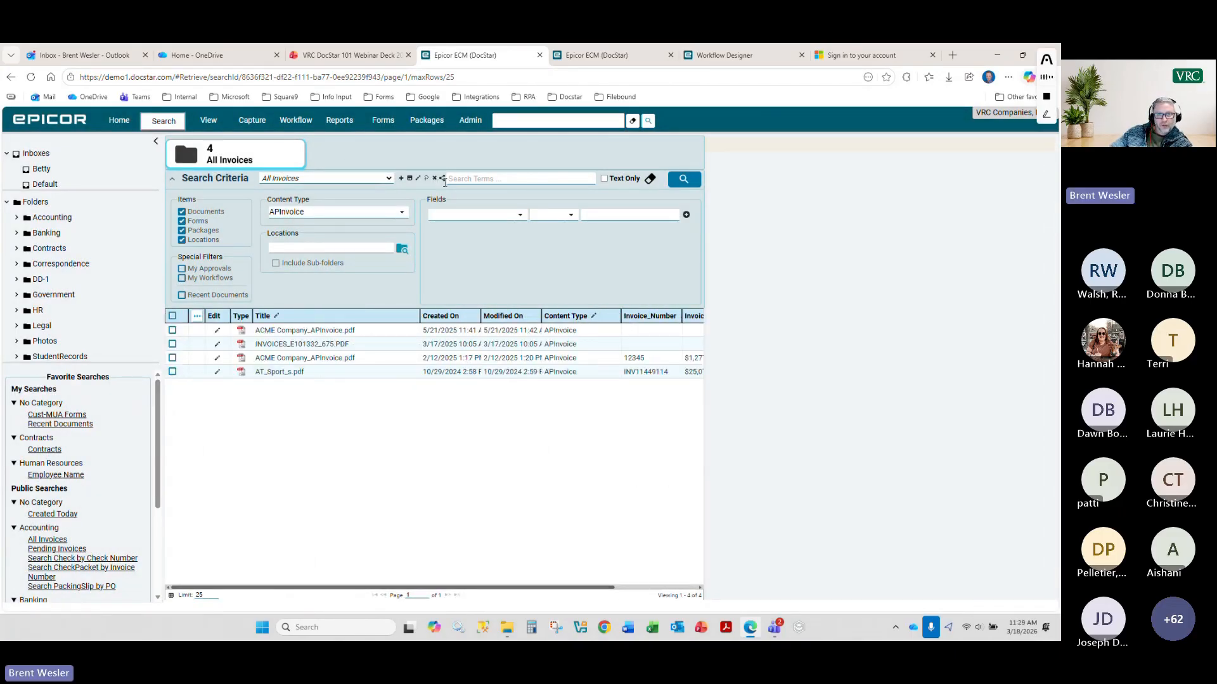
- Save the criteria to All Invoices, confirm, and load the Contracts saved search
left_click(409, 180)
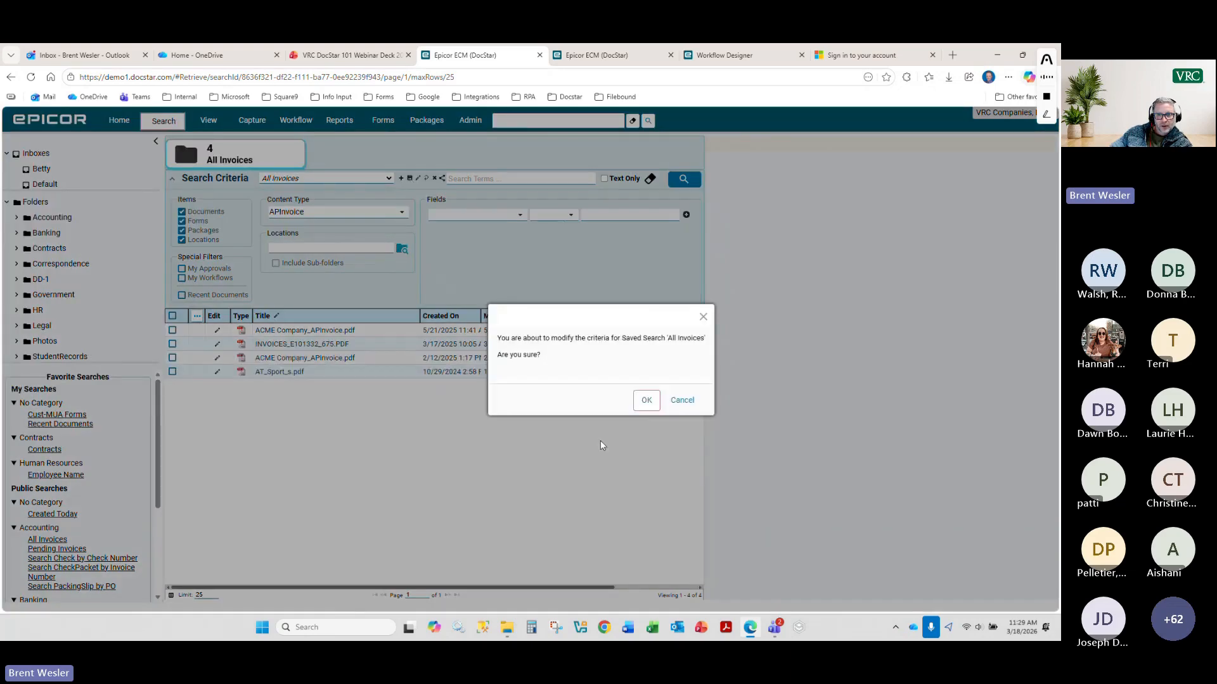
left_click(644, 401)
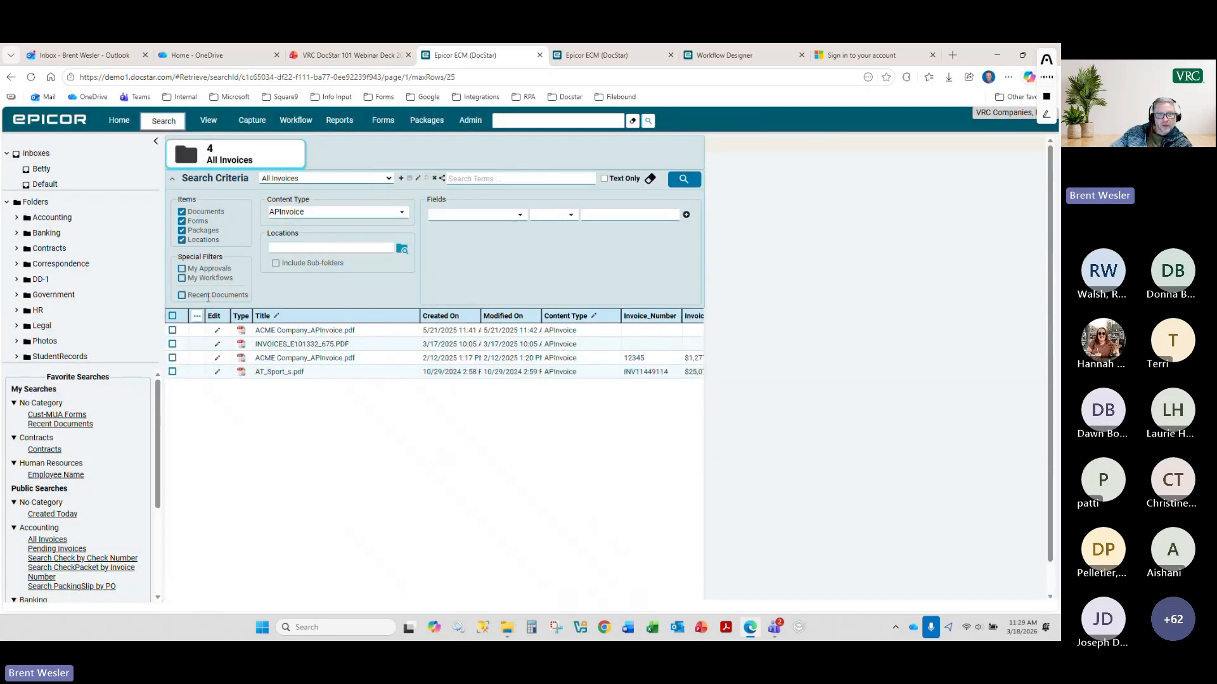
left_click(388, 179)
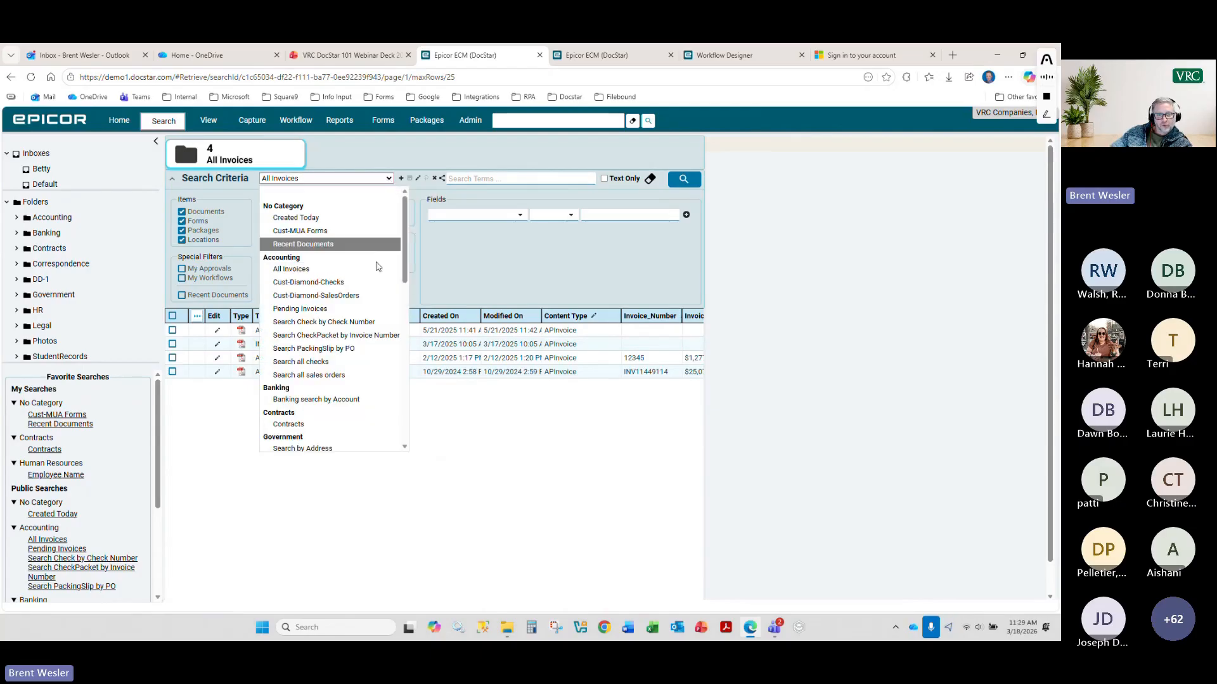
left_click(359, 425)
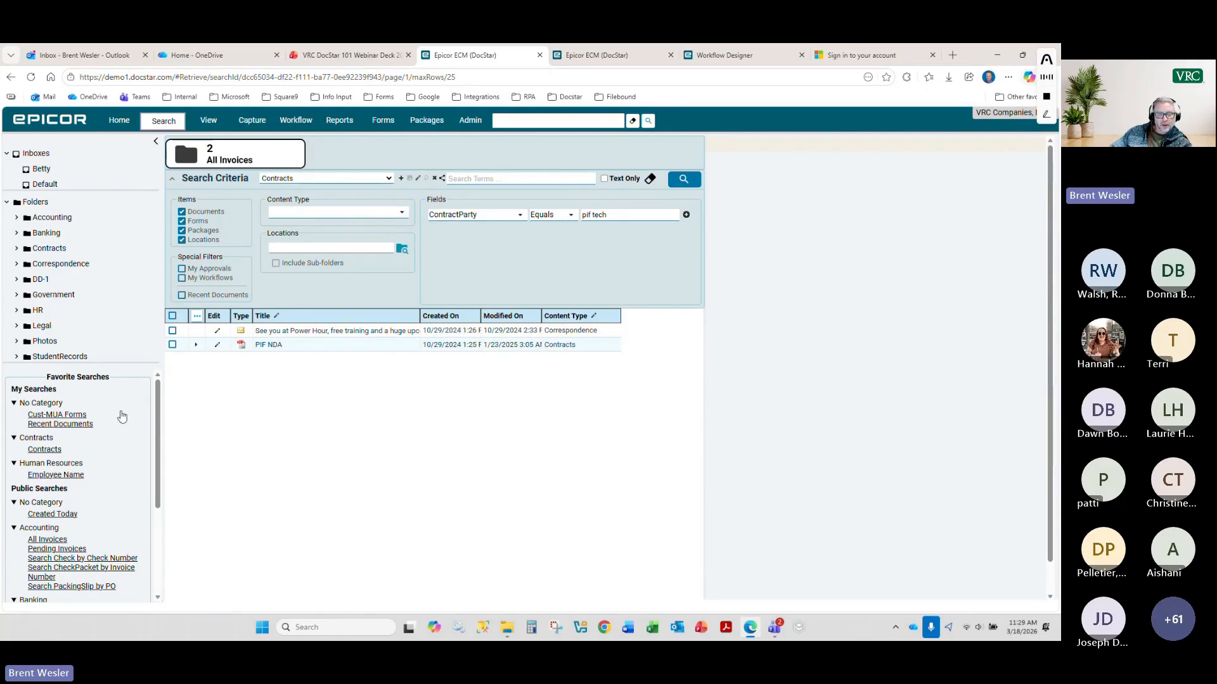
- Reload All Invoices from Public Searches and preview the ACME invoice 12345
scroll(160, 448, "down", 3)
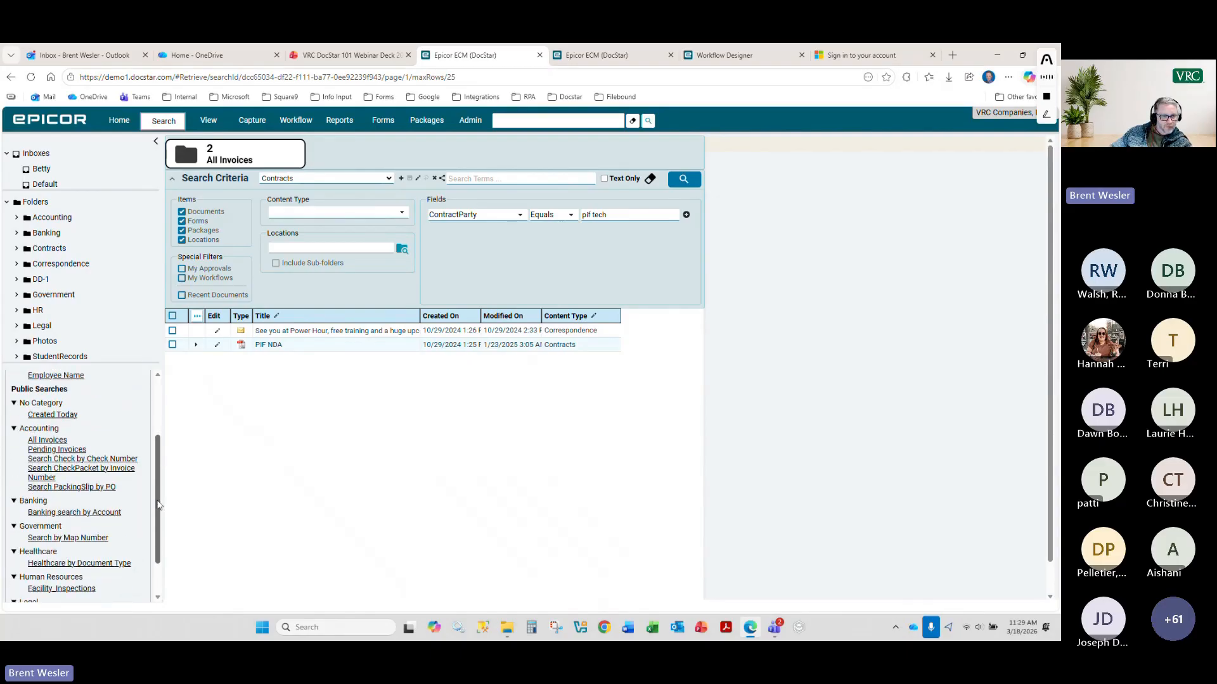
left_click_drag(26, 387, 56, 388)
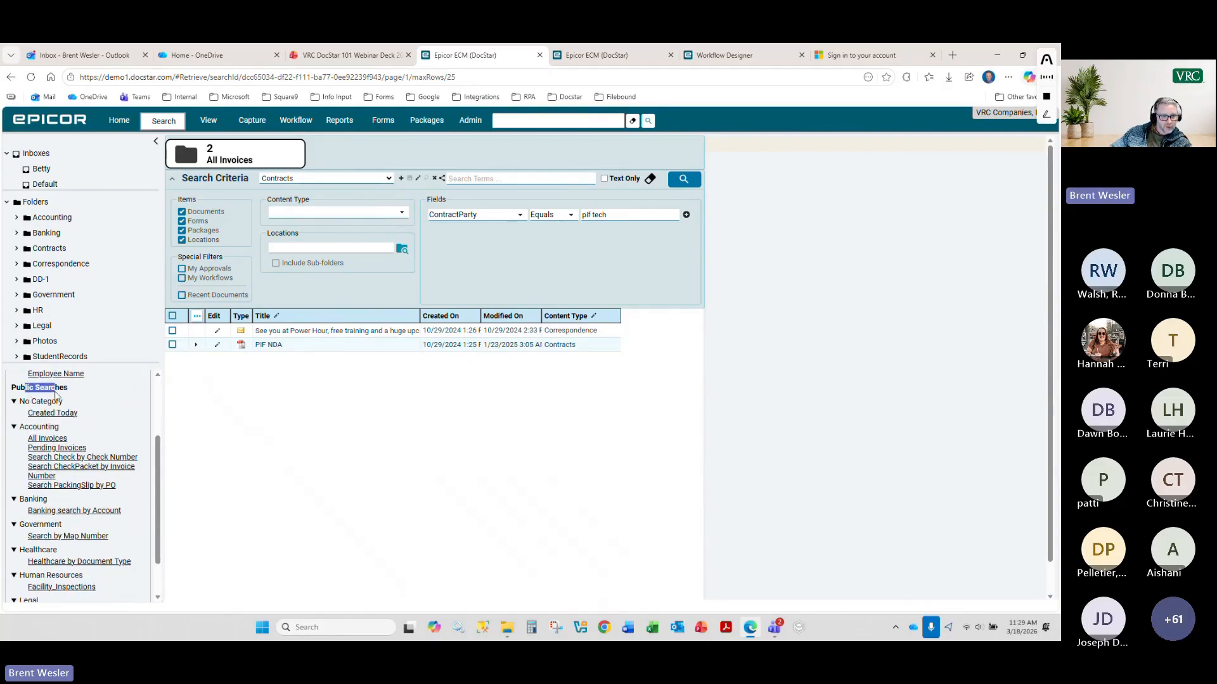
left_click(47, 439)
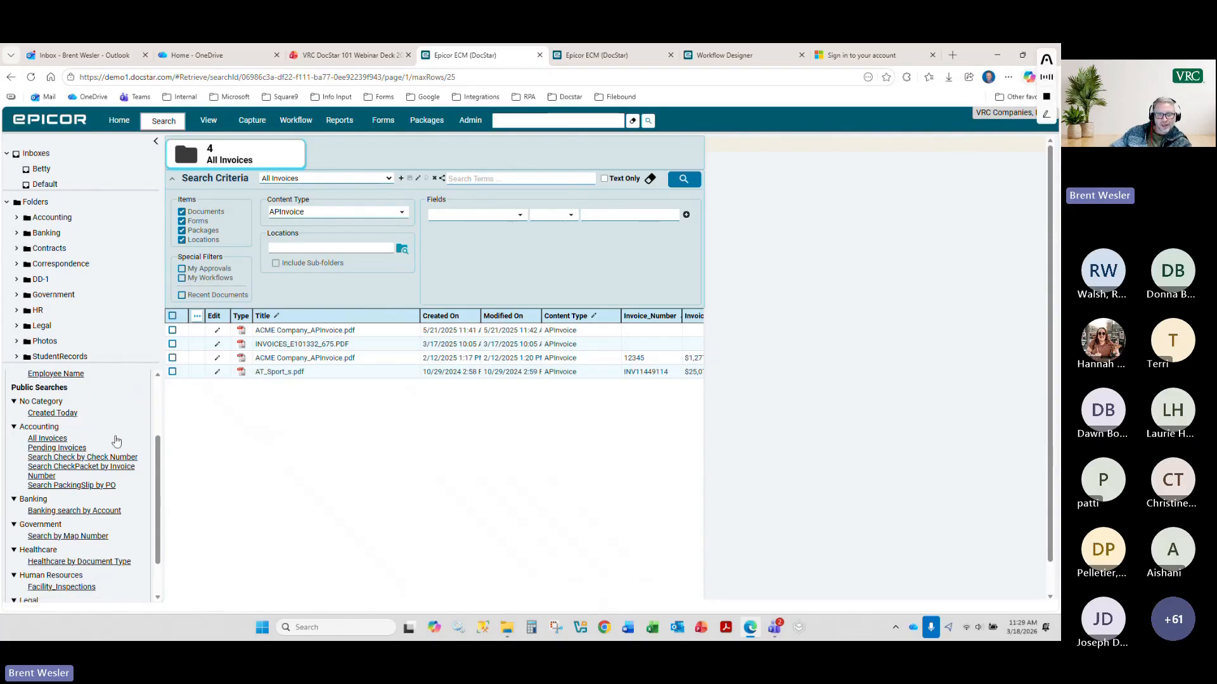
left_click(640, 356)
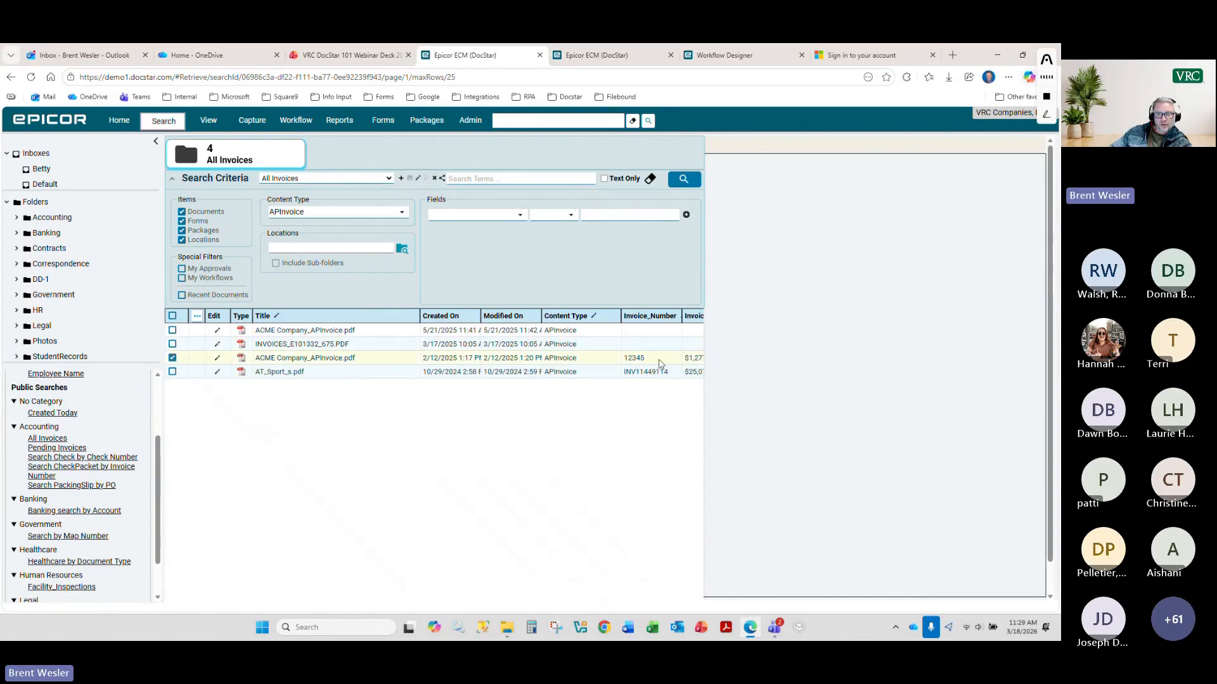
- Collapse the navigation panel and scroll the grid across the Invoice_Total, Vendor_Name and title columns
left_click(155, 141)
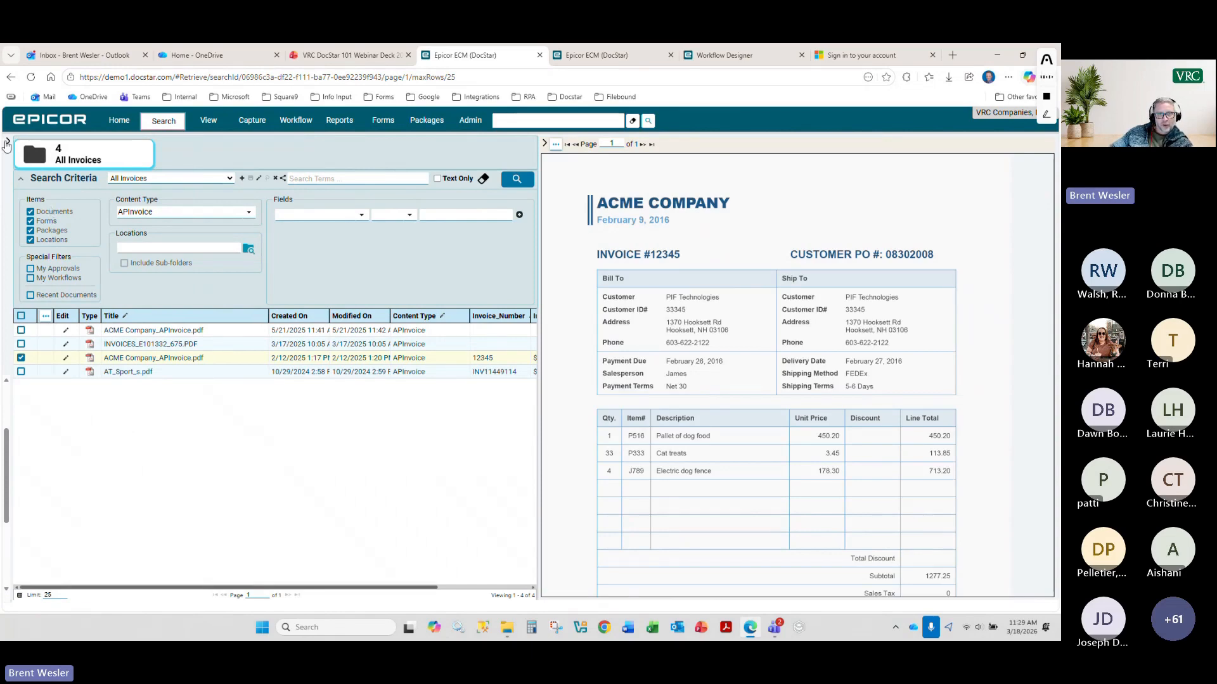
left_click(7, 143)
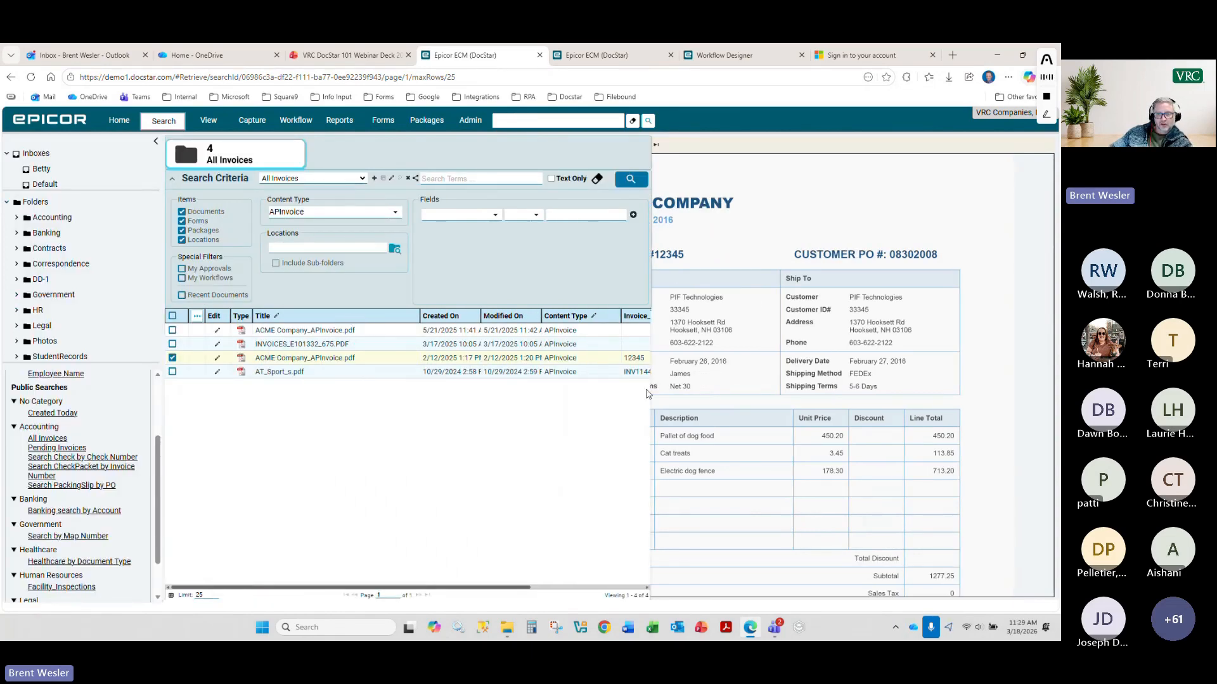
left_click_drag(520, 587, 481, 580)
left_click(156, 141)
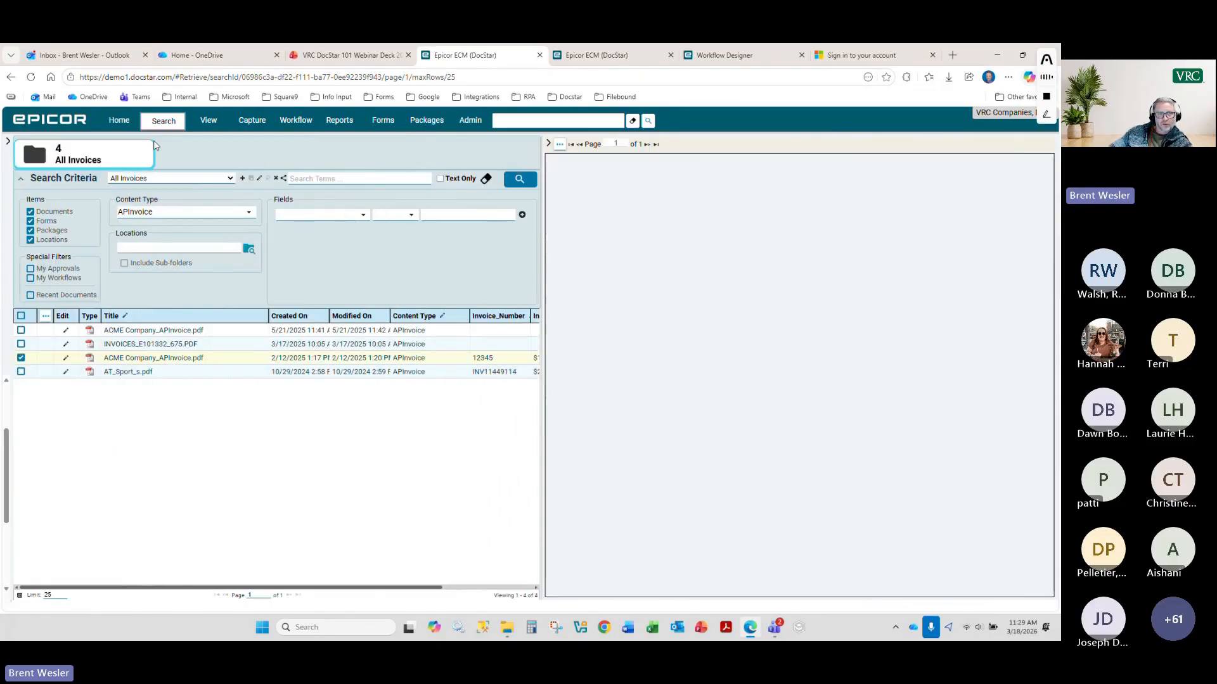
left_click(495, 588)
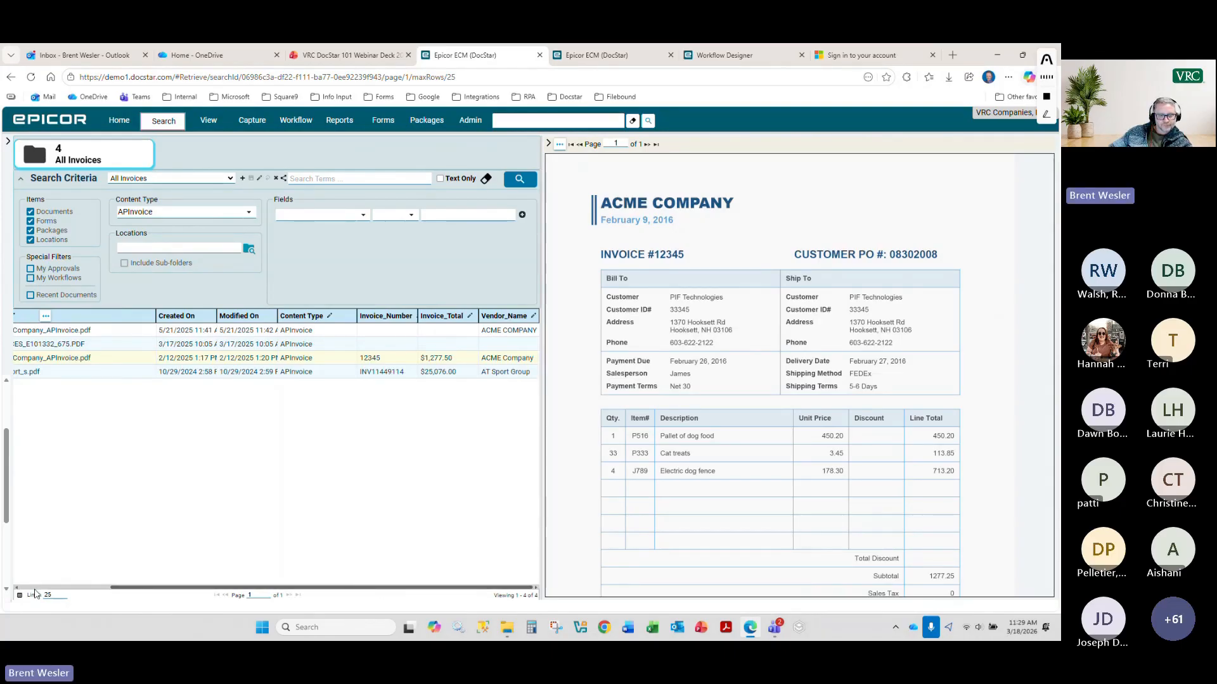
left_click(35, 589)
left_click(54, 595)
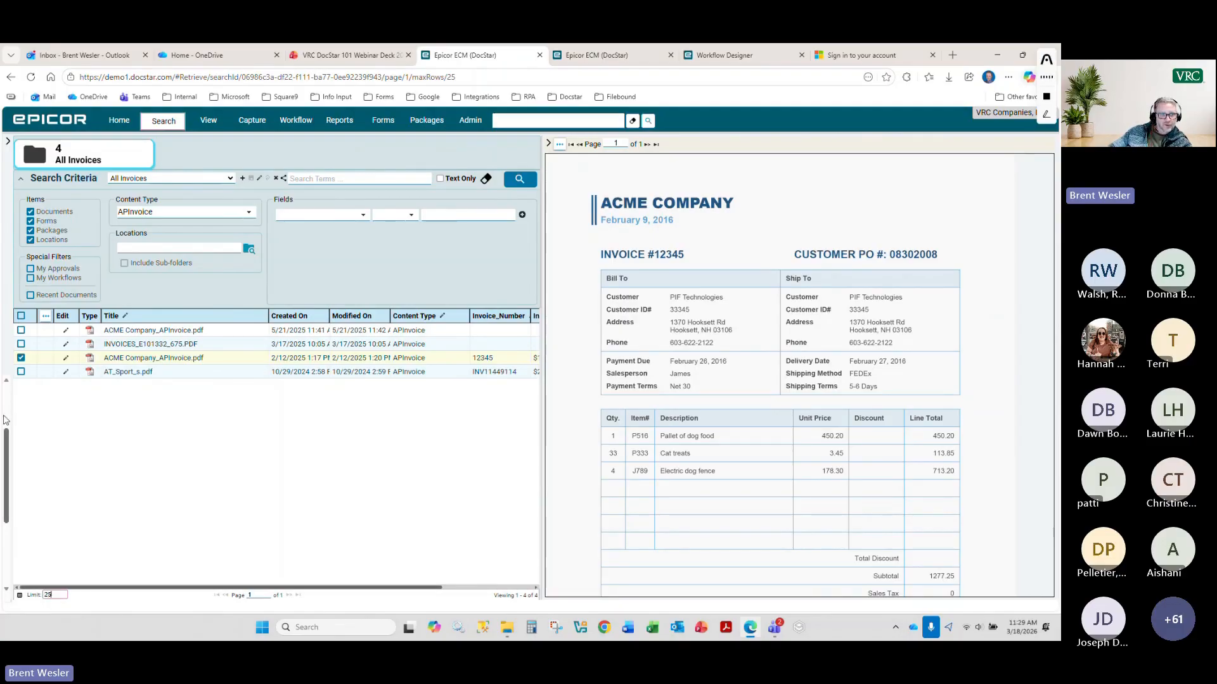
- View the results' Actions list, then clear the search criteria and results
left_click(45, 320)
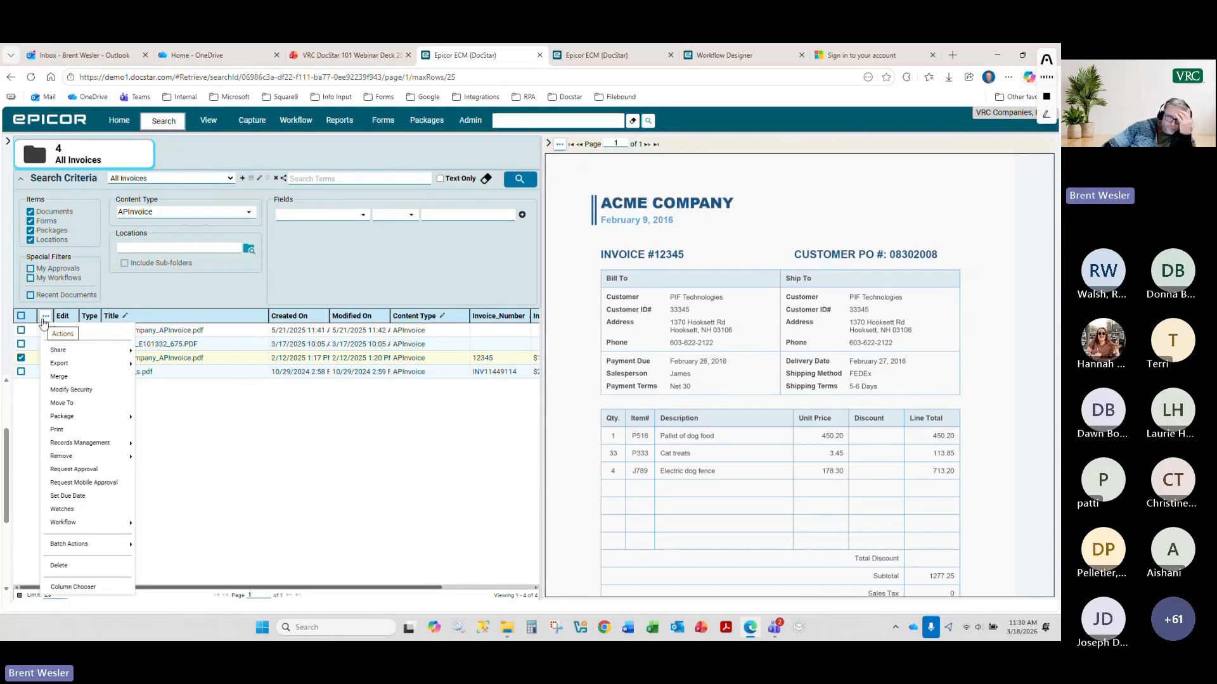
left_click(281, 432)
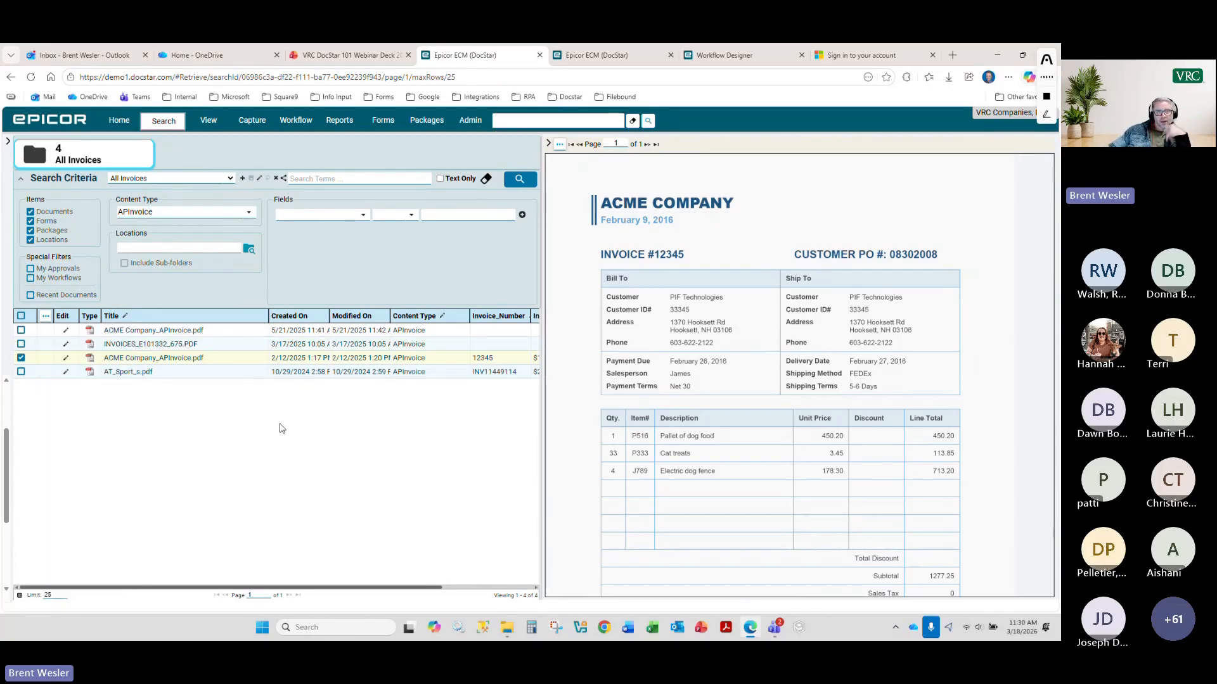
left_click(487, 178)
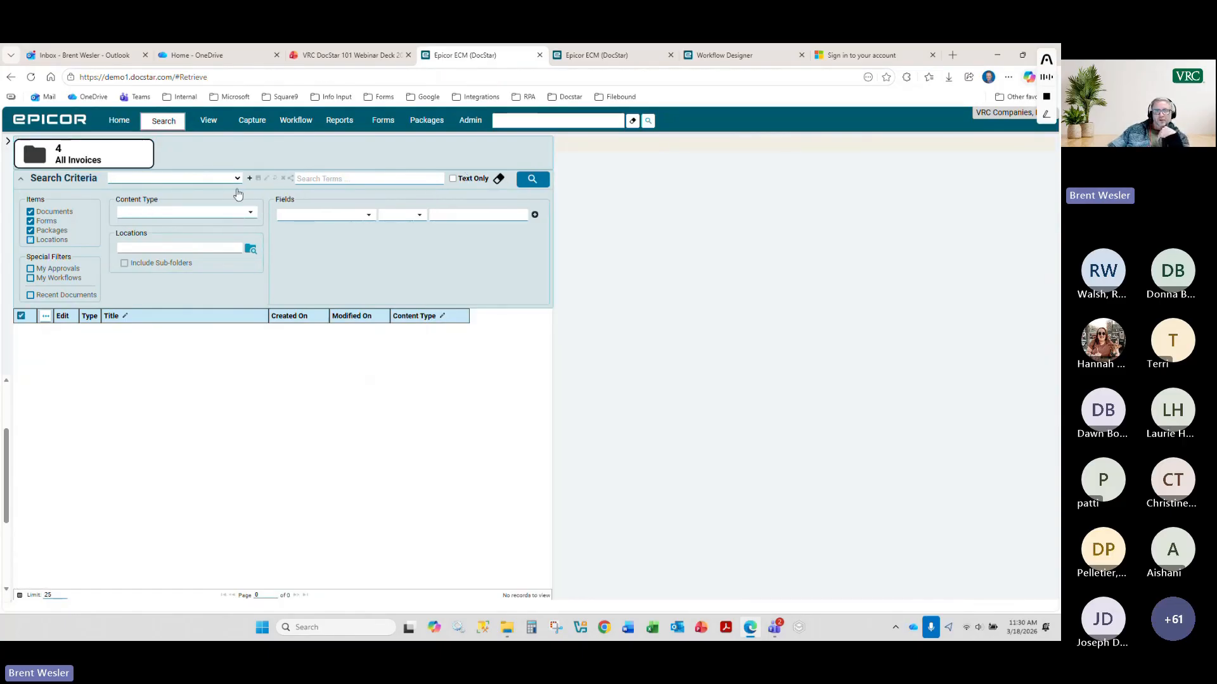
left_click(513, 120)
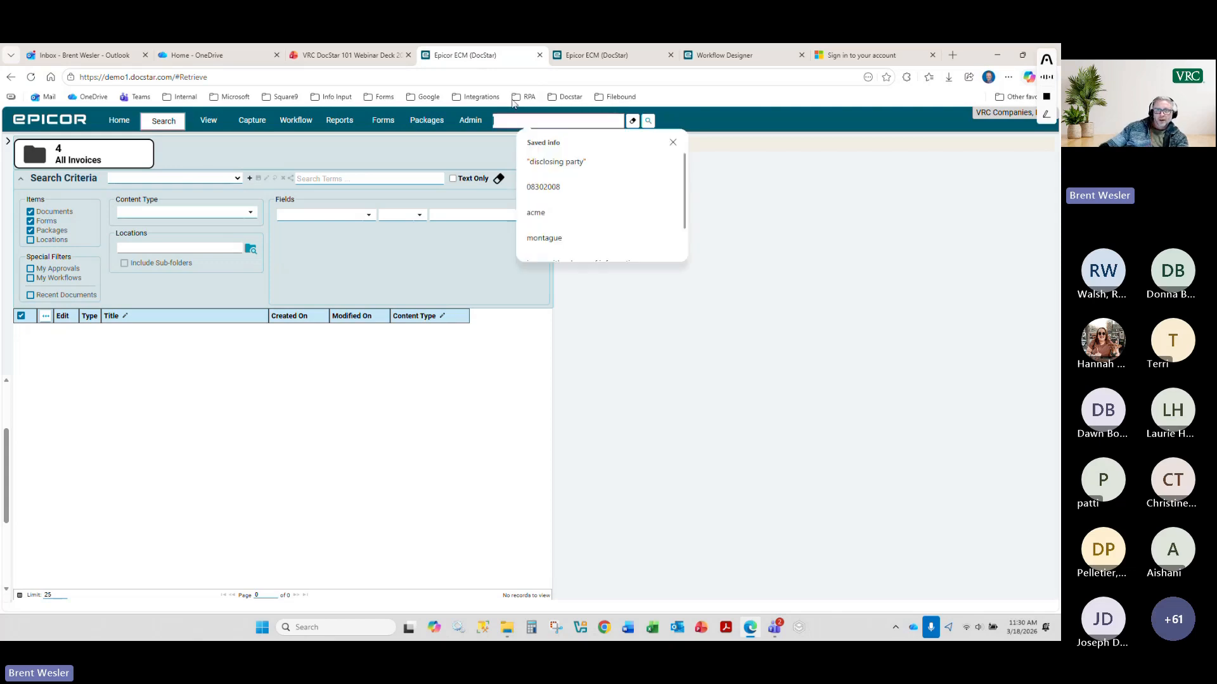
left_click(618, 168)
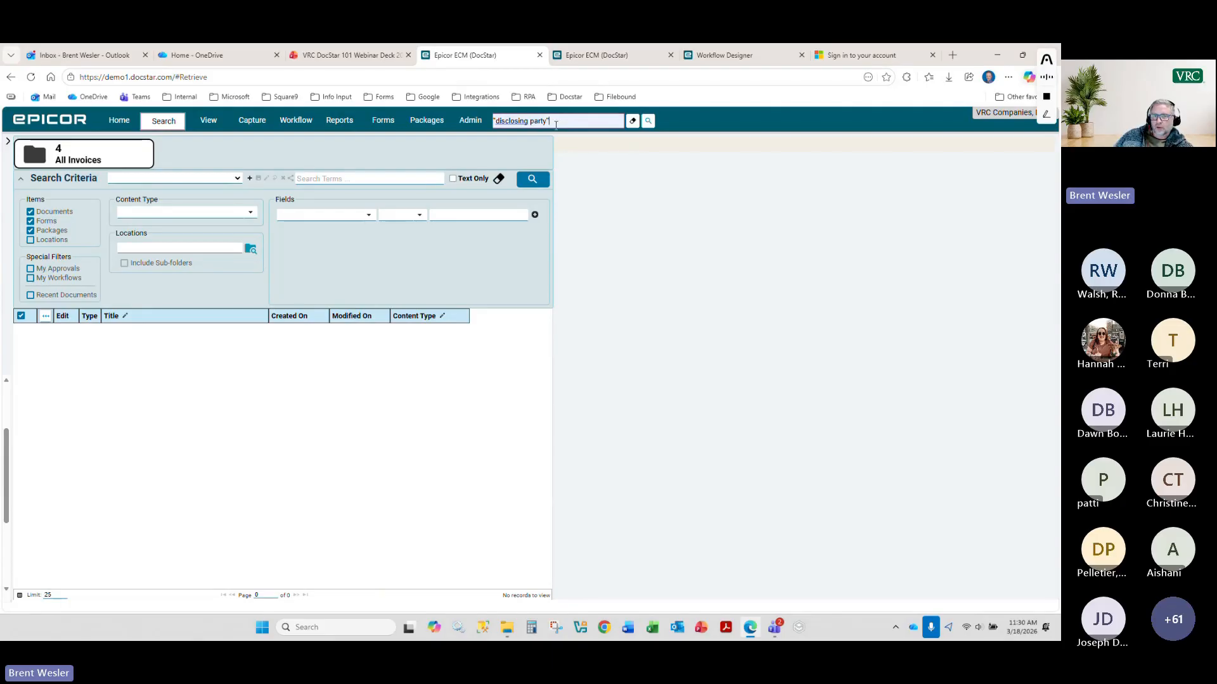
left_click(648, 120)
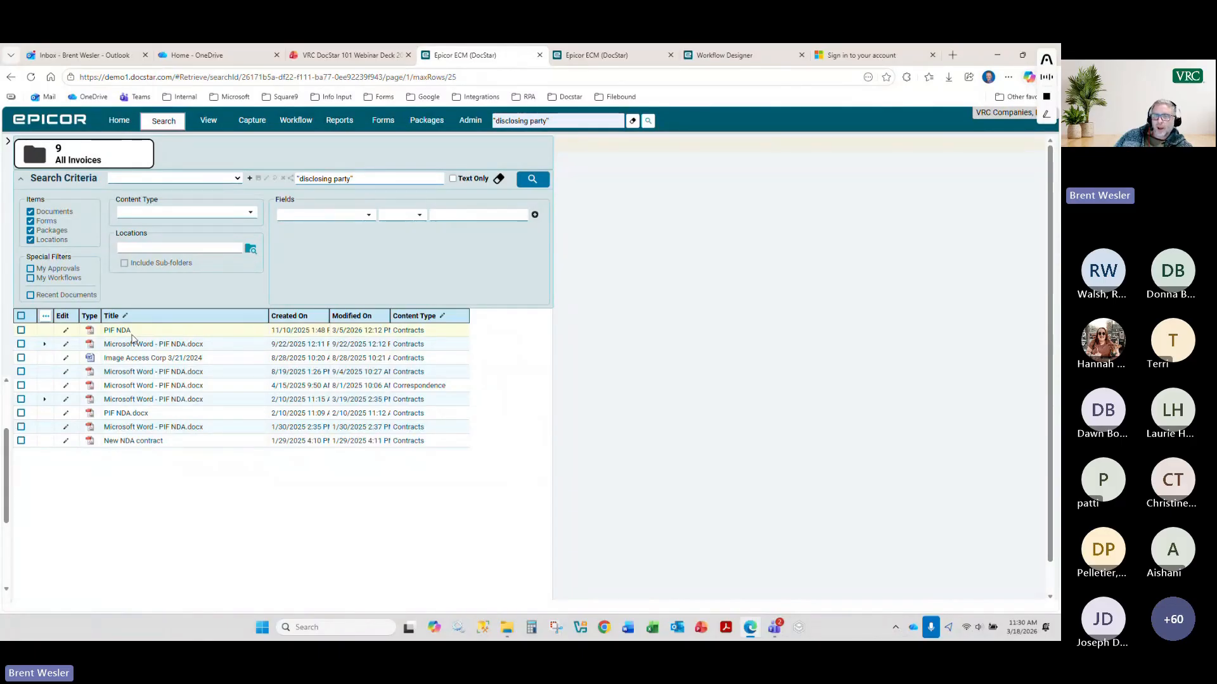
left_click_drag(550, 121, 490, 133)
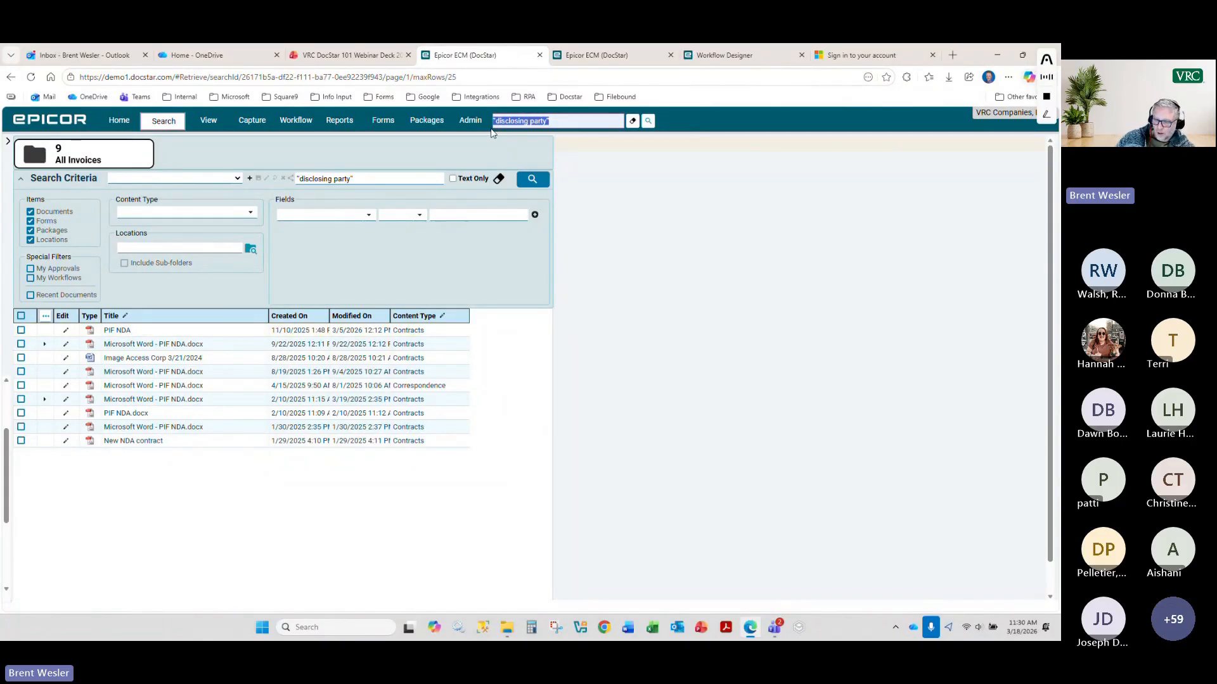
type("Brent NOT WESLER")
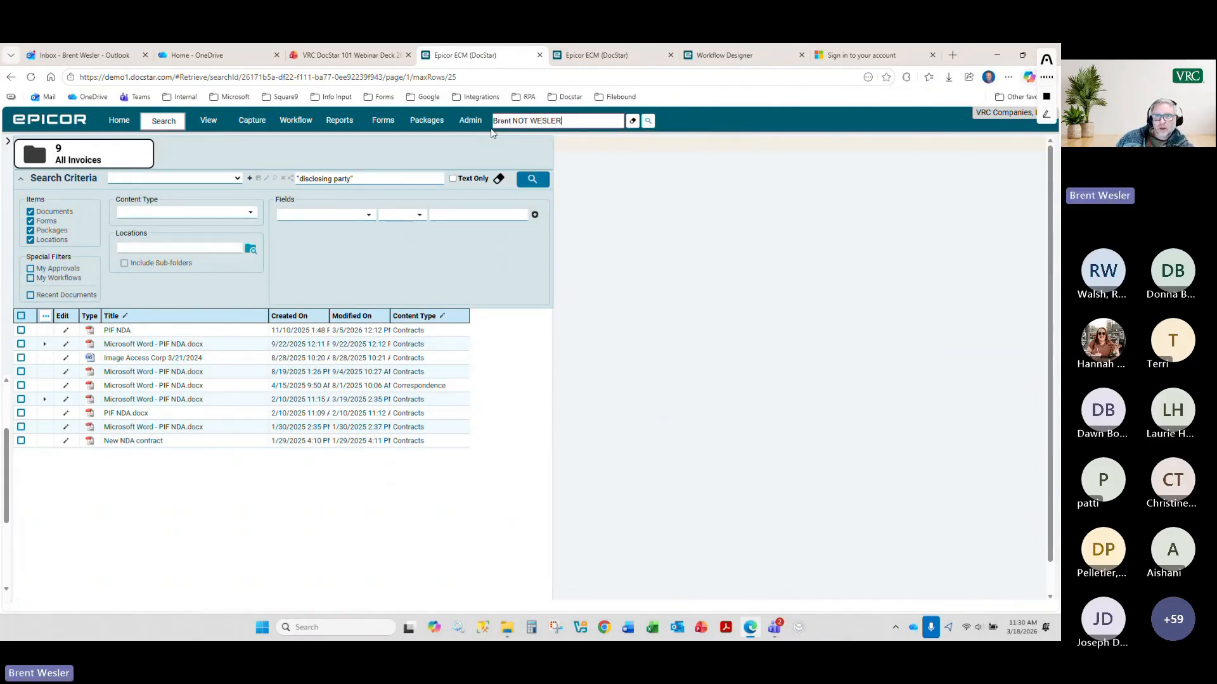
left_click(520, 120)
double_click(520, 120)
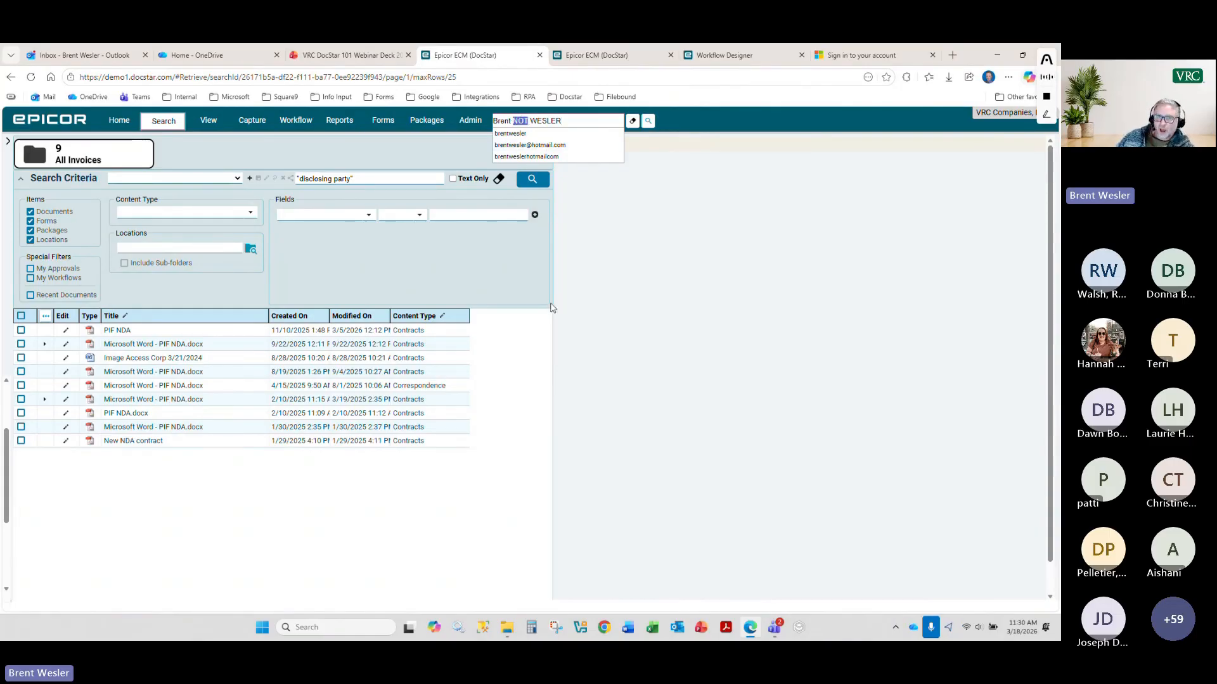
left_click(648, 126)
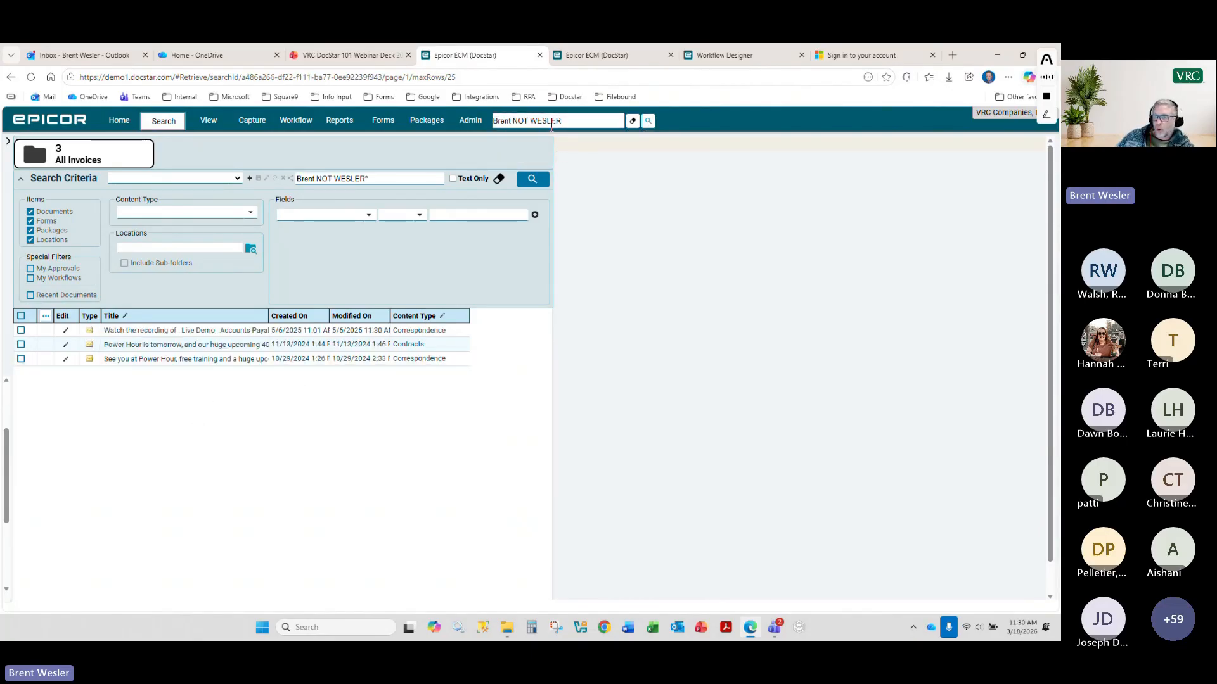
double_click(521, 121)
type("OR")
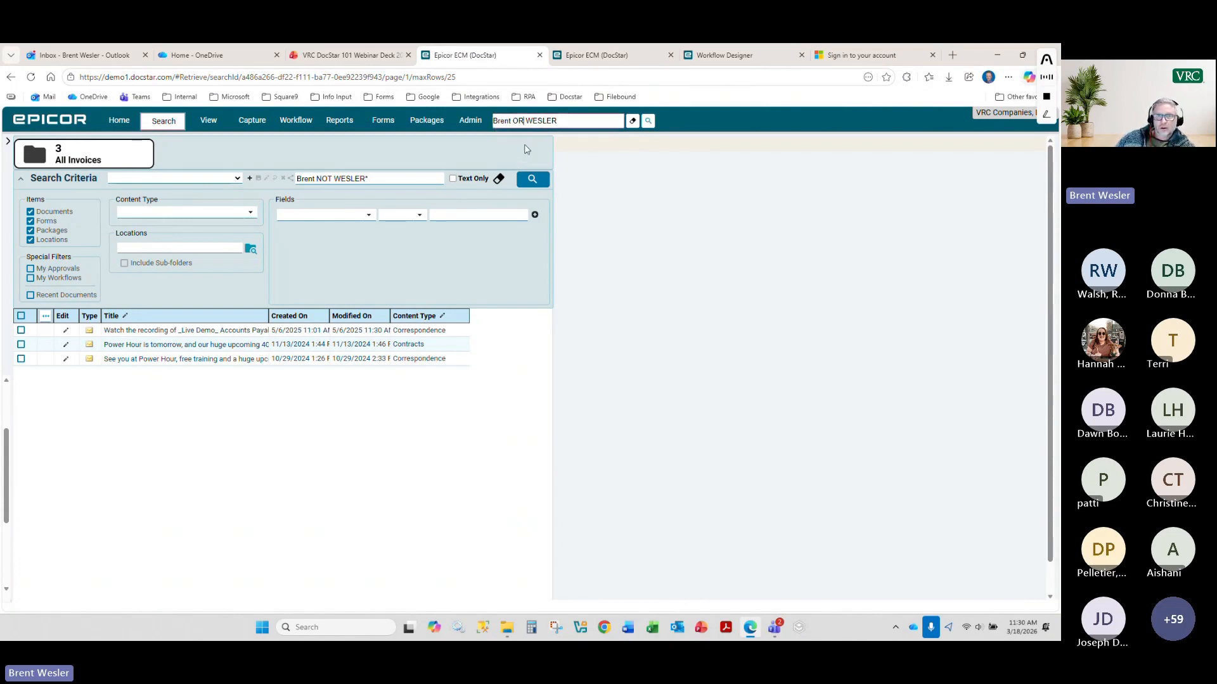
left_click(648, 122)
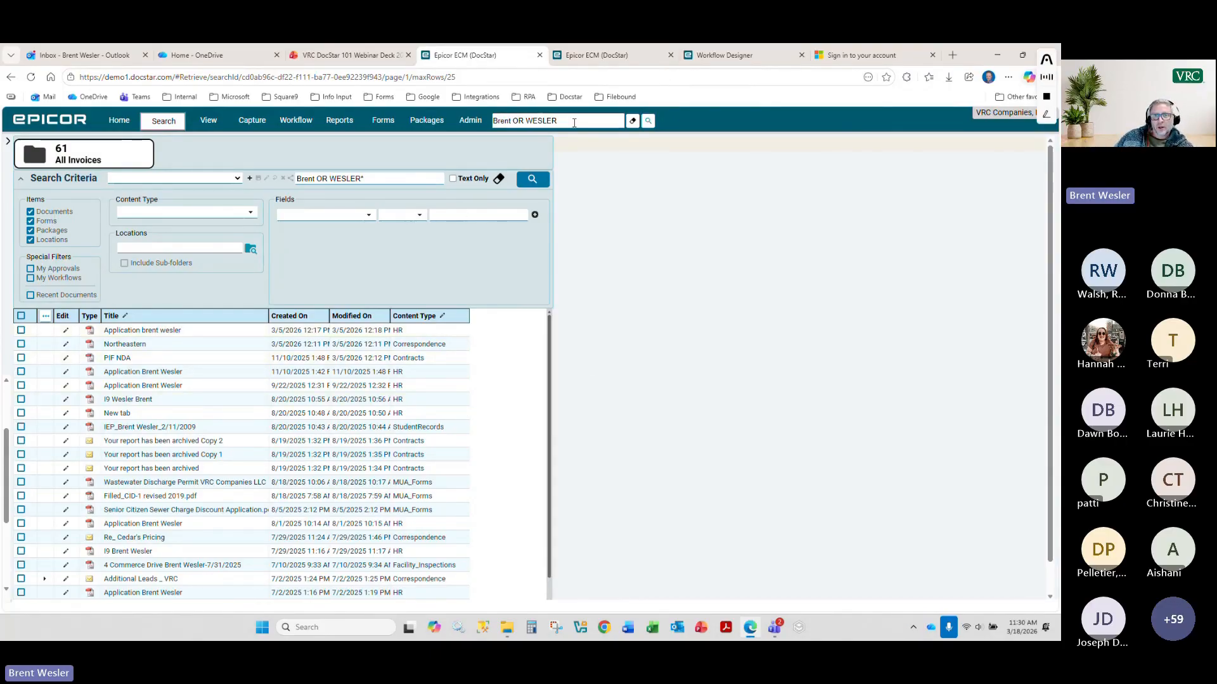
left_click(530, 120)
left_click(390, 178)
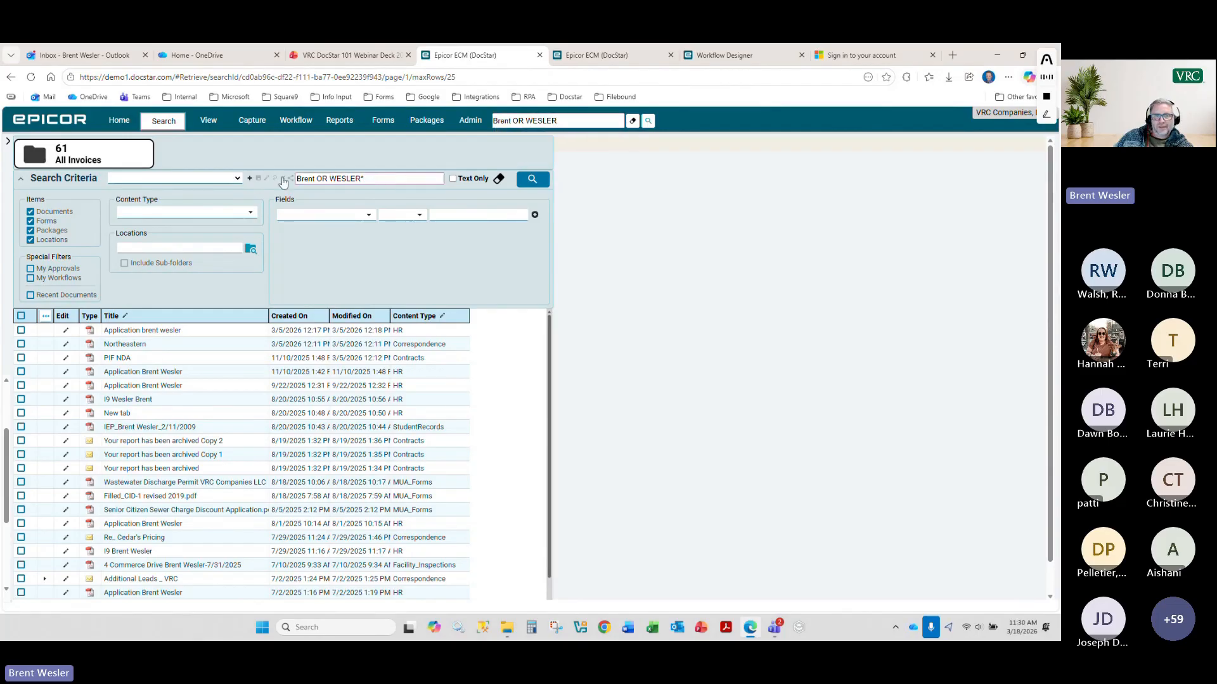
left_click(632, 121)
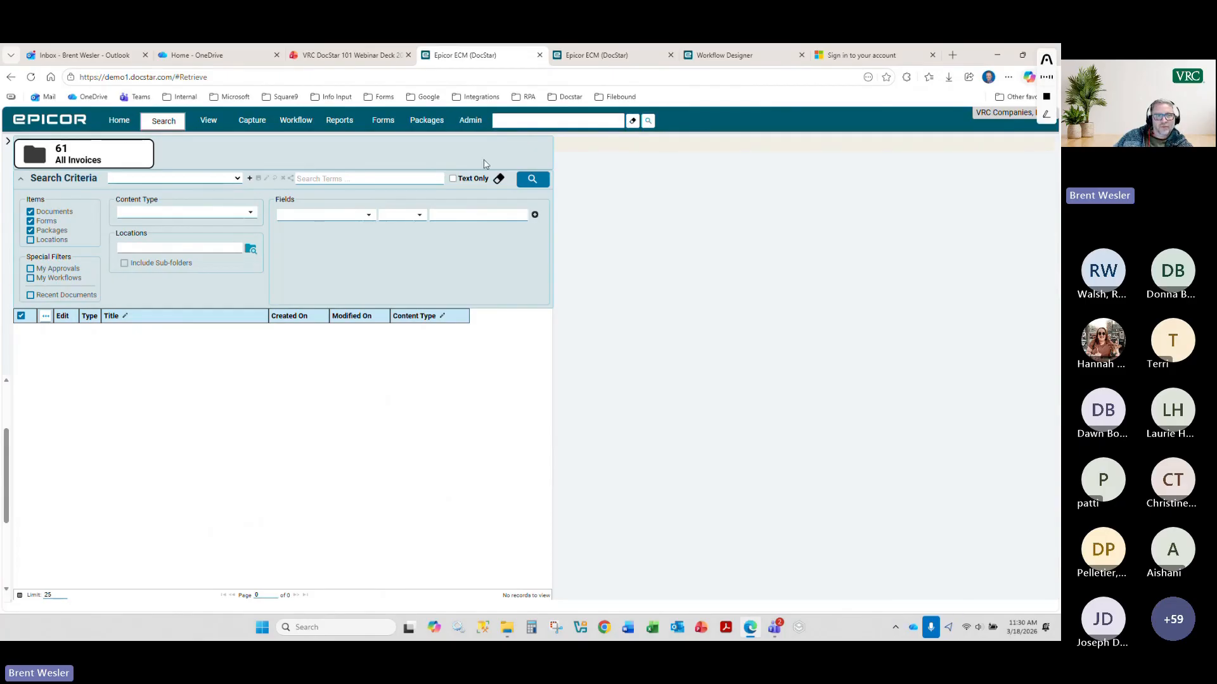
- Reload All Invoices, open its Share Saved Search dialog, and cancel without choosing a user
left_click(237, 178)
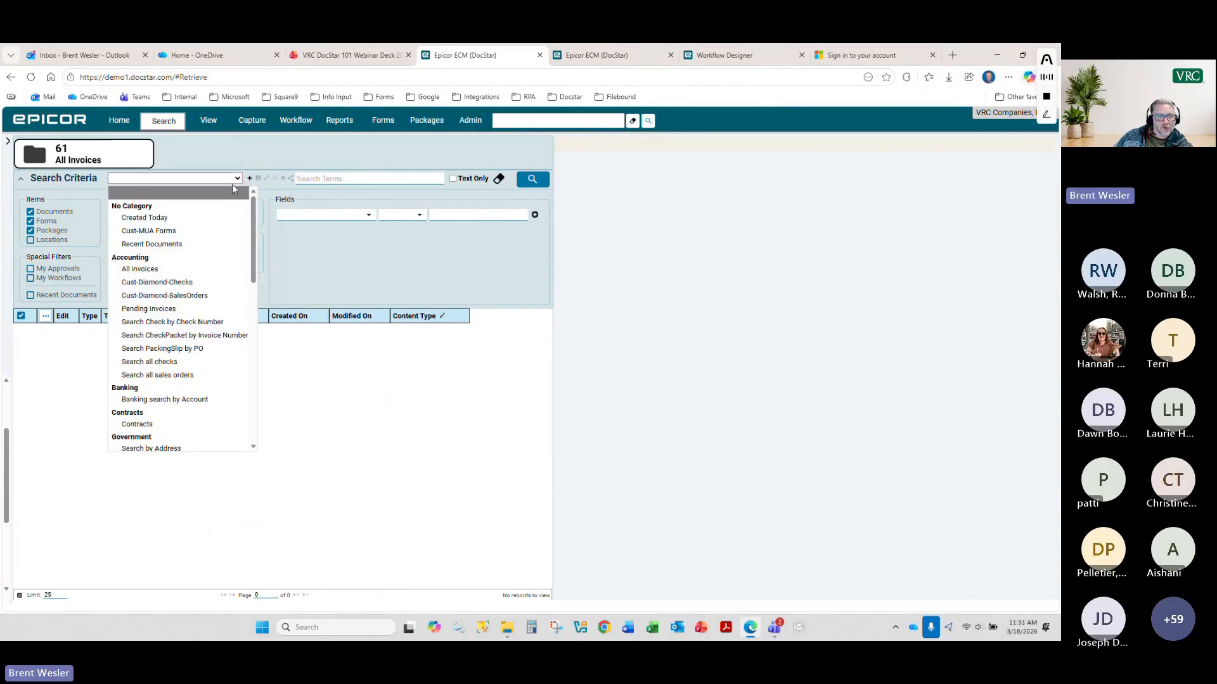
left_click(197, 273)
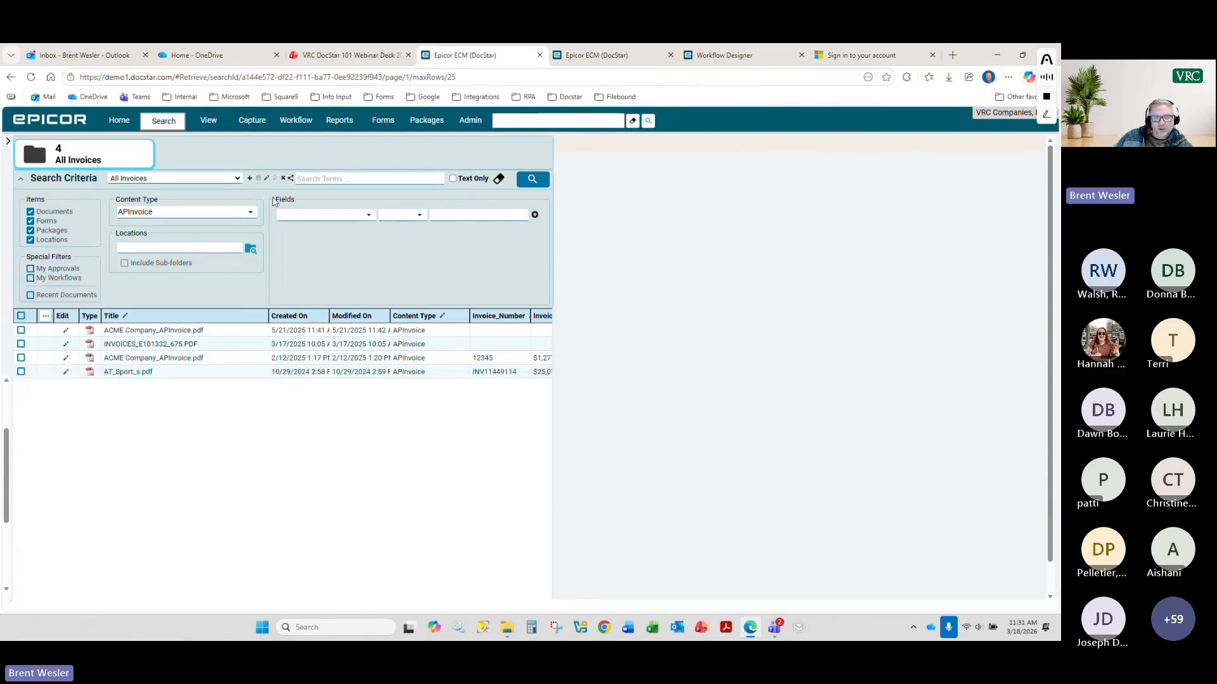
left_click(291, 180)
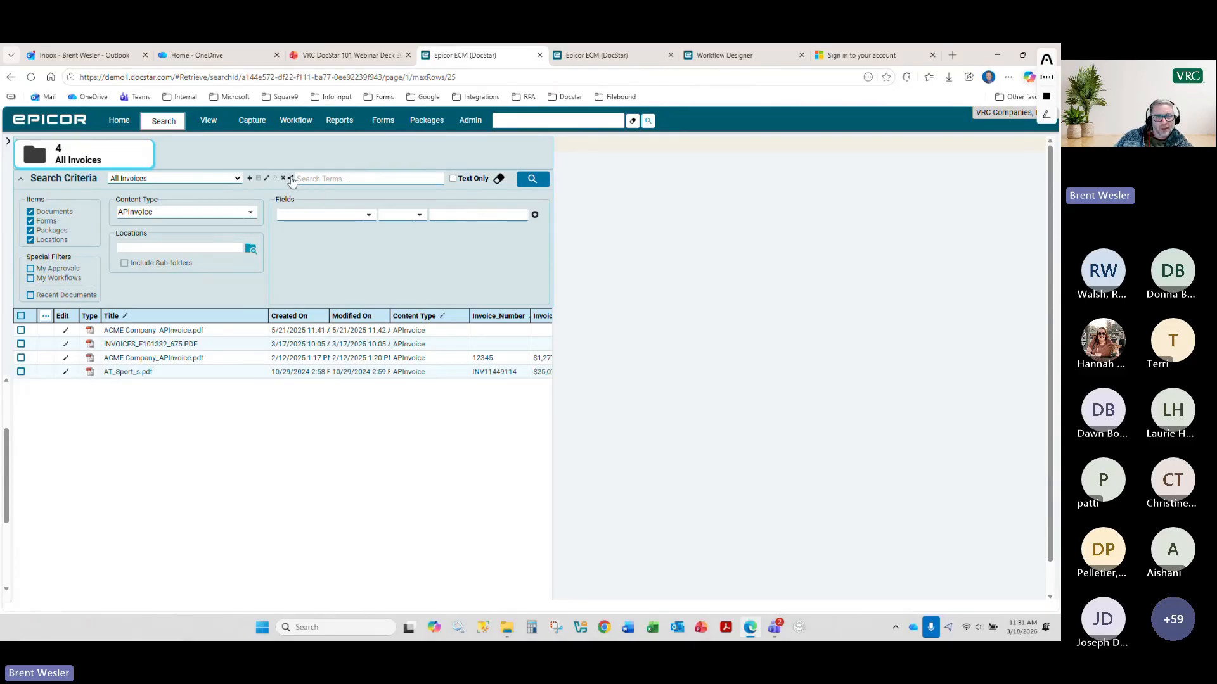
left_click(664, 352)
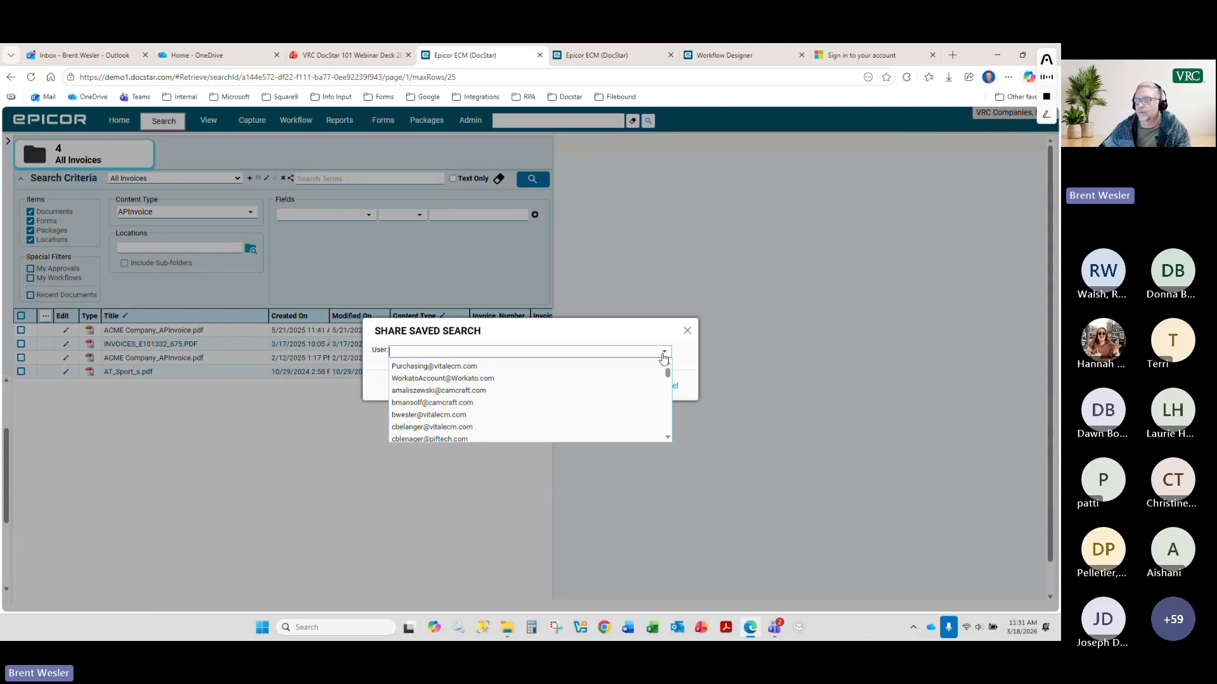
left_click(629, 319)
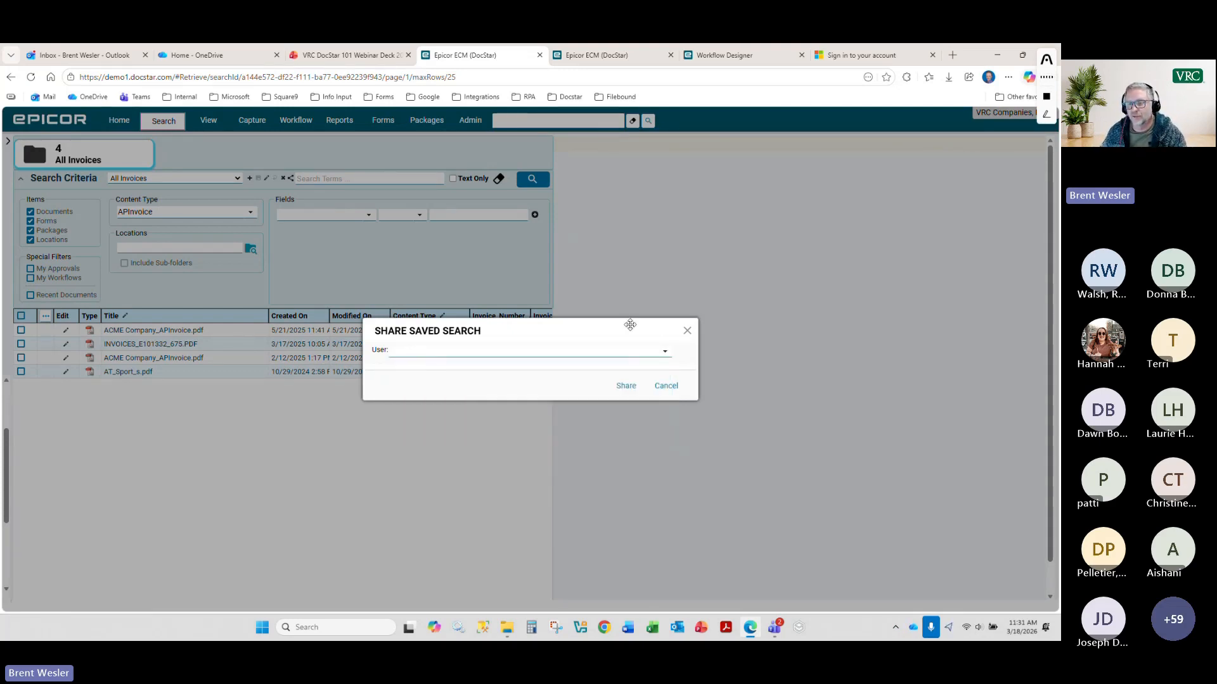
left_click(664, 385)
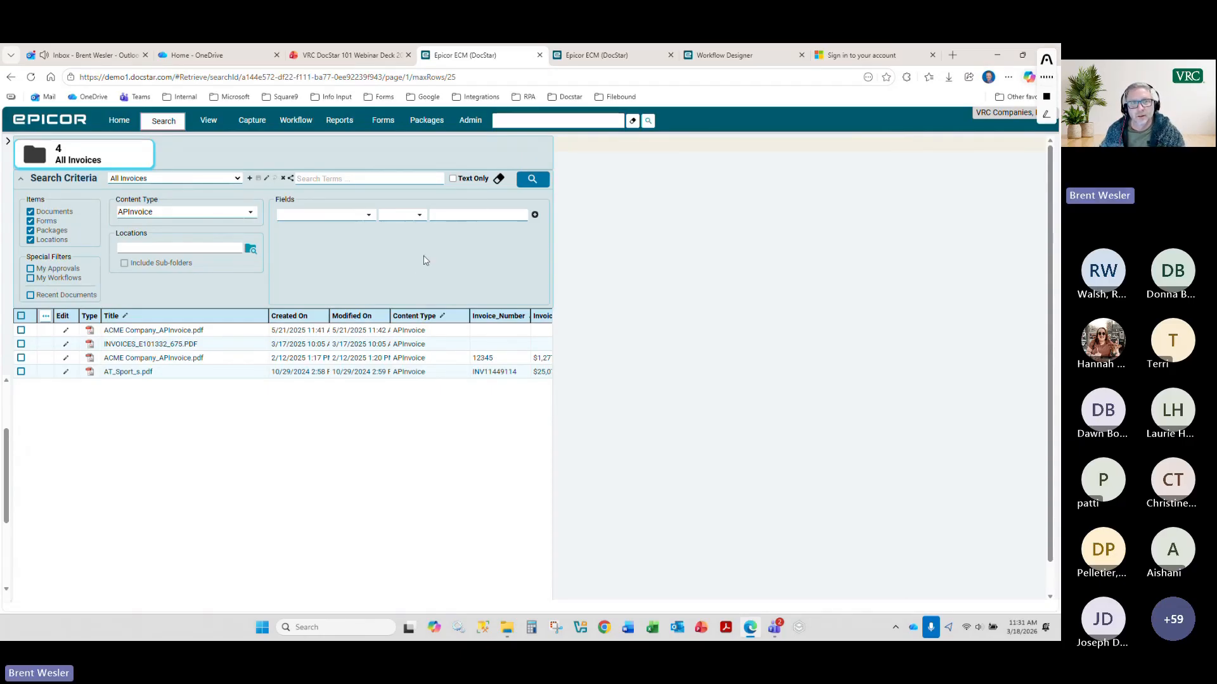
left_click(358, 56)
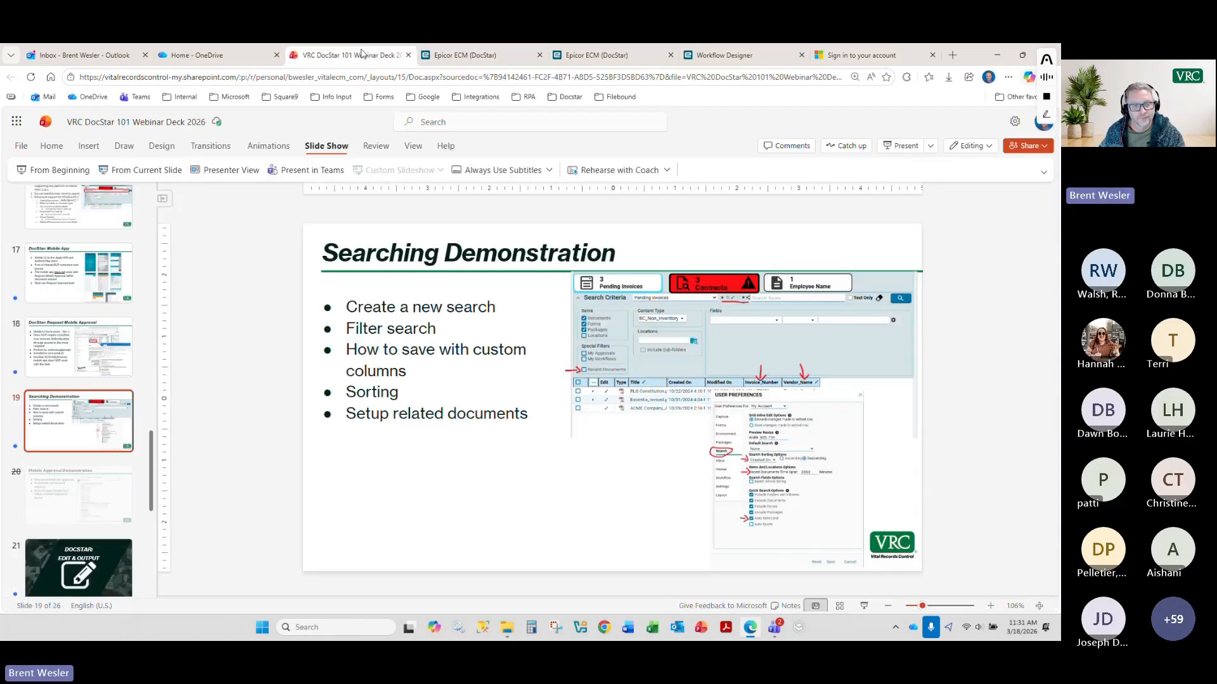
left_click(467, 56)
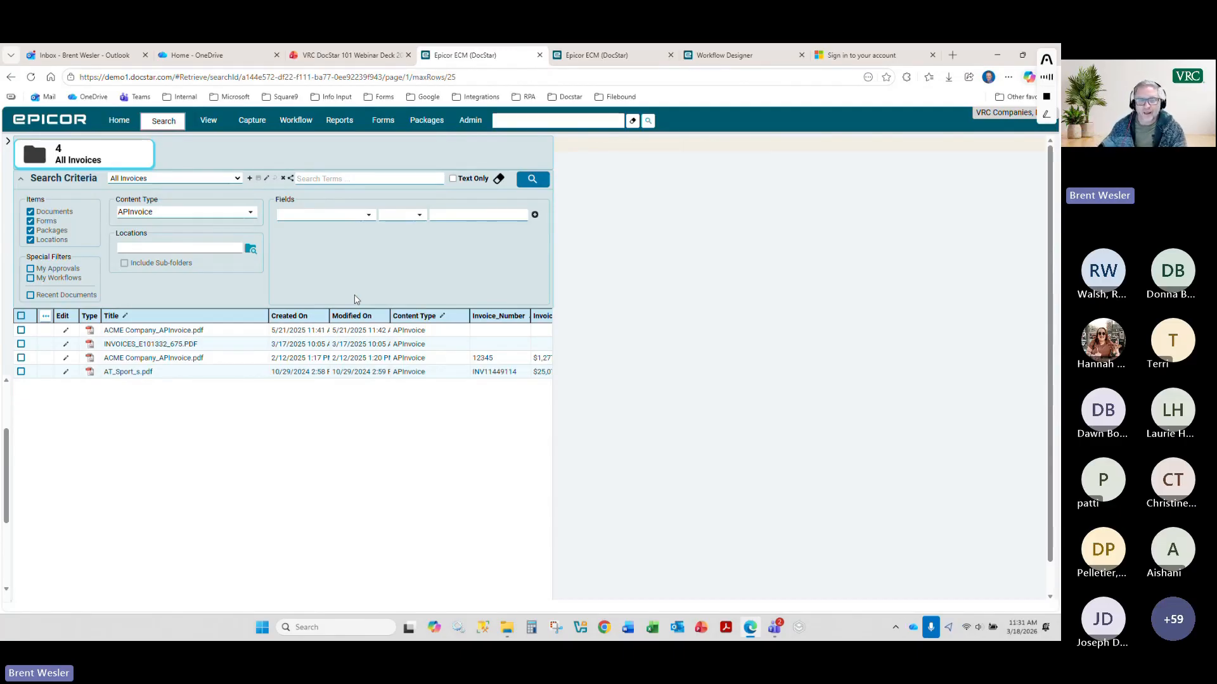
- Save 12345 as the ACME invoice's Invoice_Number and open the APInvoice content type settings
left_click(90, 330)
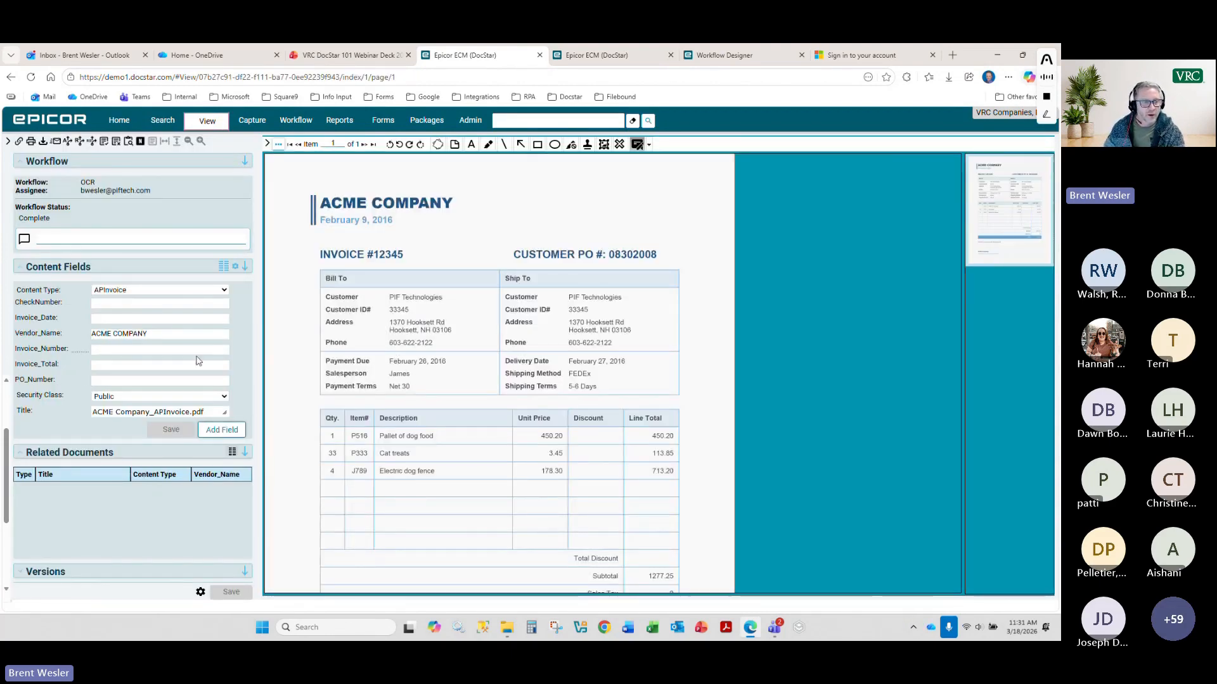
left_click(104, 351)
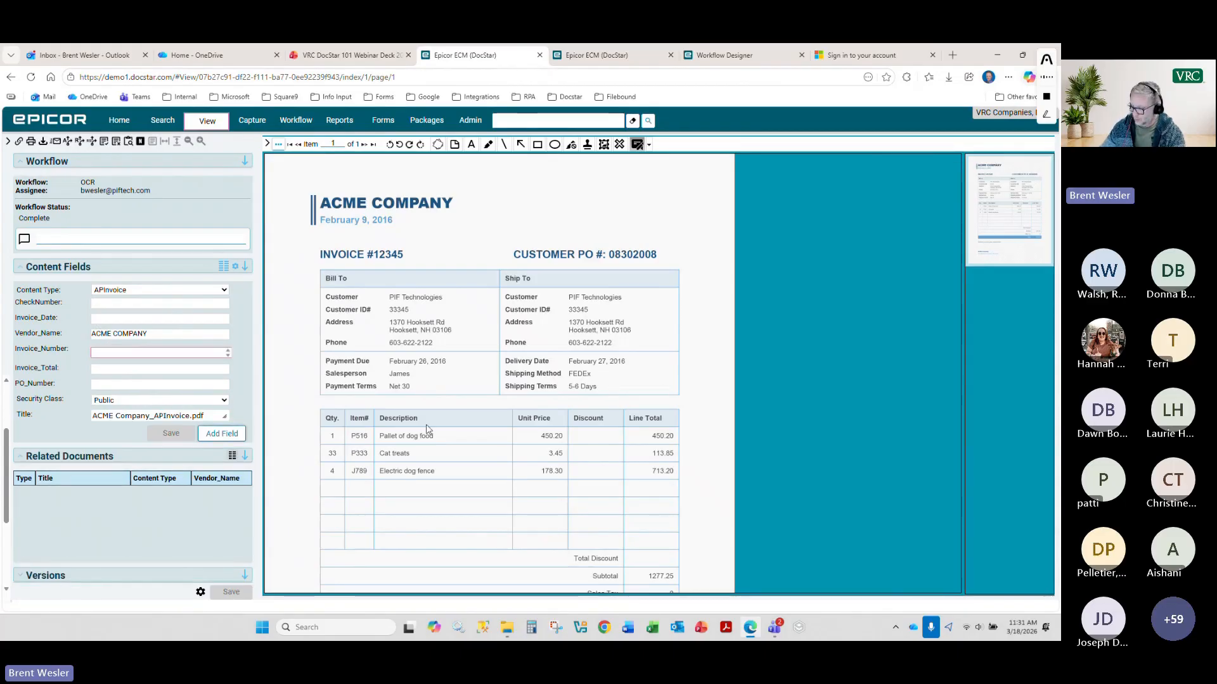
type("12345")
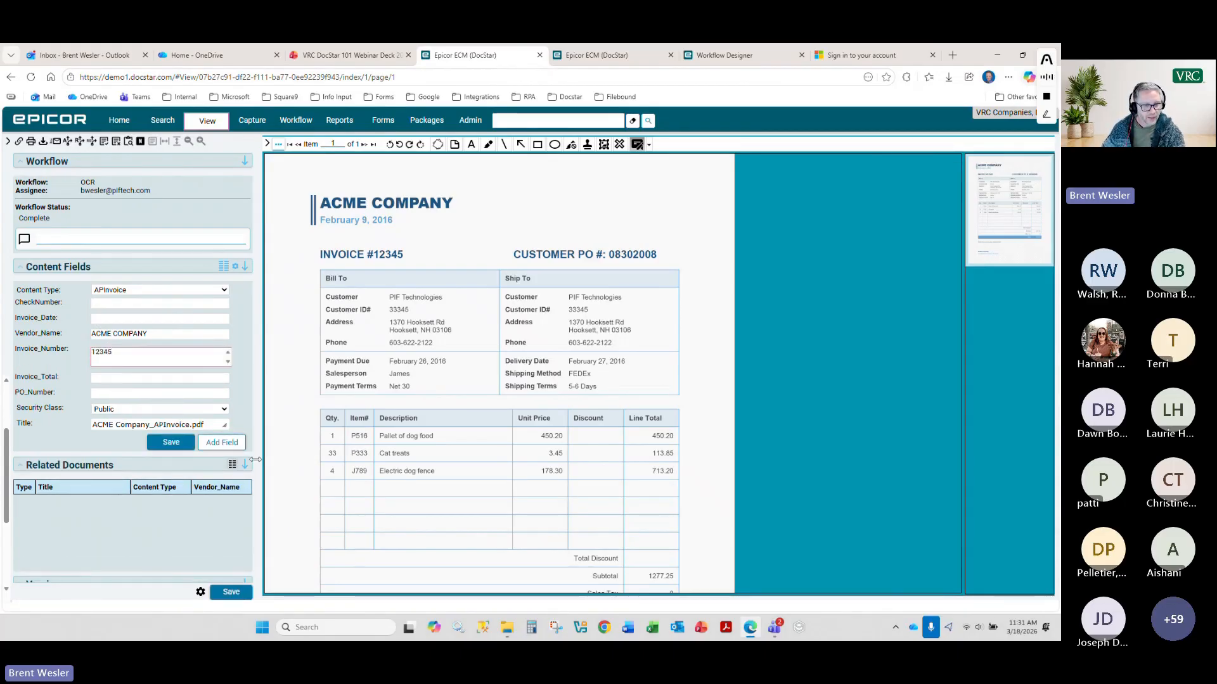
left_click(188, 447)
left_click(177, 429)
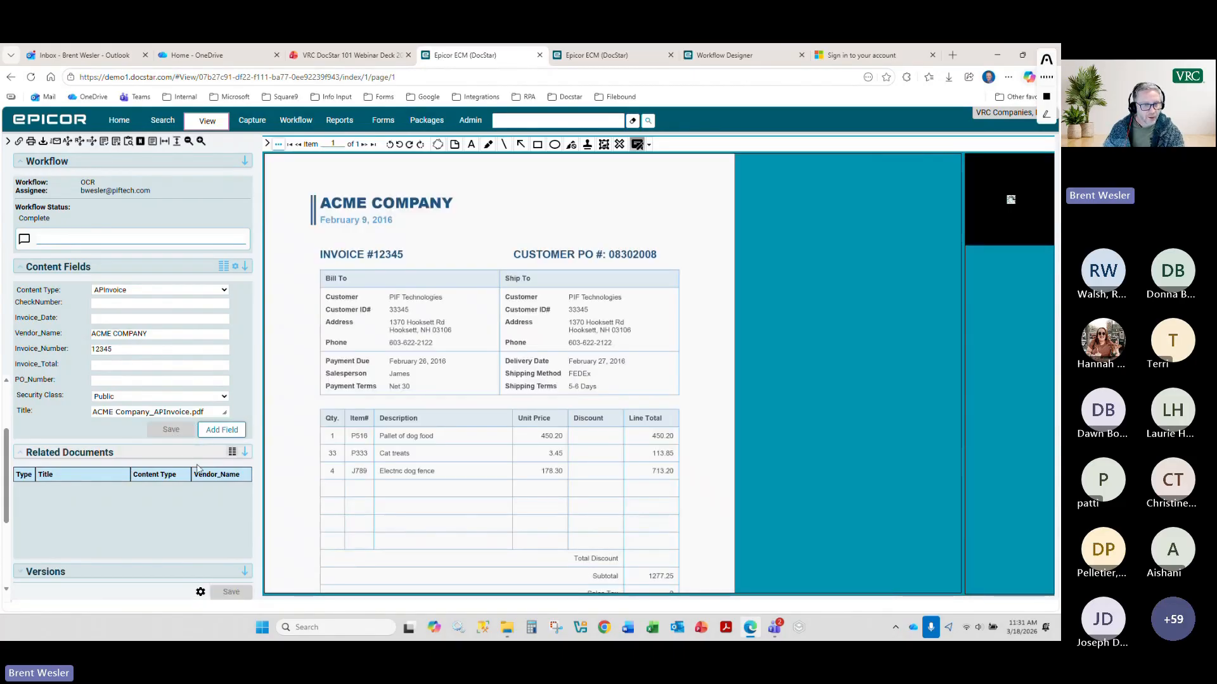
left_click(235, 268)
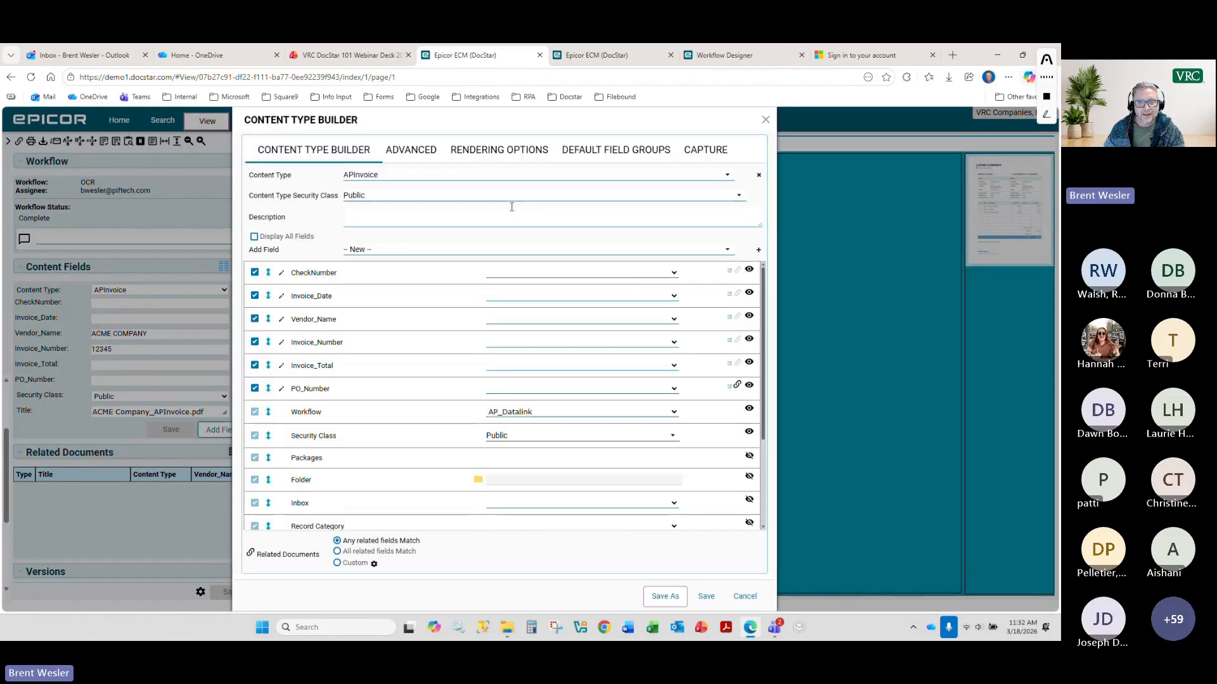
- Set PO_Number as the related-documents link with Custom matching and inspect its settings
left_click(738, 386)
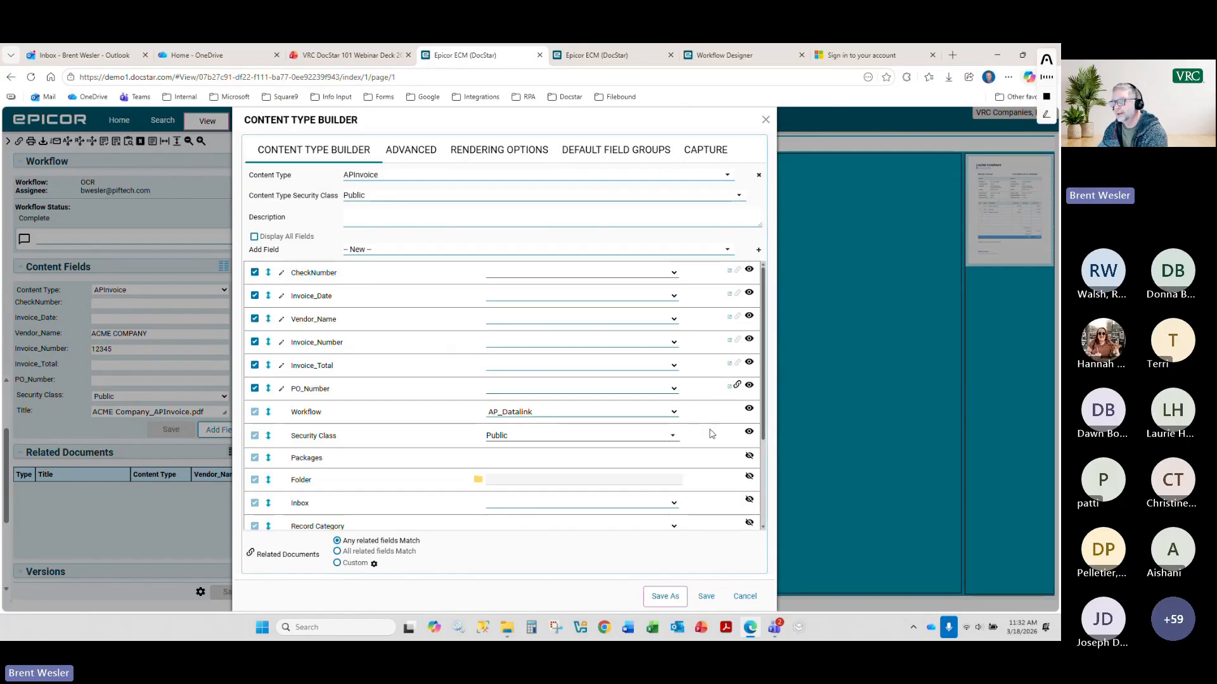
left_click(337, 564)
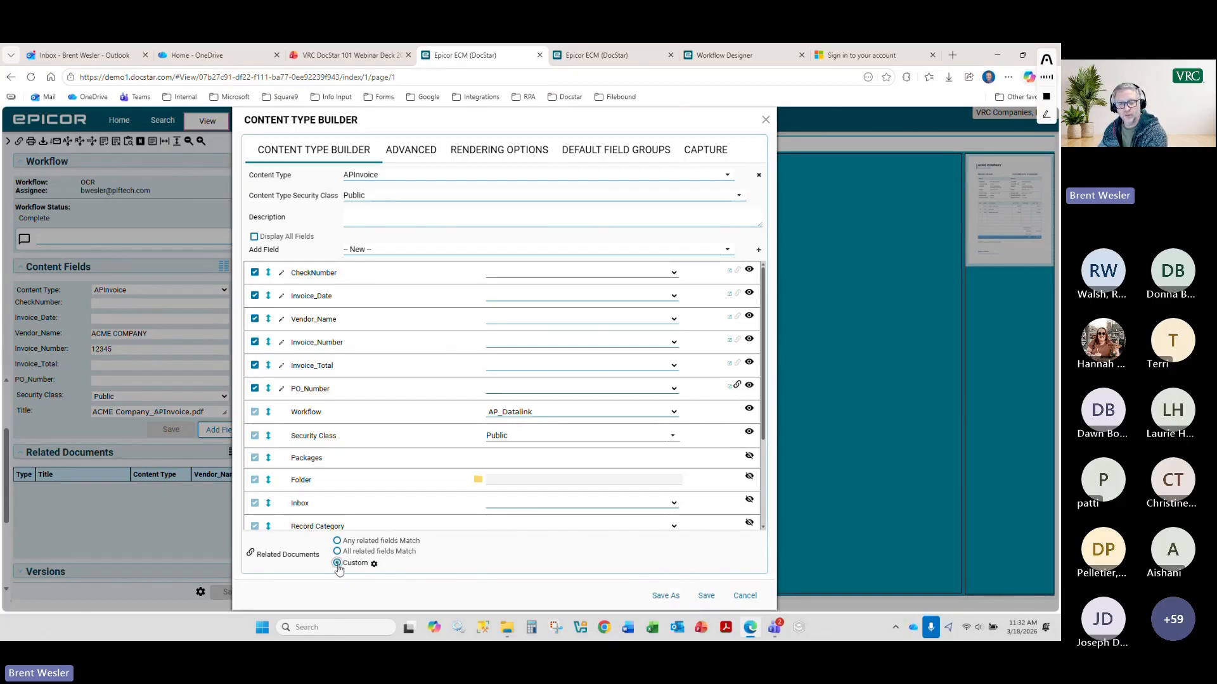
left_click(374, 565)
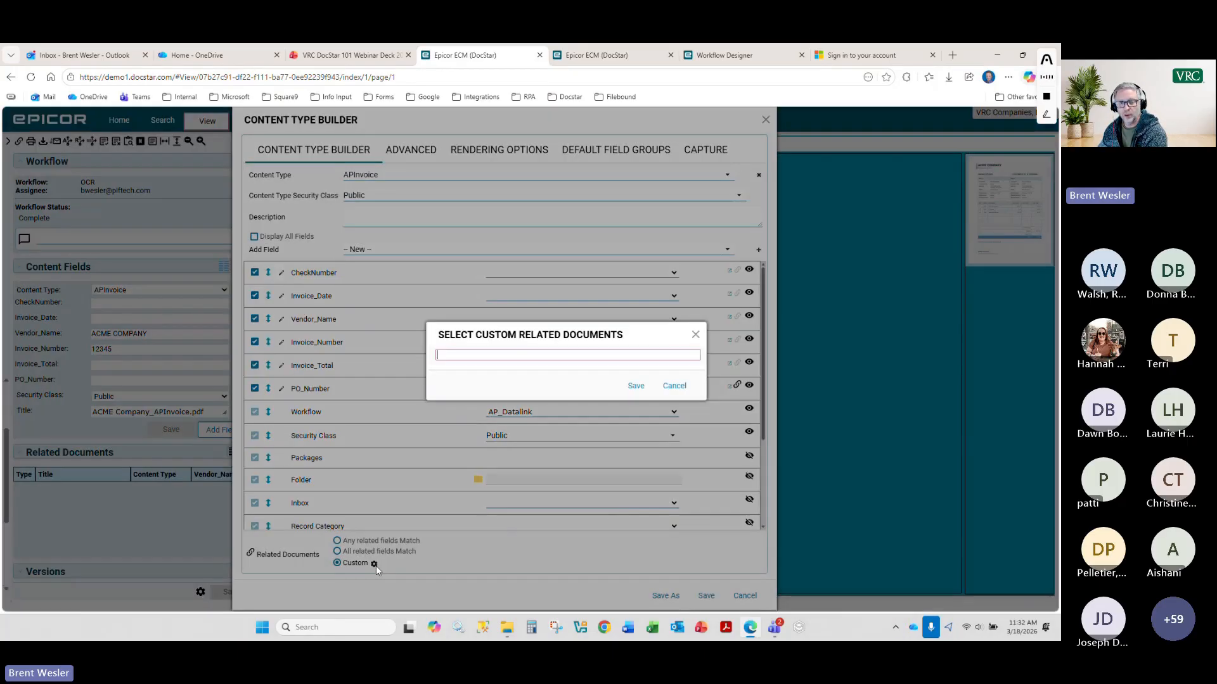
left_click(673, 387)
- Close the Content Type Builder without saving and begin editing the invoice's PO_Number field
left_click(744, 596)
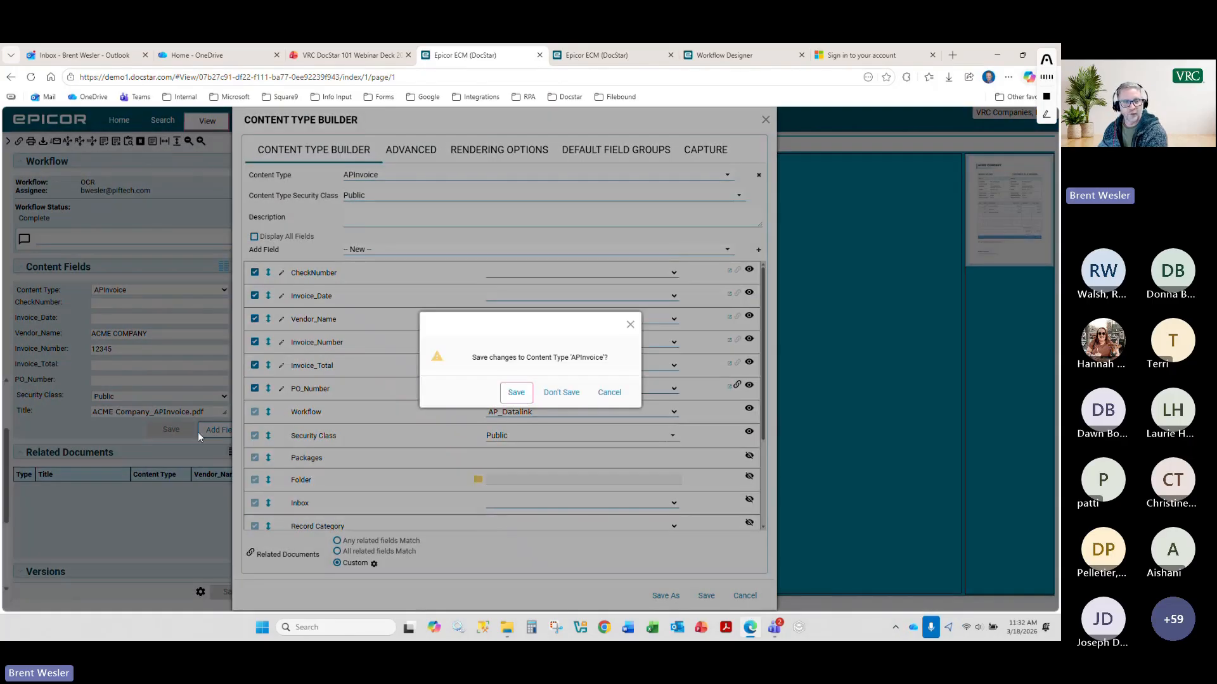
left_click(575, 396)
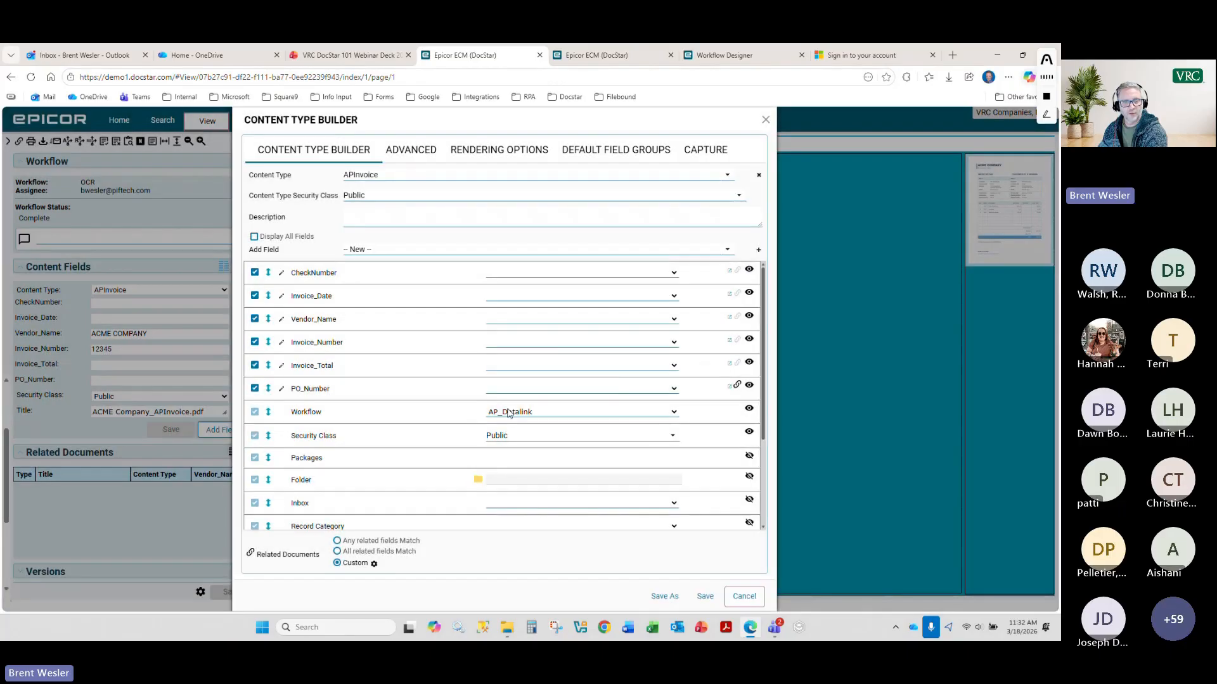
left_click(744, 596)
left_click(562, 393)
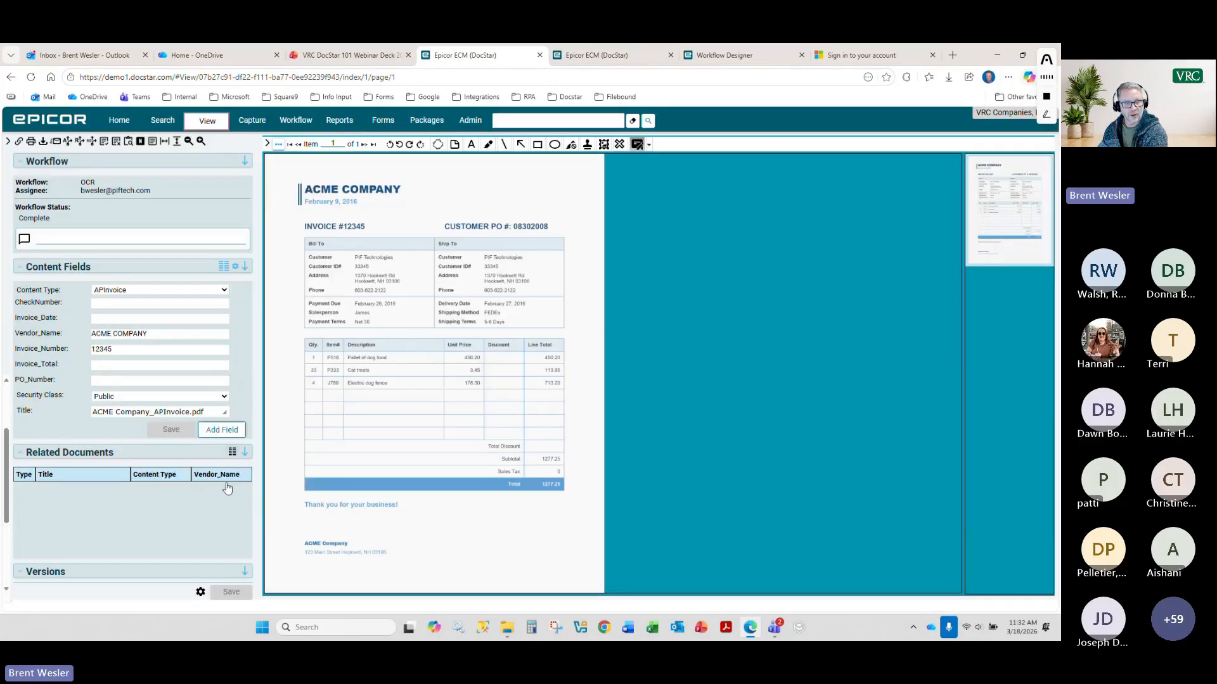
left_click(114, 383)
- Save PO_Number 08302008 on the ACME invoice, then open the related ACME Purchase order.pdf
type("8302008")
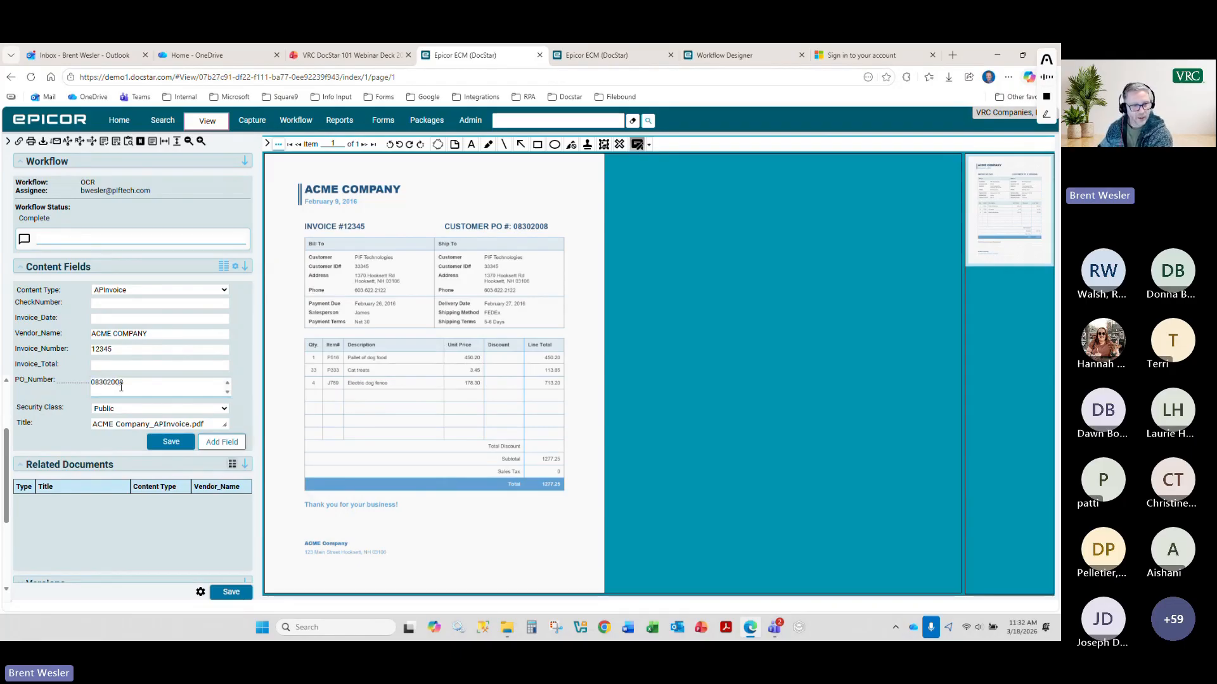
left_click(171, 429)
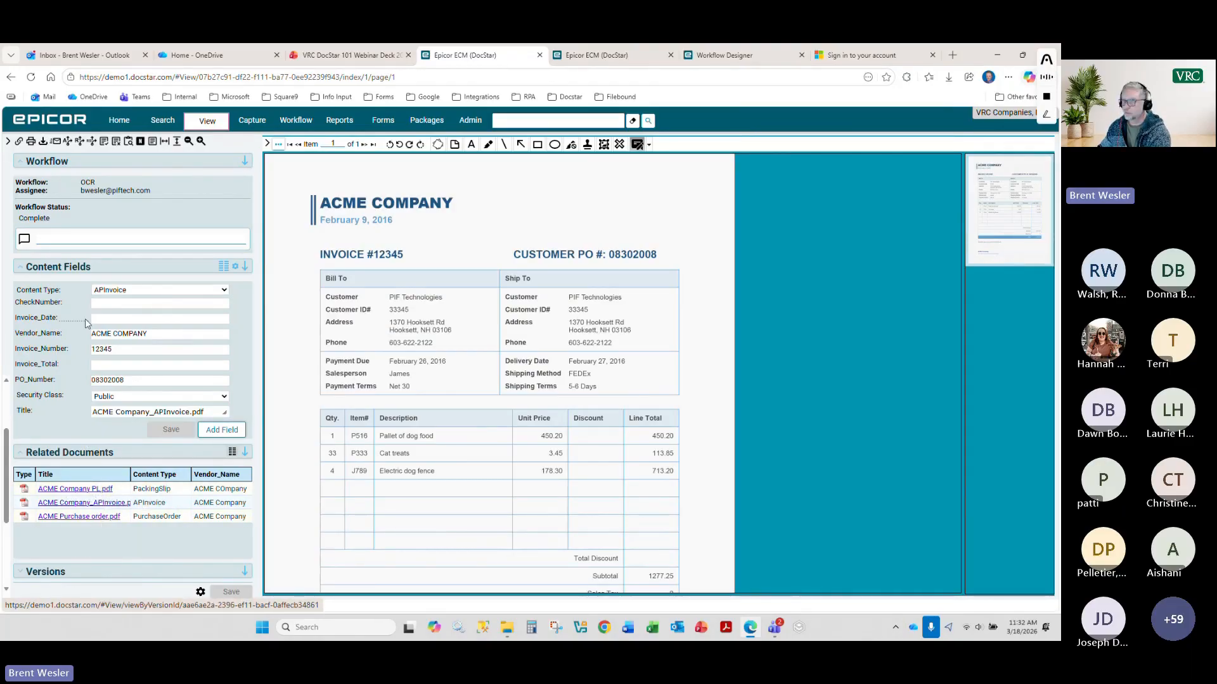
left_click(84, 517)
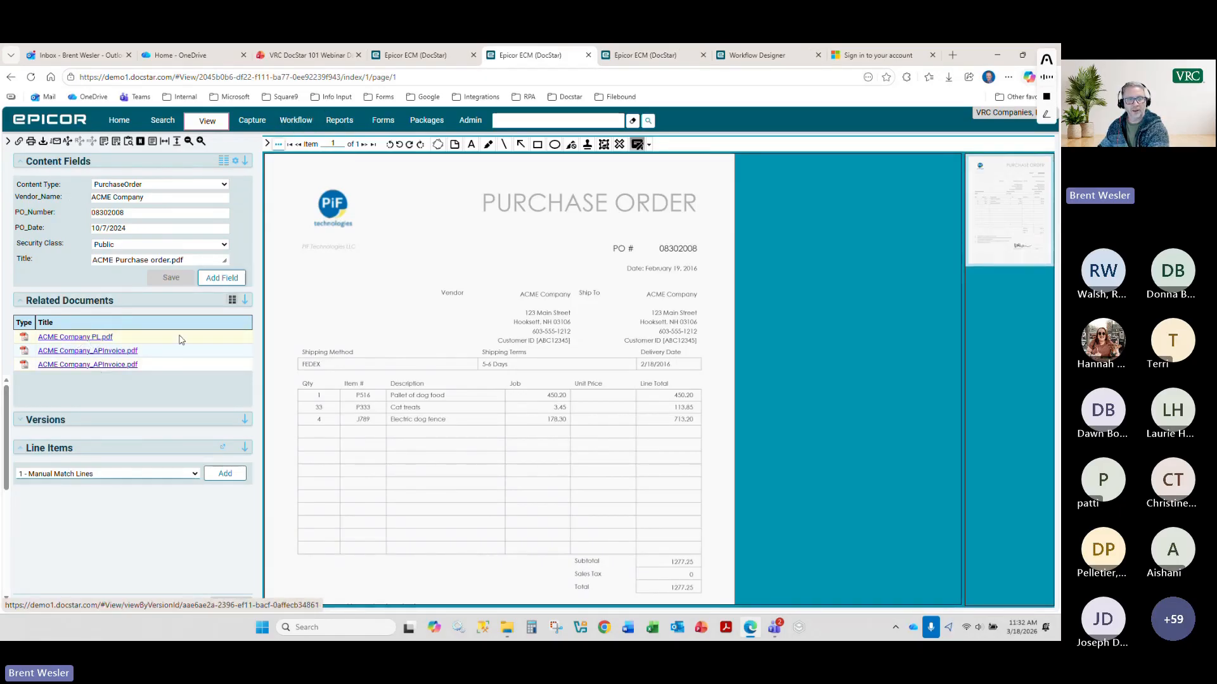
- Add a Content Type column to Related Documents, widen Title, and close the purchase order
left_click(232, 302)
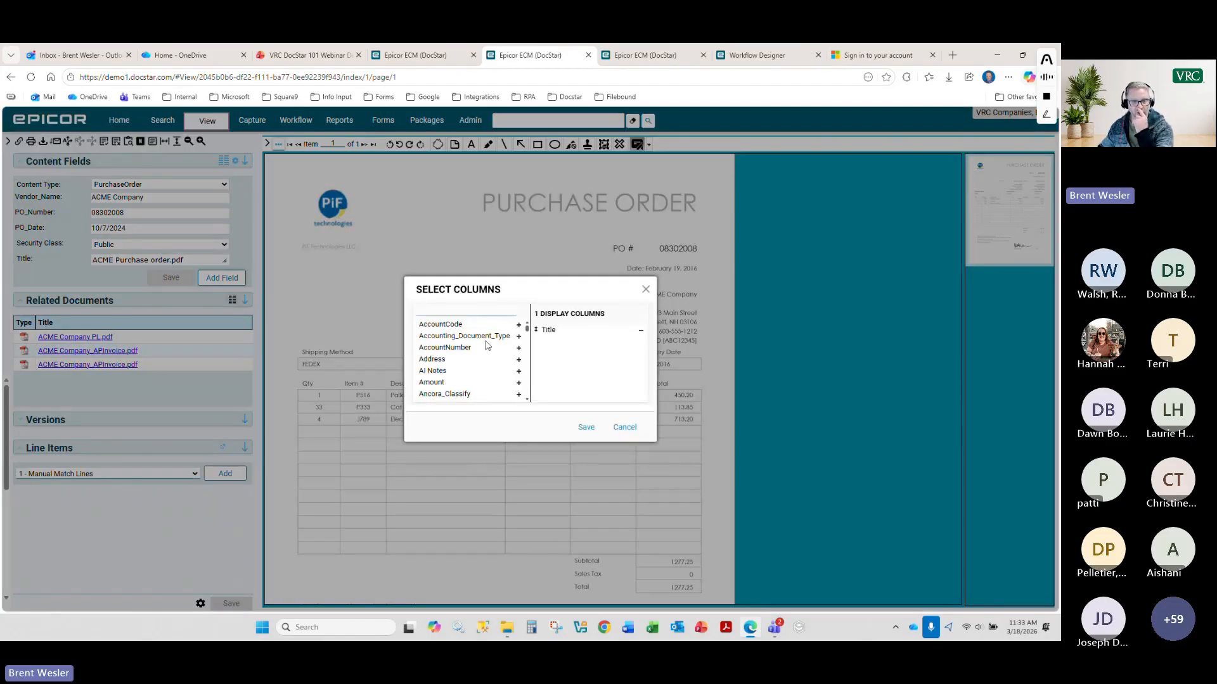
type("conten")
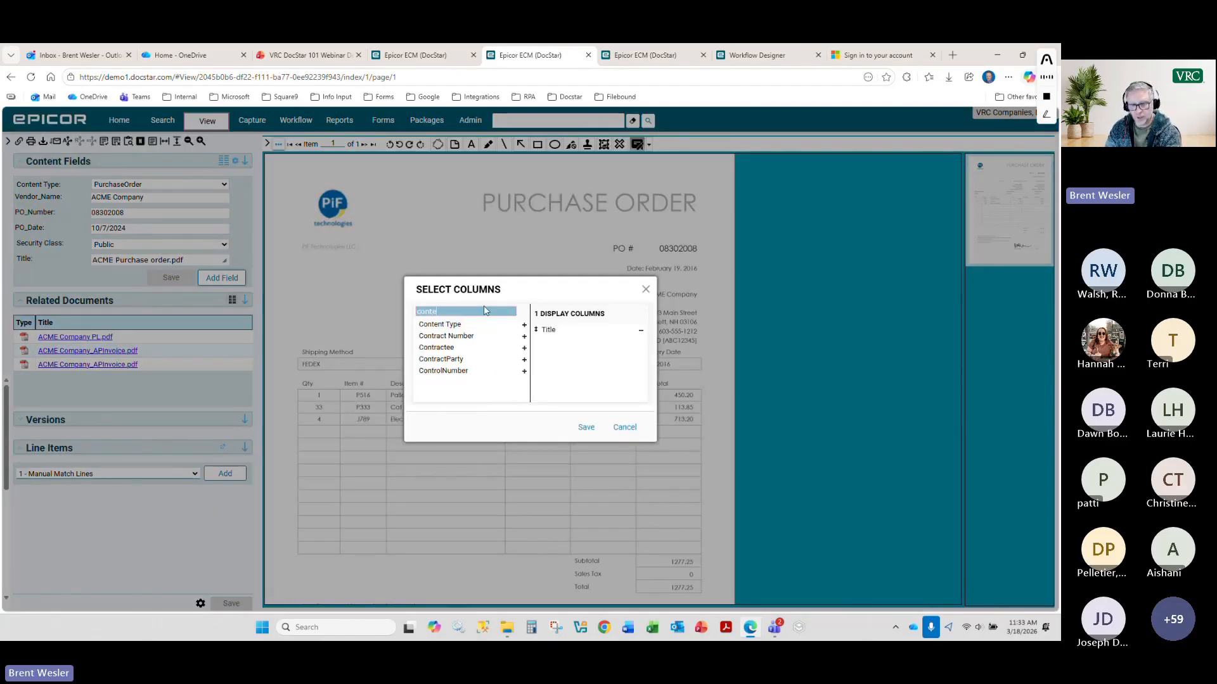
left_click(523, 326)
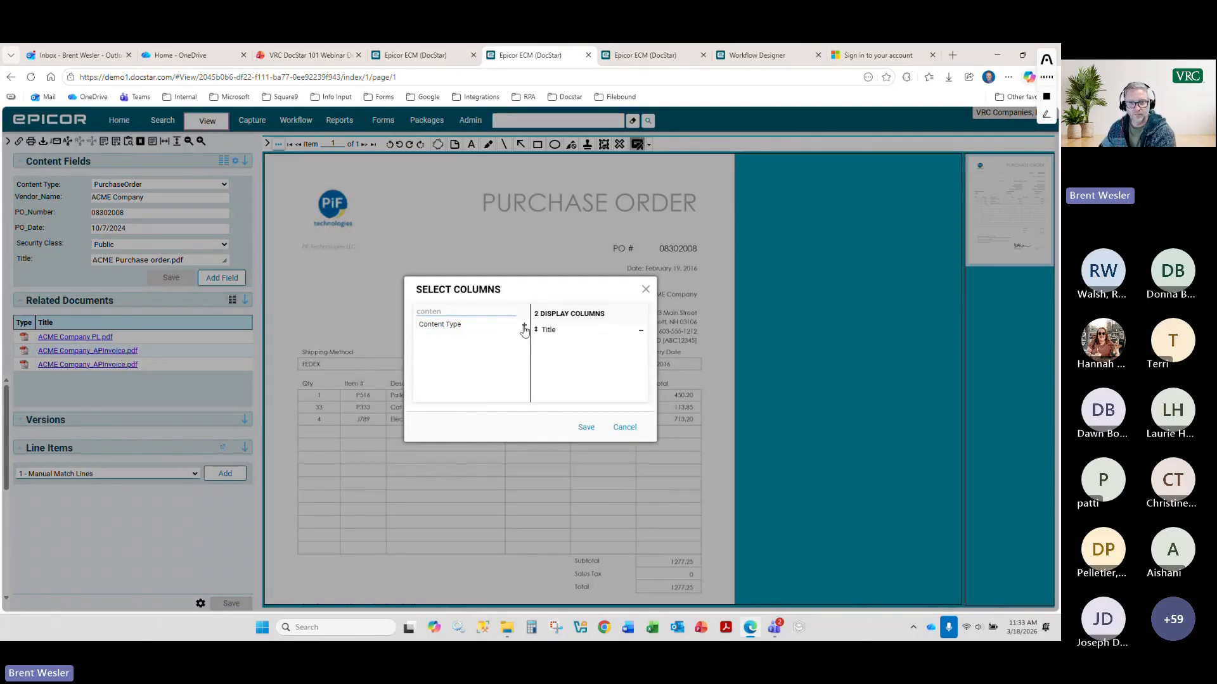
left_click(583, 428)
left_click_drag(96, 322, 137, 322)
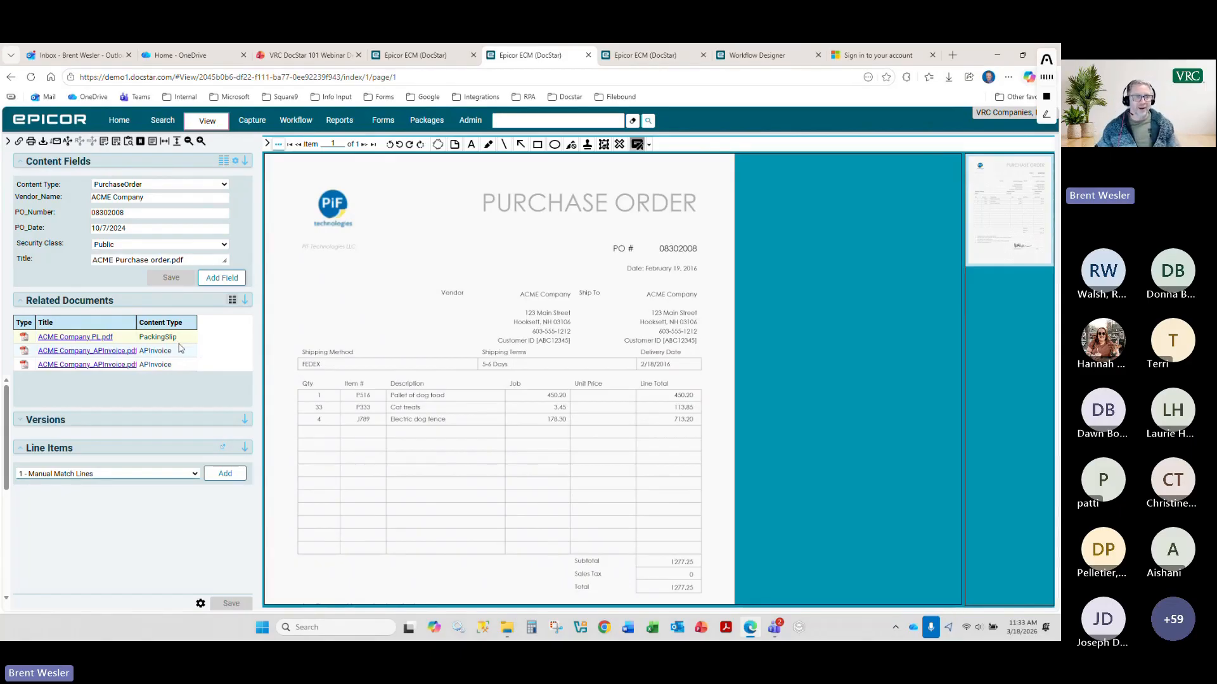
left_click(588, 55)
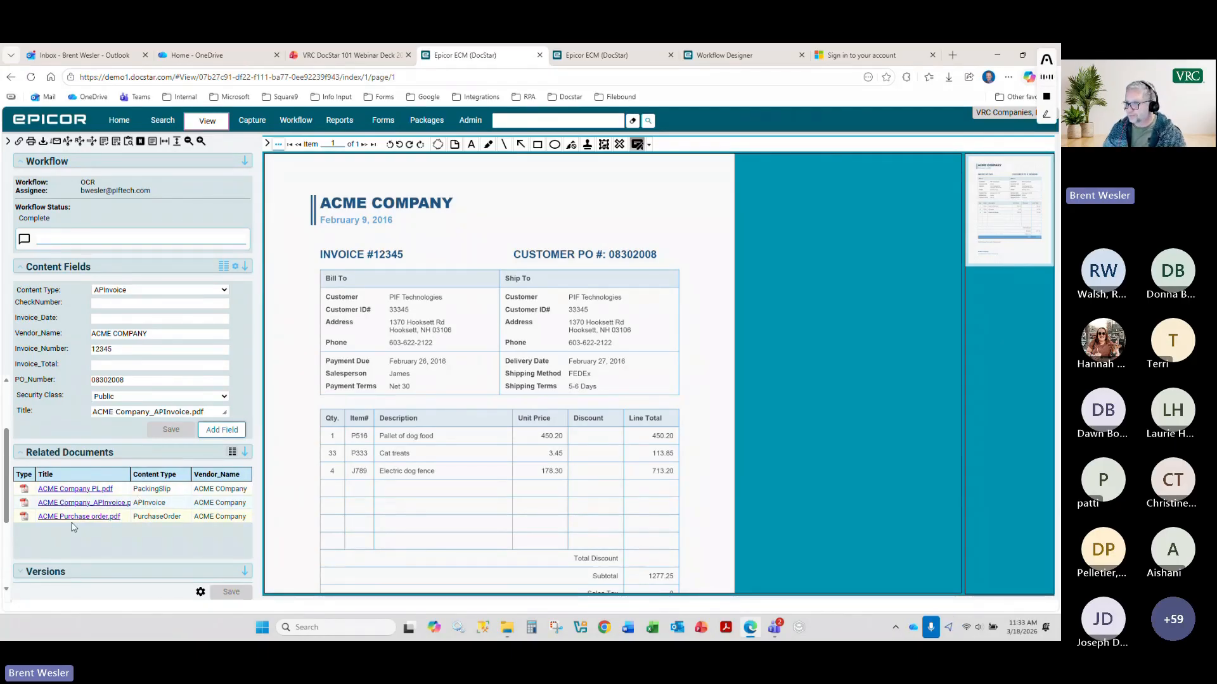
- Return to the All Invoices results, select all four invoices, and check their actions menu
left_click(162, 119)
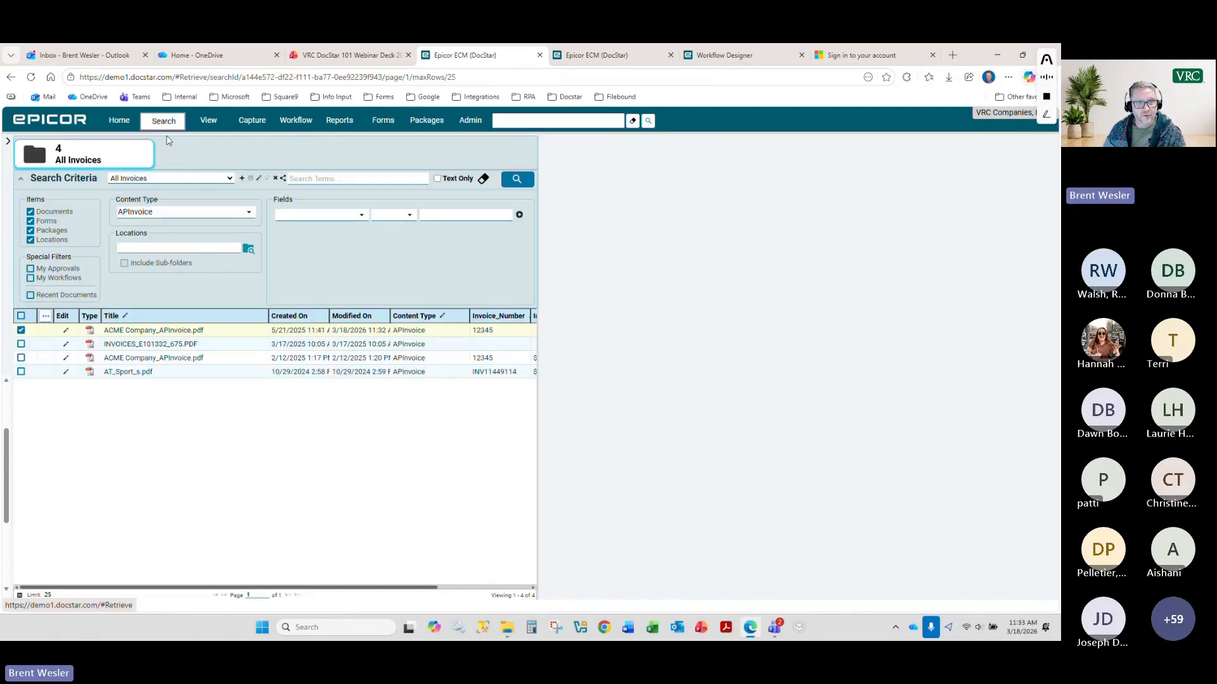
left_click(21, 316)
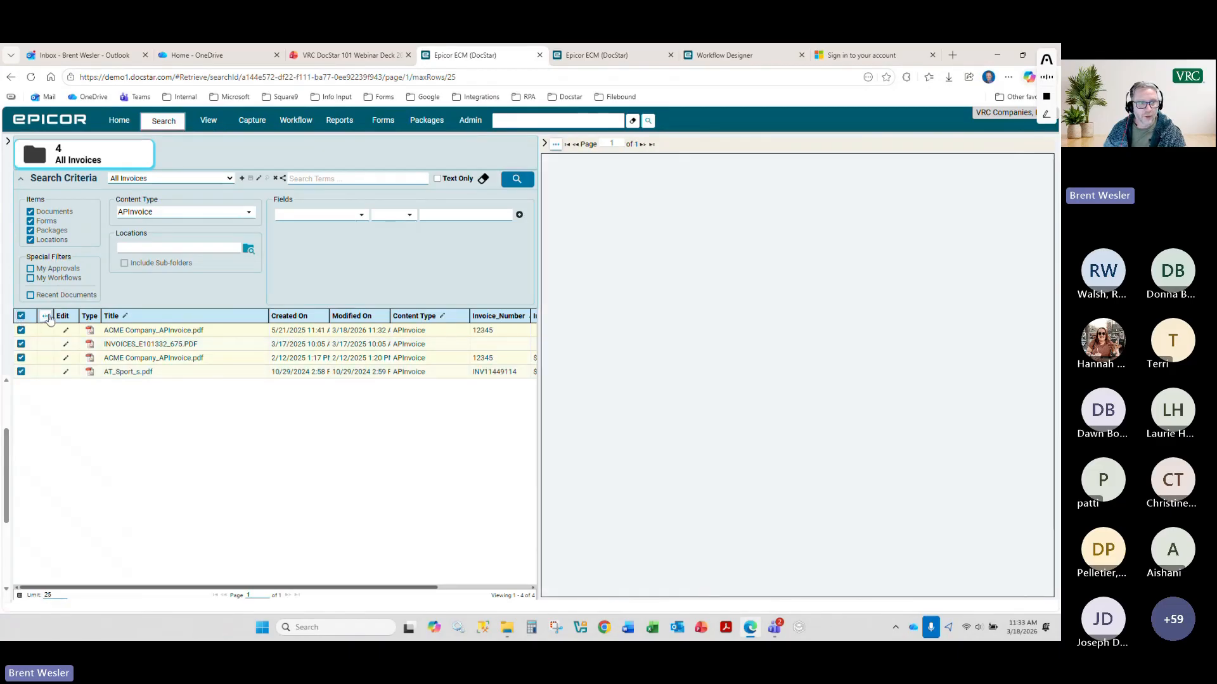
left_click(45, 316)
left_click(236, 289)
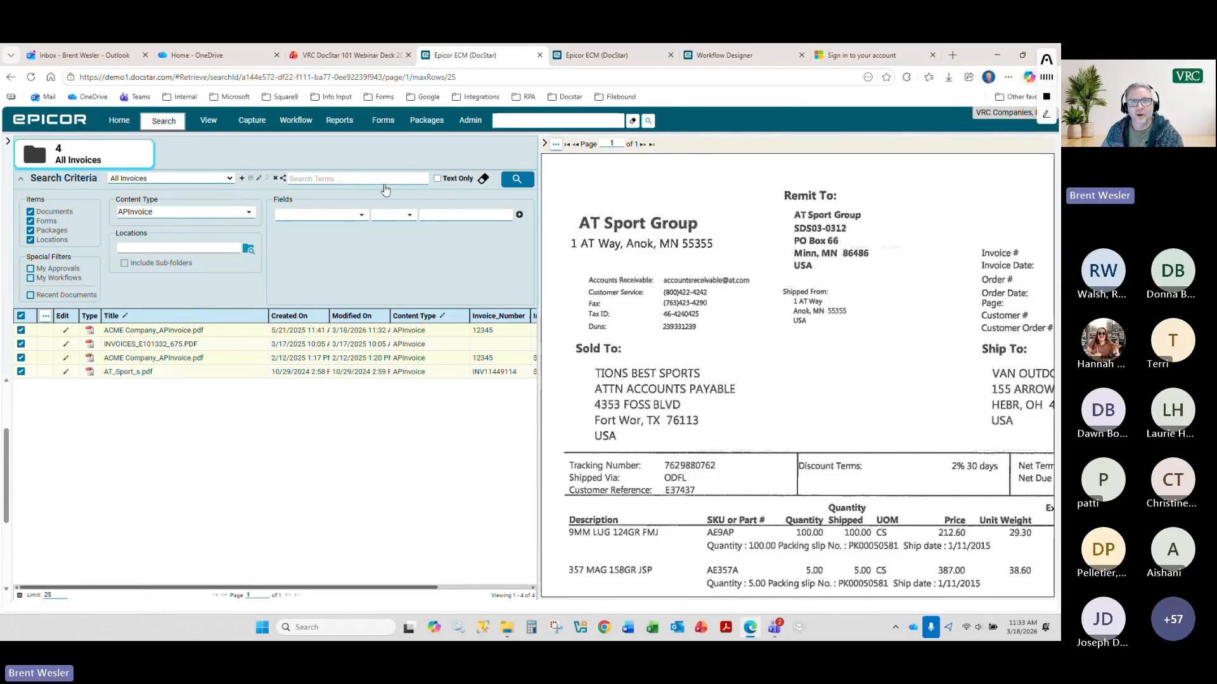
- In the webinar deck, present slide 21 'DOCSTAR: EDIT & OUTPUT' from the current slide
left_click(349, 55)
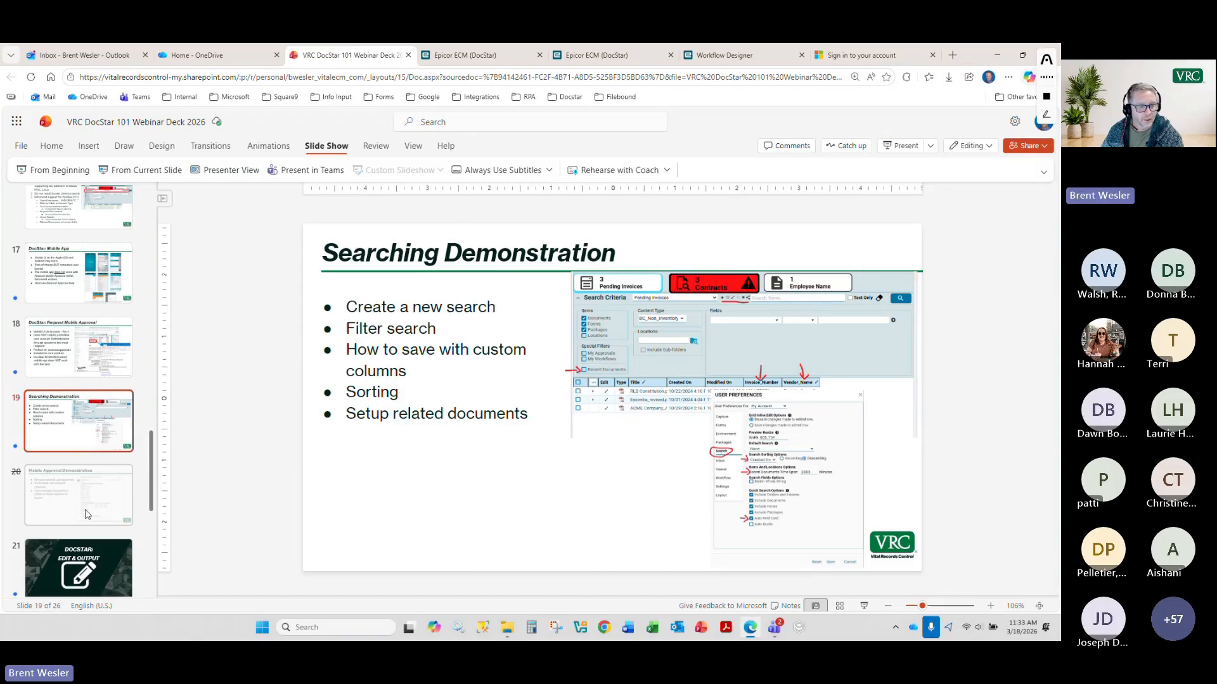
left_click(78, 558)
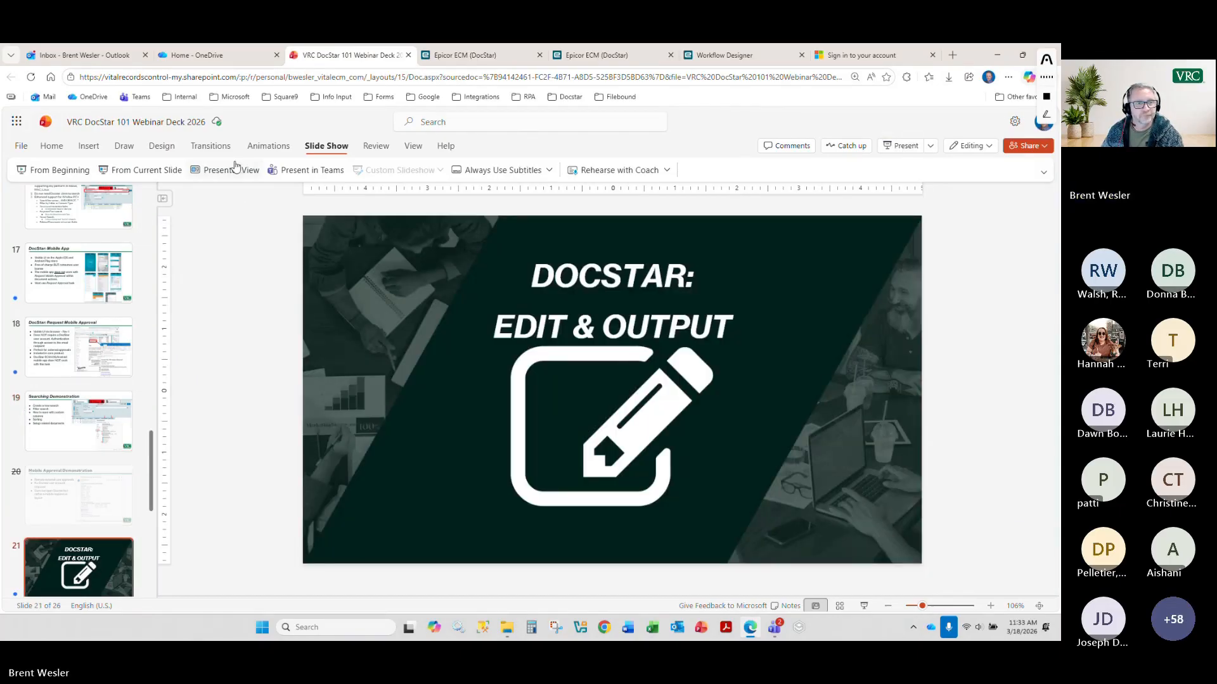
left_click(160, 170)
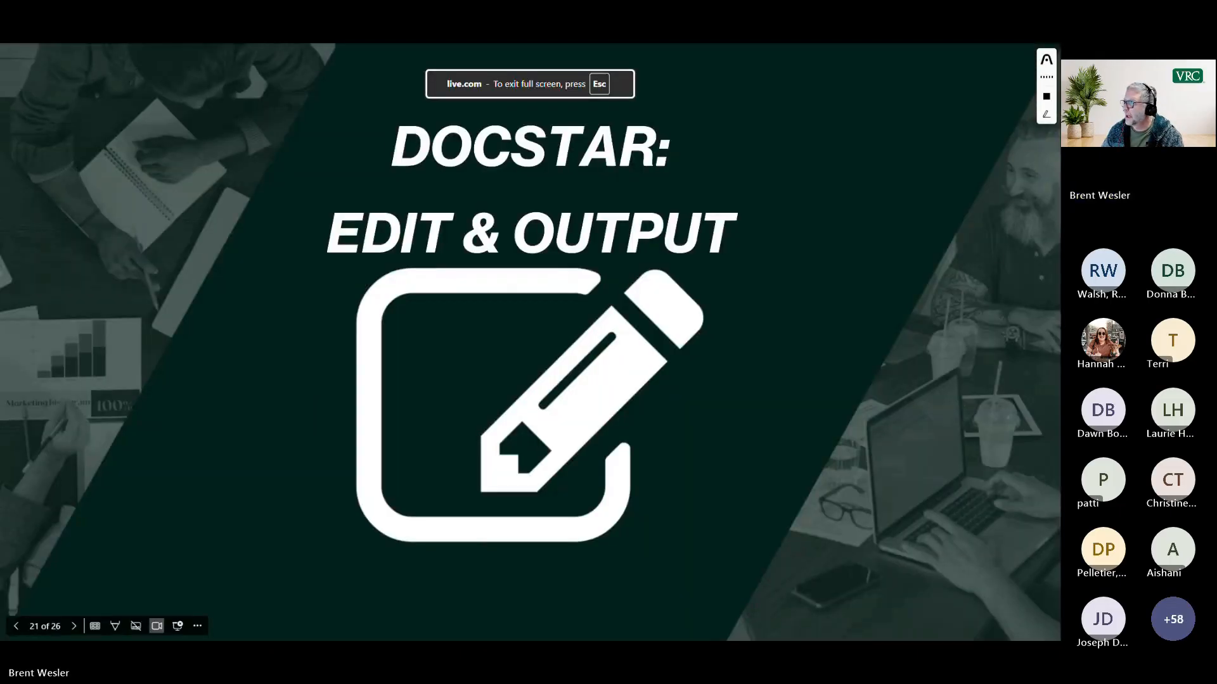
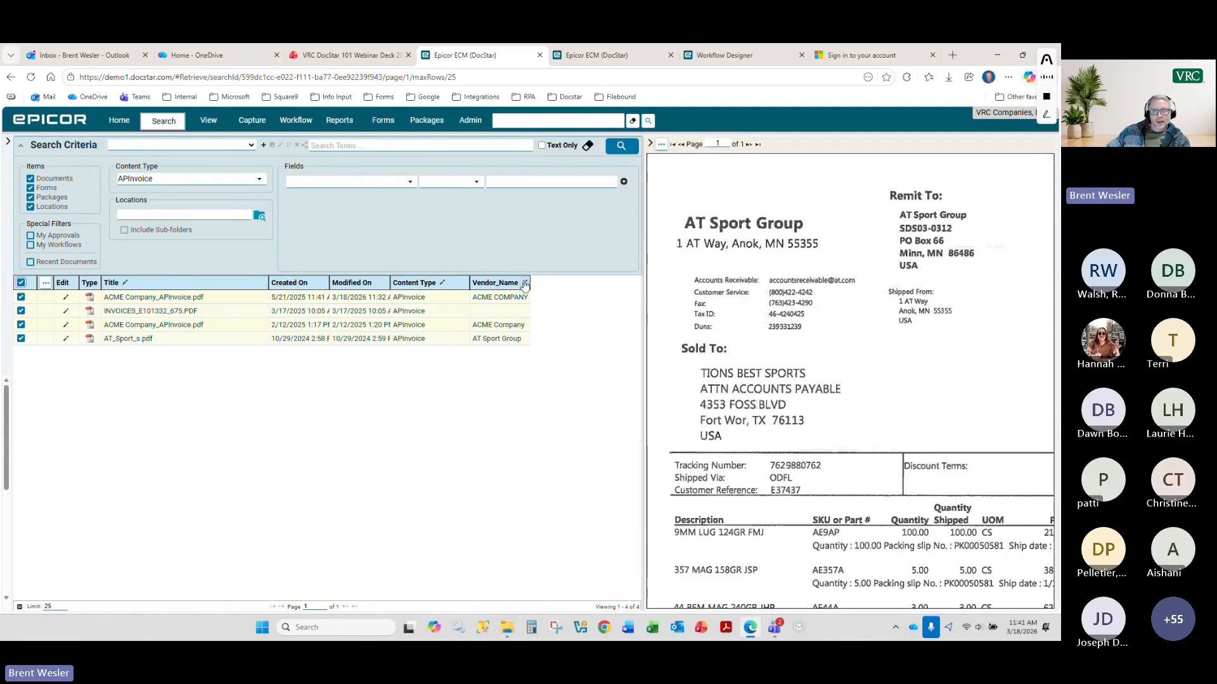
- Open the bulk Edit Column dialog for Vendor_Name across the four APInvoice results
left_click(525, 283)
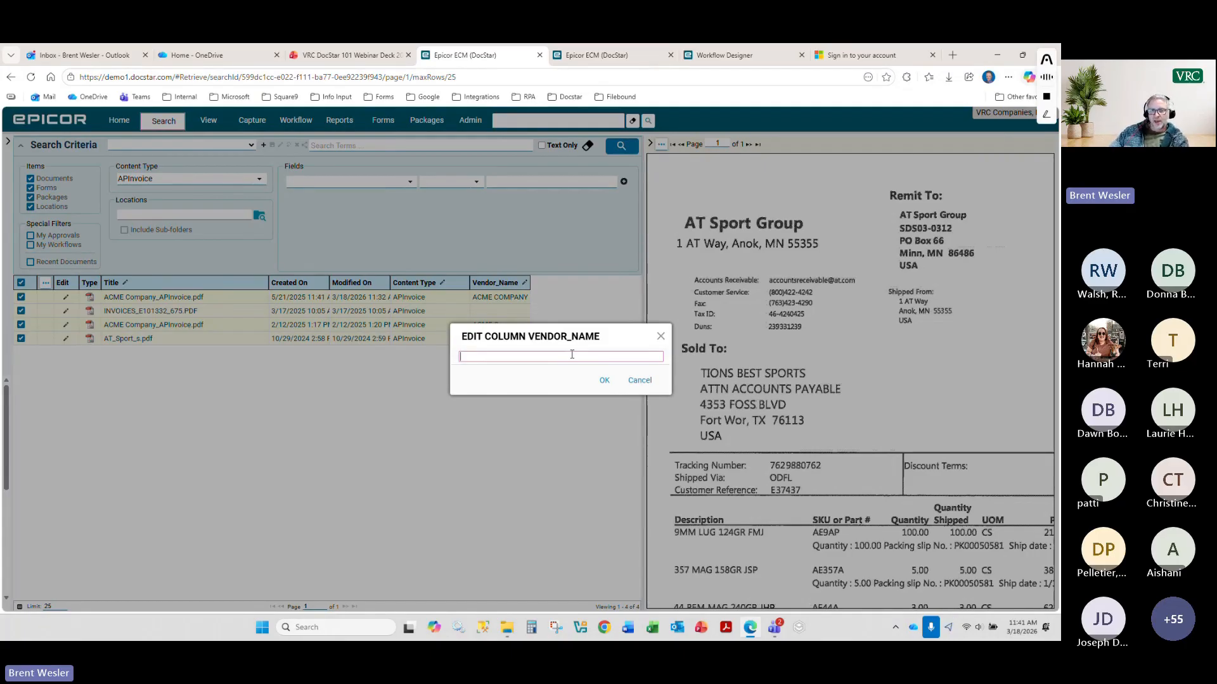
- Move the Edit Column VENDOR_NAME dialog aside and cancel it, leaving vendor names unchanged
left_click_drag(526, 345, 486, 387)
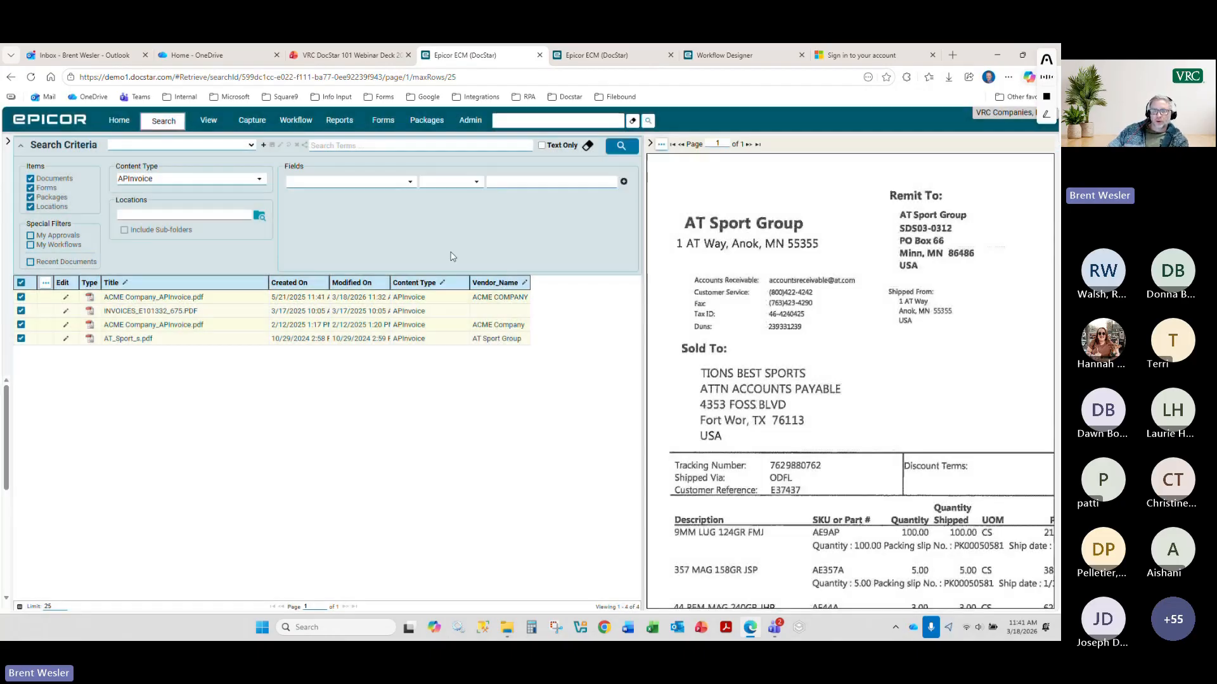
left_click(600, 423)
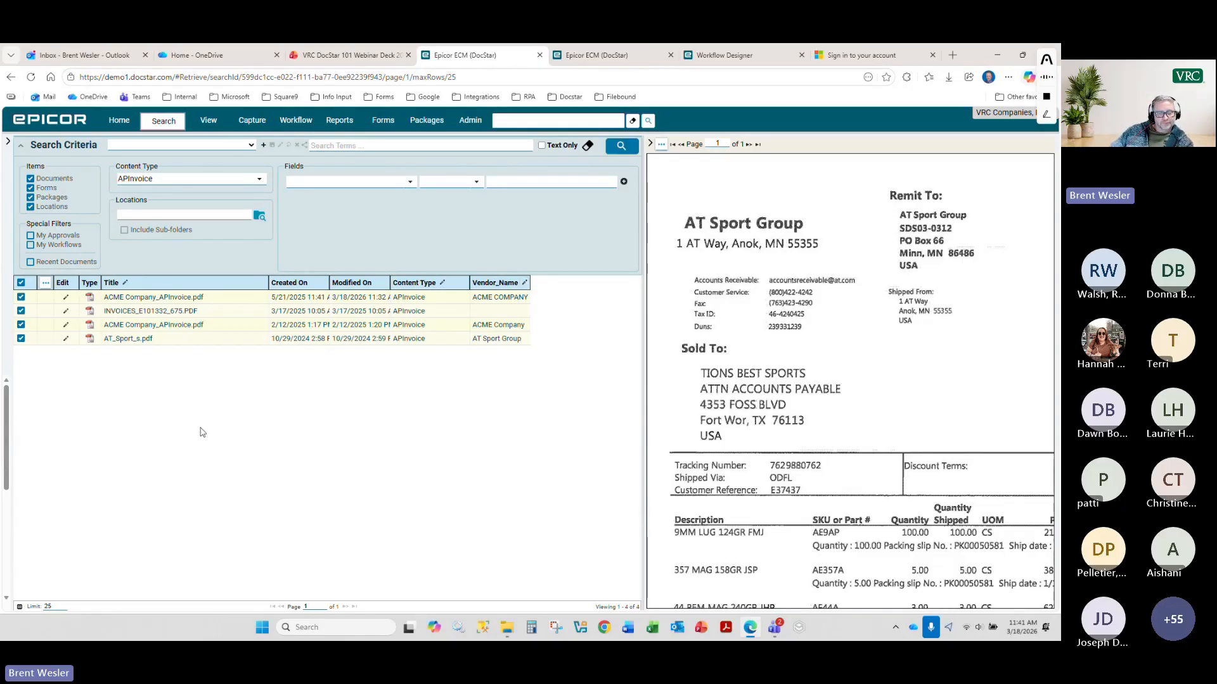
- Widen the Vendor_Name column and open the ACME Company invoice row for inline editing
left_click(66, 299)
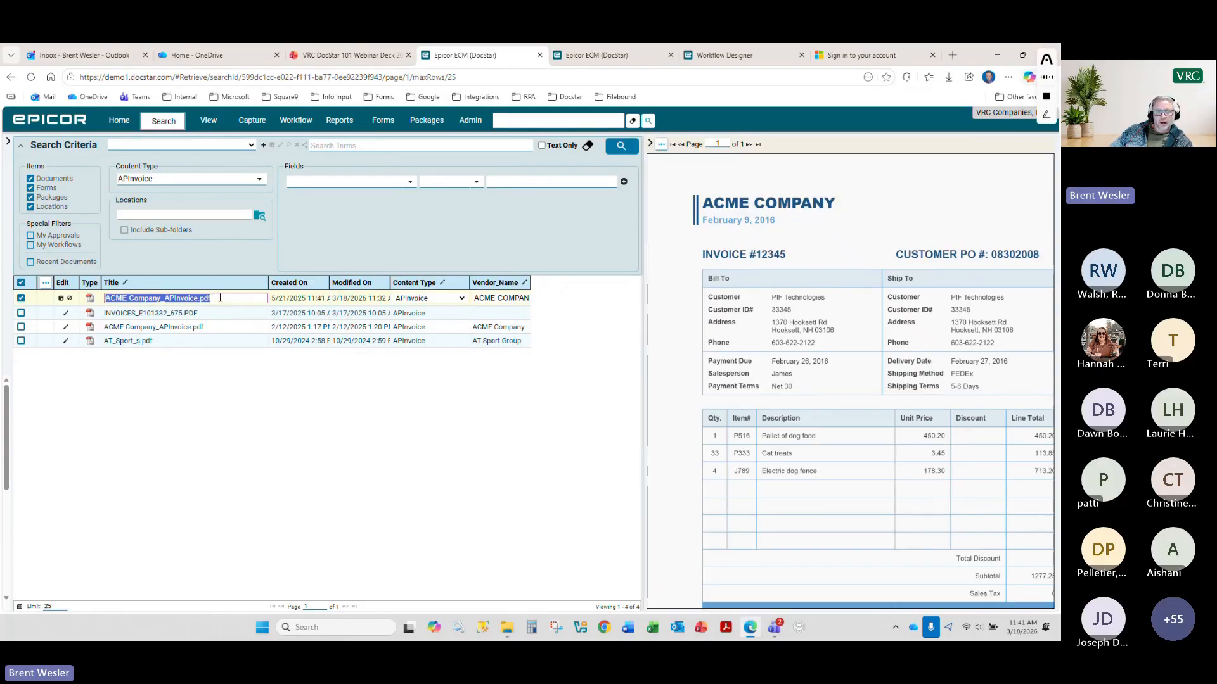
left_click(511, 302)
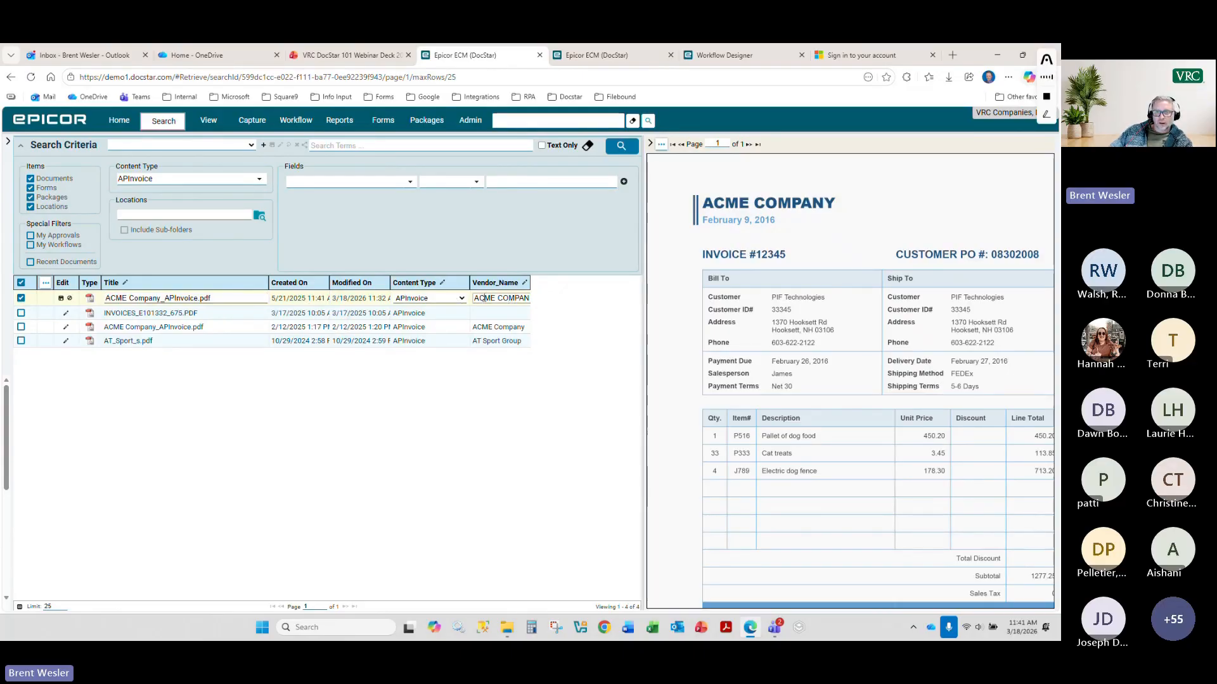
left_click_drag(530, 282, 598, 302)
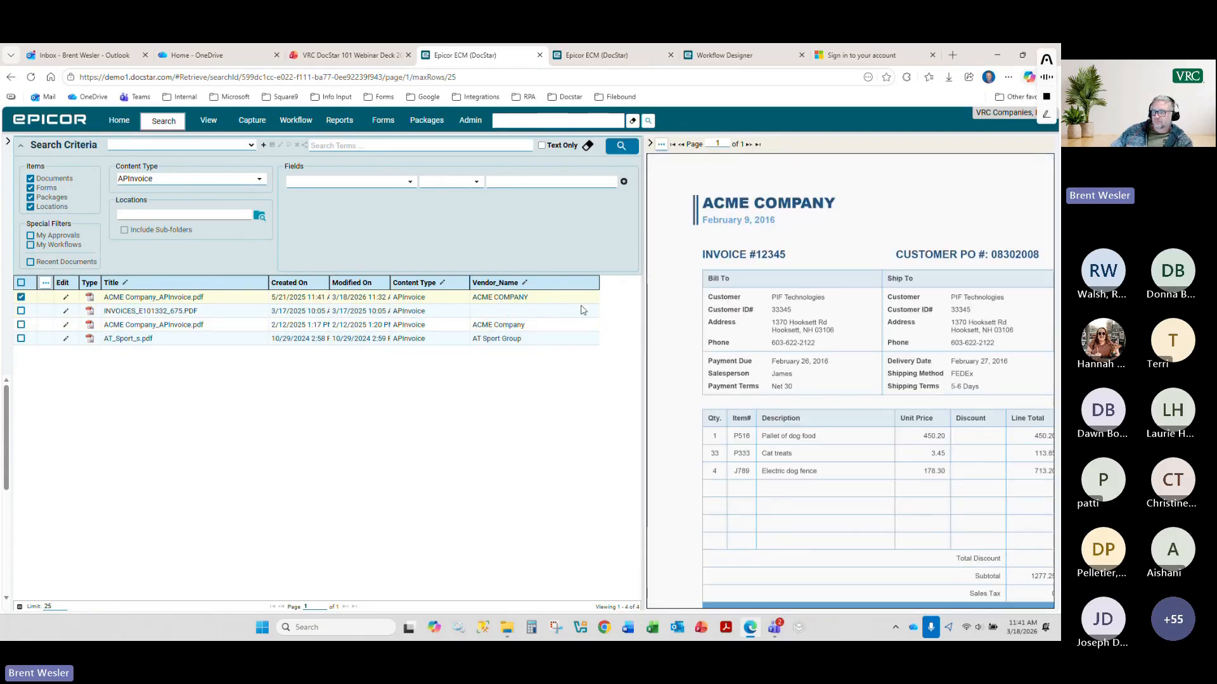
left_click(65, 299)
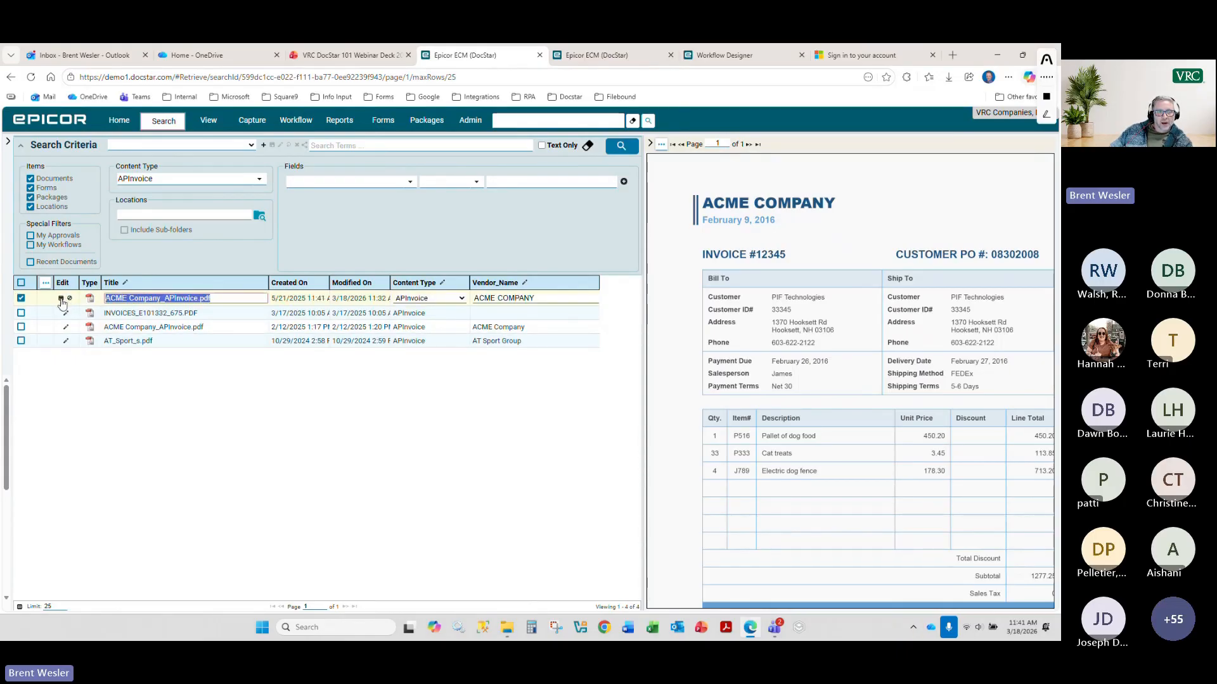
left_click(61, 299)
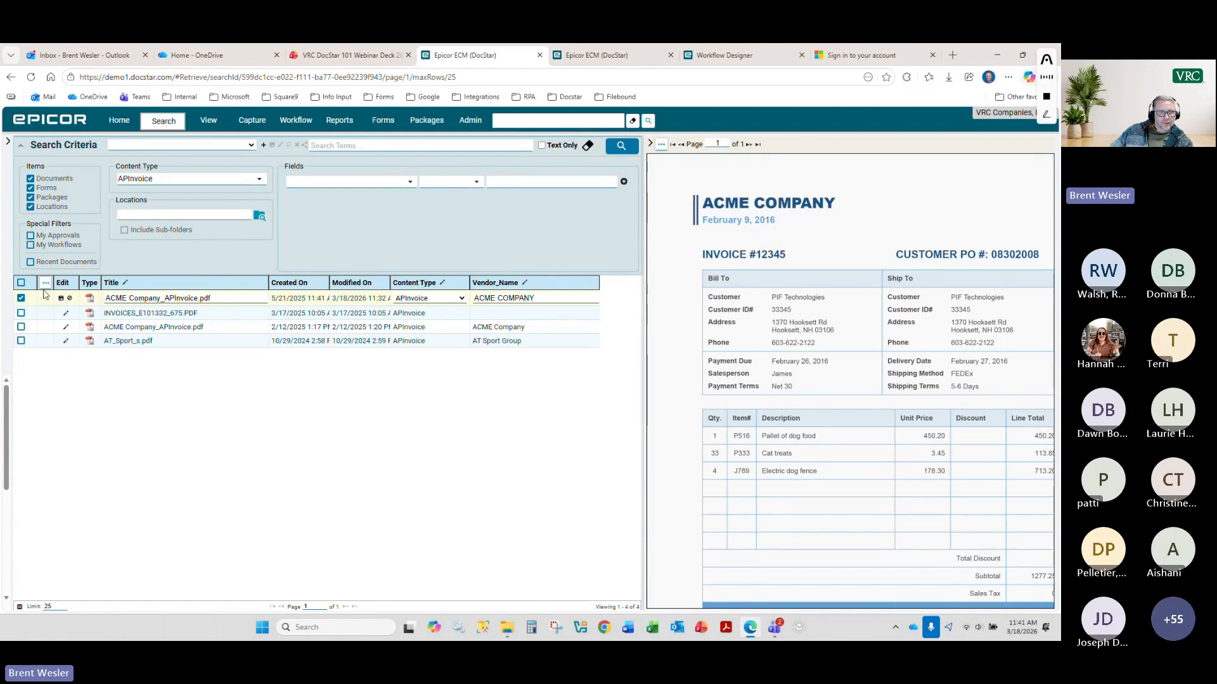
left_click(45, 284)
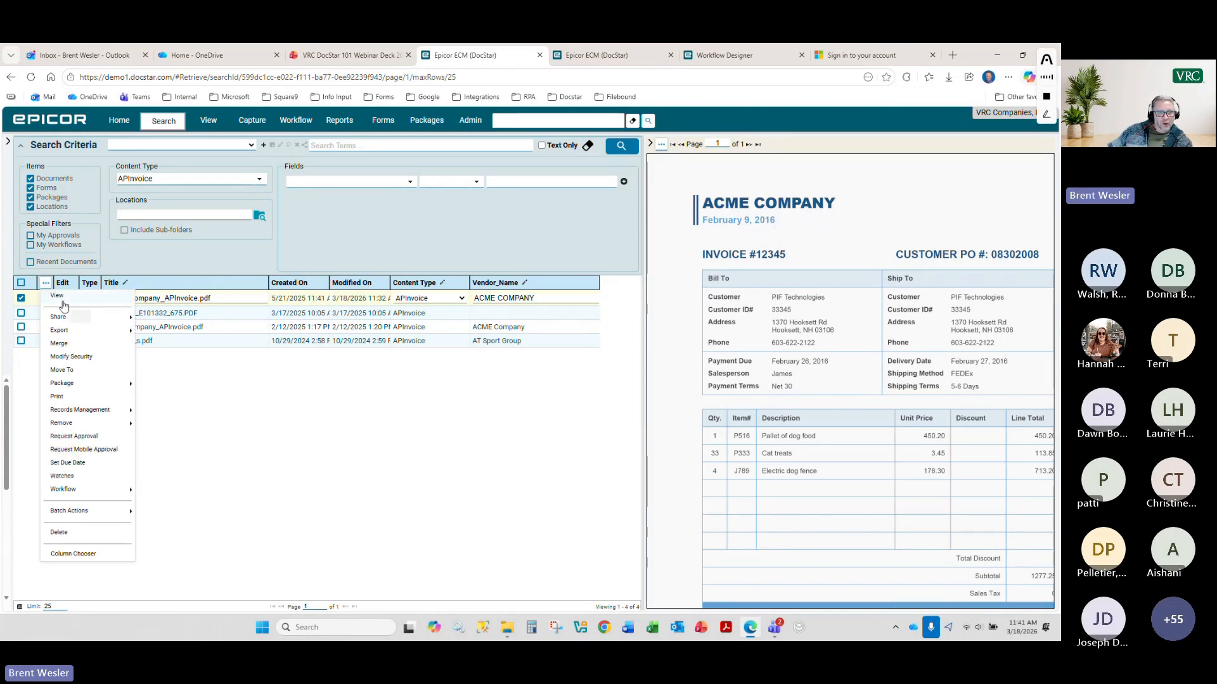
- View the ACME Company invoice, then start and cancel an email of it
left_click(61, 296)
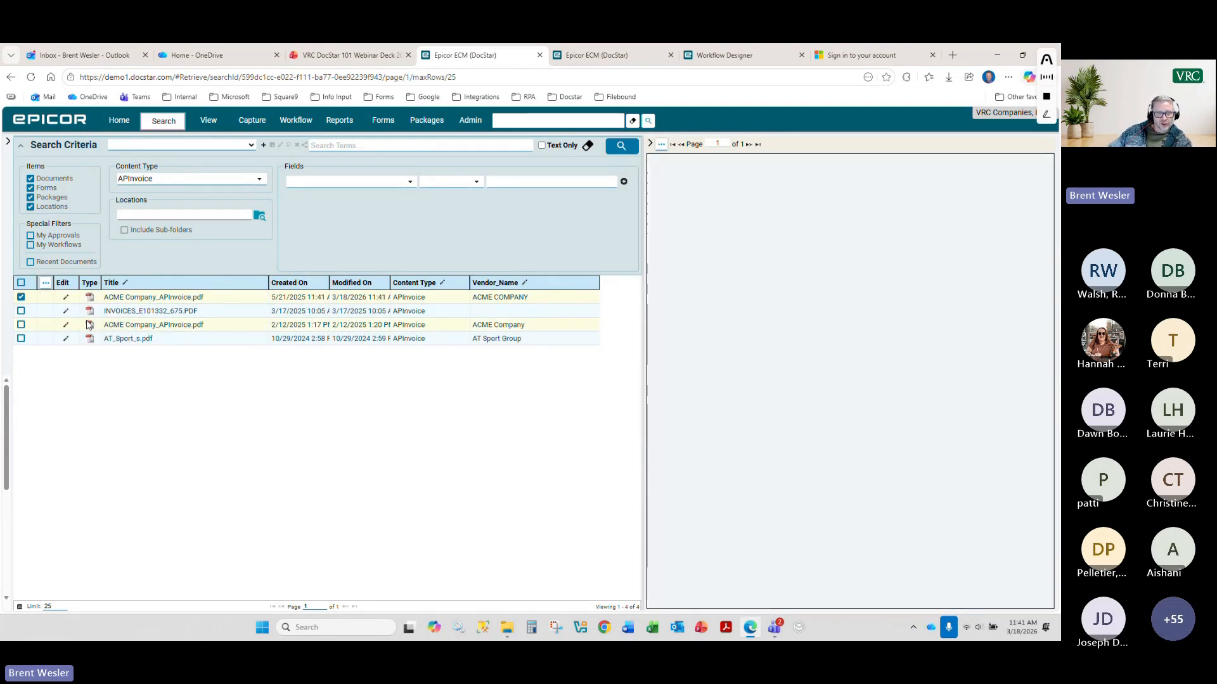
left_click(45, 283)
mouse_move(73, 323)
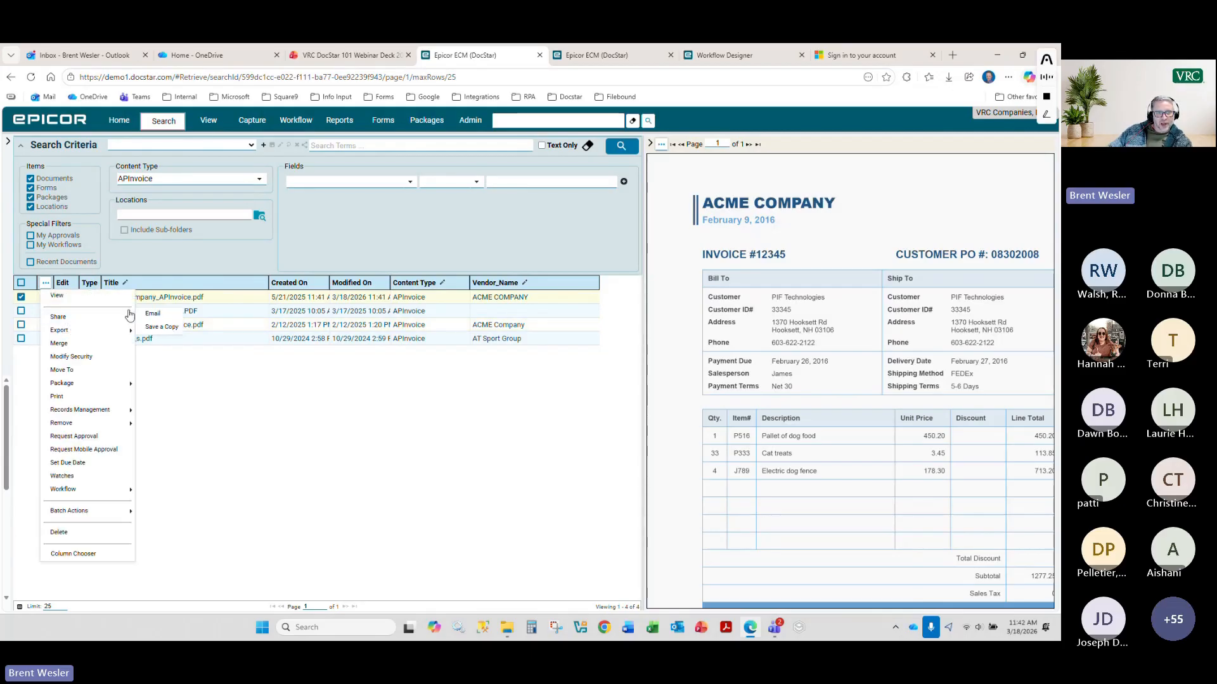
left_click(159, 314)
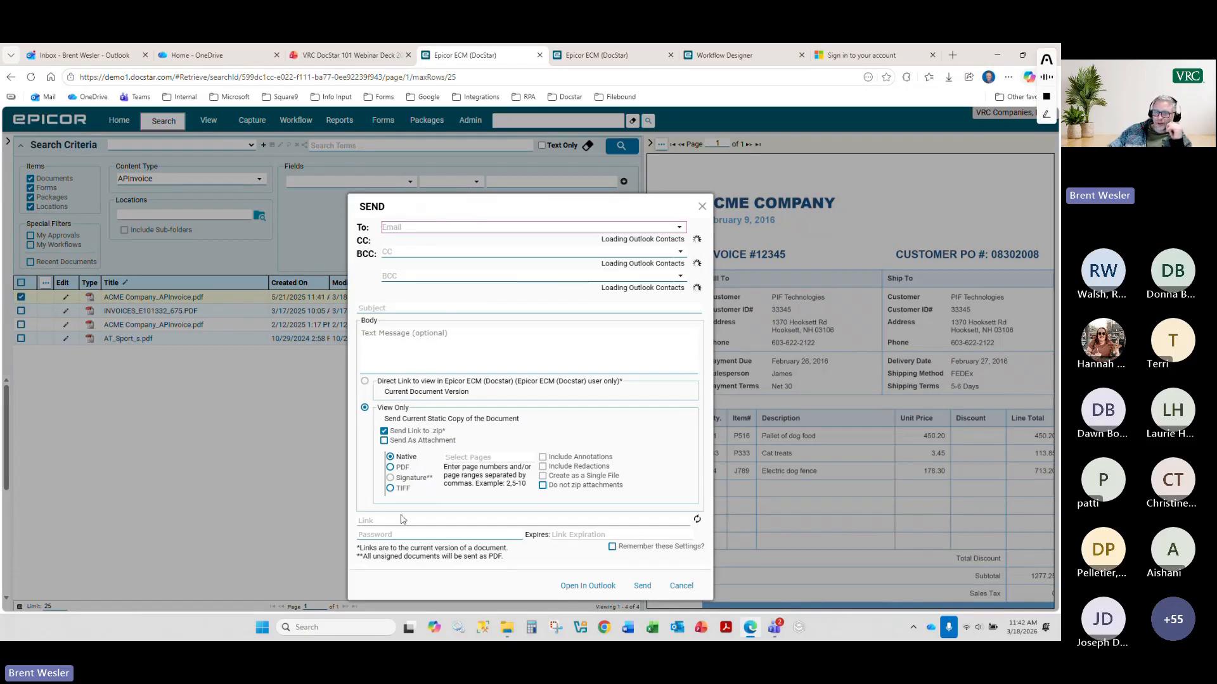
left_click(681, 586)
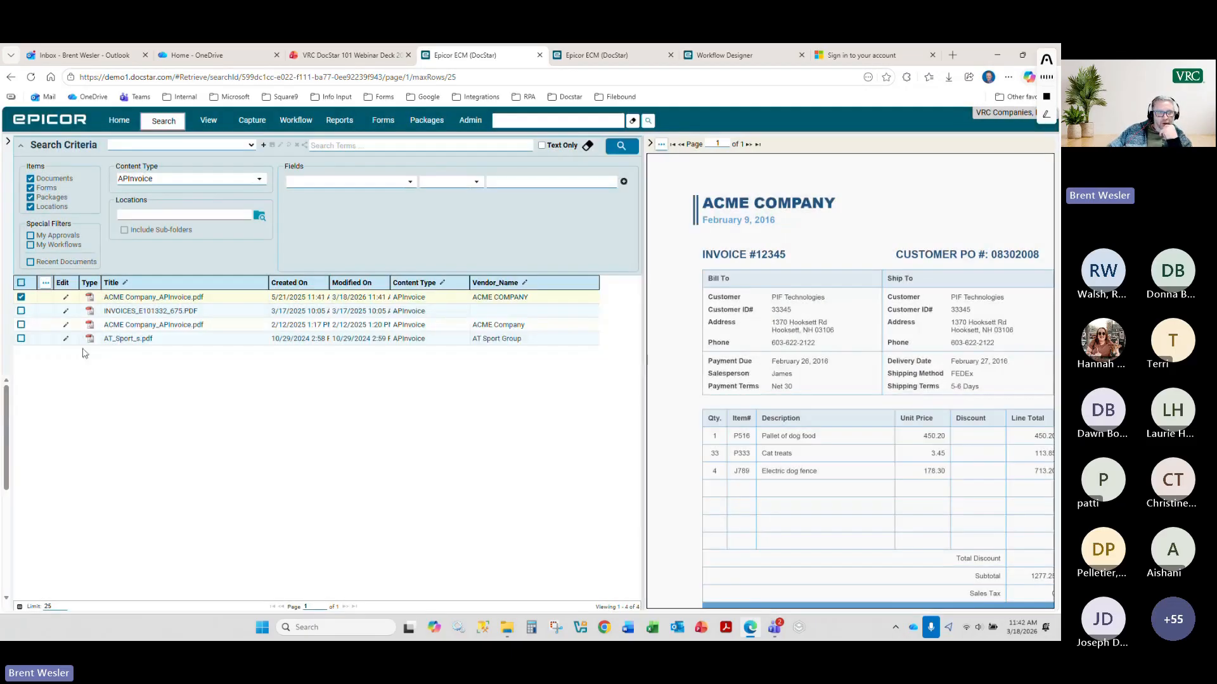
- Tick the second and third invoices and start an email sharing all three
left_click(21, 312)
left_click(21, 324)
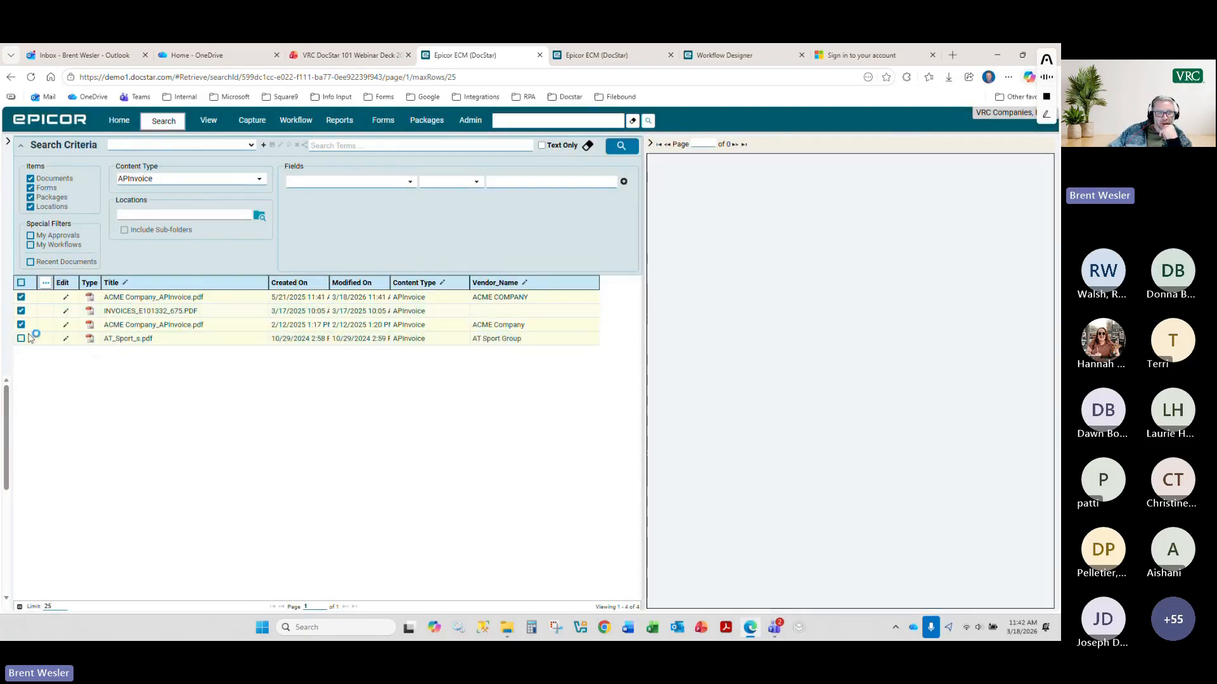
left_click(46, 283)
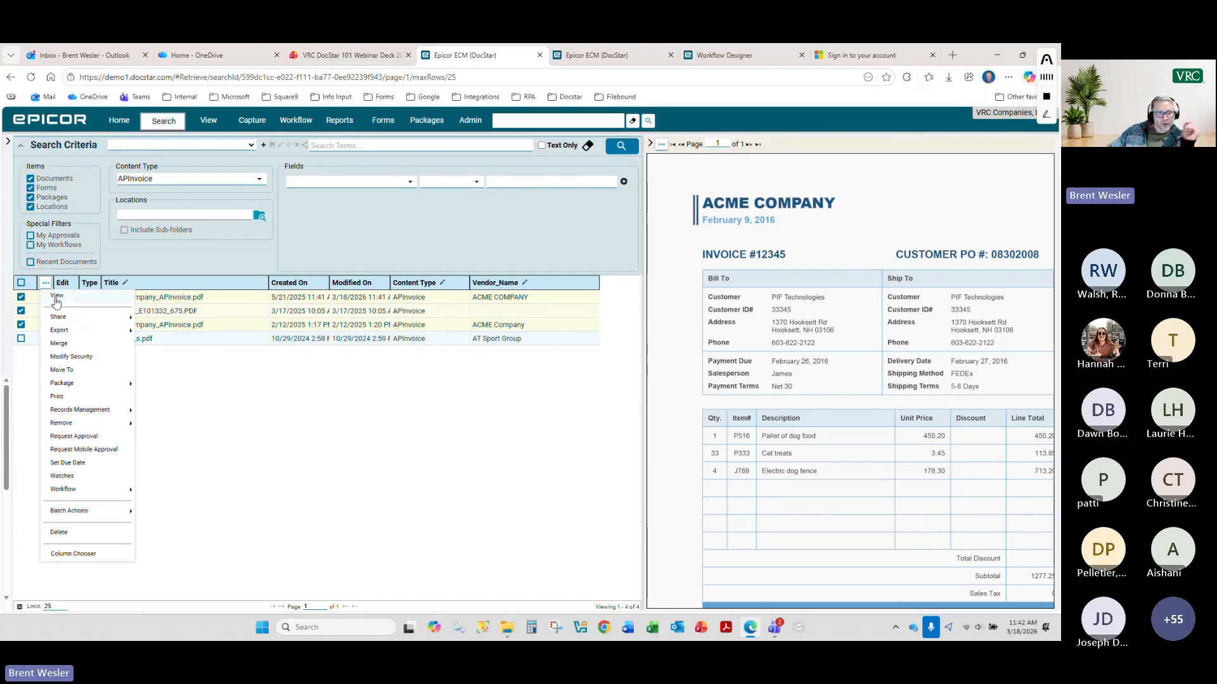
mouse_move(64, 317)
left_click(164, 321)
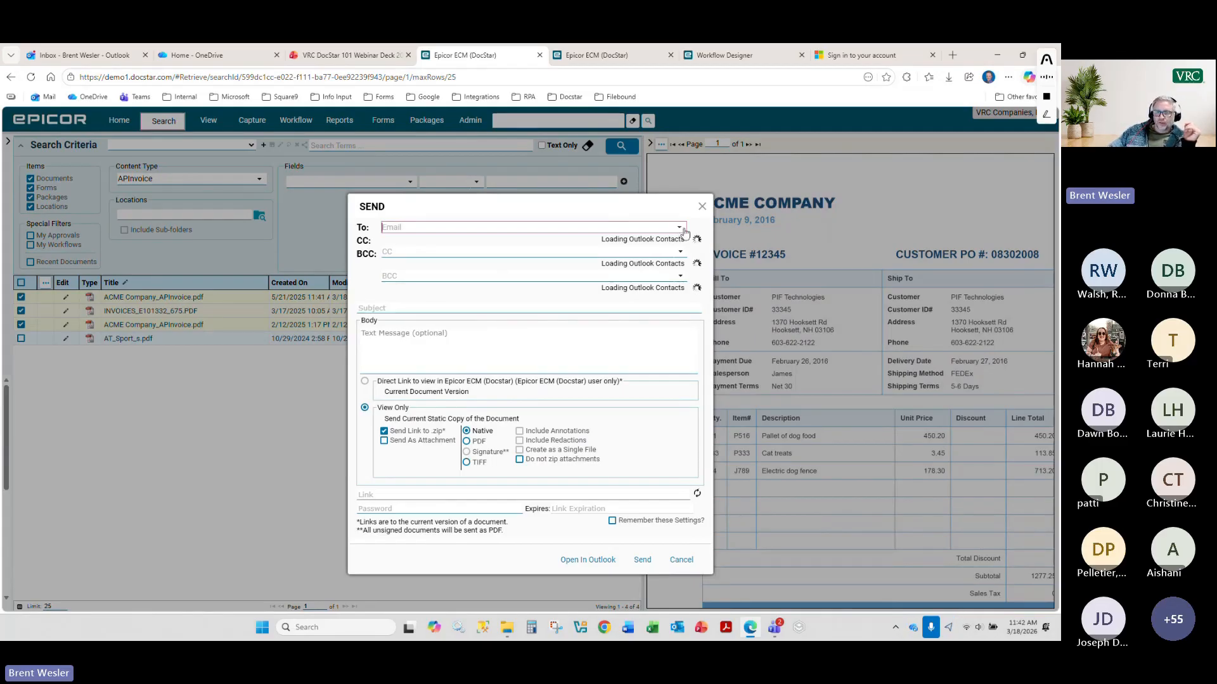
- Address the email to the purchasing contact and choose a view-only static copy
left_click_drag(412, 380, 437, 380)
left_click(365, 385)
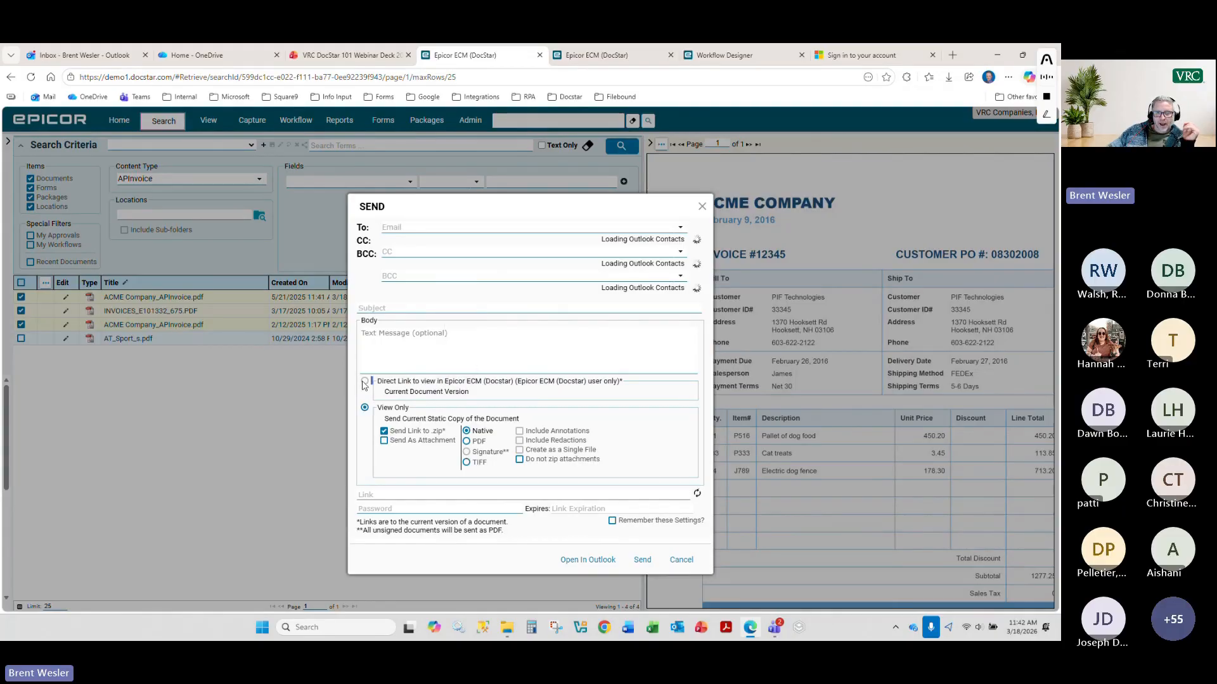
left_click(558, 228)
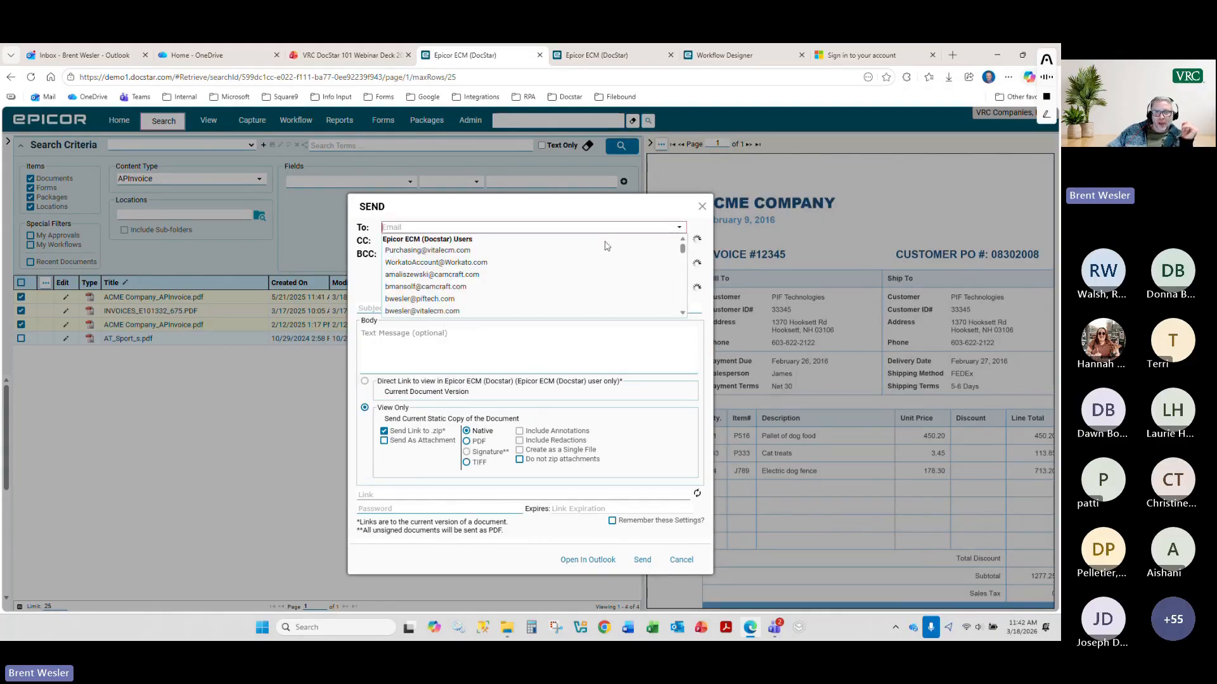
left_click(560, 252)
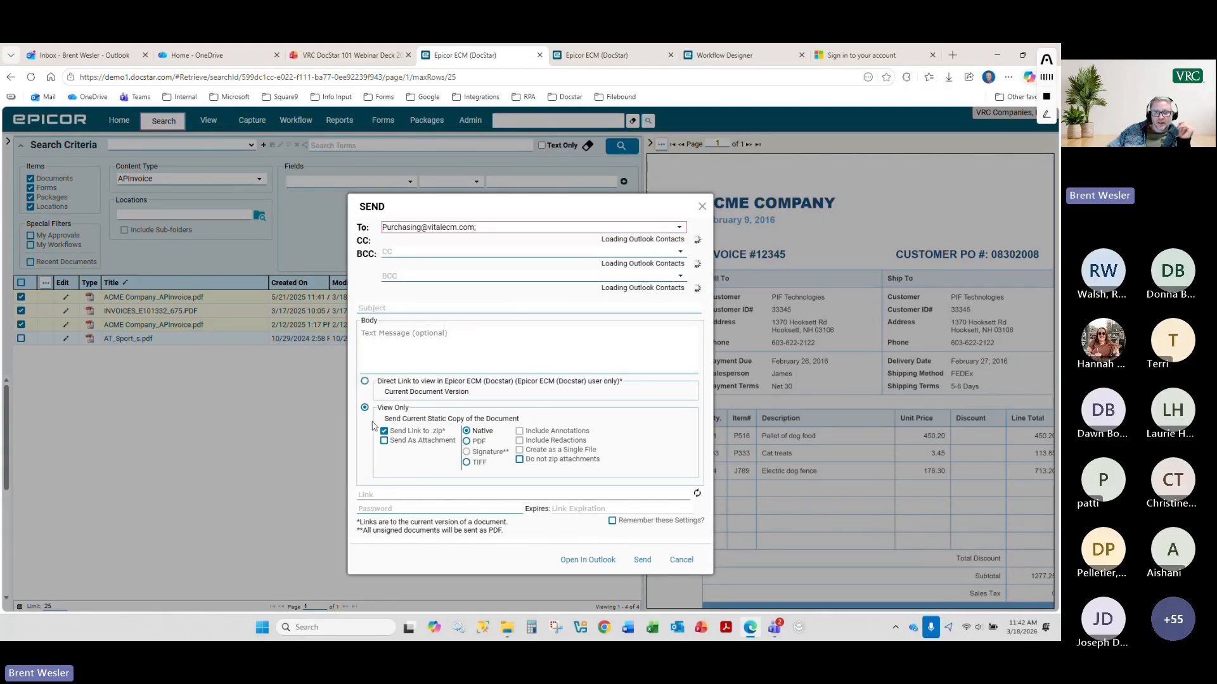
left_click(365, 382)
left_click_drag(392, 384, 453, 392)
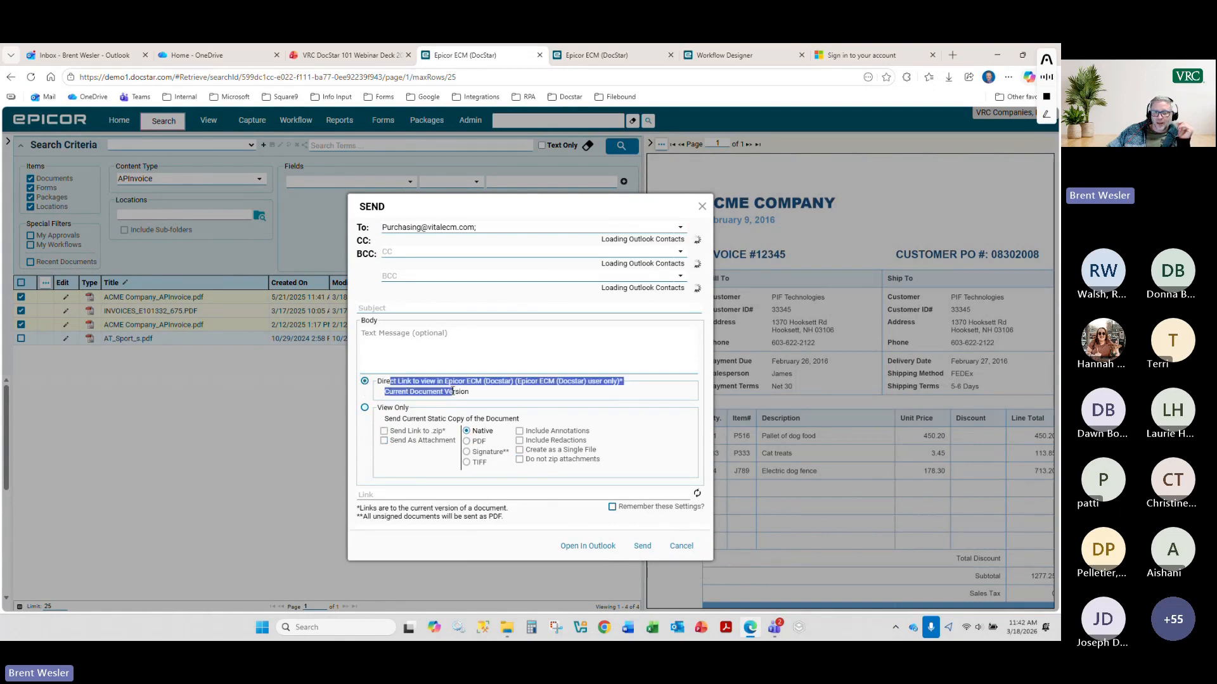
left_click(365, 408)
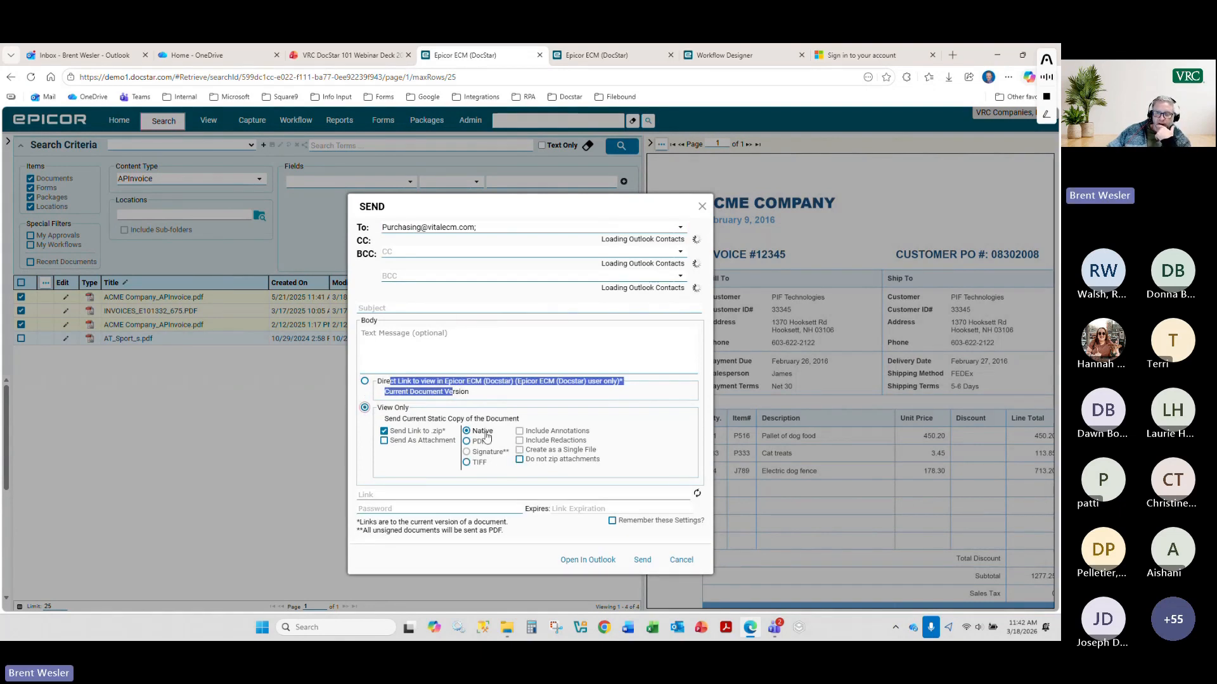
- Generate the download link without a password or expiration, and pass the message to Outlook
left_click(697, 494)
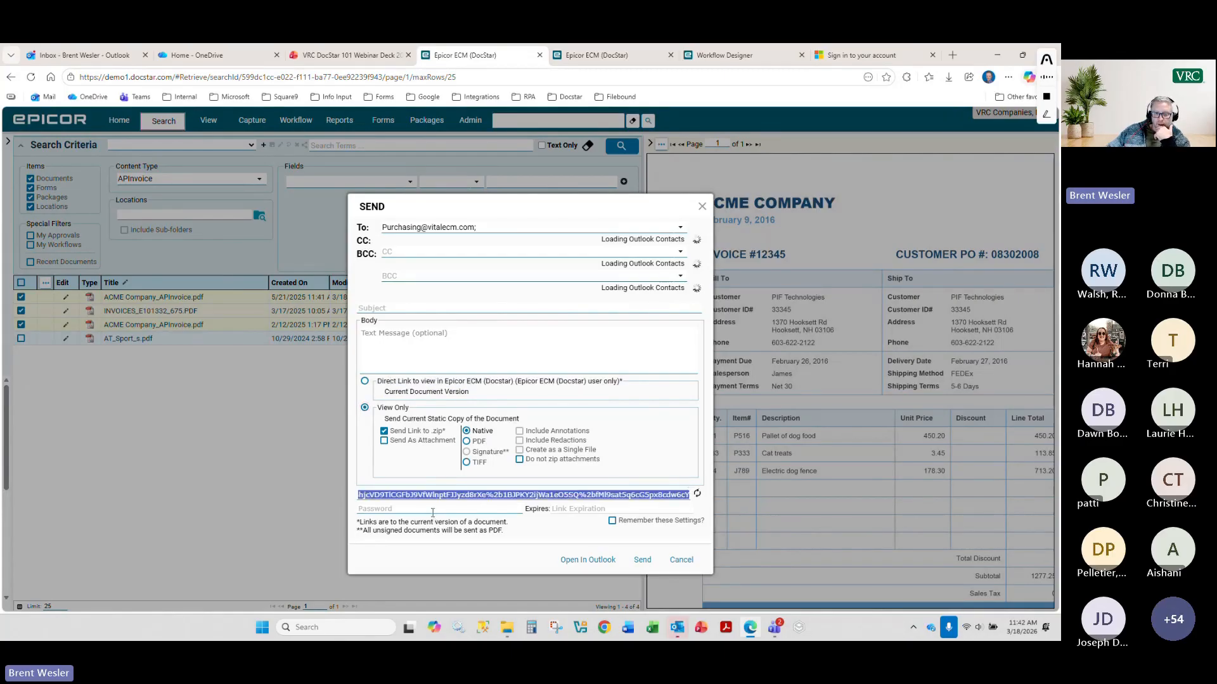
left_click(484, 507)
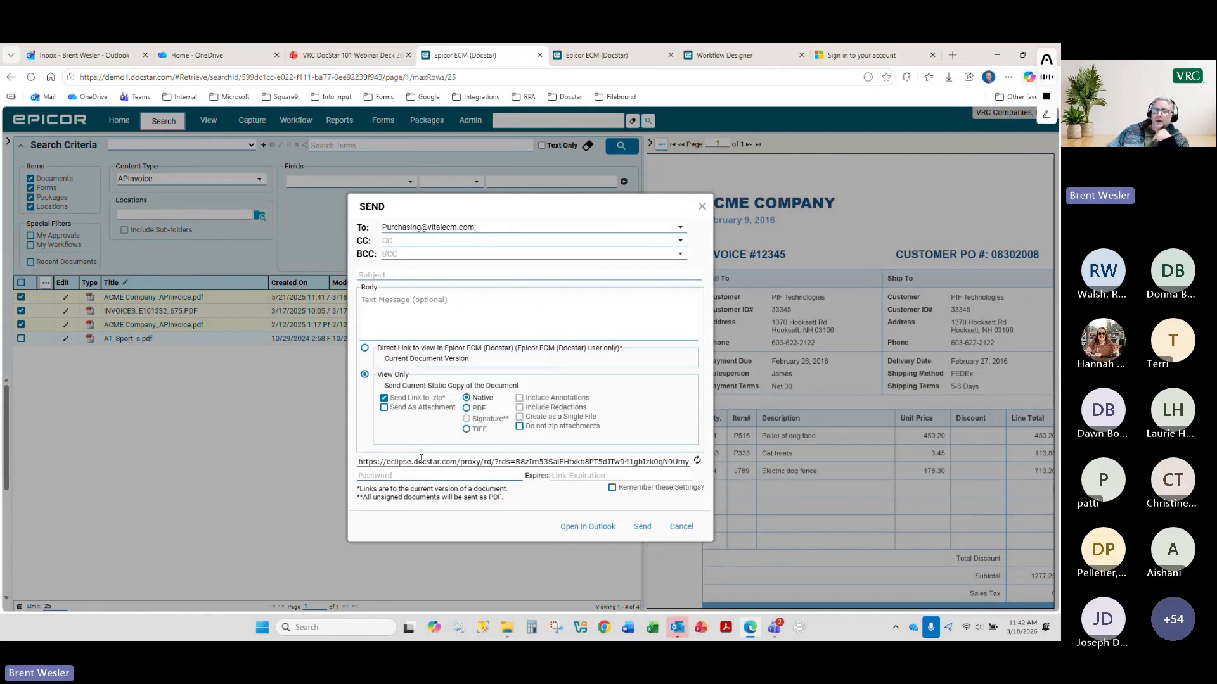
left_click_drag(390, 348, 418, 353)
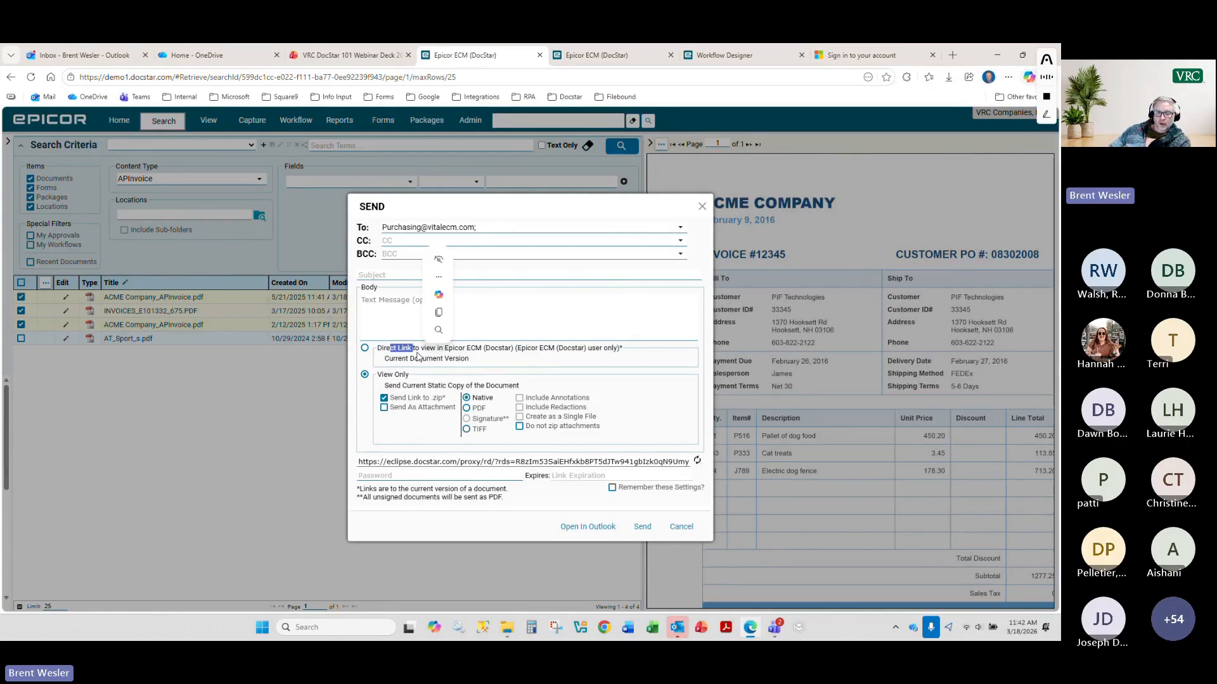
left_click(443, 464)
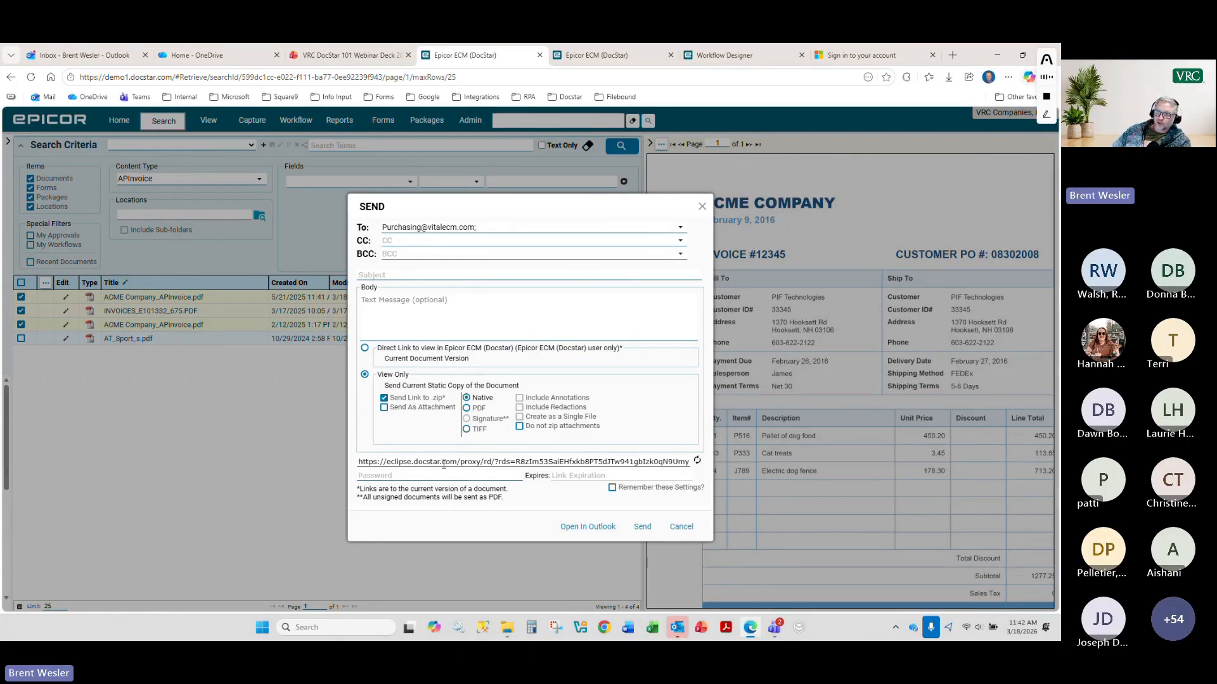
left_click(629, 477)
left_click(597, 506)
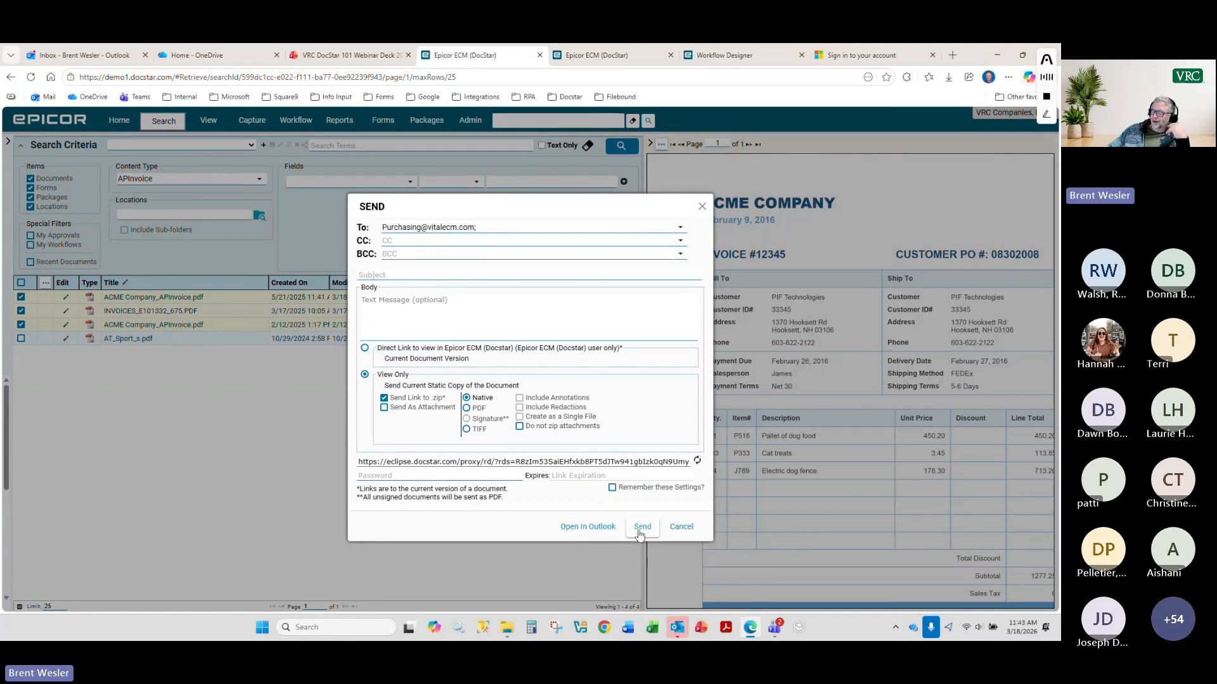
left_click(597, 529)
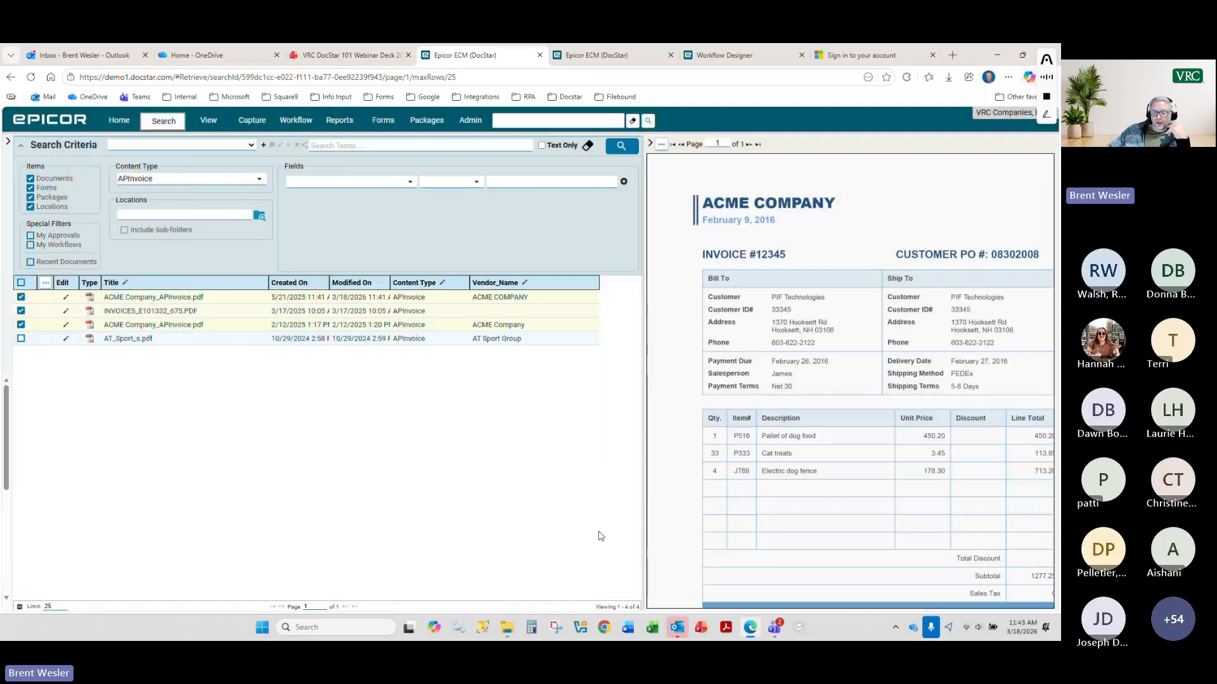
- Select the download link in the Outlook draft, then close the draft without saving
left_click(674, 630)
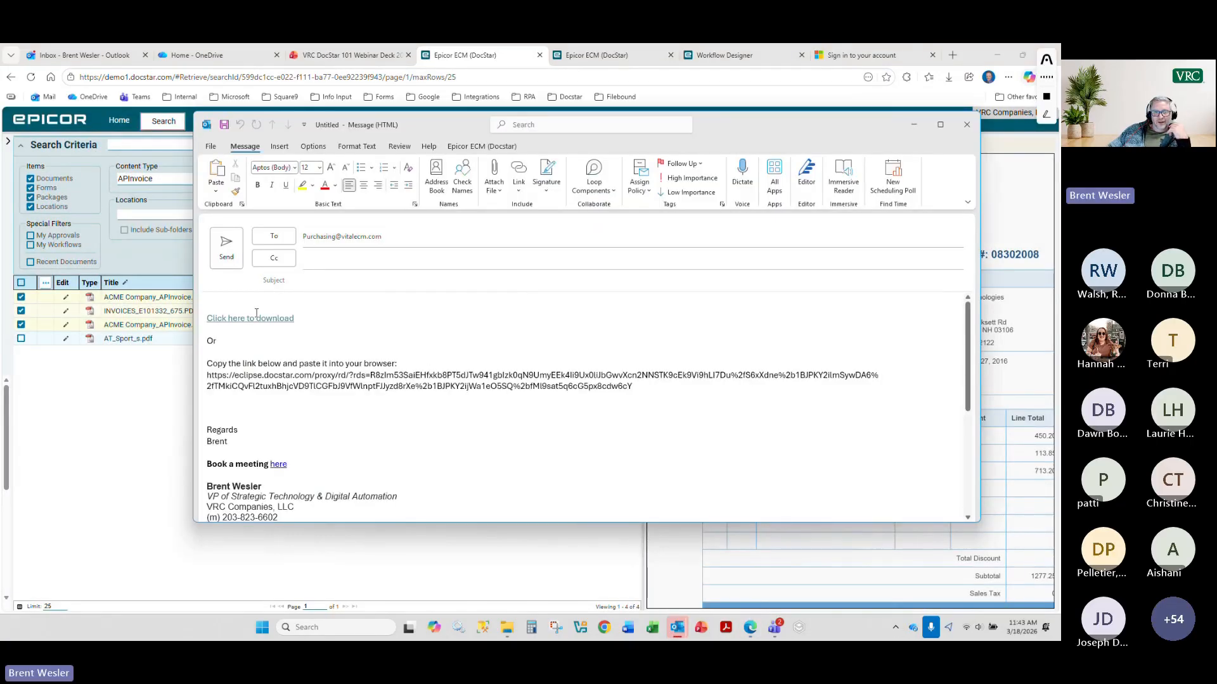
triple_click(256, 374)
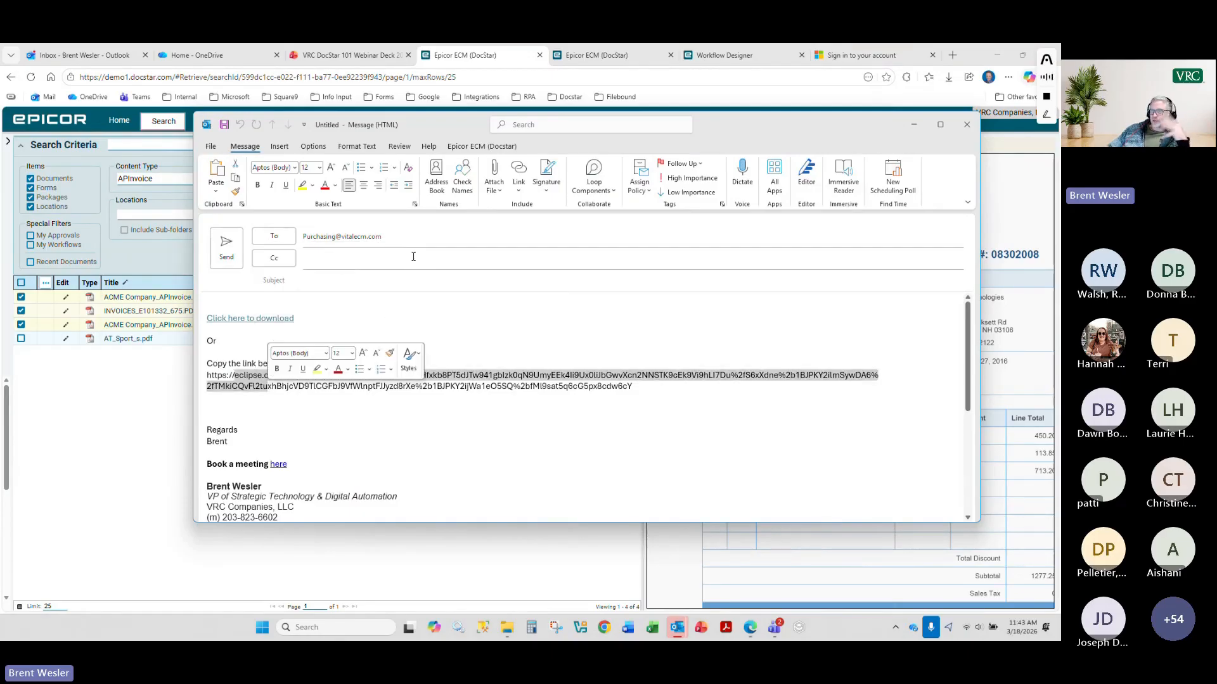
left_click(968, 127)
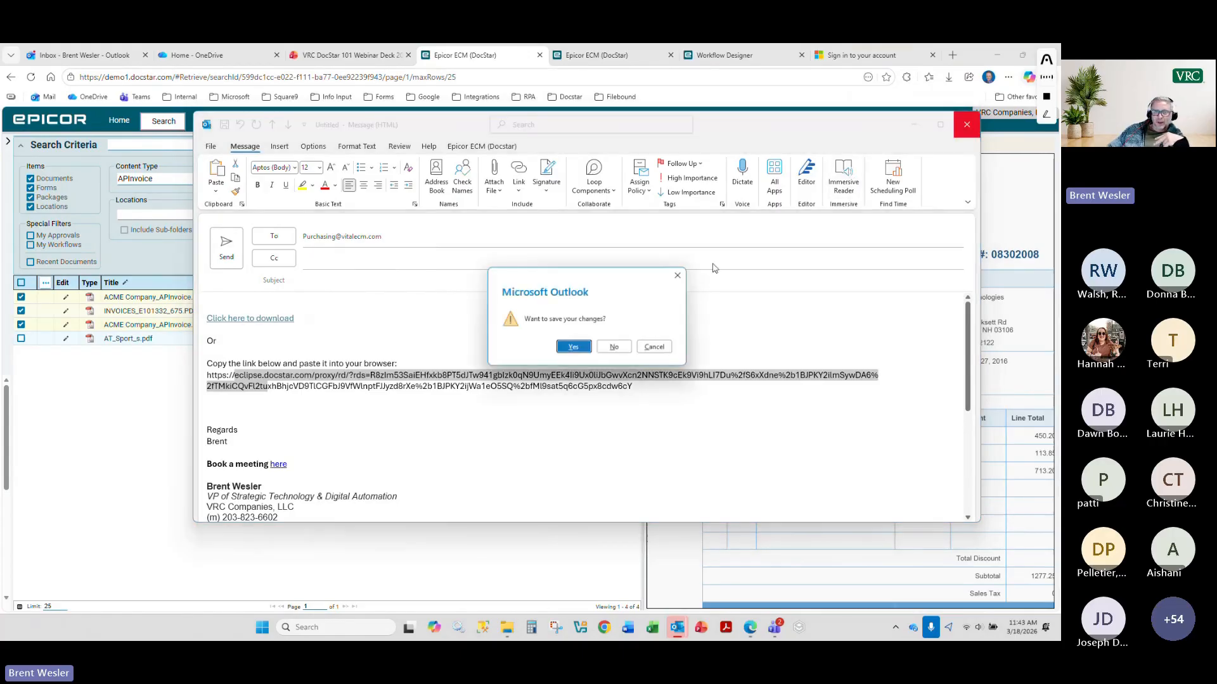
left_click(609, 347)
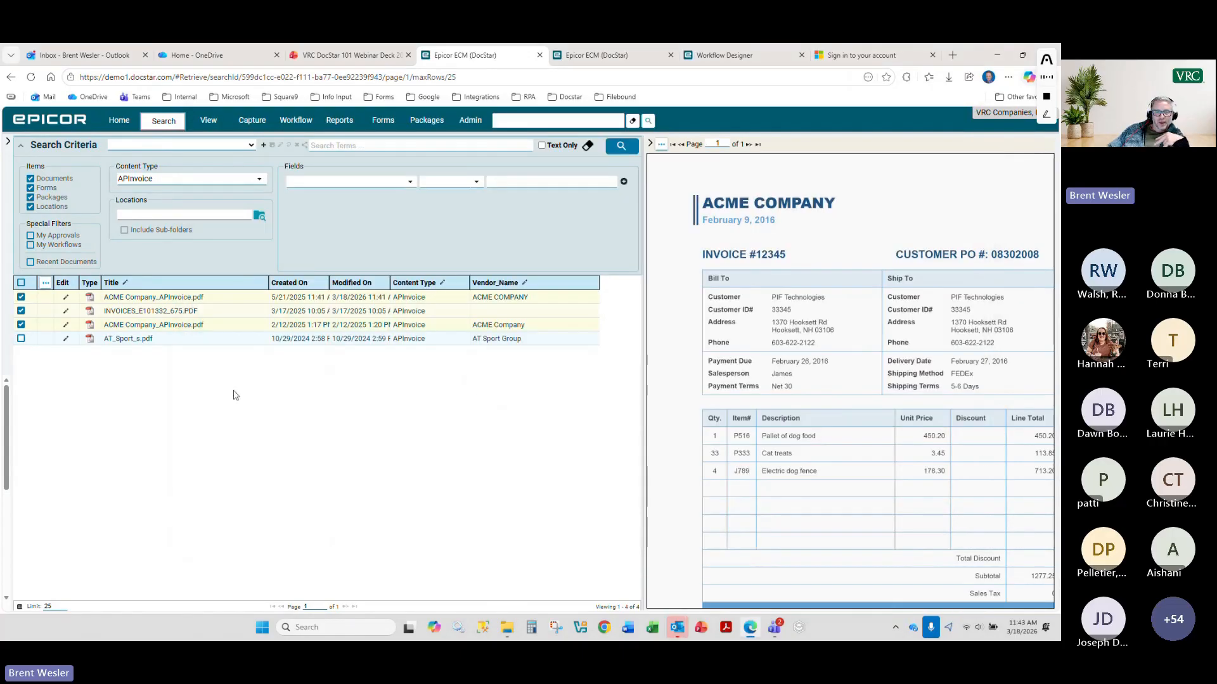
left_click(46, 282)
- Start an email for the three checked invoices, then cancel it
mouse_move(64, 317)
left_click(173, 314)
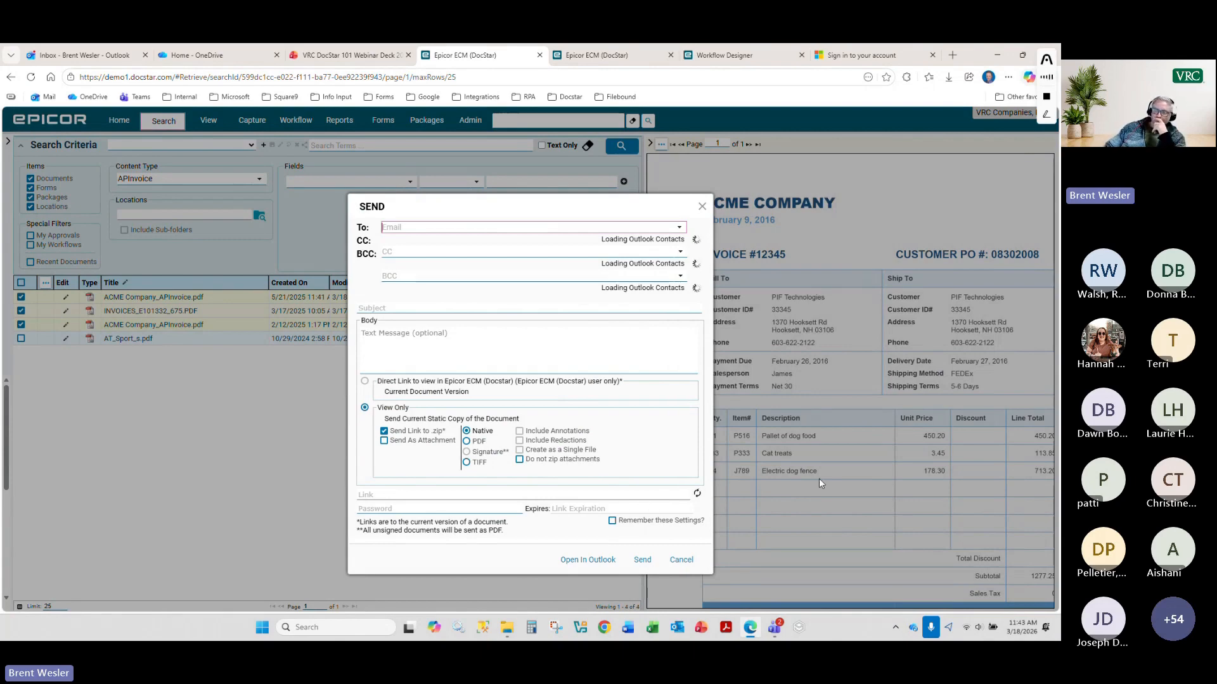
left_click(682, 560)
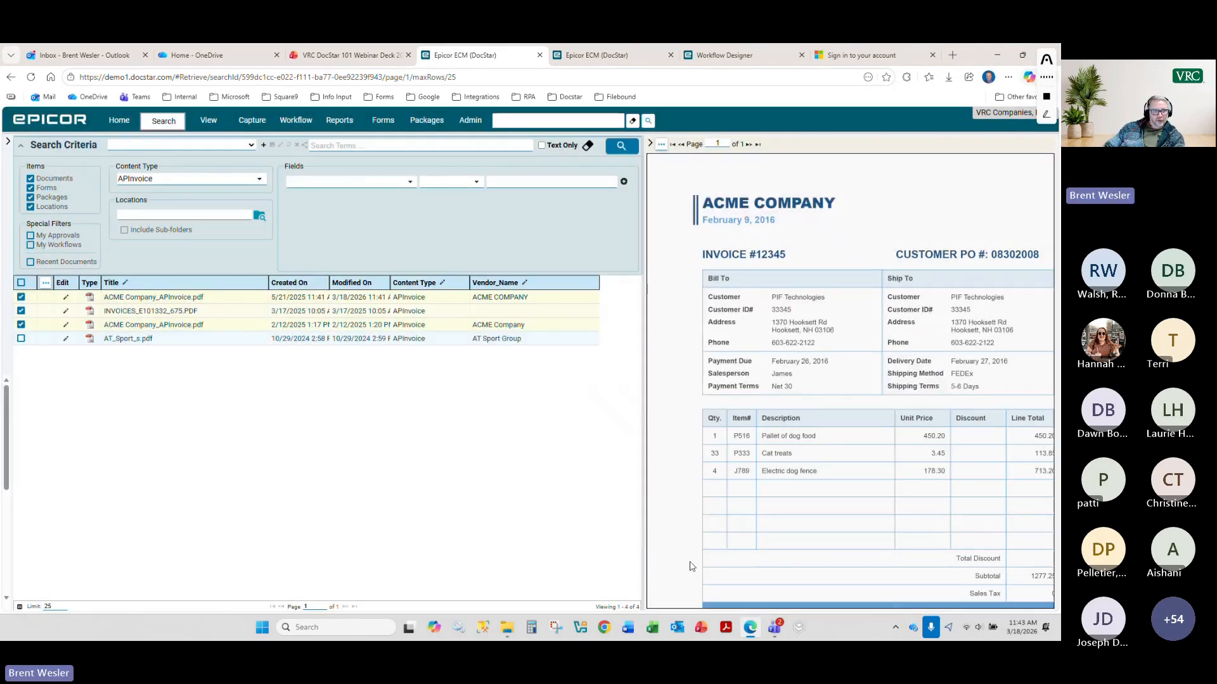
- Save a copy of the checked invoices as one combined PDF file
left_click(45, 283)
mouse_move(67, 317)
left_click(162, 331)
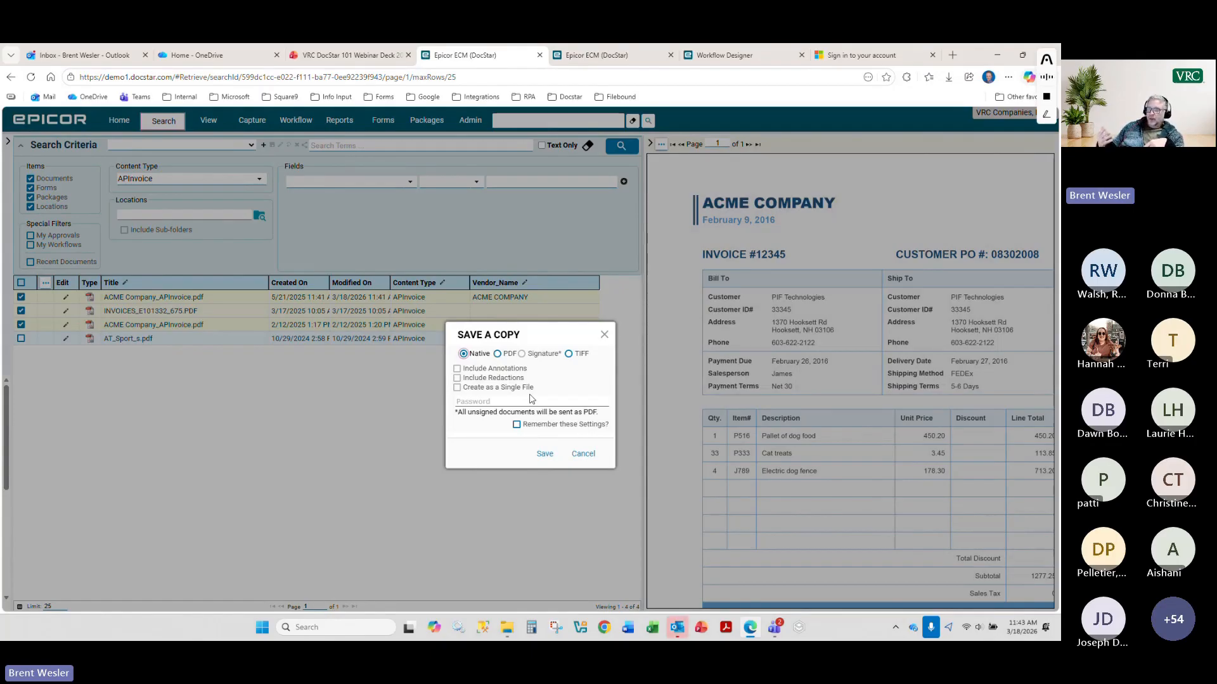
left_click(505, 355)
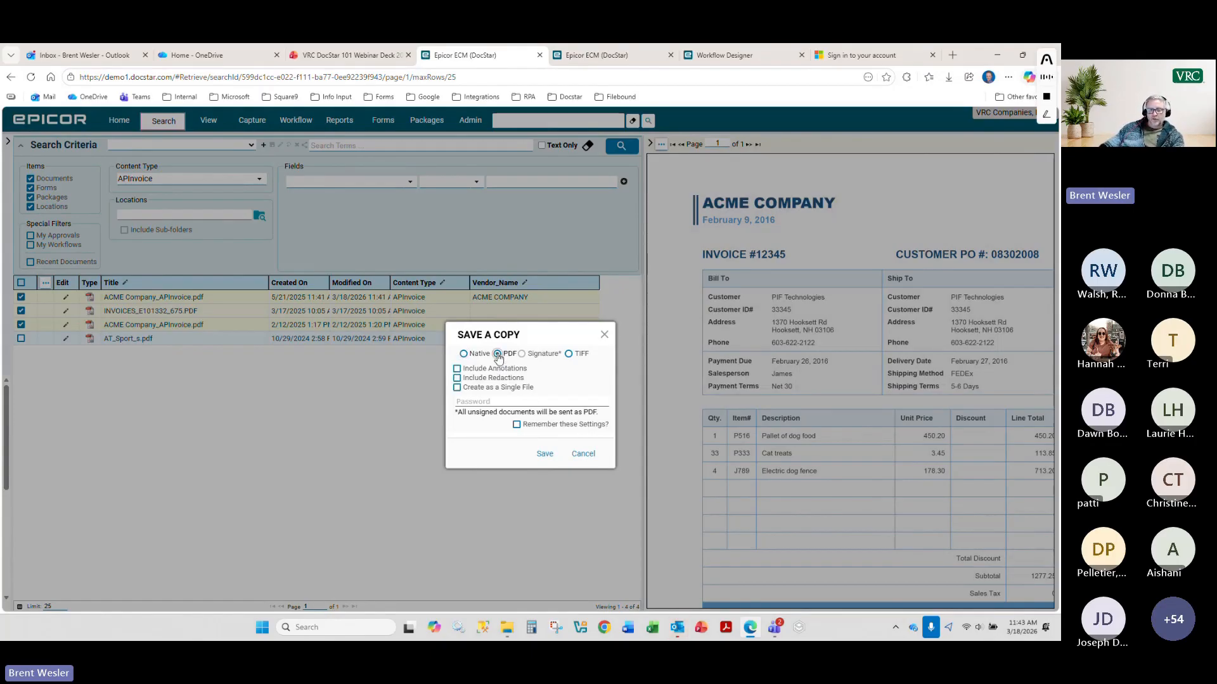
left_click(457, 387)
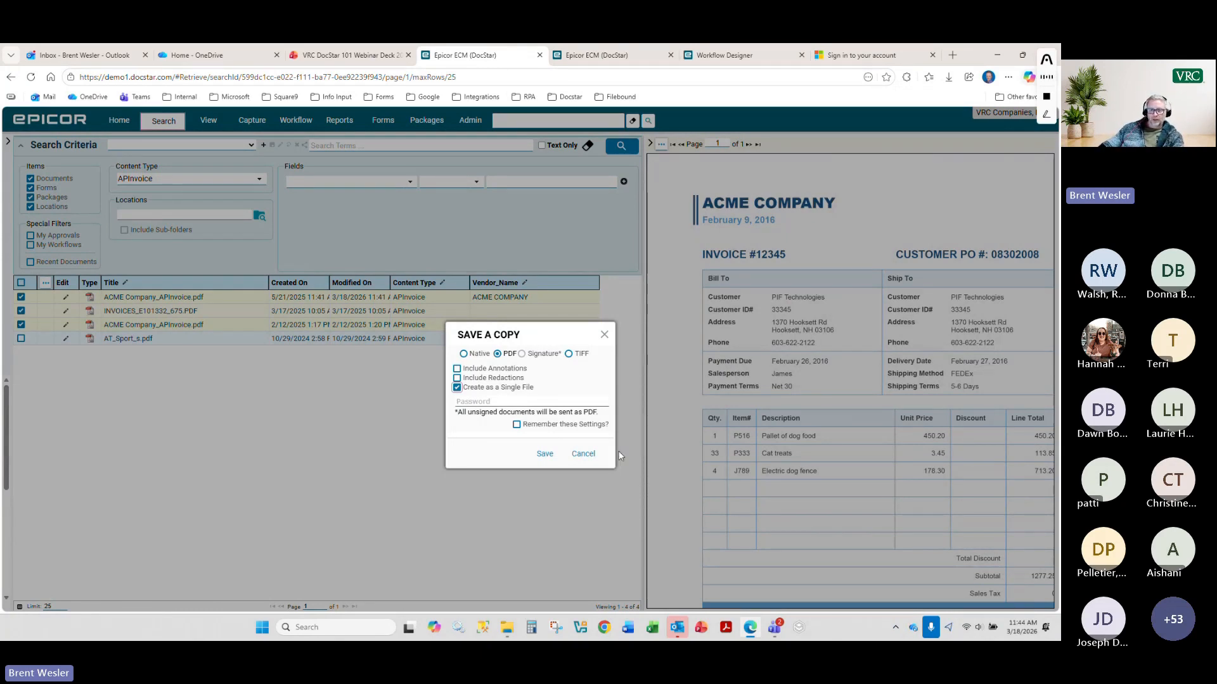
left_click(588, 454)
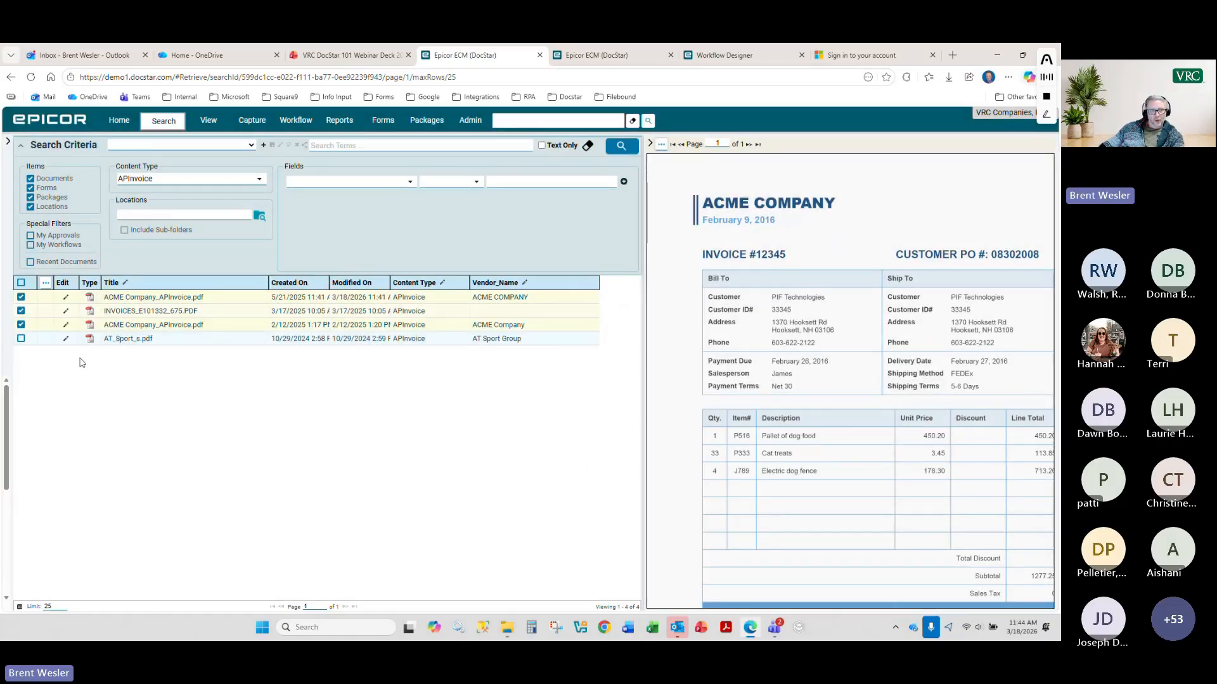
- Review the Records Management actions for the checked invoices, then go to the Admin area
left_click(45, 284)
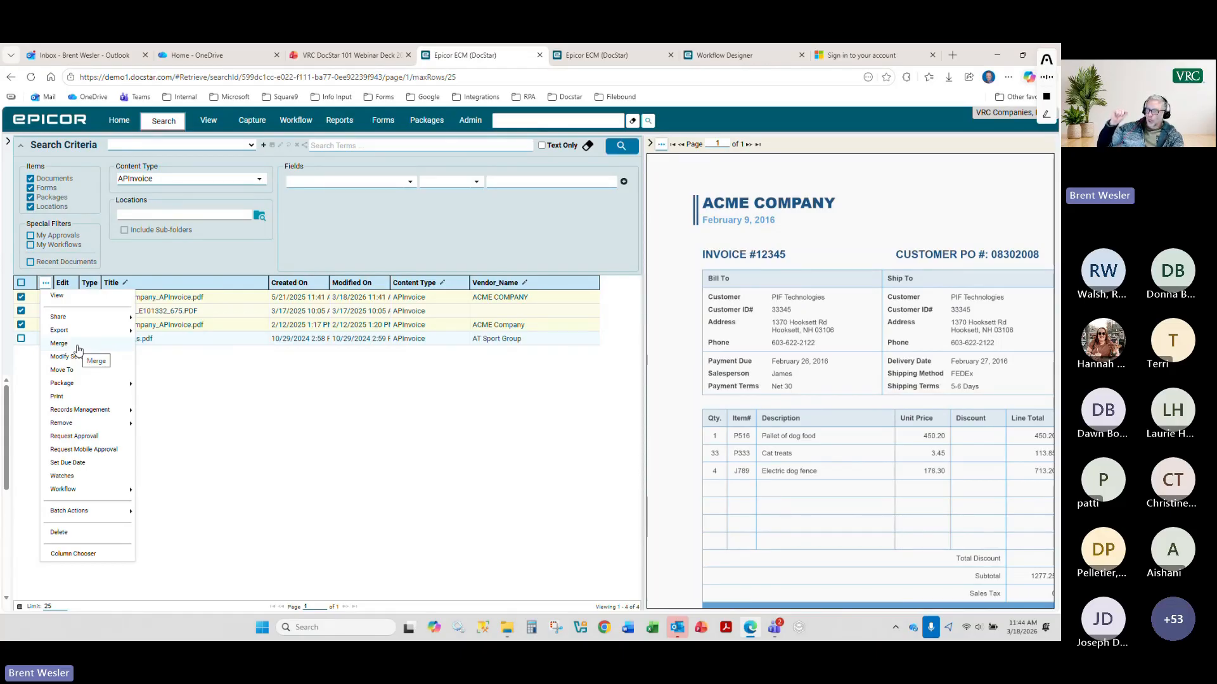
left_click(251, 381)
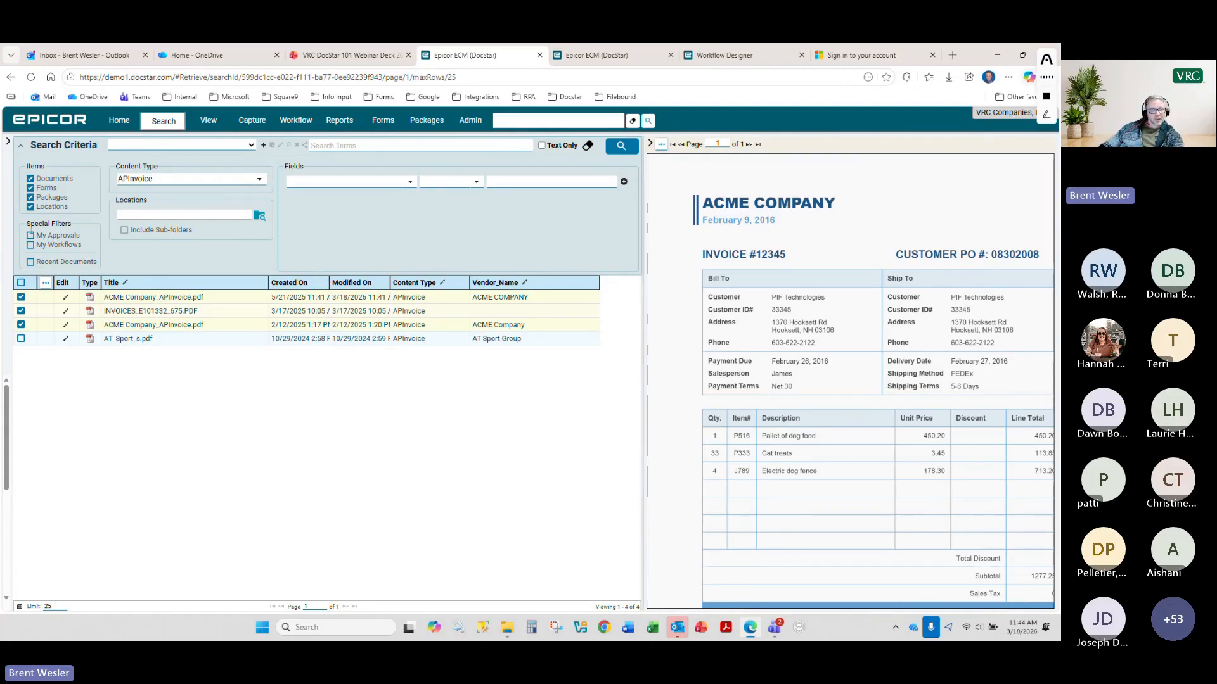
left_click(46, 283)
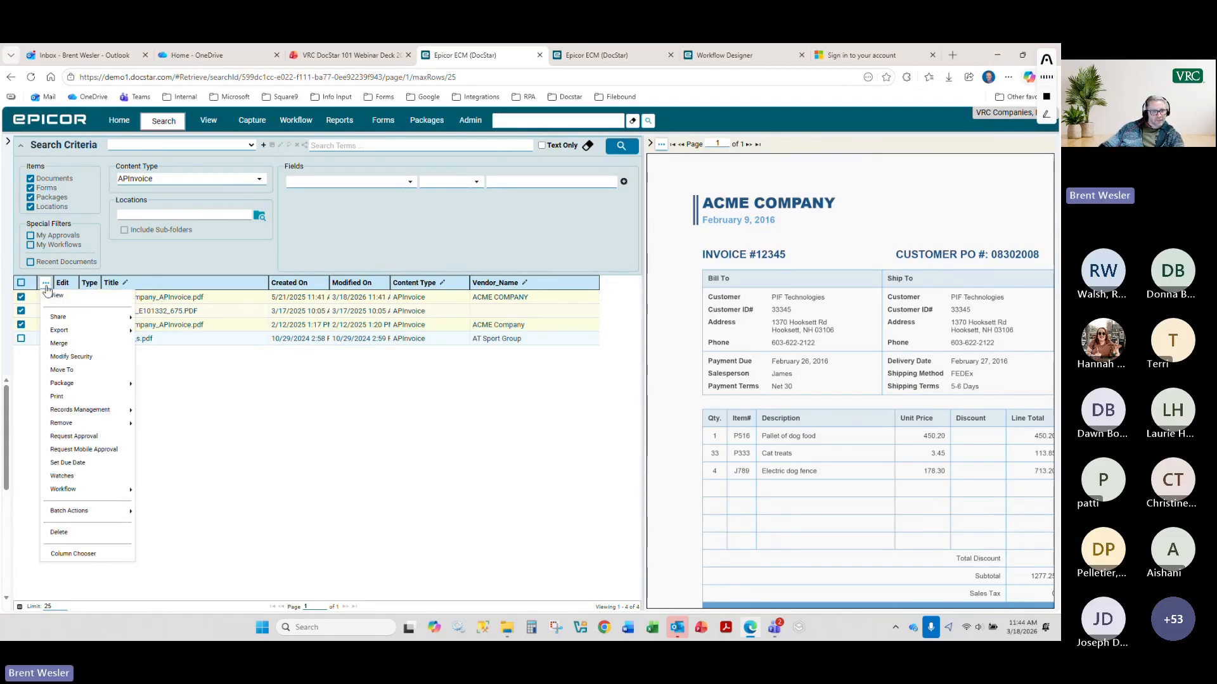
mouse_move(99, 413)
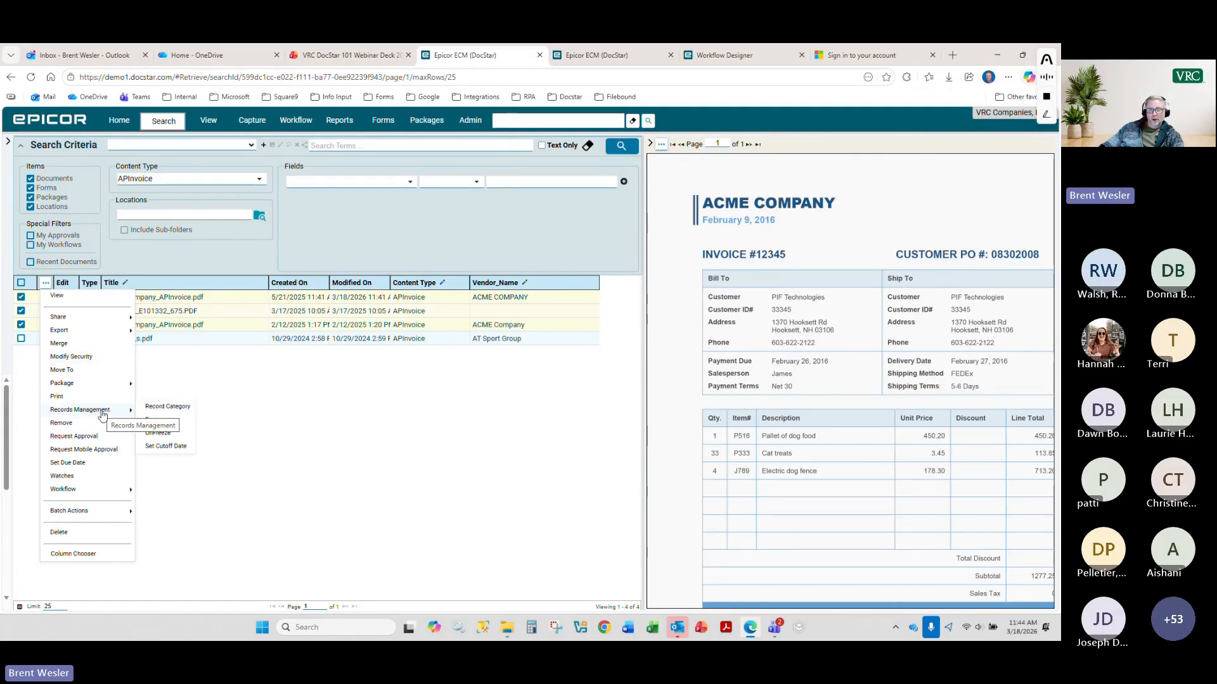
left_click(290, 396)
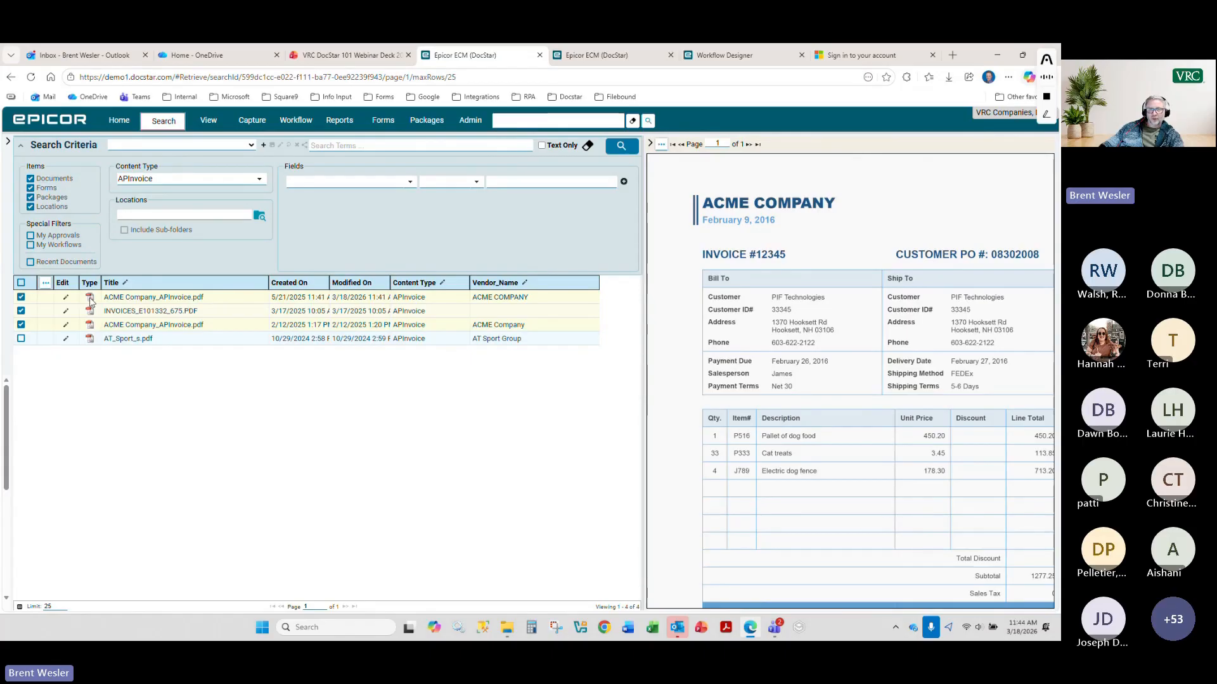
left_click(472, 121)
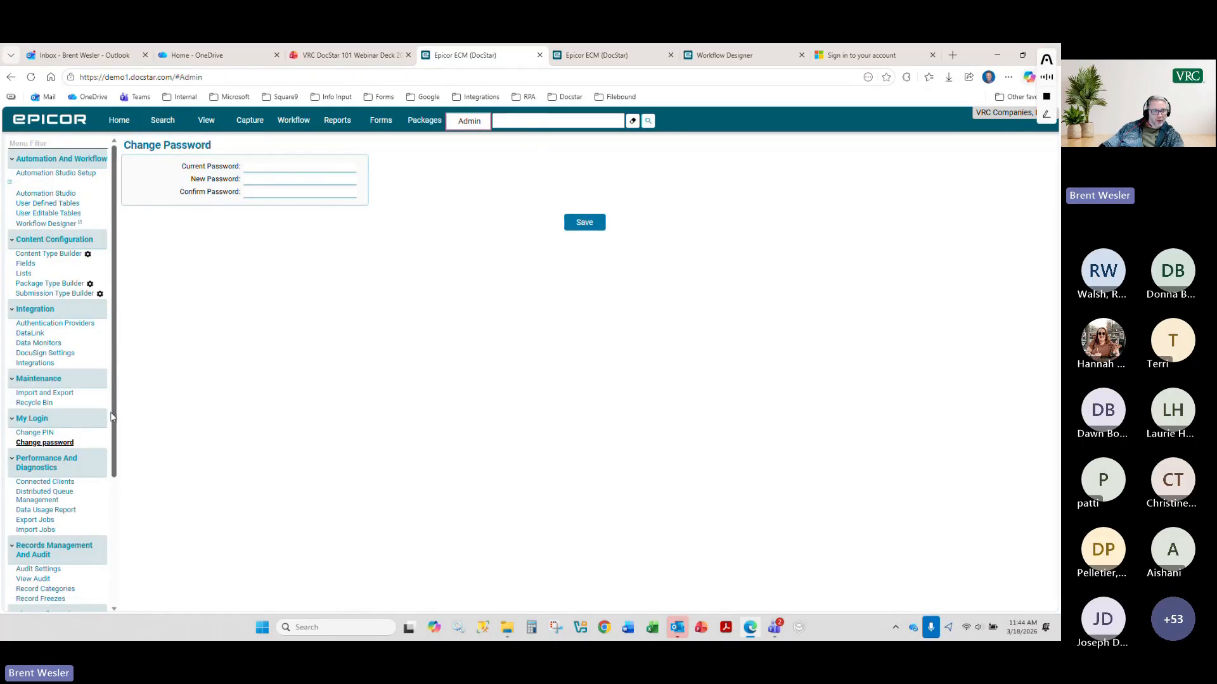
- Load the 7Years record category: 84-month retention from Invoice_Date for AP Invoice
scroll(76, 443, "down", 2)
left_click(52, 460)
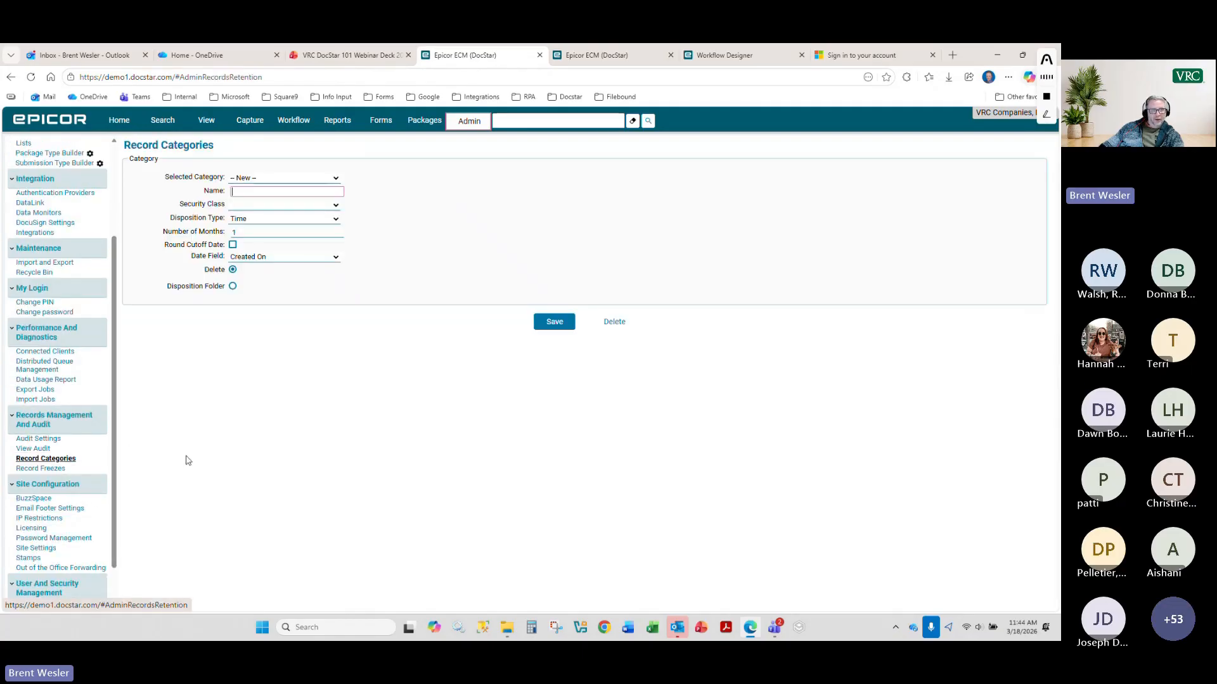
left_click(337, 180)
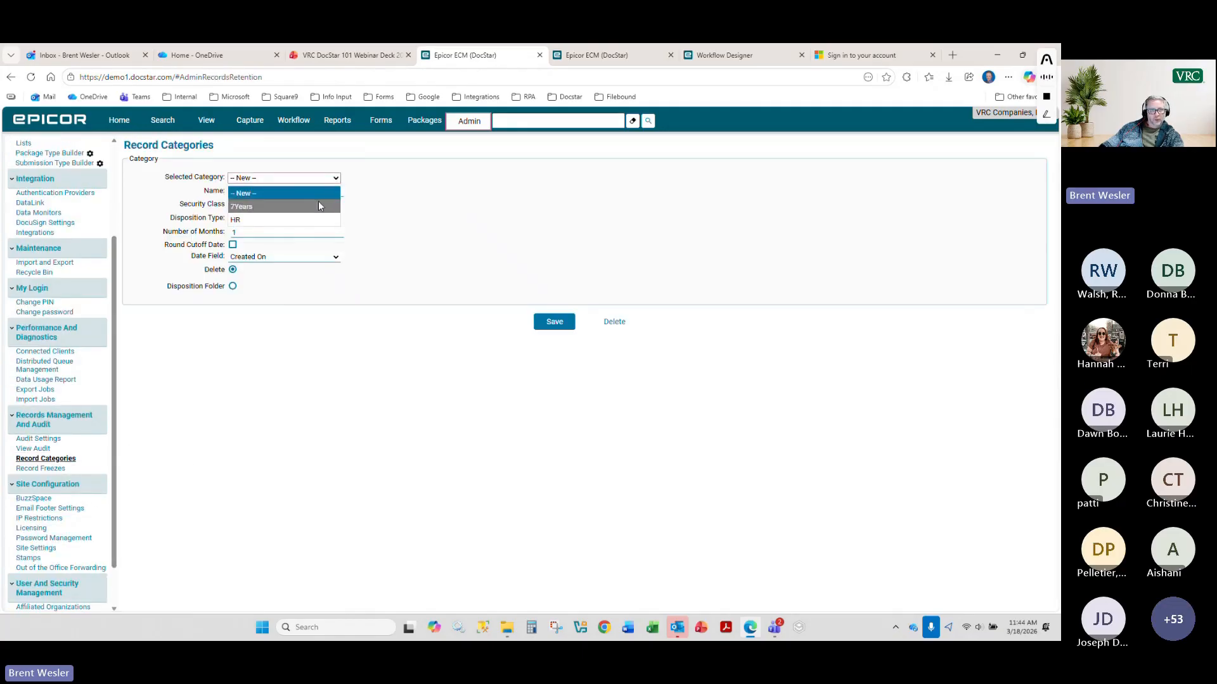
left_click(282, 207)
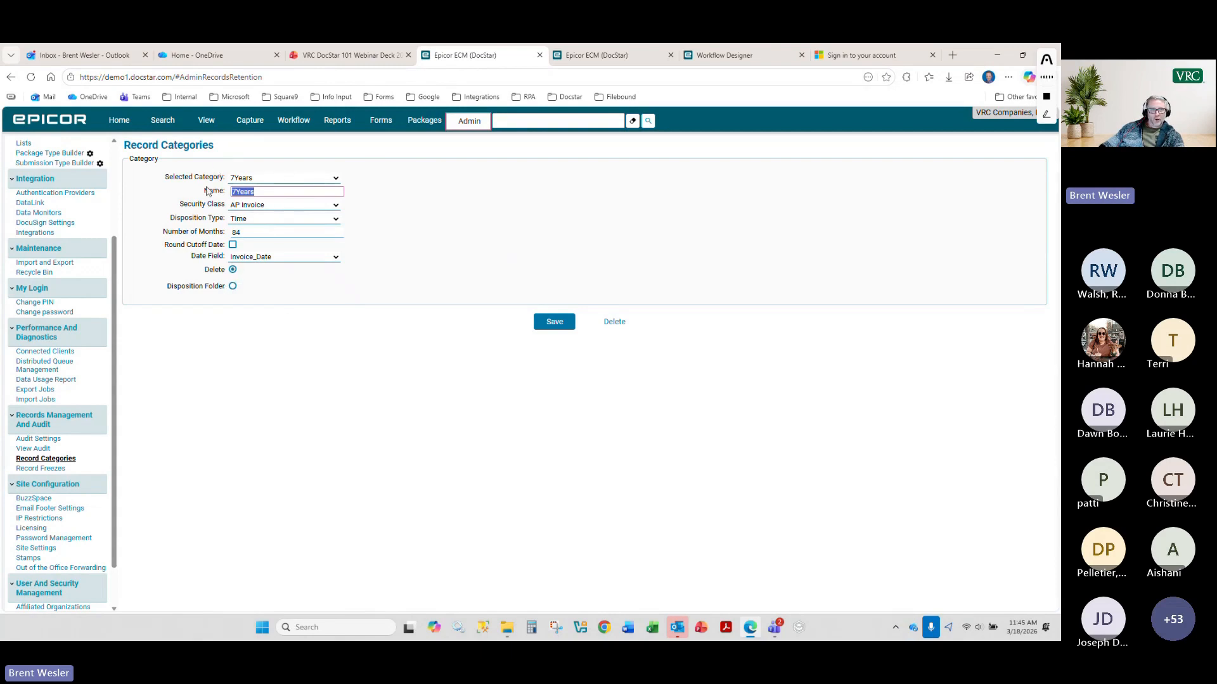
scroll(116, 196, "up", 2)
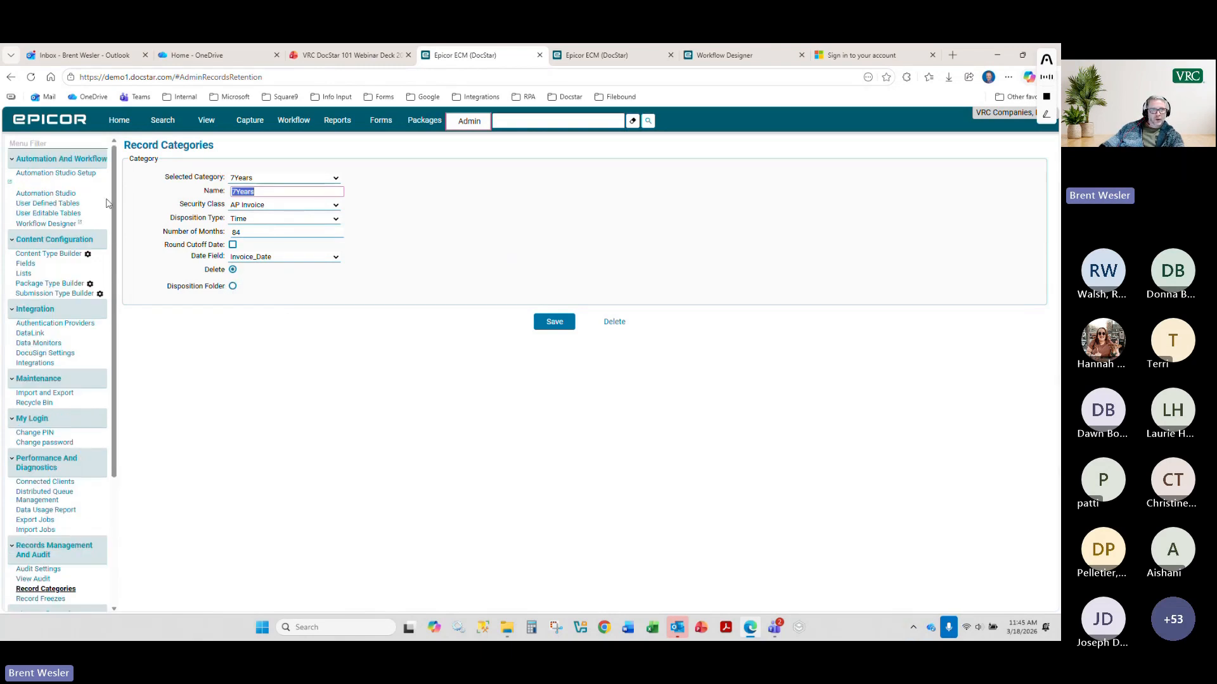
left_click(63, 254)
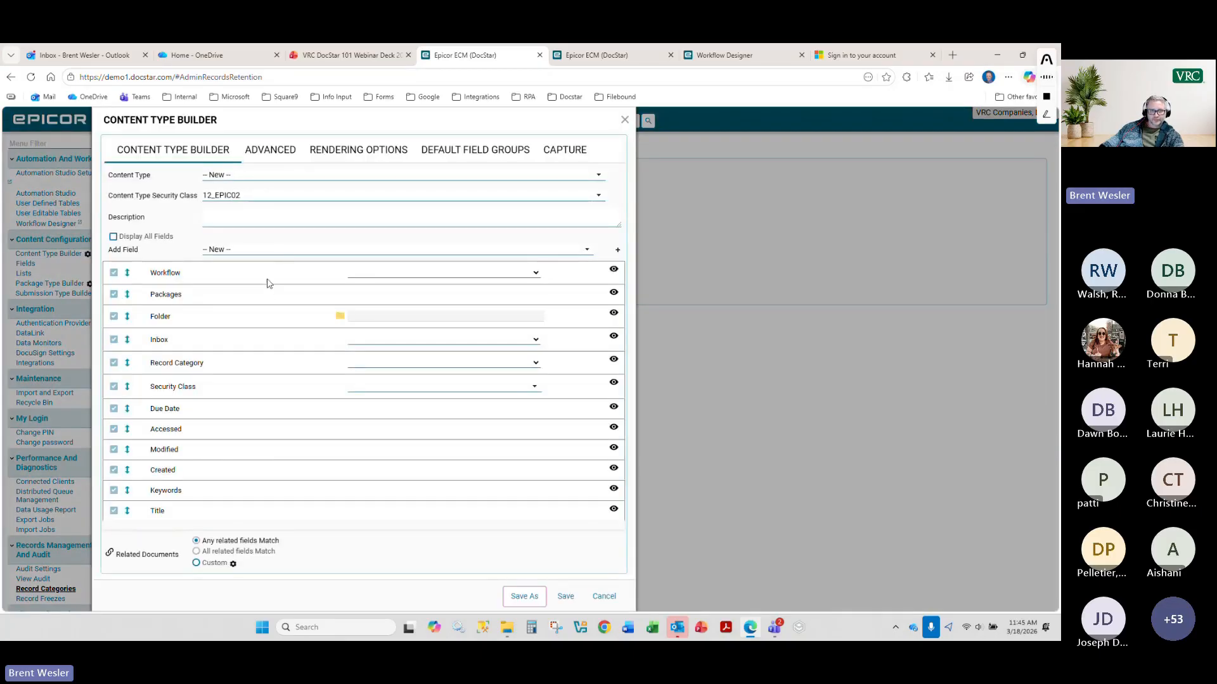
left_click(353, 366)
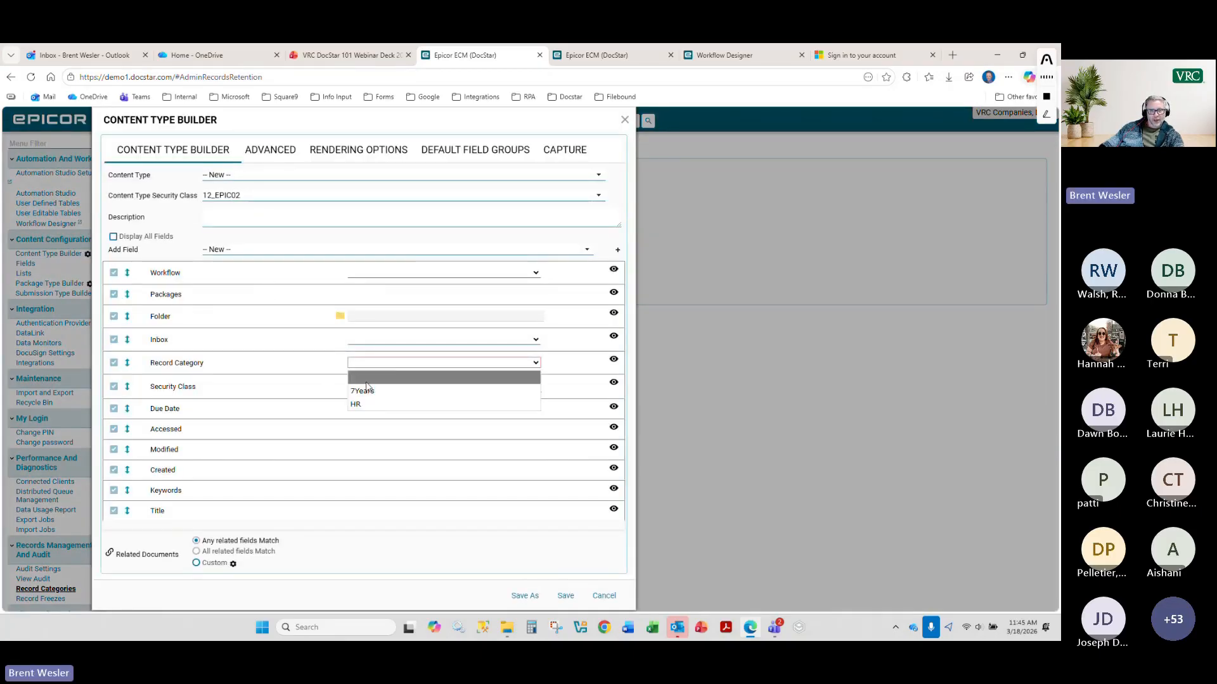
left_click(376, 391)
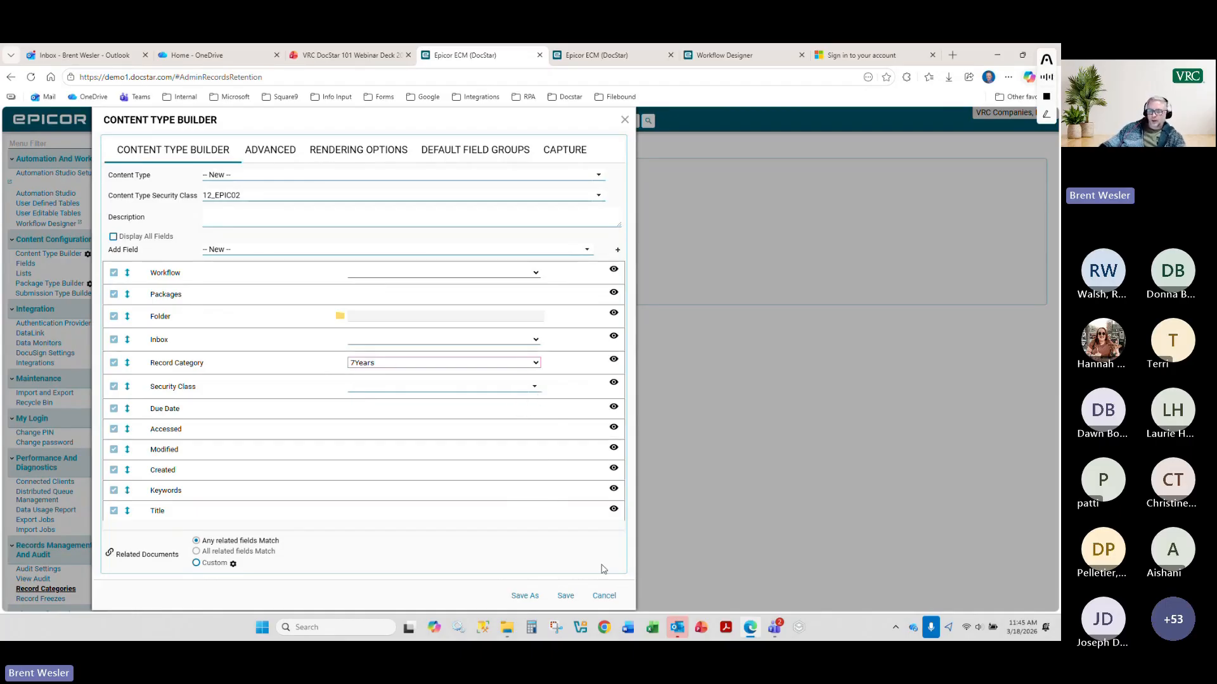
left_click(603, 595)
left_click(559, 396)
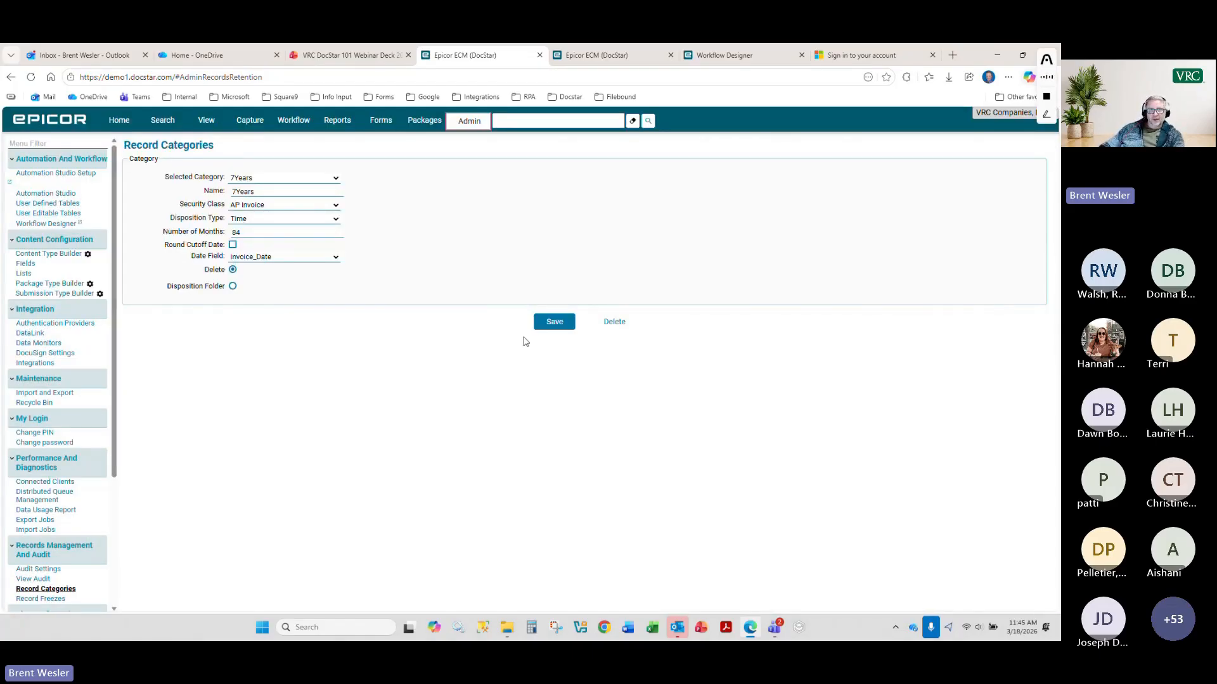
left_click(372, 63)
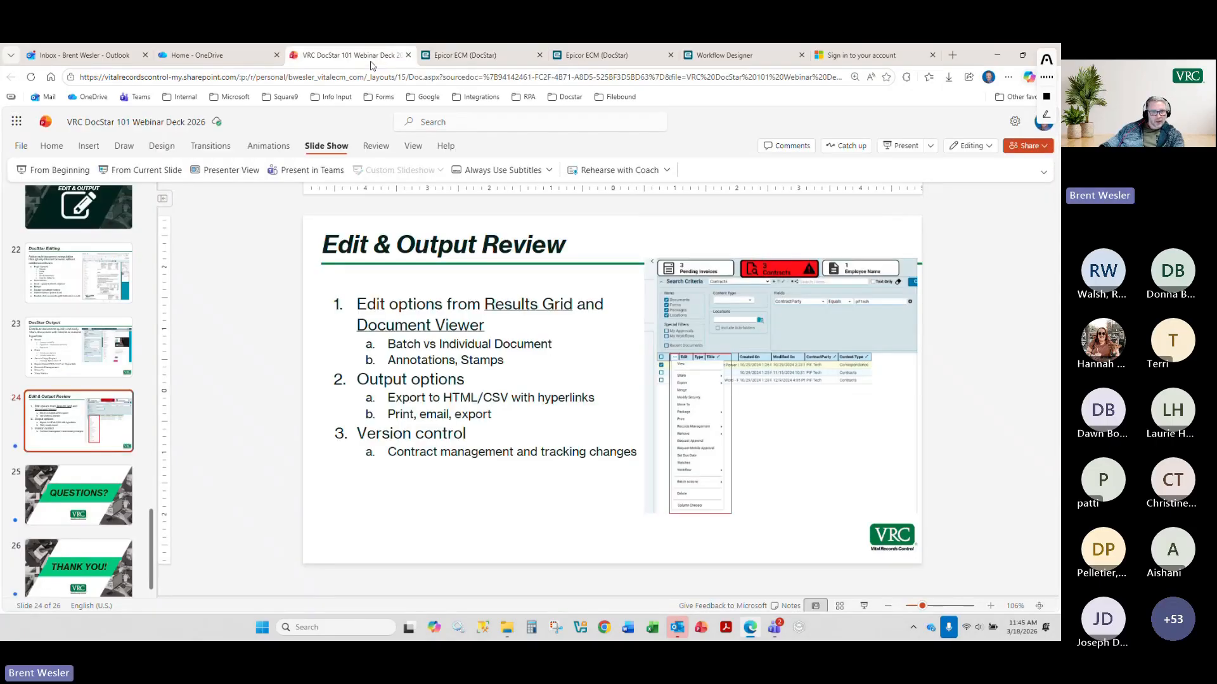
left_click(472, 55)
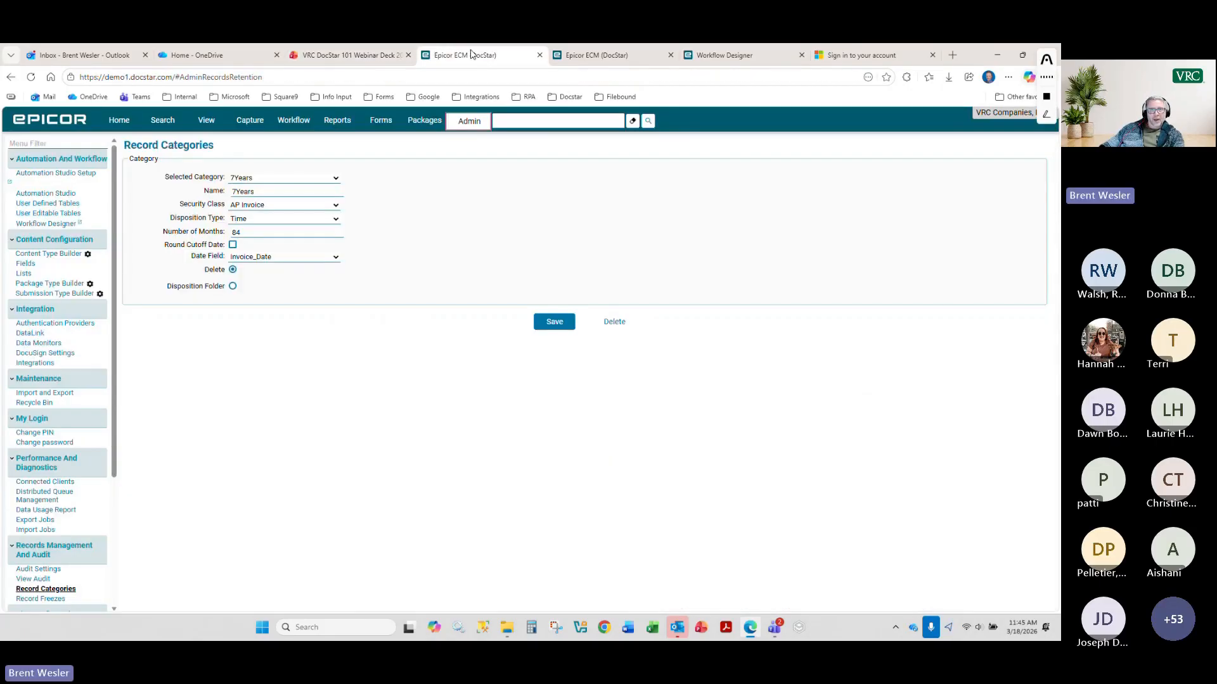
- Open ACME Company invoice #12345 in the viewer and browse its document actions
left_click(163, 122)
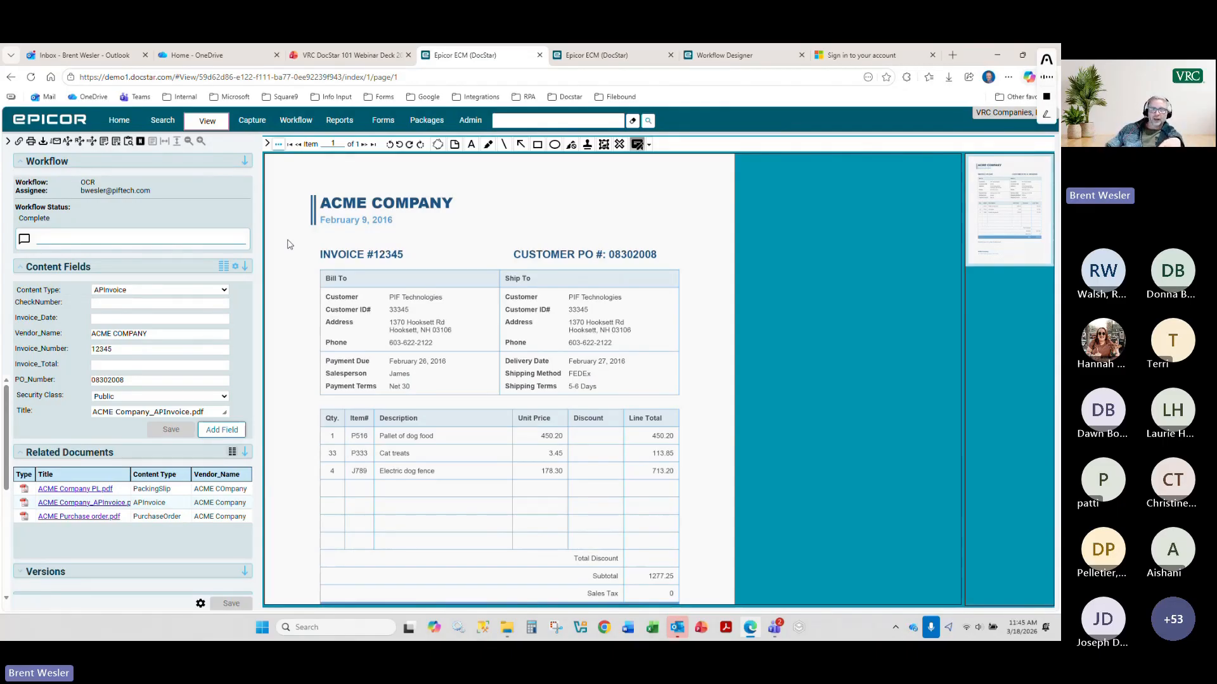
left_click(278, 145)
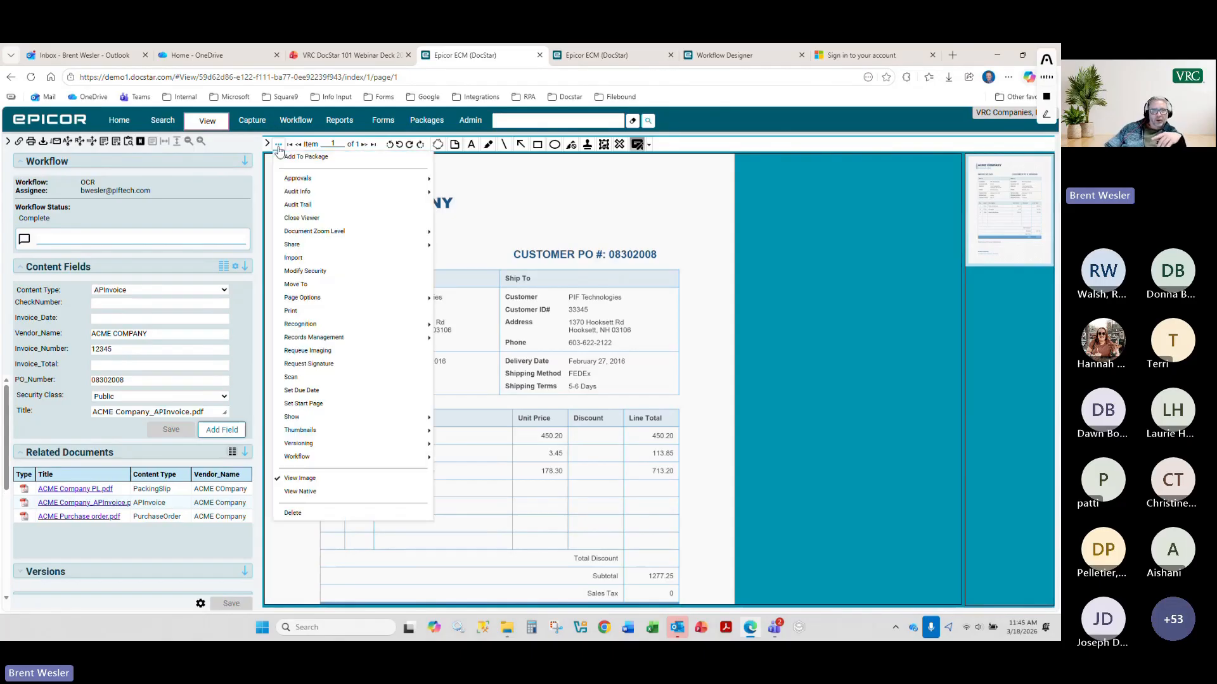
mouse_move(311, 247)
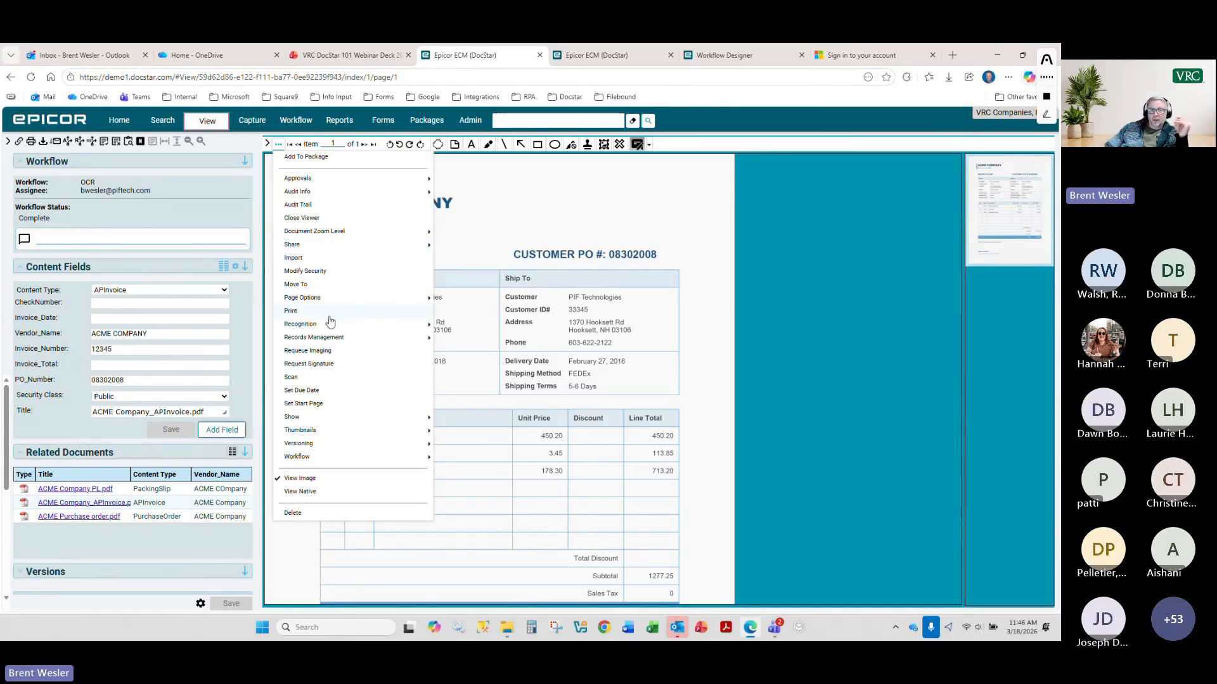
left_click(576, 205)
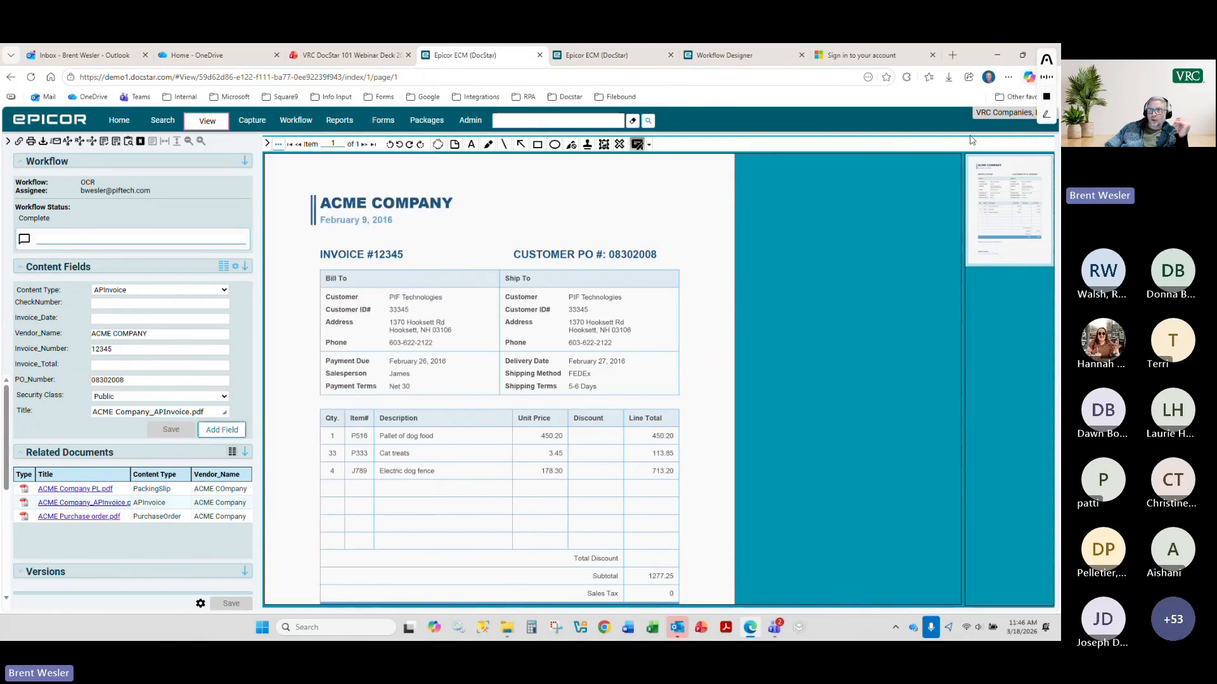
left_click(1006, 113)
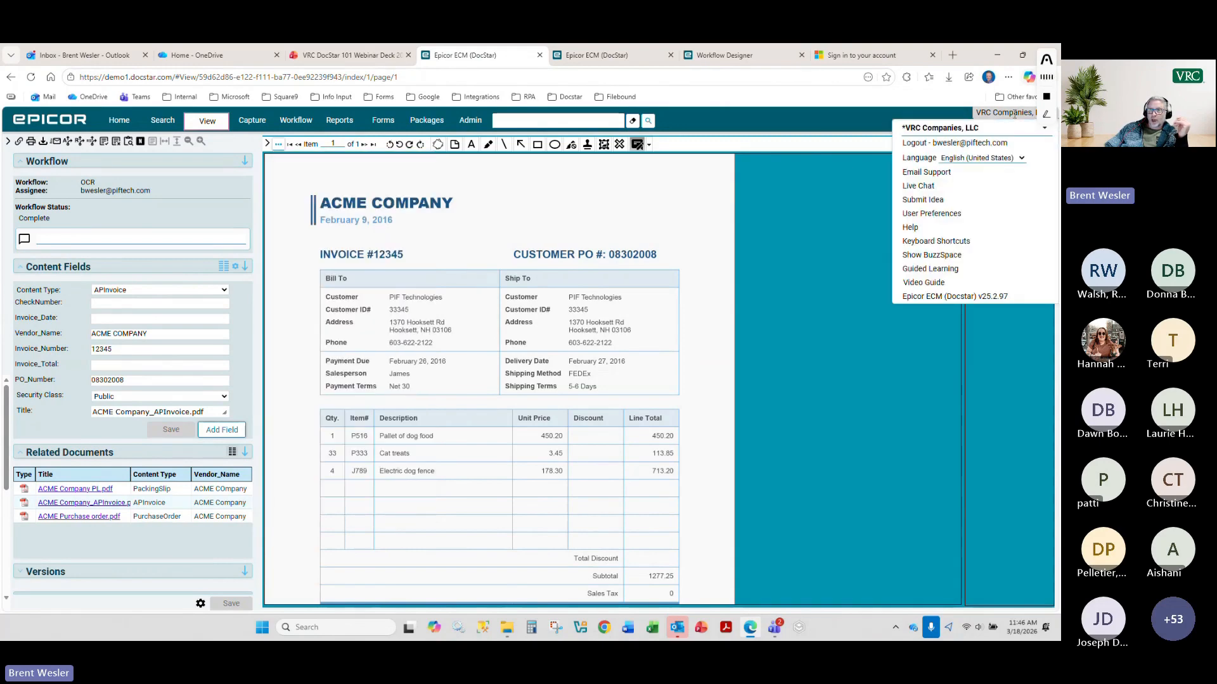
left_click(936, 215)
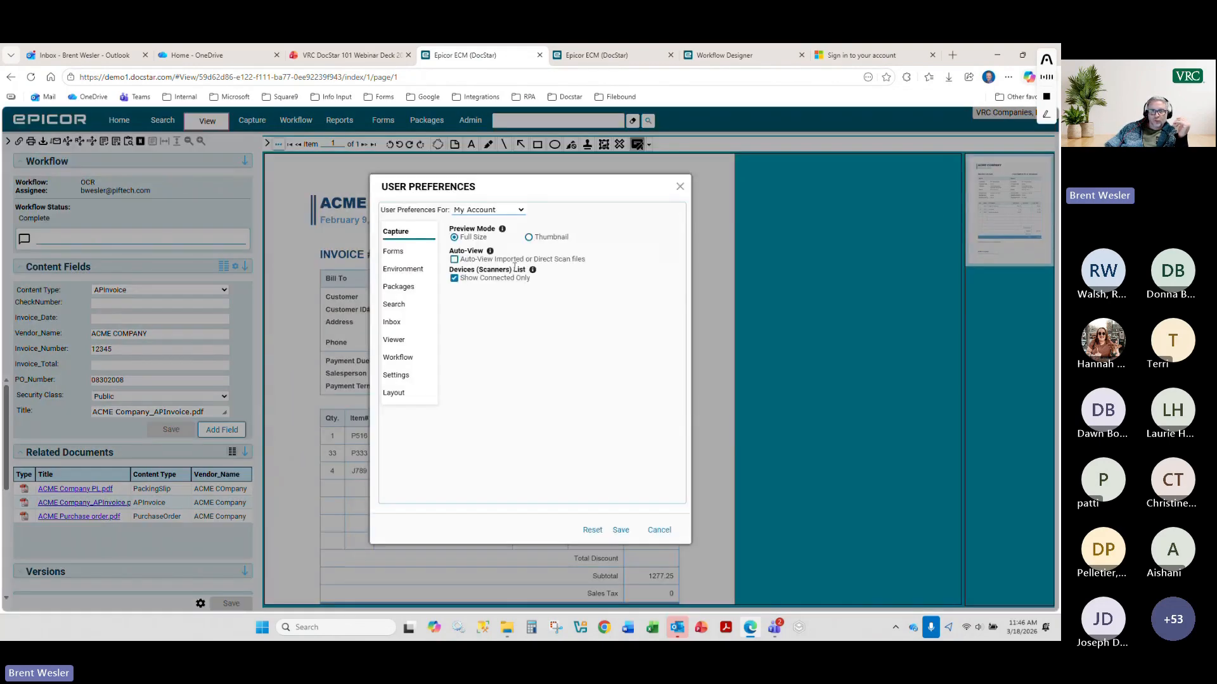
left_click(392, 308)
left_click(399, 286)
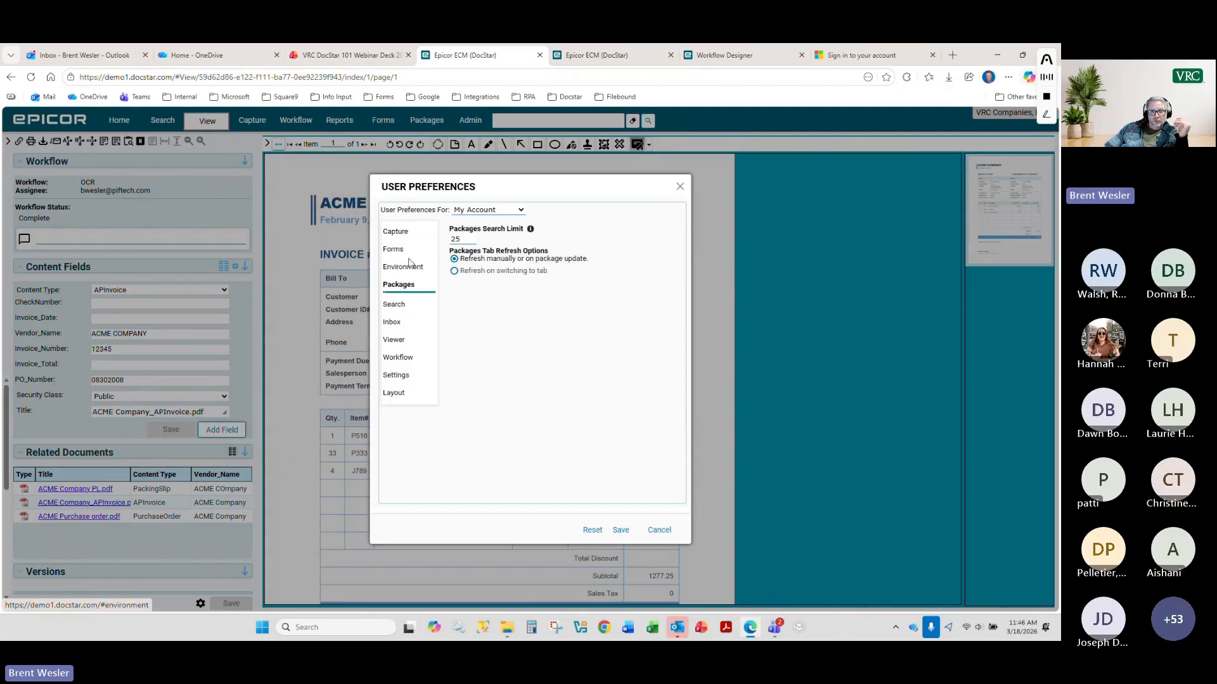
left_click(405, 267)
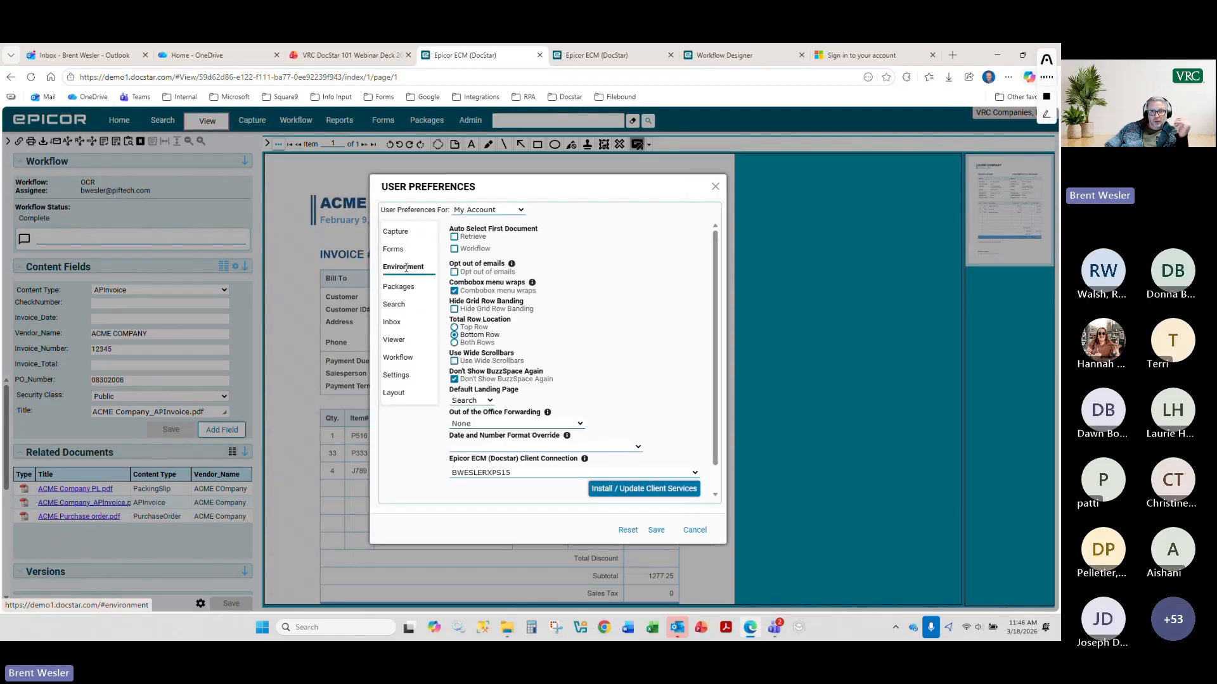
left_click(396, 376)
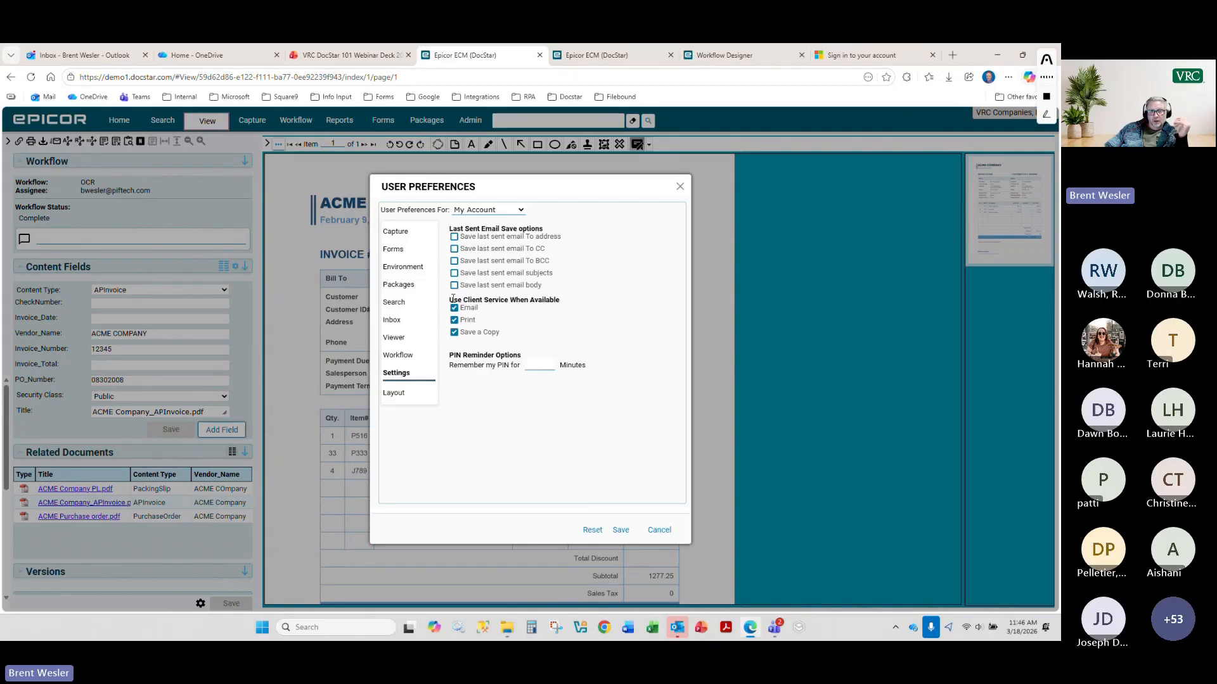
left_click_drag(454, 299, 549, 300)
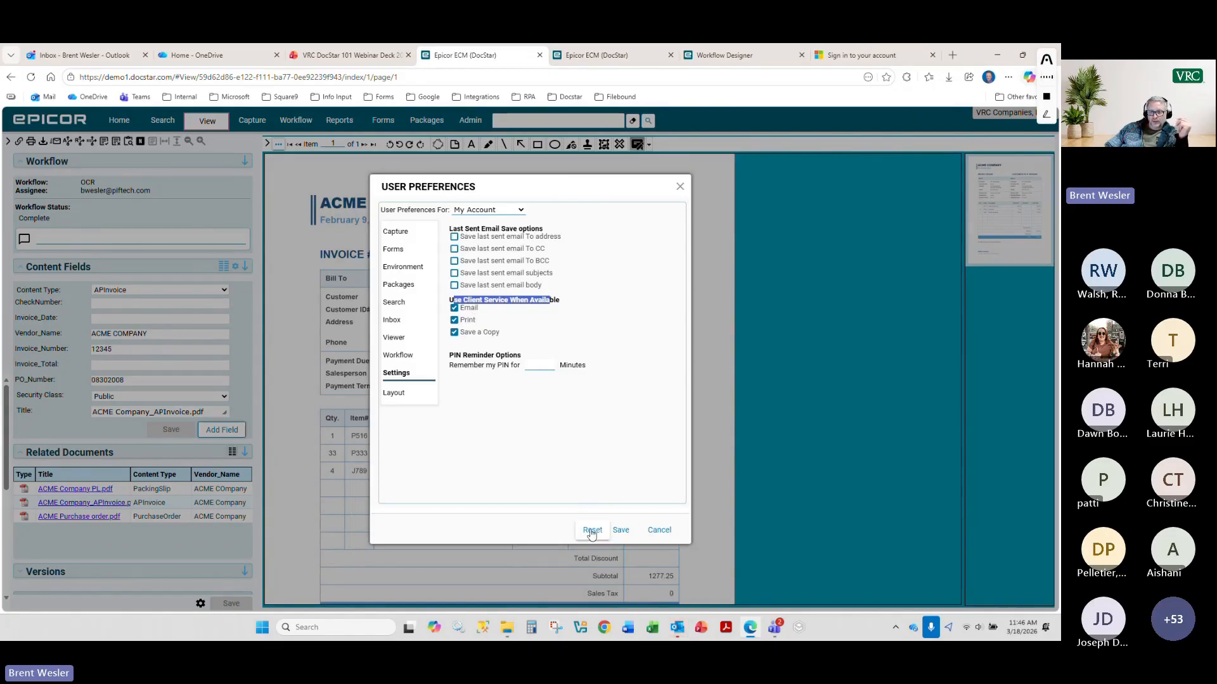
left_click(659, 530)
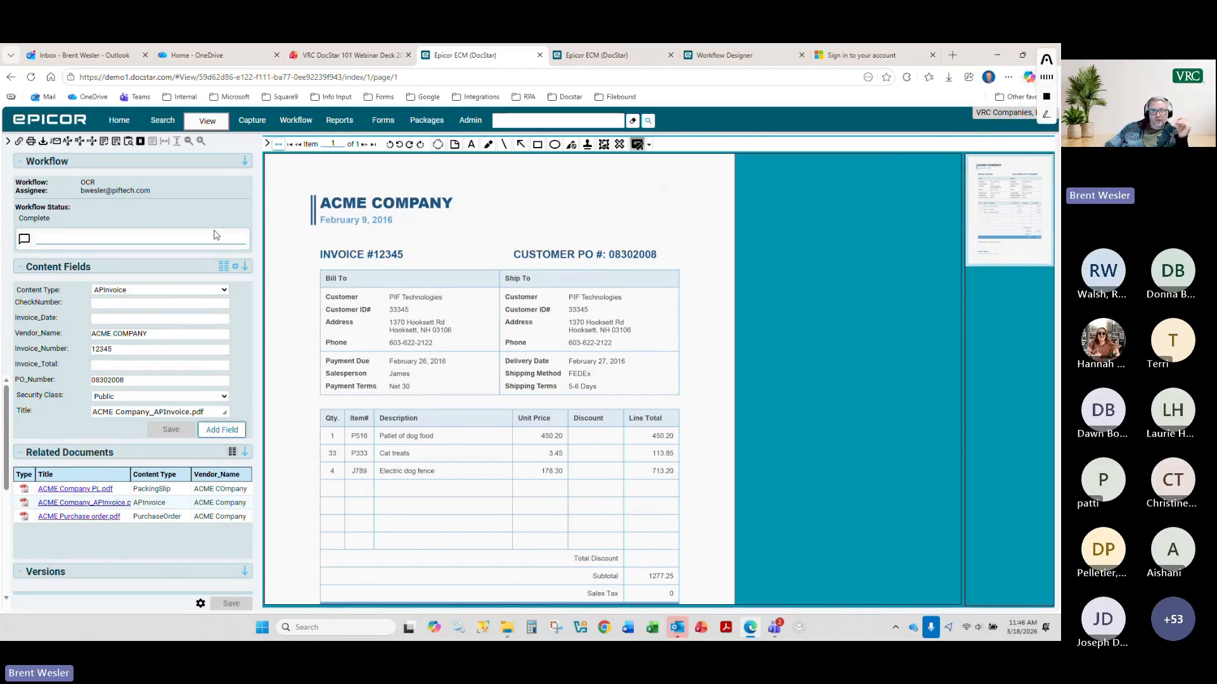
left_click(560, 121)
- Search 'disclosing party', open the Image Access Corp 3/21/2024 NDA, and check it out as draft 1.1
left_click(572, 161)
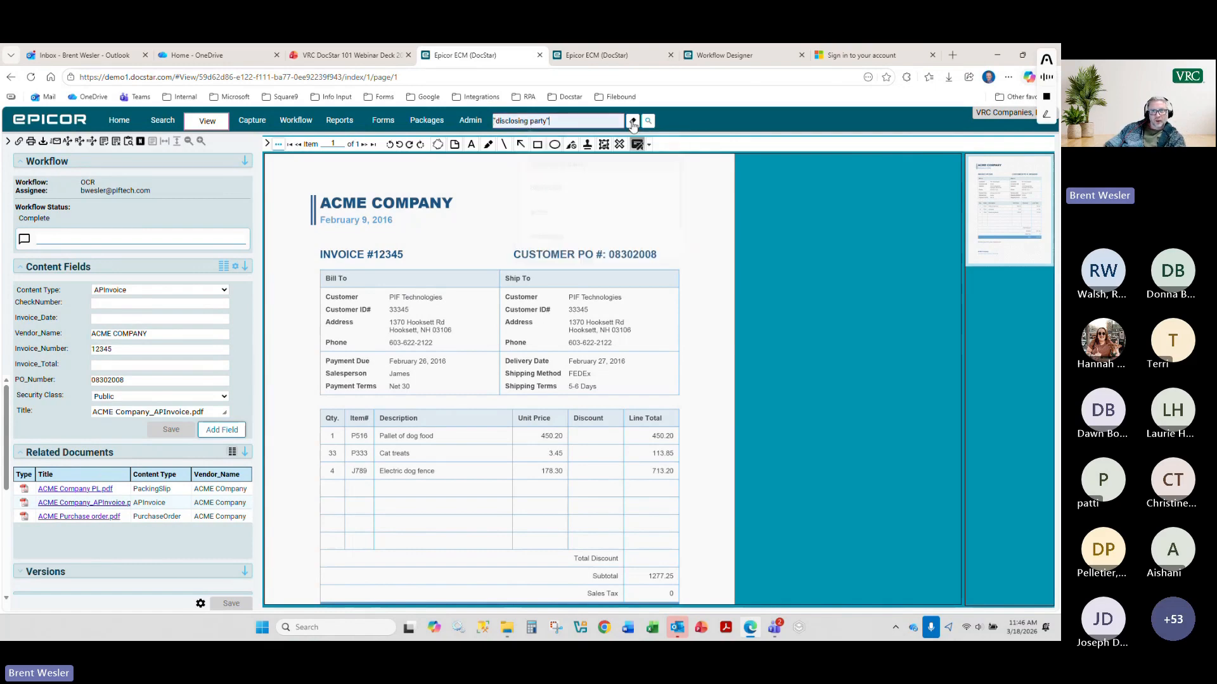
left_click(647, 121)
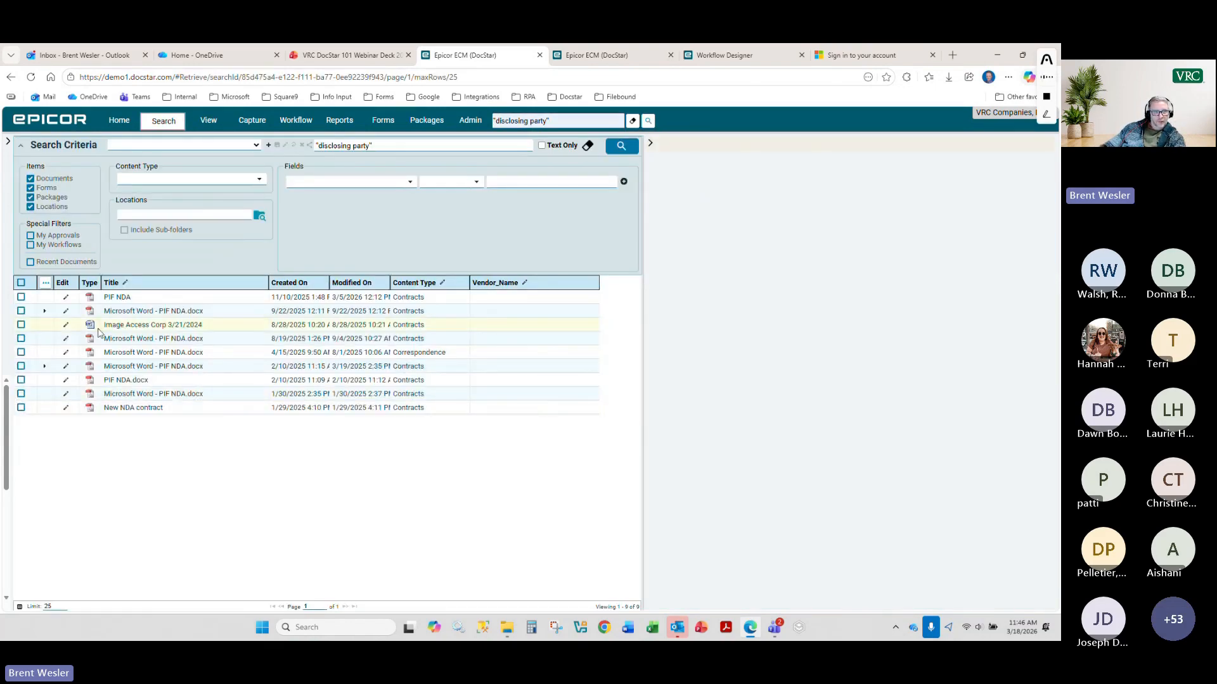
left_click(101, 334)
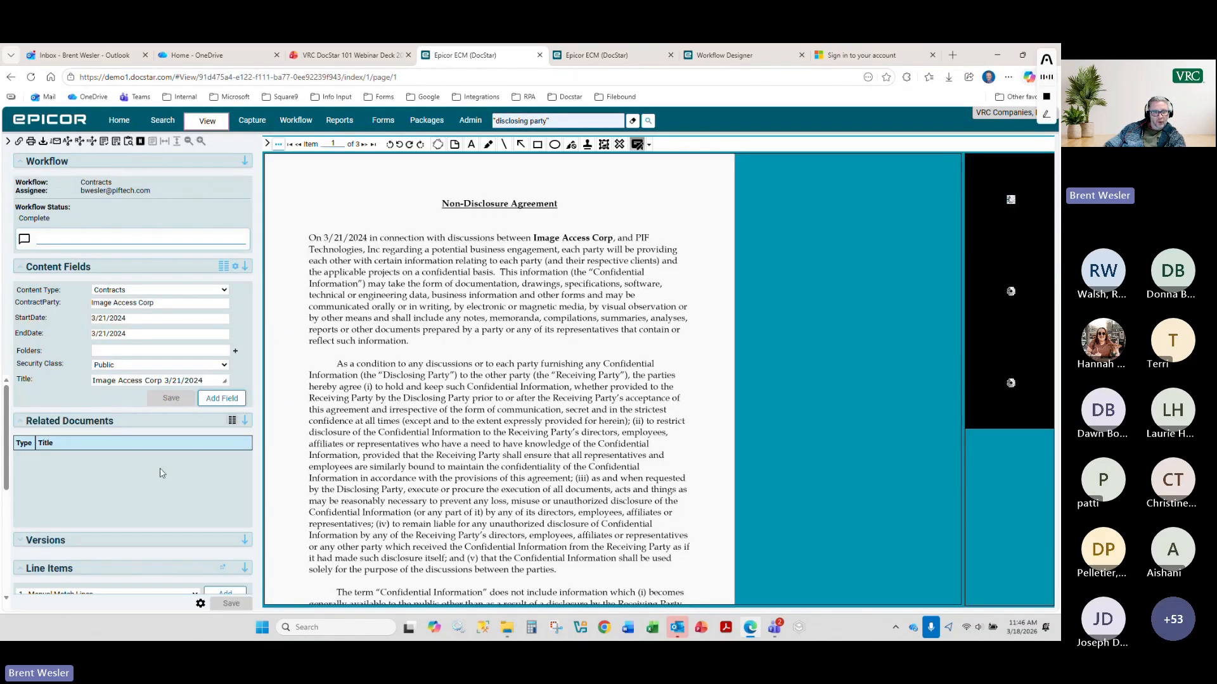
left_click(26, 529)
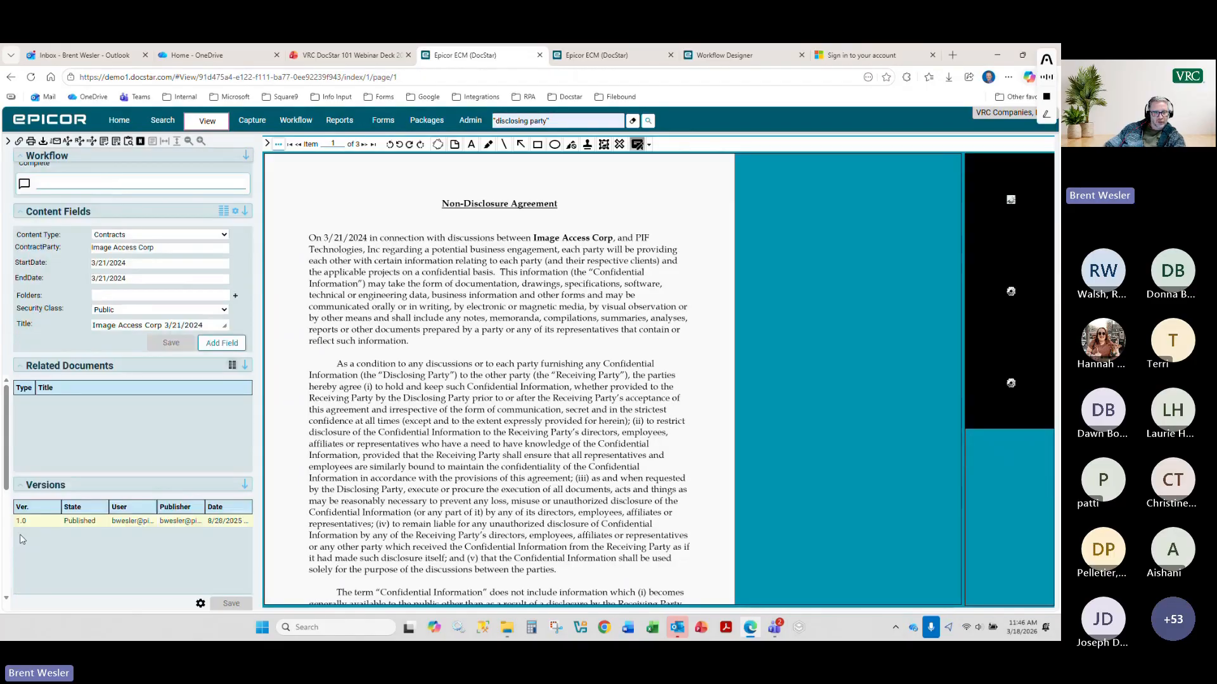
left_click(126, 485)
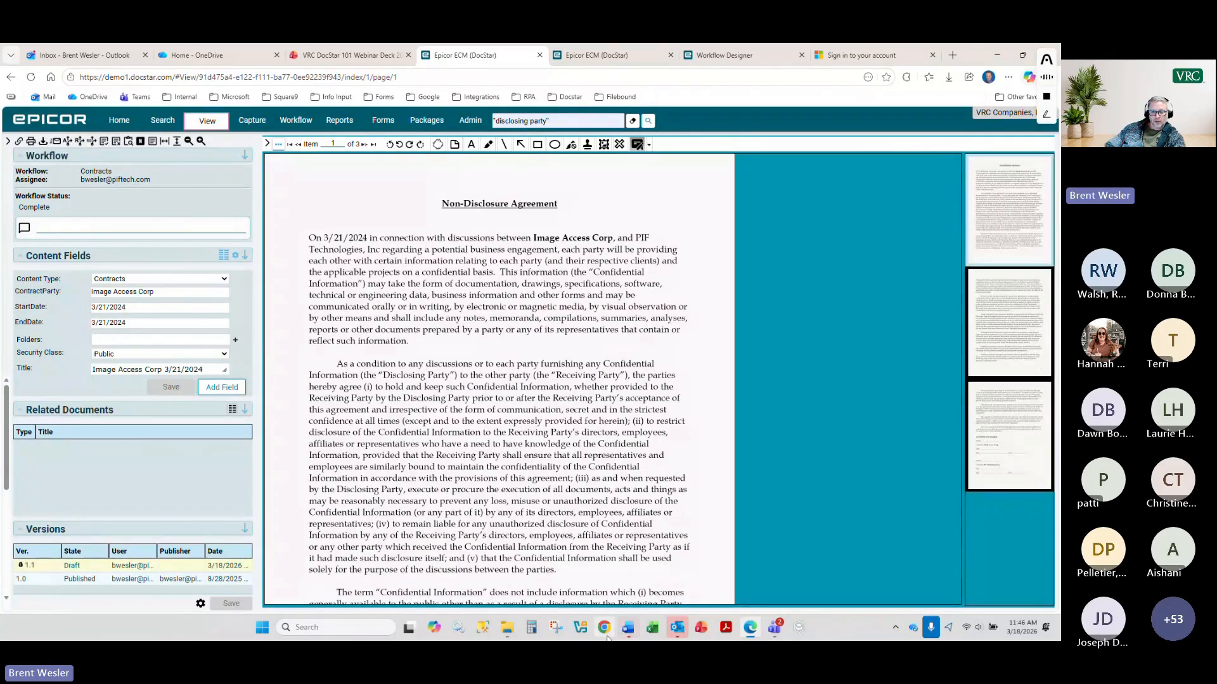
- In Word, replace Image Access Corp with VRC Companies and change the year 2024 to 2027
left_click(626, 632)
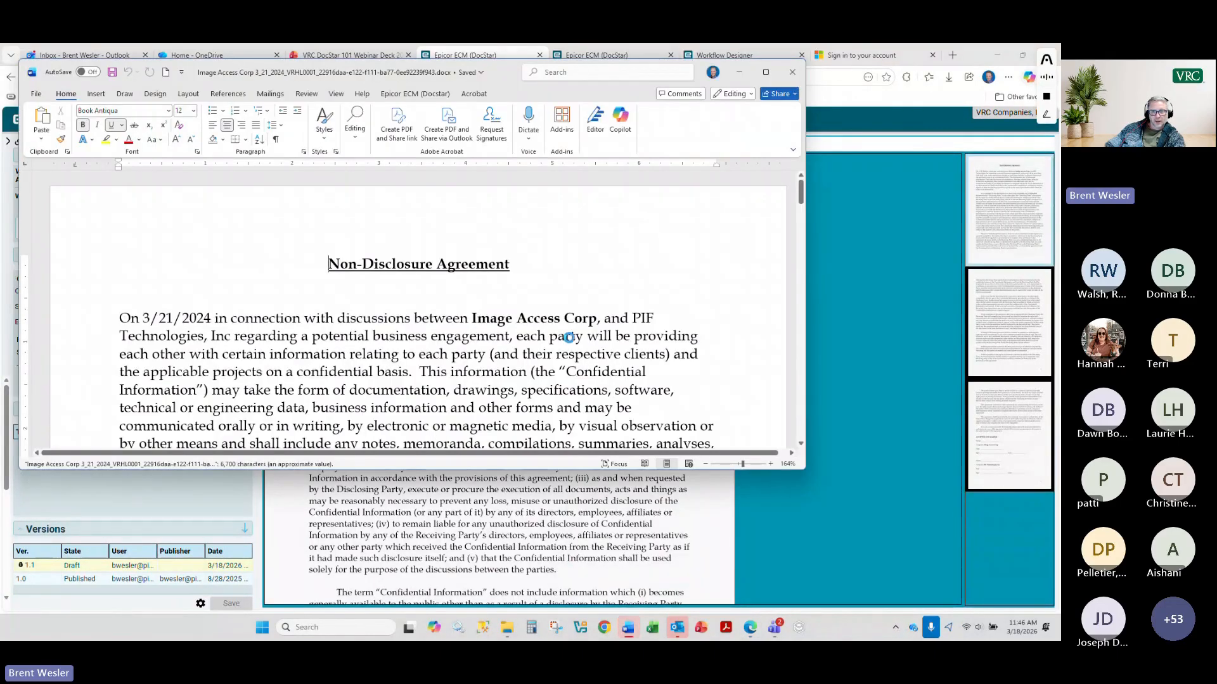
left_click(528, 320)
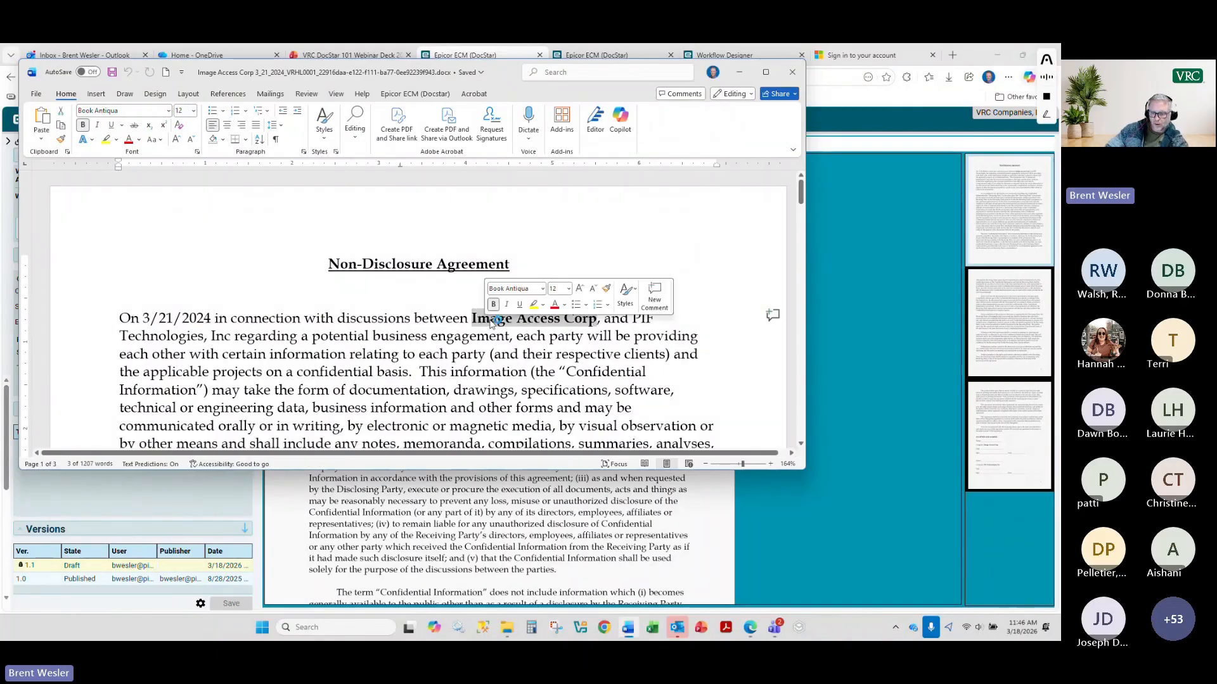
type("VRC Compani")
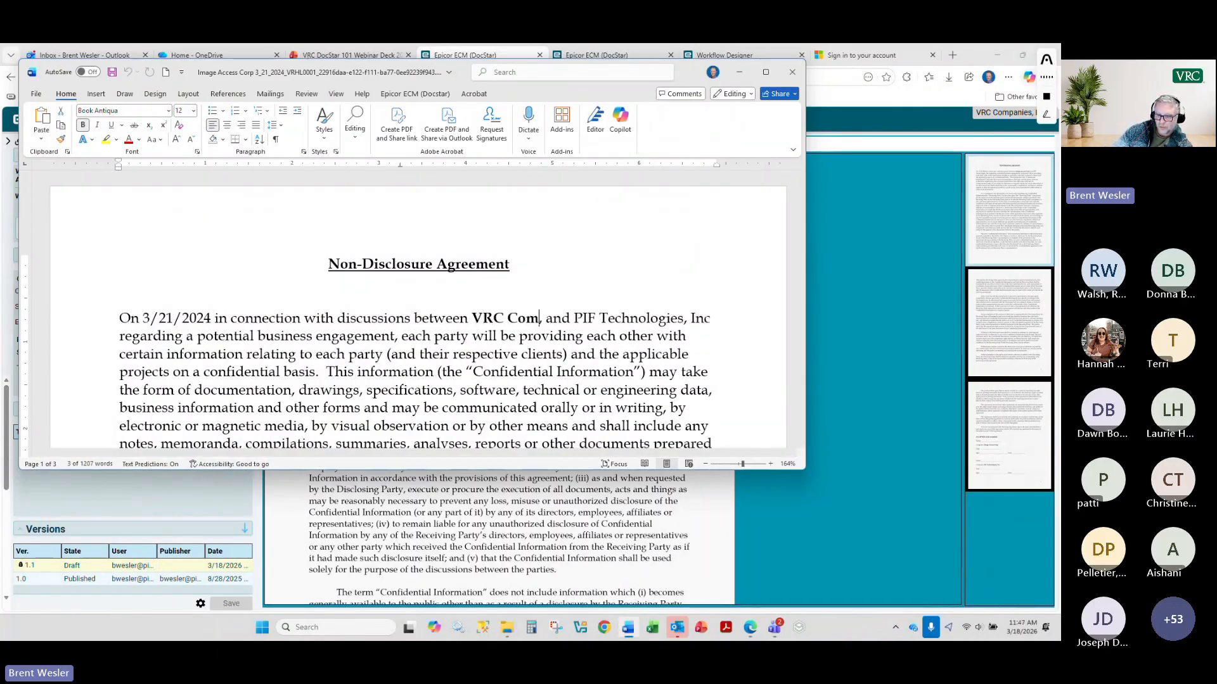
type("es")
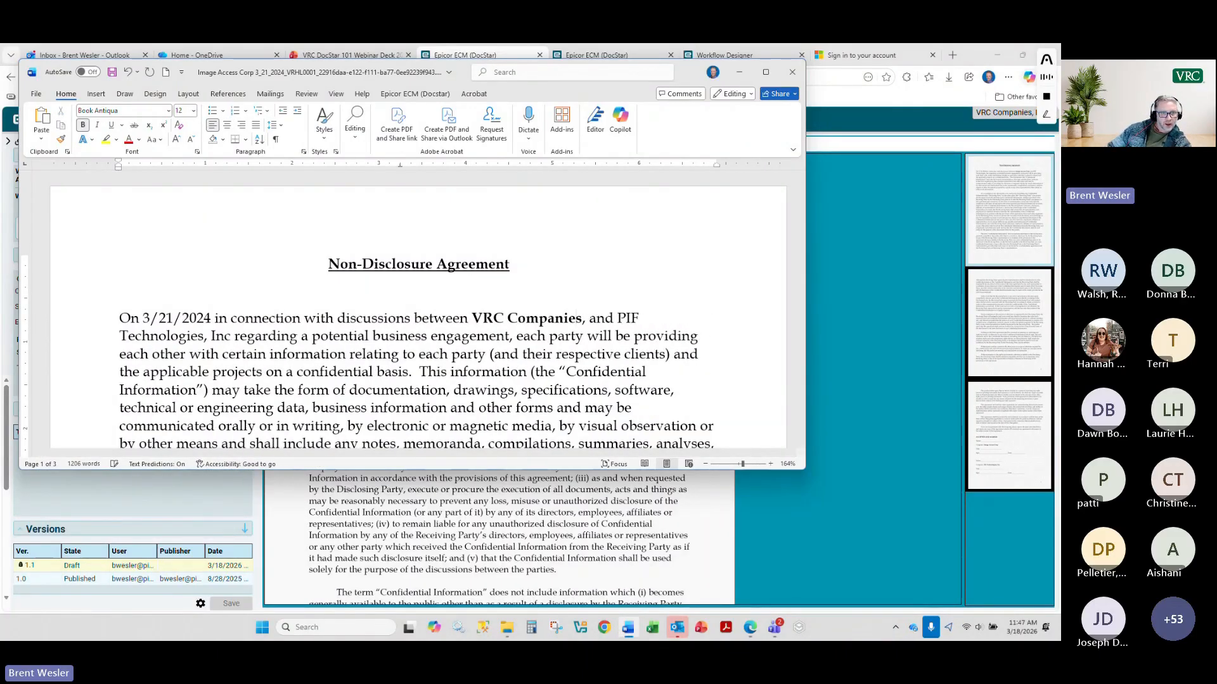
left_click_drag(211, 319, 205, 318)
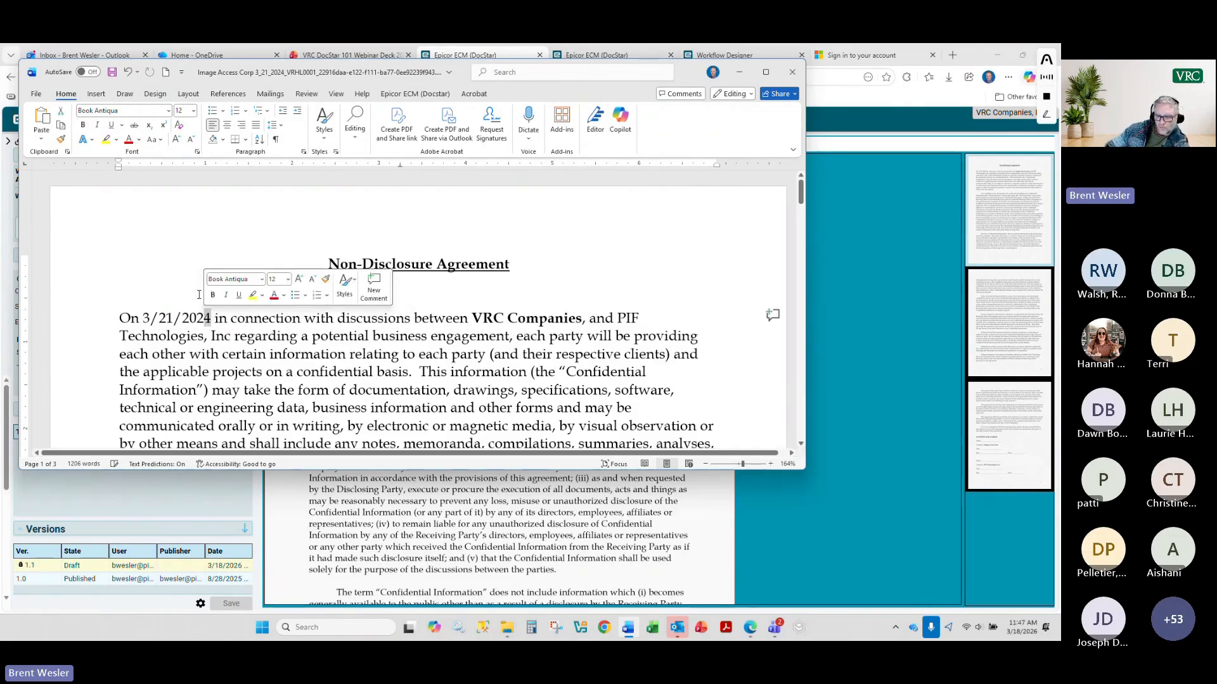
type("7")
- Check the edited NDA back into Epicor ECM as a draft with no owner, then close Word
left_click(392, 99)
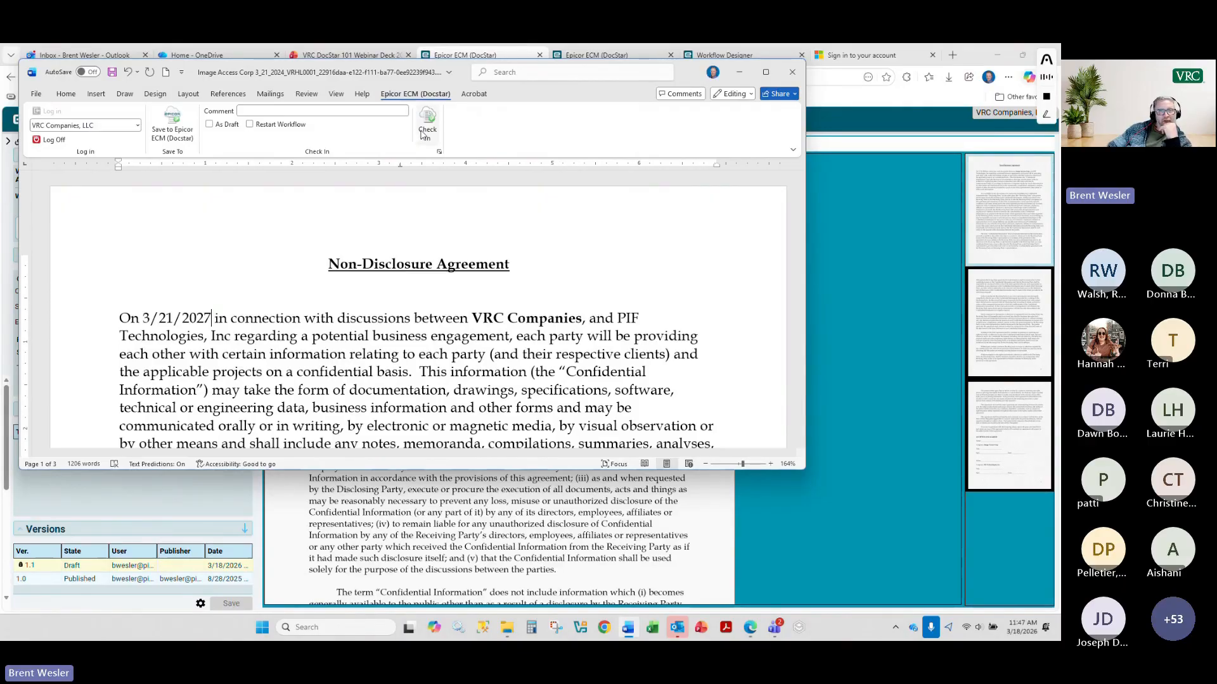
left_click(424, 132)
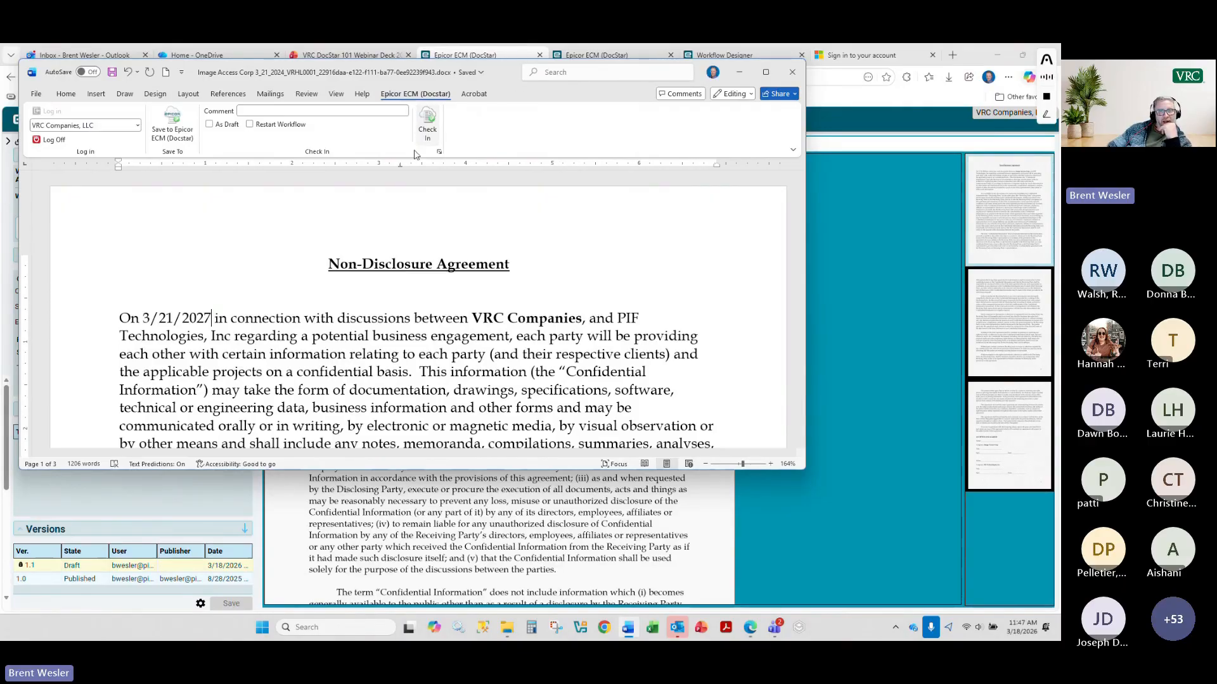
left_click(209, 125)
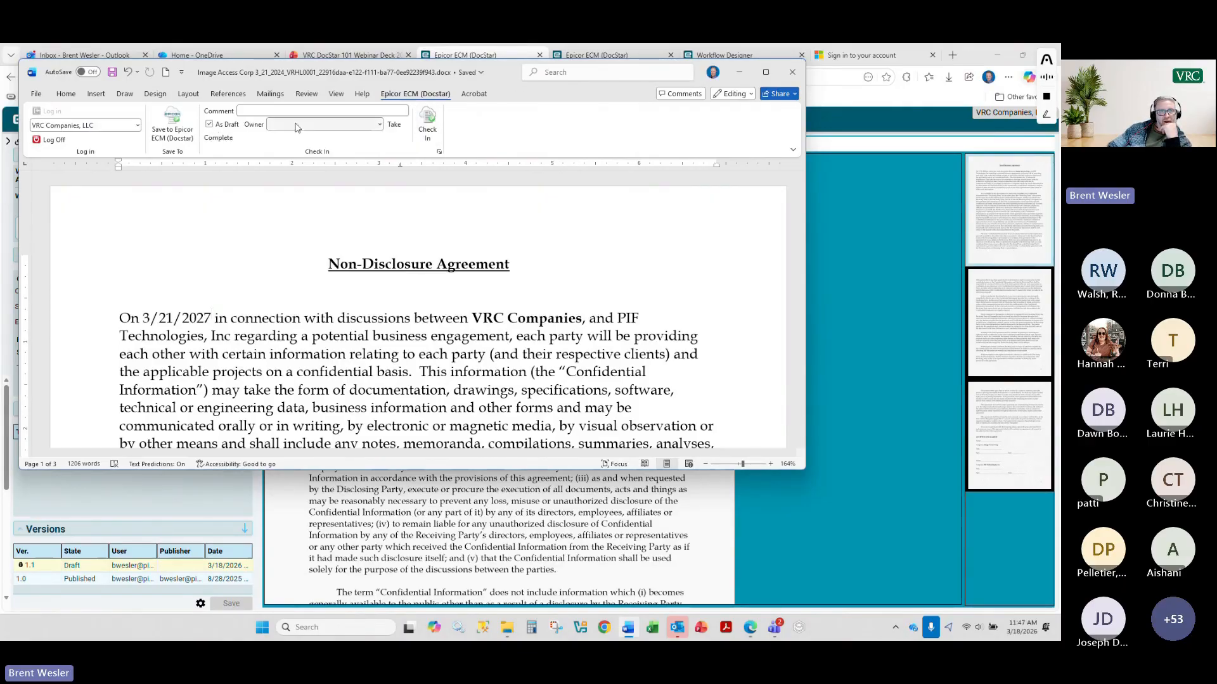
left_click(298, 125)
left_click(242, 141)
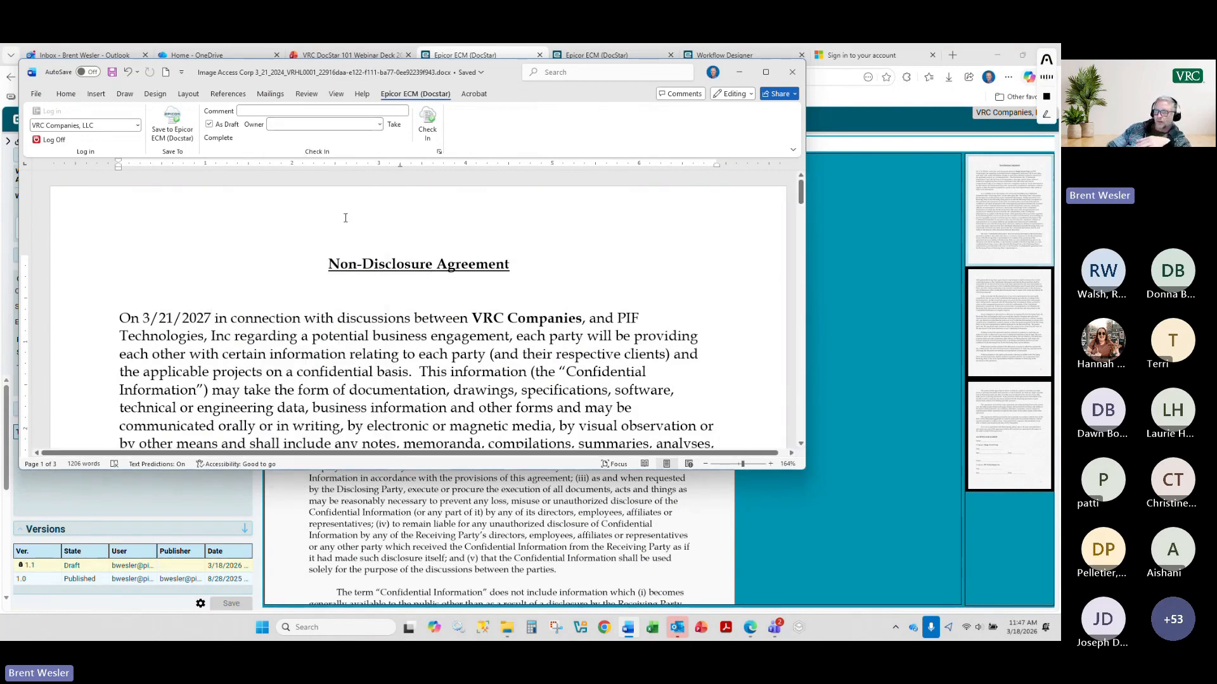
left_click(792, 72)
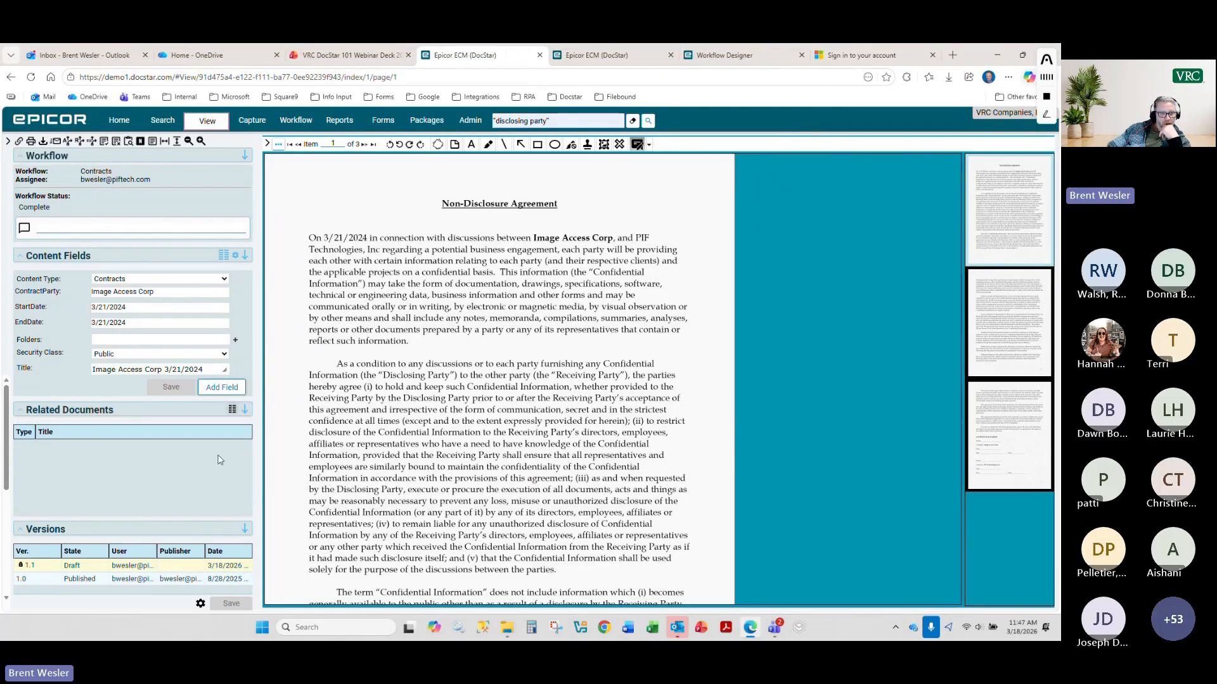
- View the NDA's published version 2.0, then archived version 1.0, then return to the current version
scroll(84, 521, "down", 1)
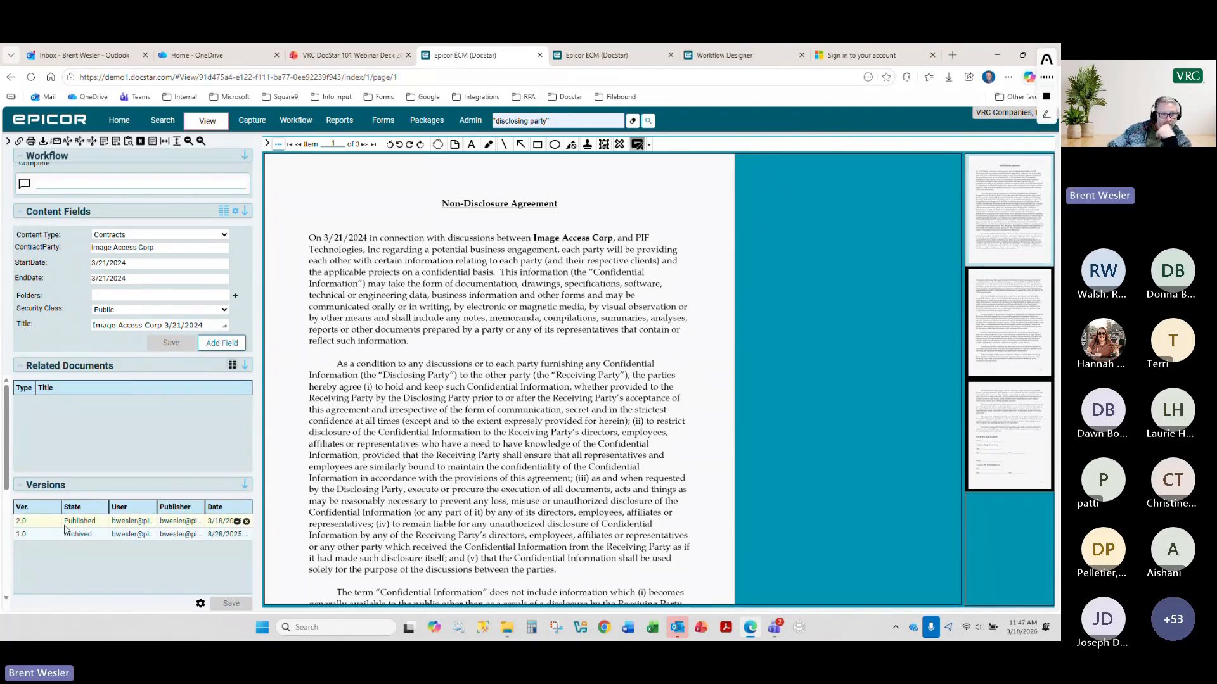
left_click(46, 525)
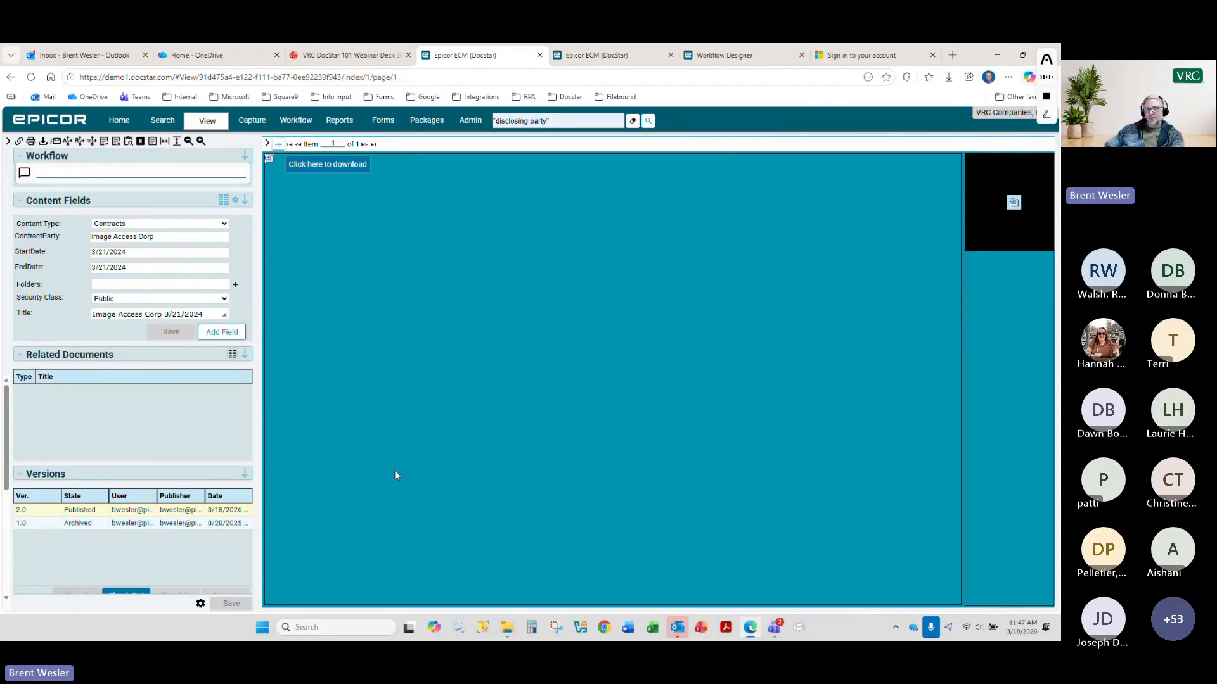
left_click(78, 525)
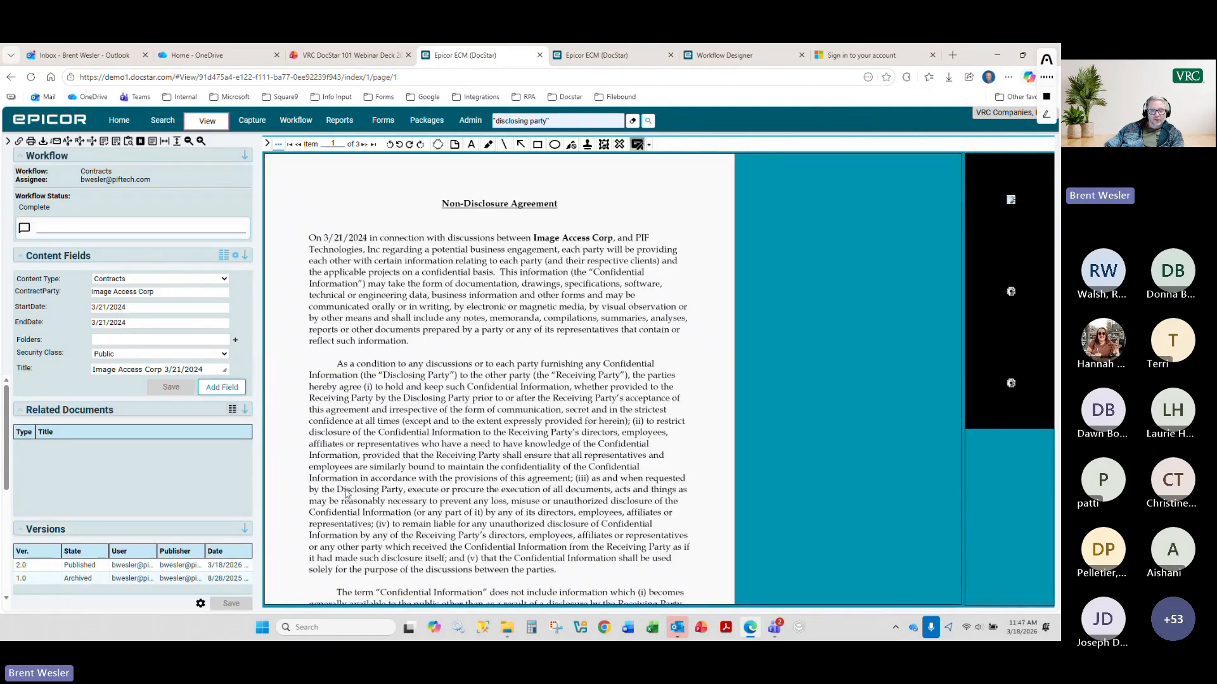
scroll(235, 537, "down", 1)
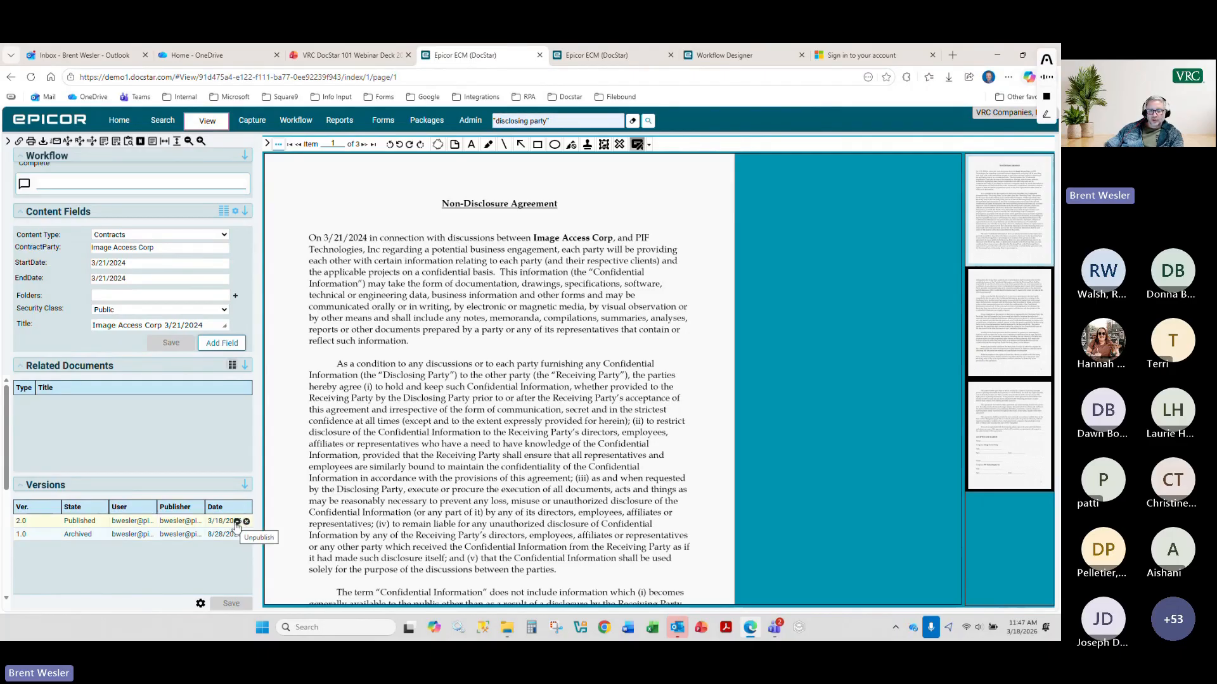
scroll(238, 523, "down", 1)
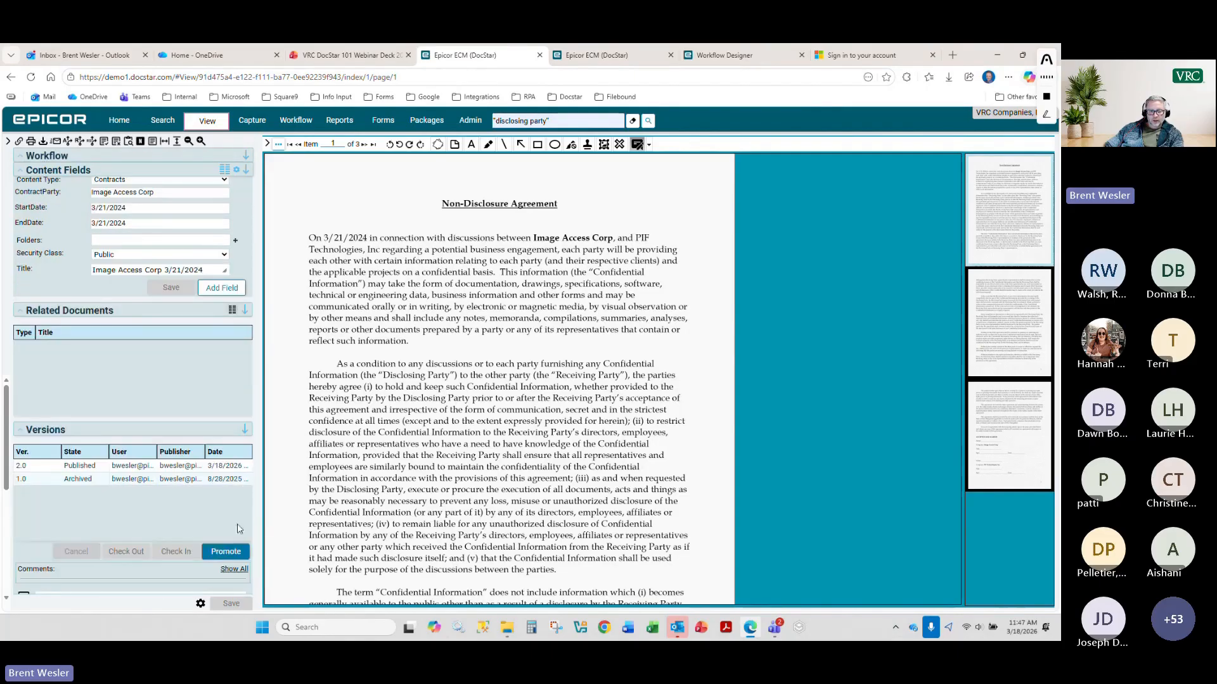
left_click(168, 467)
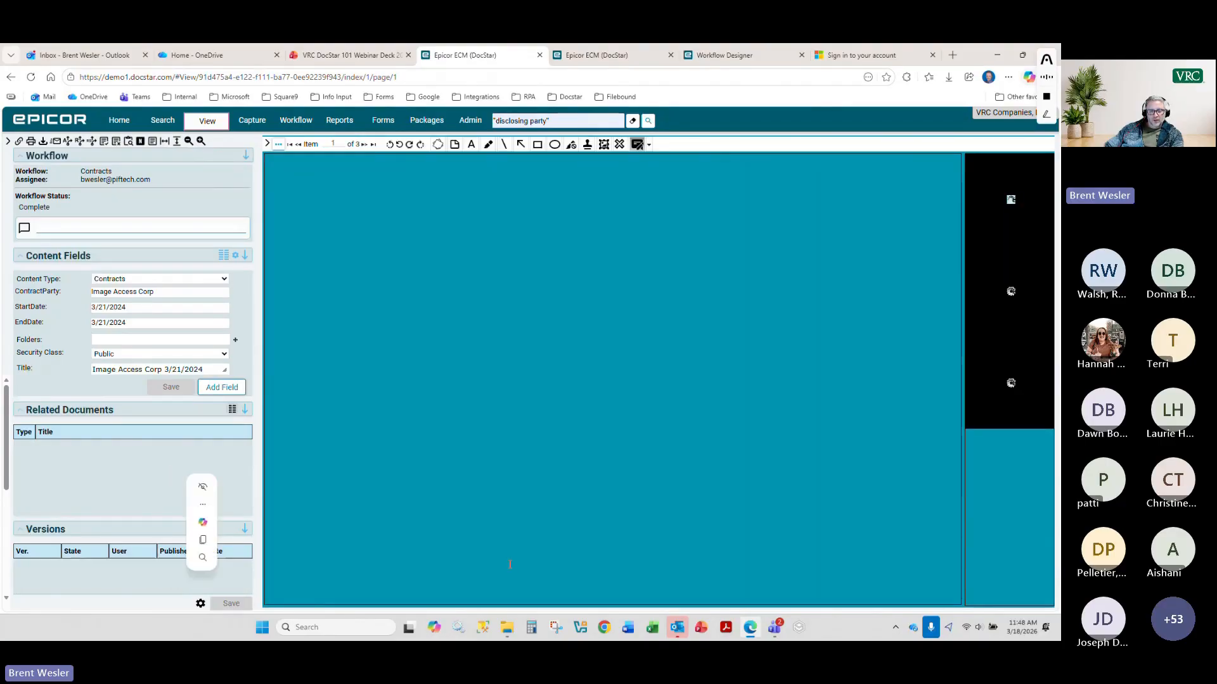
left_click(278, 145)
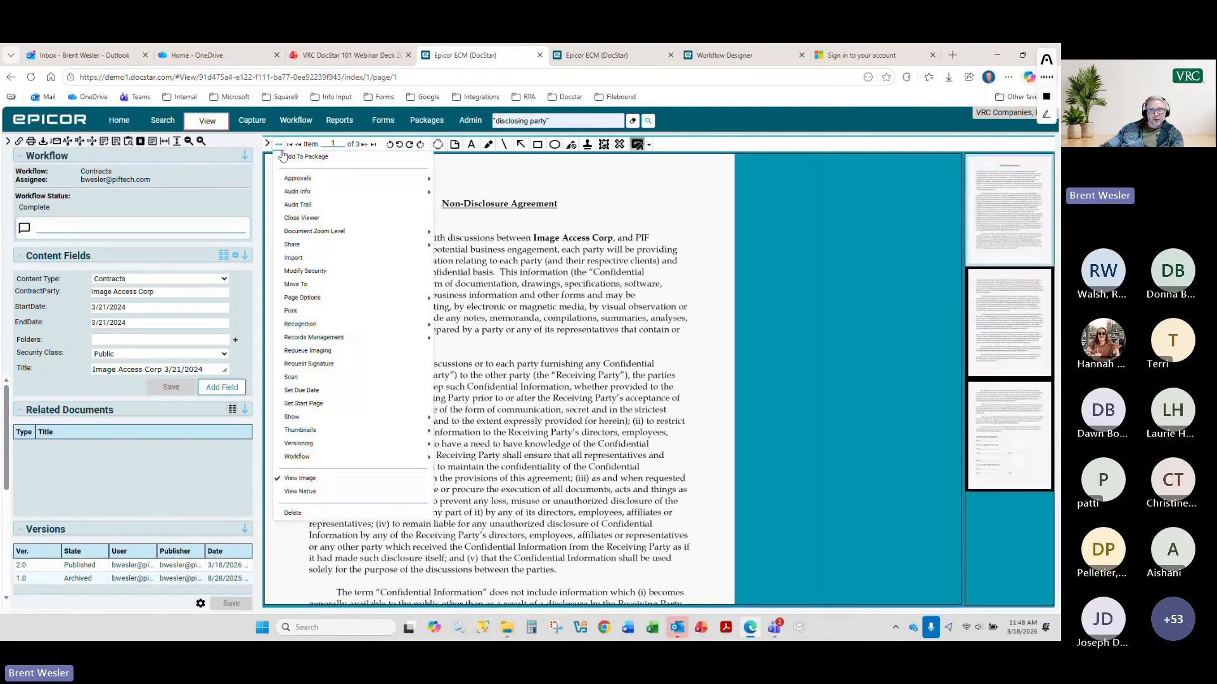
- Pick Dimond_s.pdf from the Scan AP Invoices folder for import, then close the Import dialog without importing
left_click(302, 258)
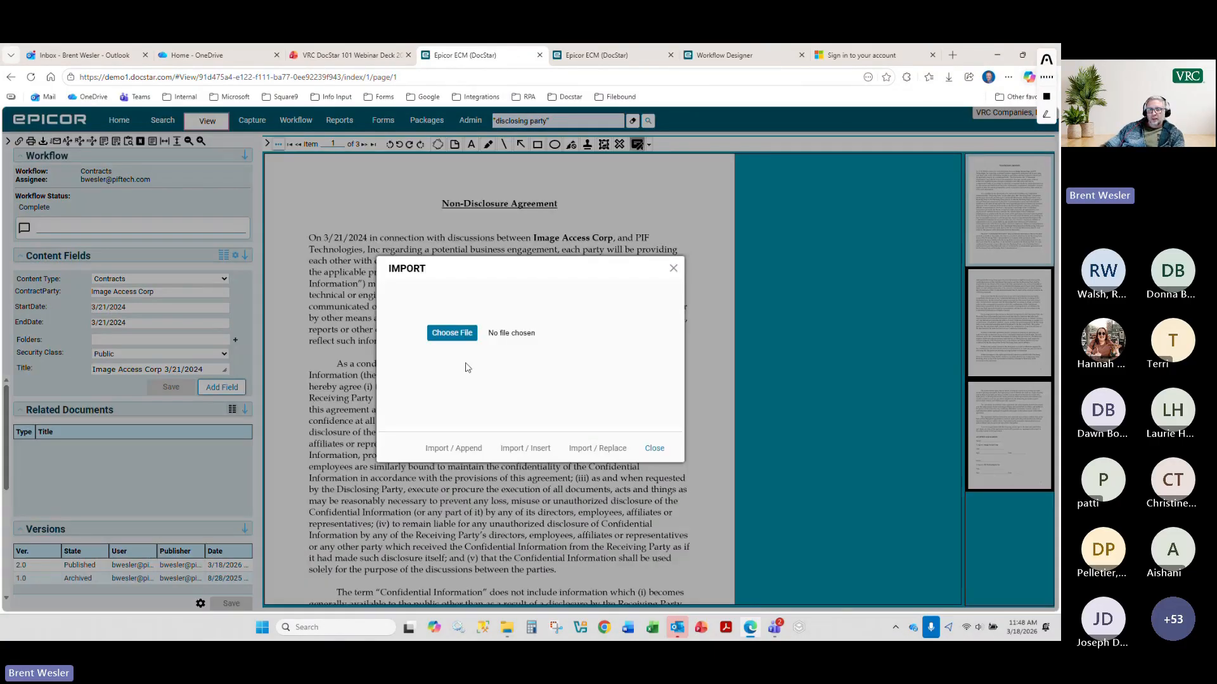
left_click(451, 333)
left_click(378, 282)
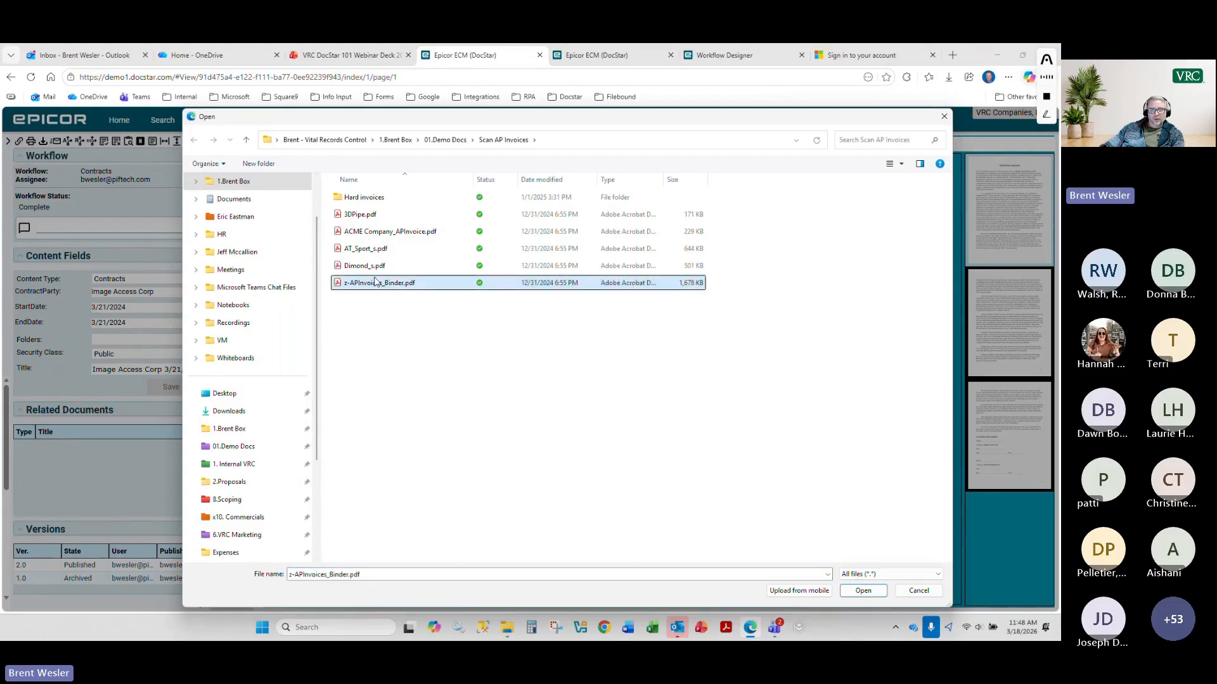
double_click(365, 266)
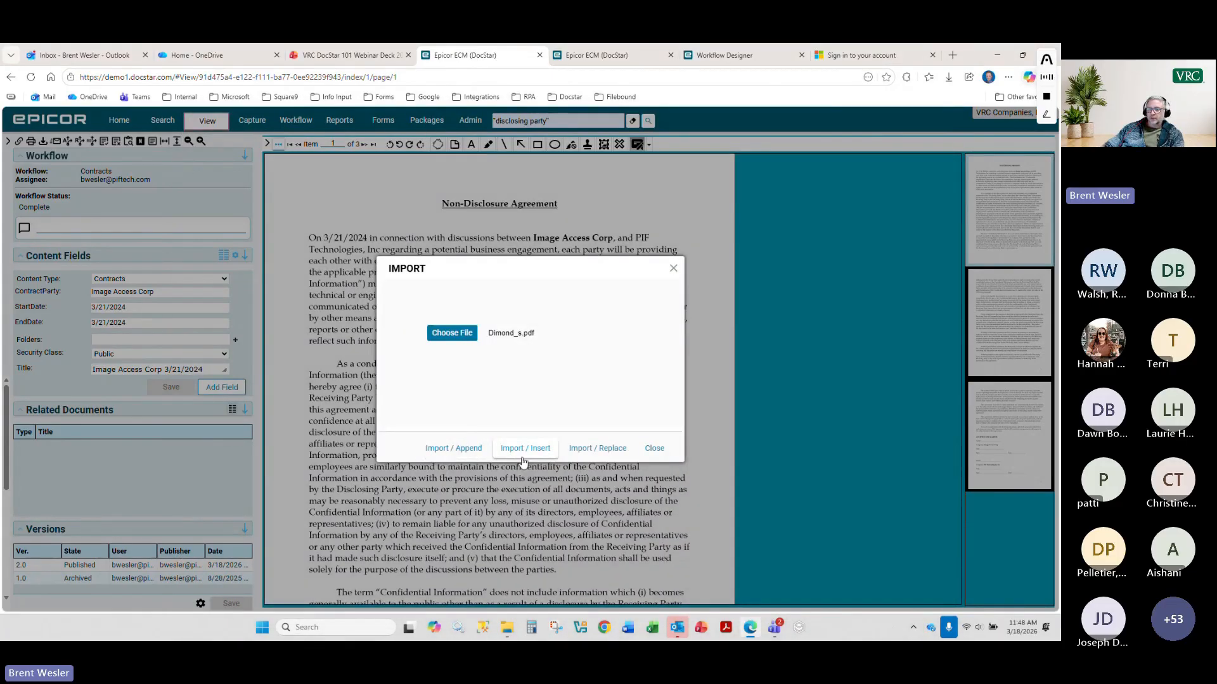
left_click(655, 449)
- Bring up the Scan settings from the document actions and close them unchanged
left_click(278, 145)
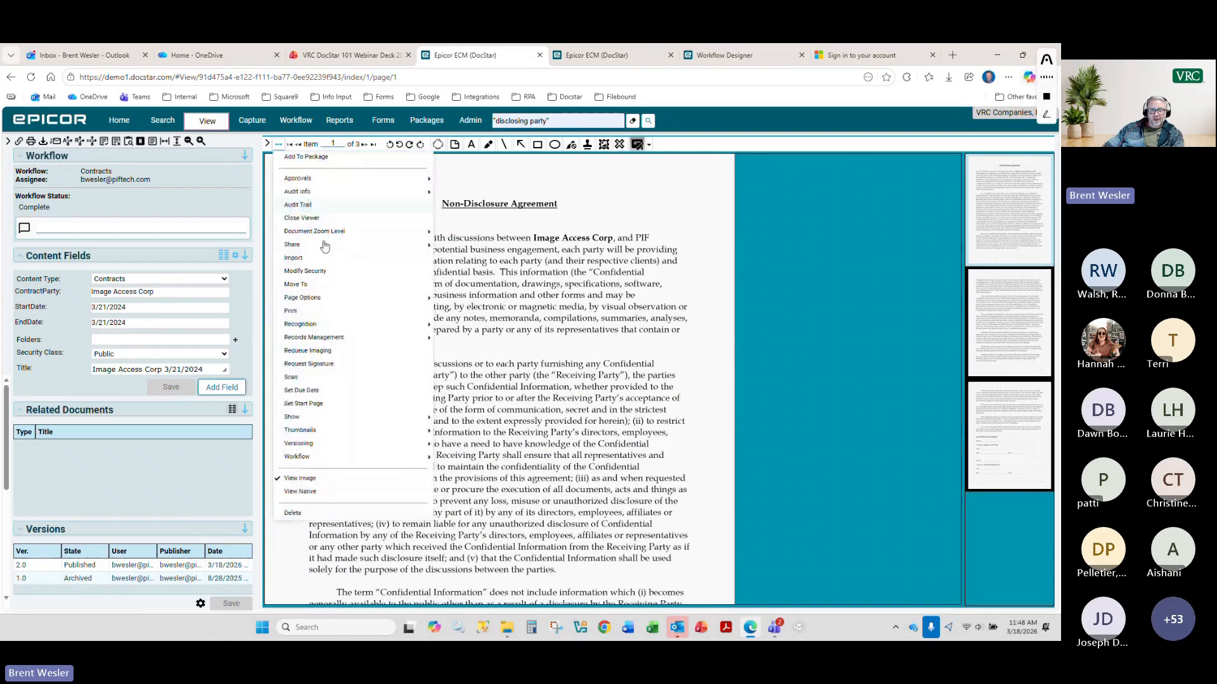
left_click(290, 378)
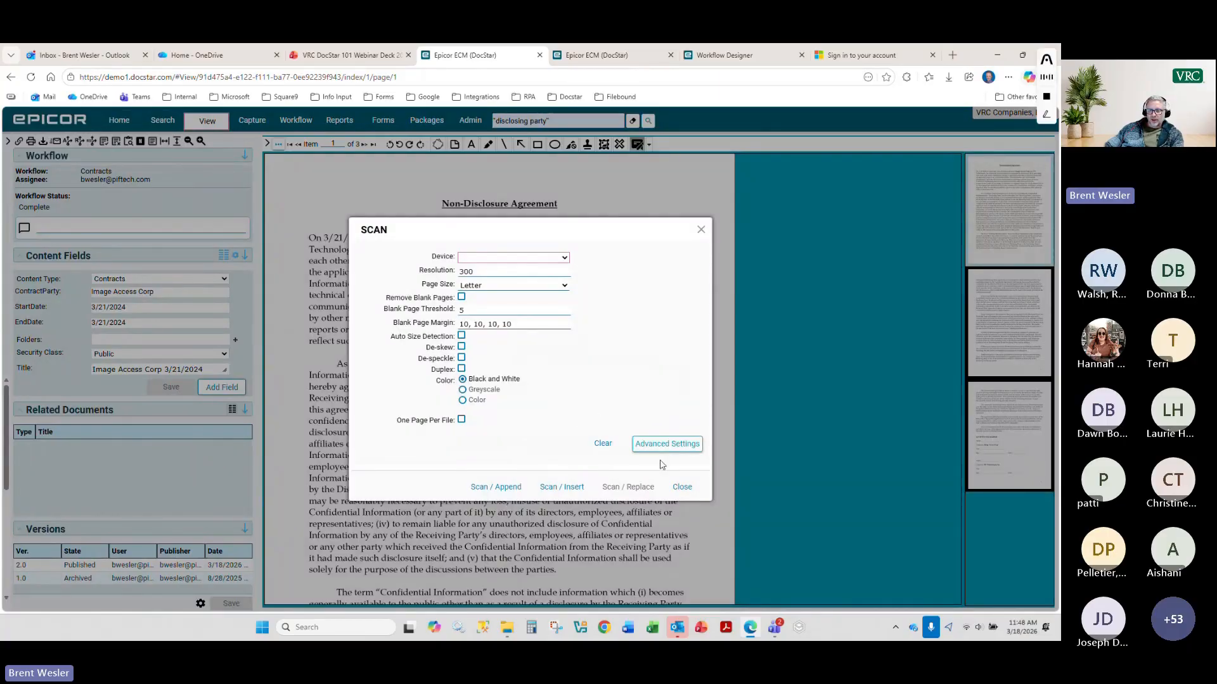
left_click(682, 487)
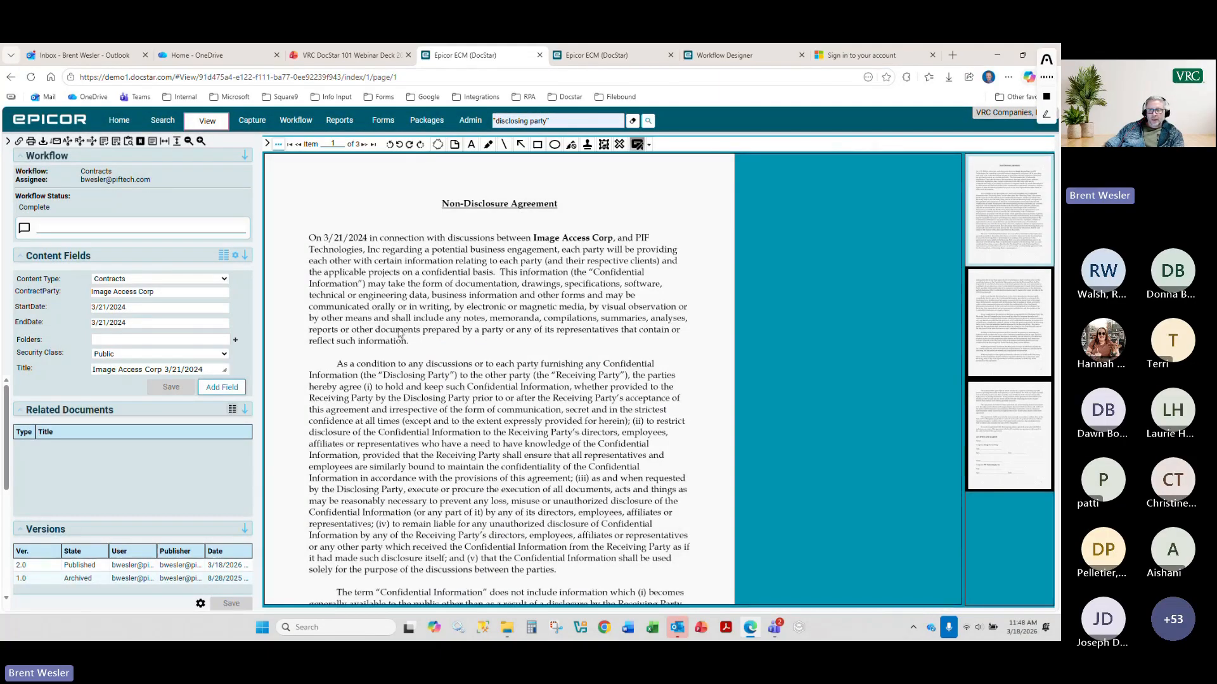
- Start Burst Content Item on the first page, cancel it, and view published version 2.0
right_click(996, 226)
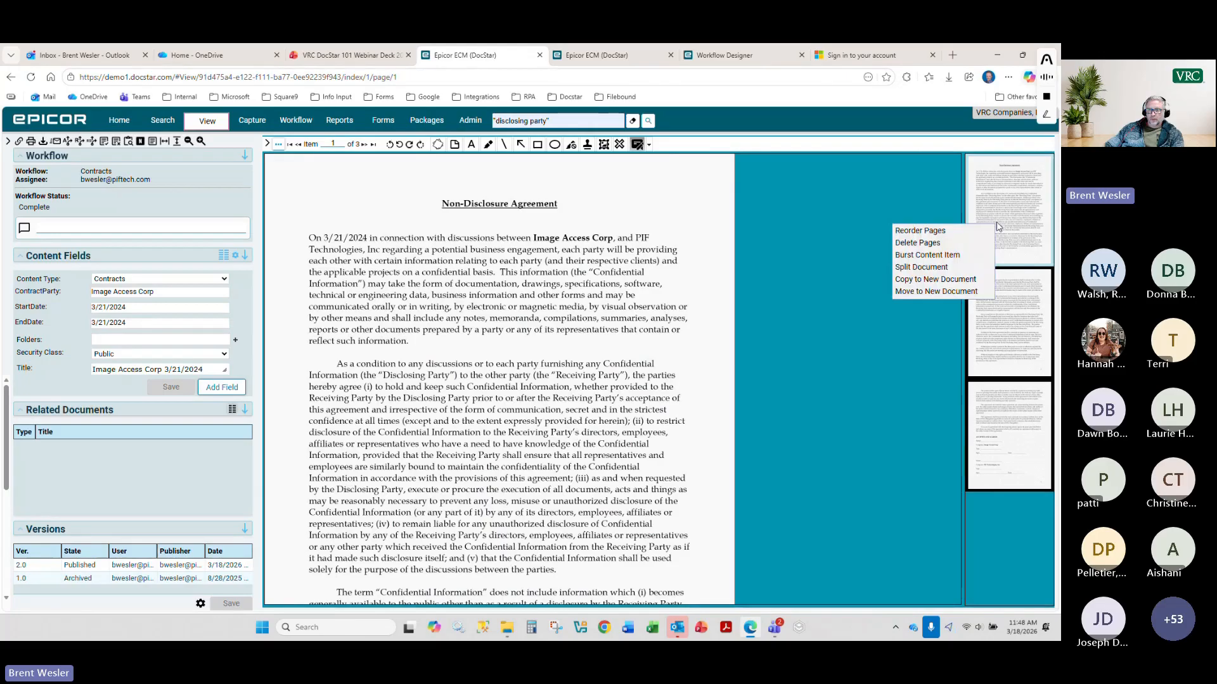
left_click(927, 255)
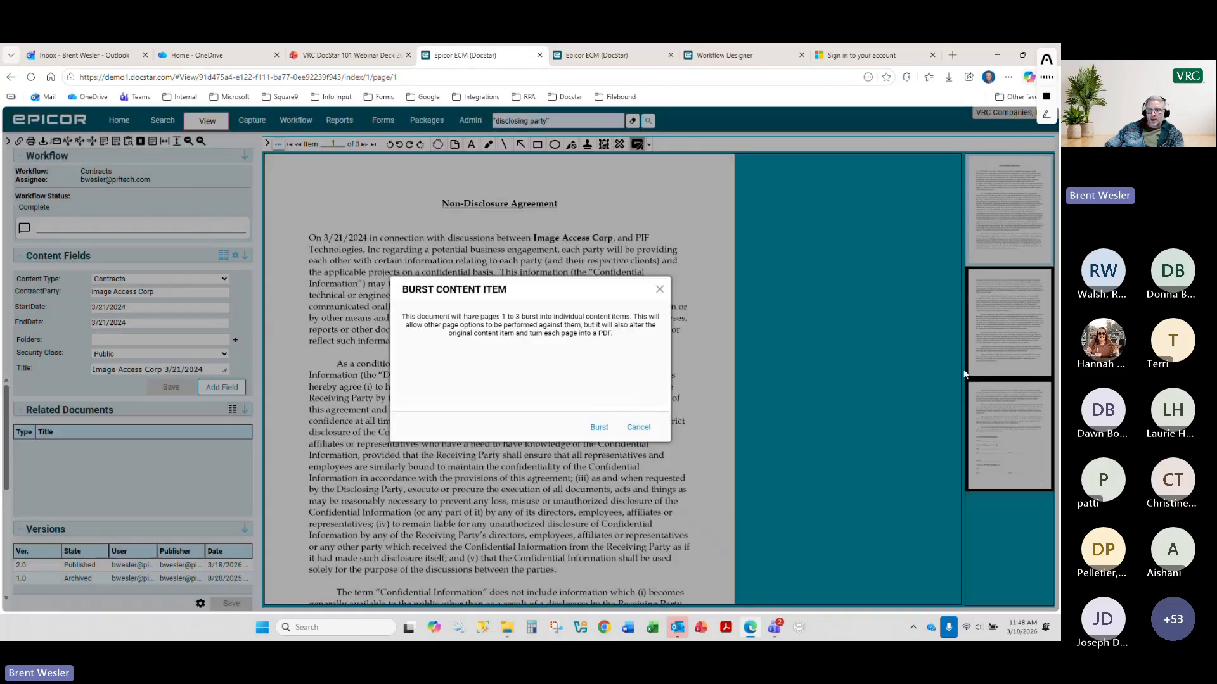
left_click(638, 428)
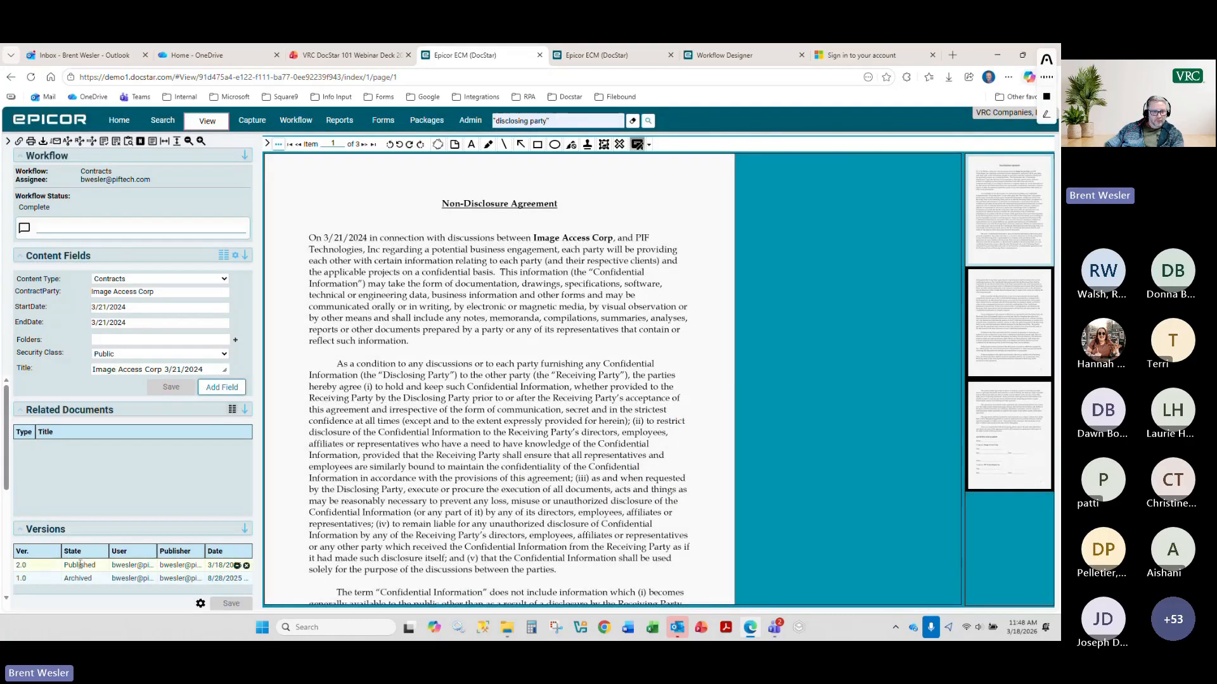
left_click(79, 567)
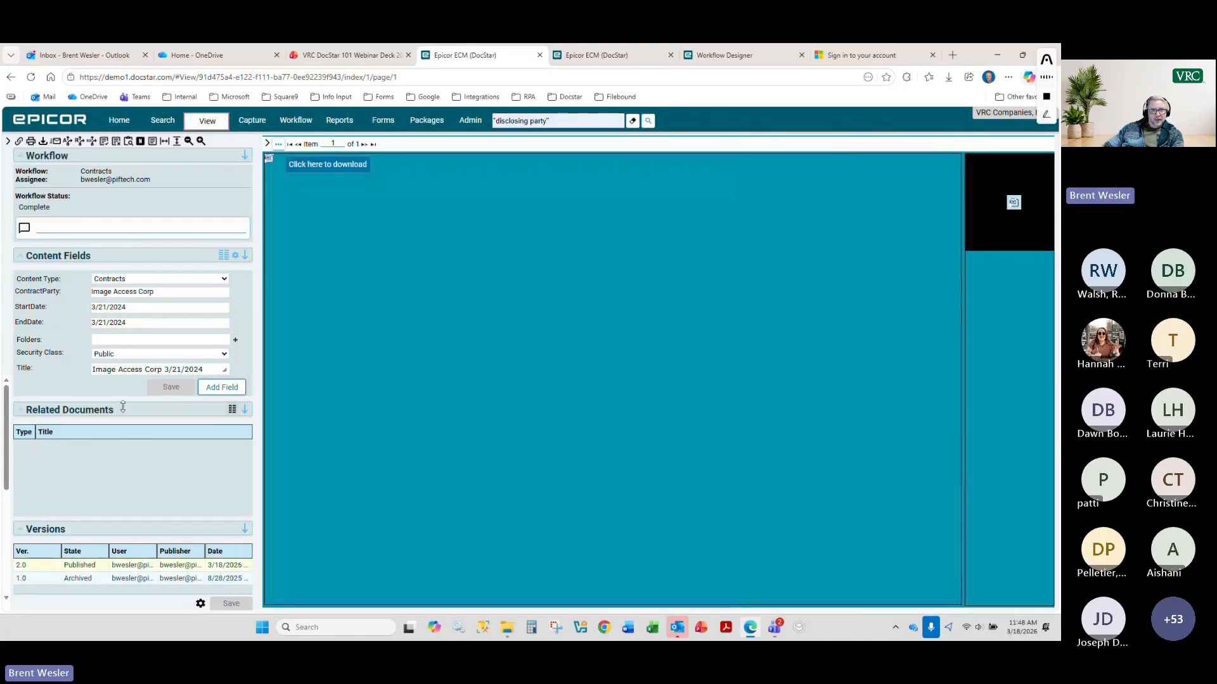
- Open the PIF NDA.docx result and try moving pages to a new Banking document, then cancel
left_click(646, 125)
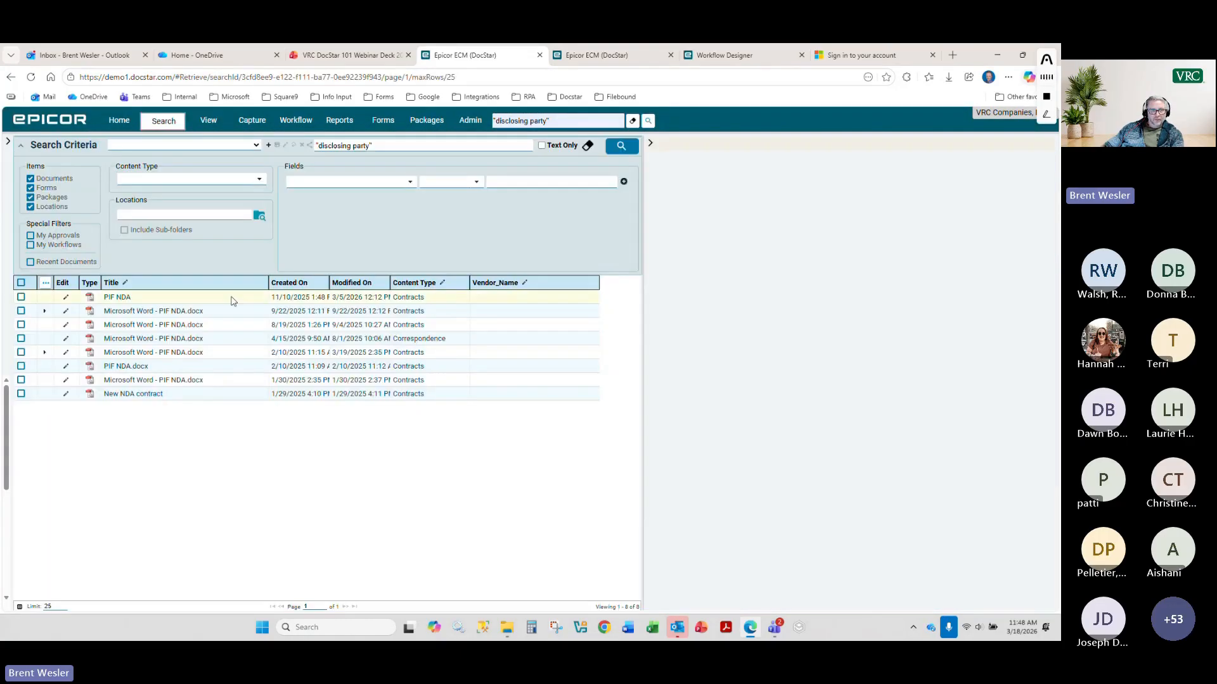
double_click(273, 293)
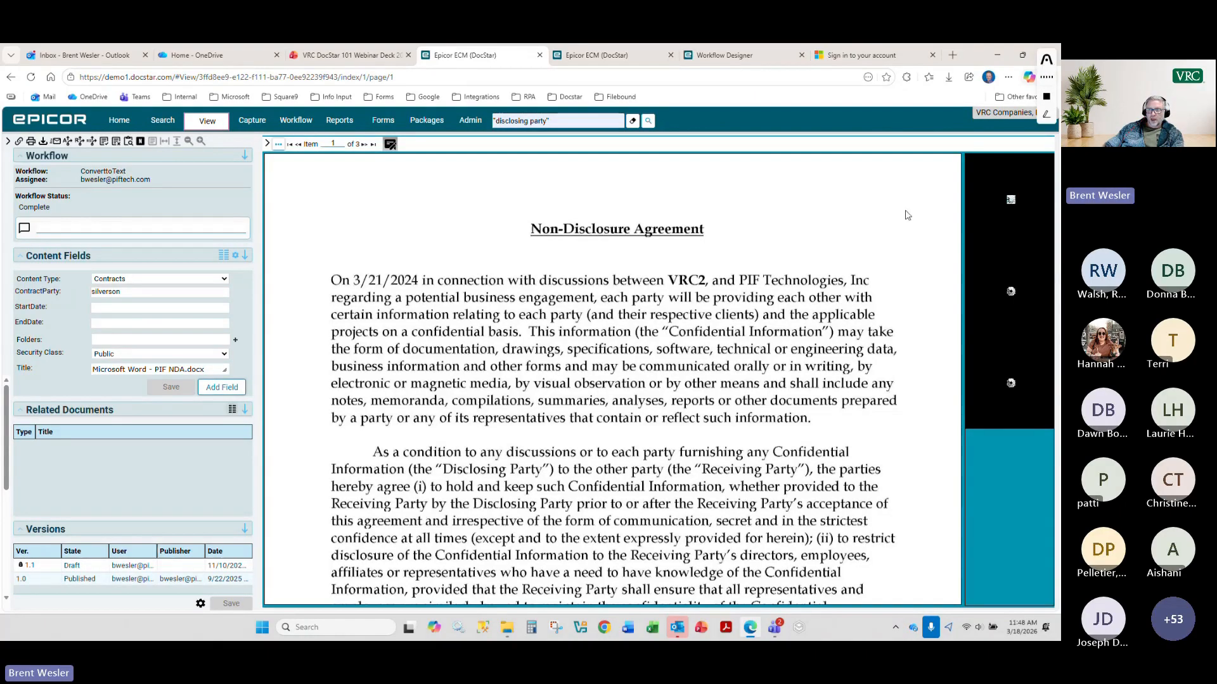
right_click(996, 293)
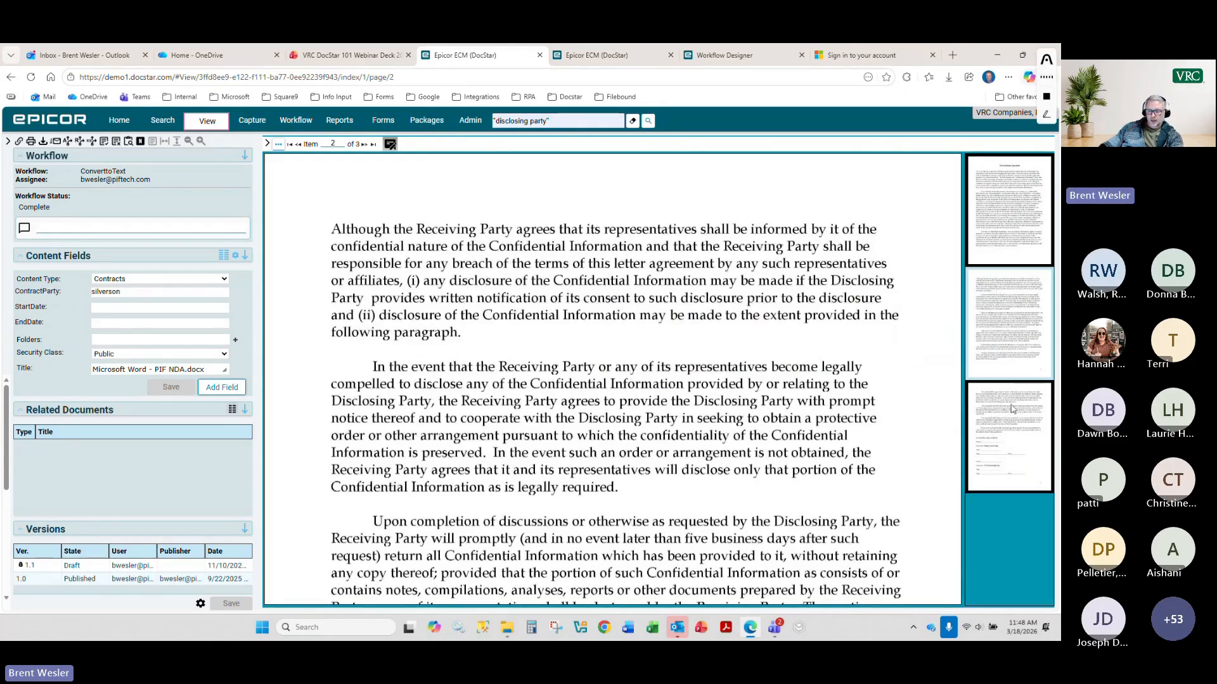
left_click(992, 437)
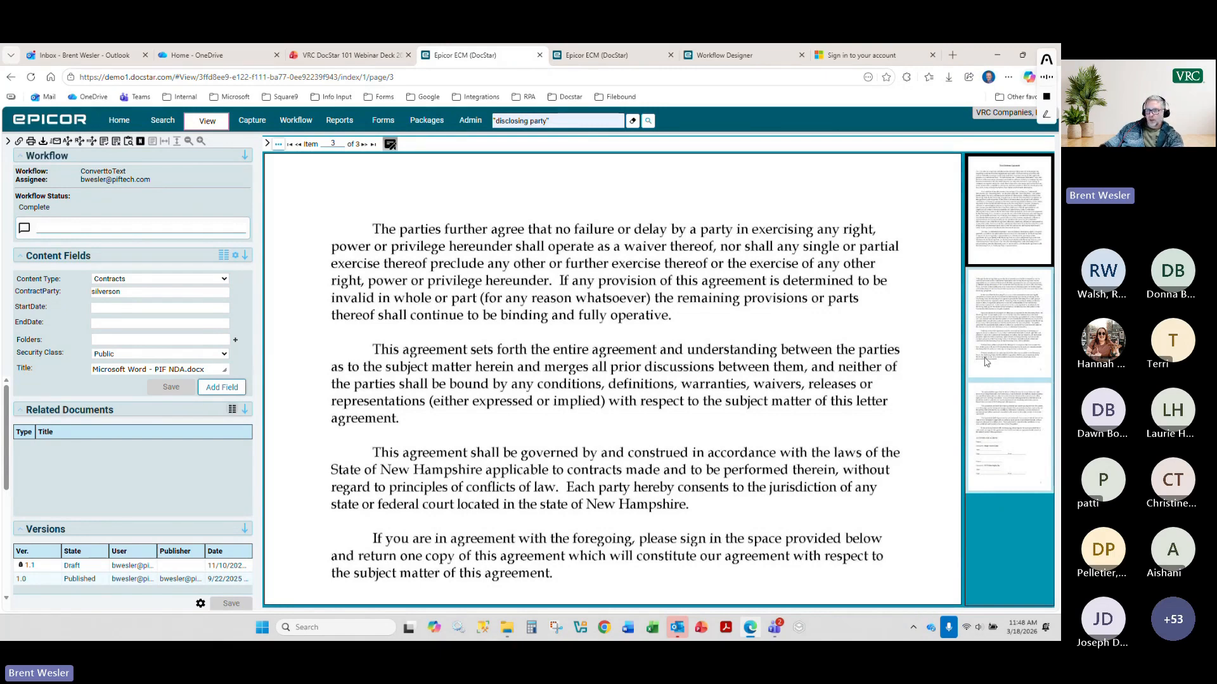
right_click(985, 392)
left_click(928, 425)
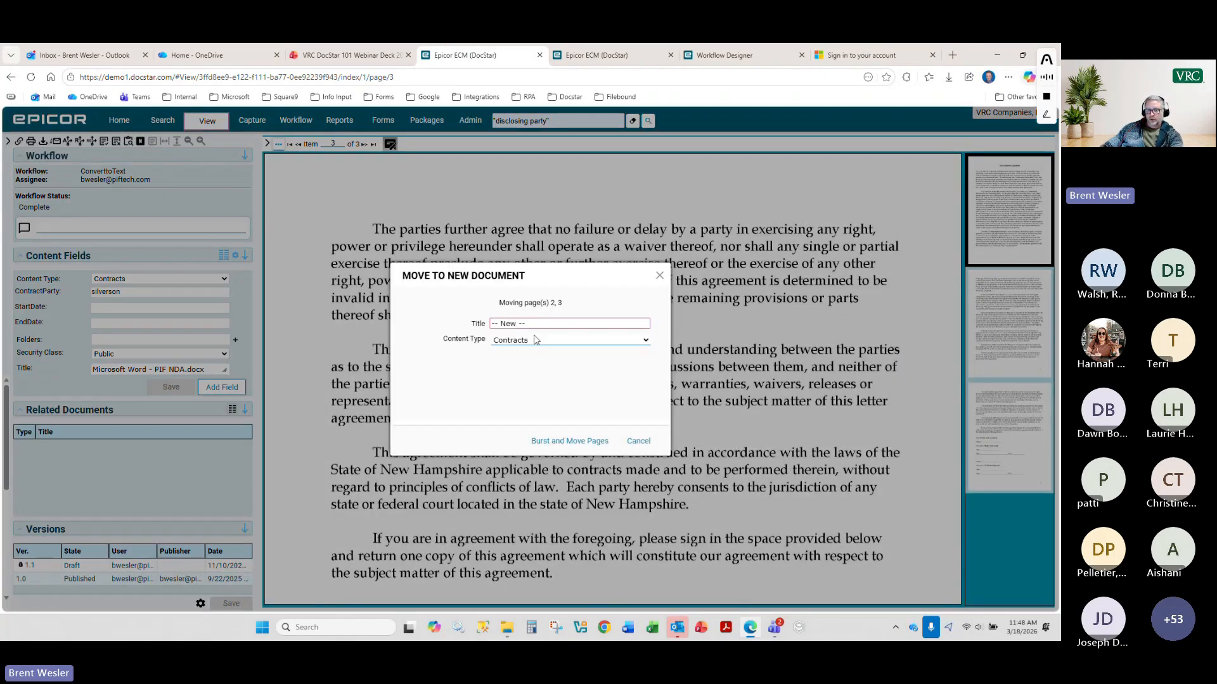
left_click_drag(563, 303, 547, 303)
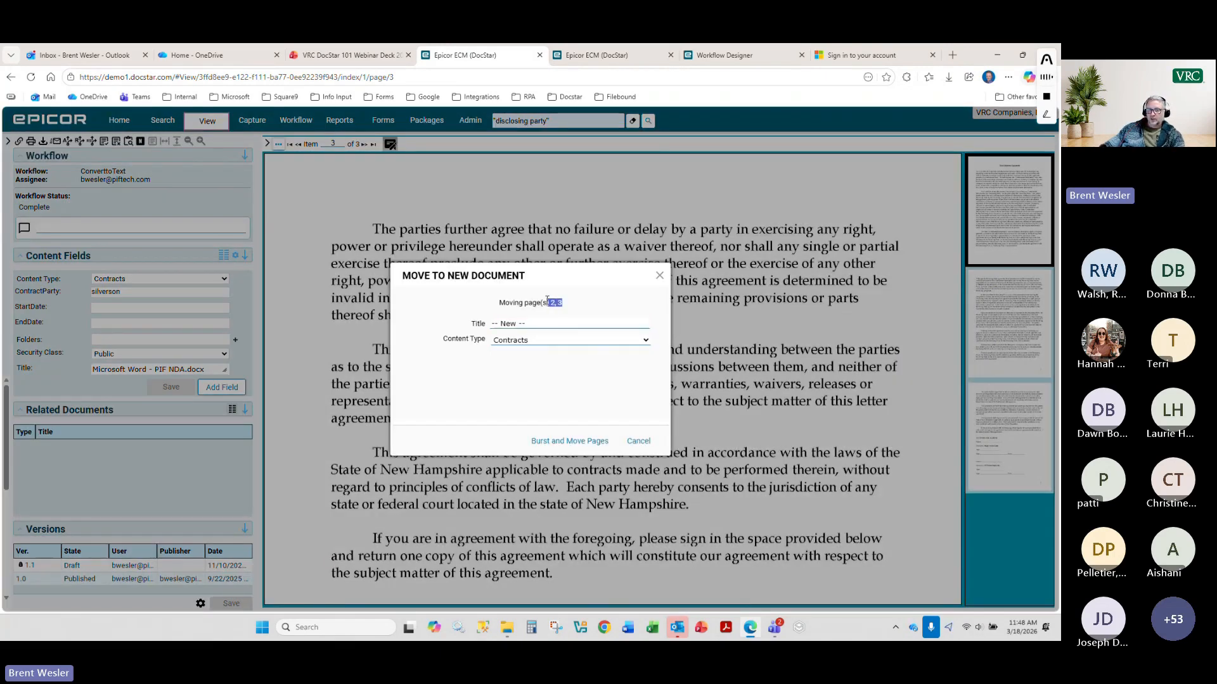
left_click(508, 341)
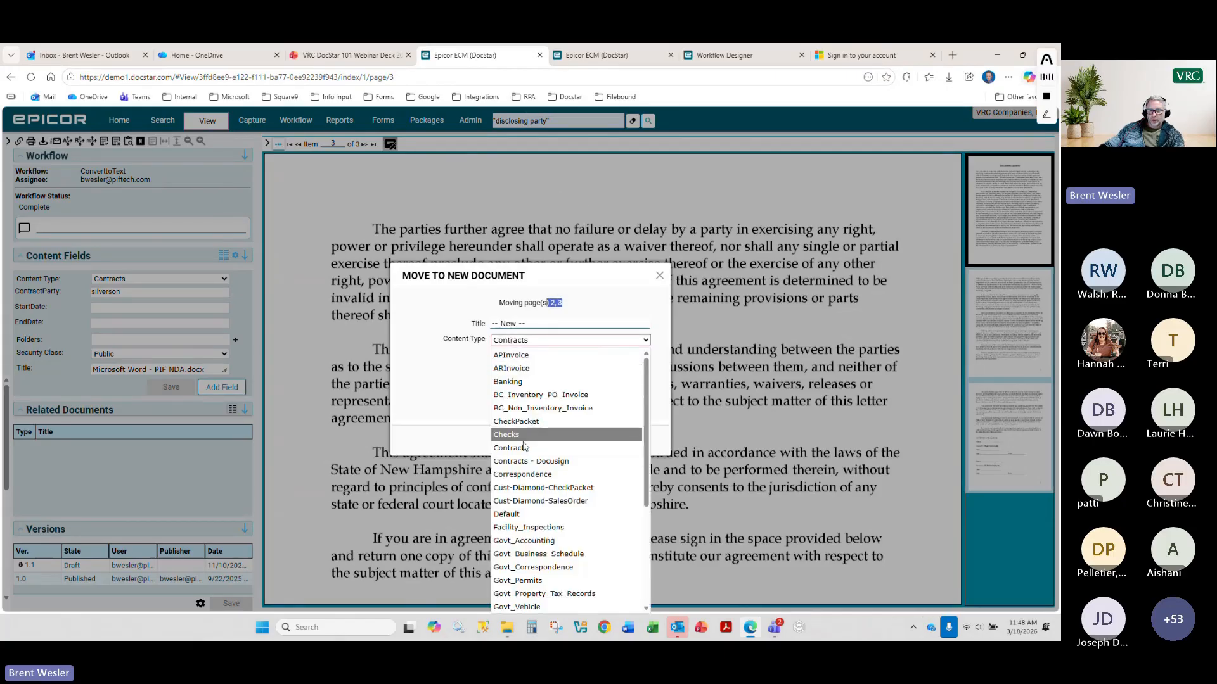
left_click(520, 383)
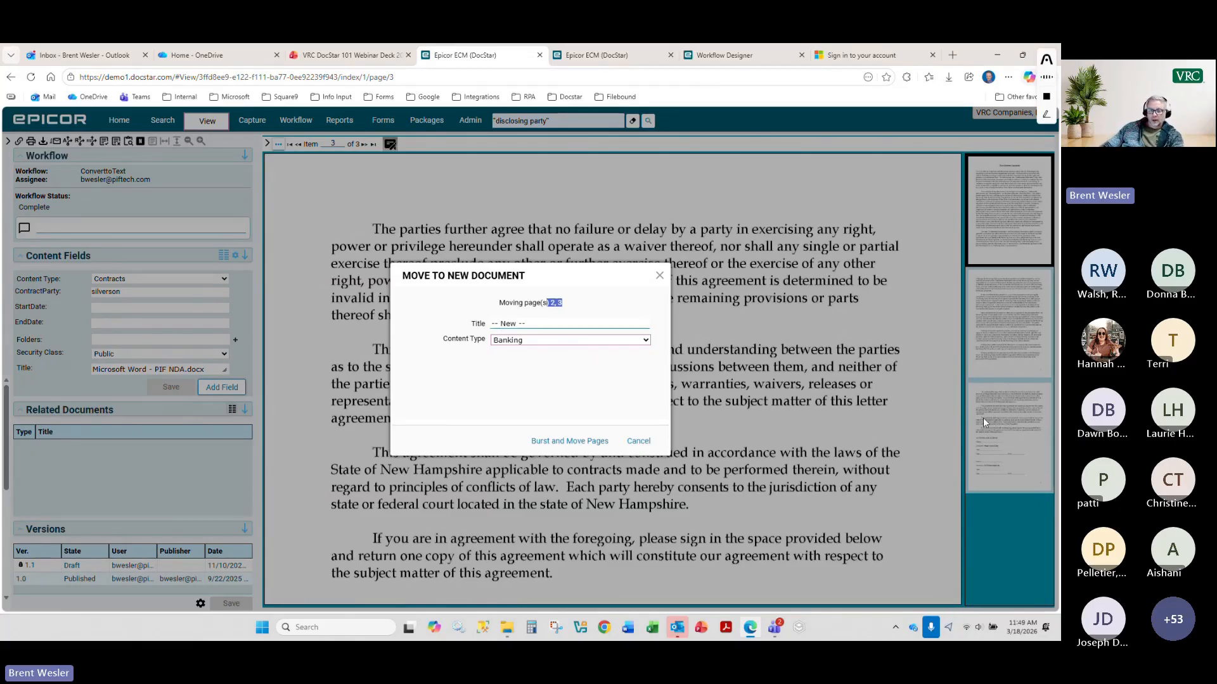
left_click(640, 440)
- Attempt to burst the document from the second page, dismiss the draft-exists error, and cancel
right_click(1011, 304)
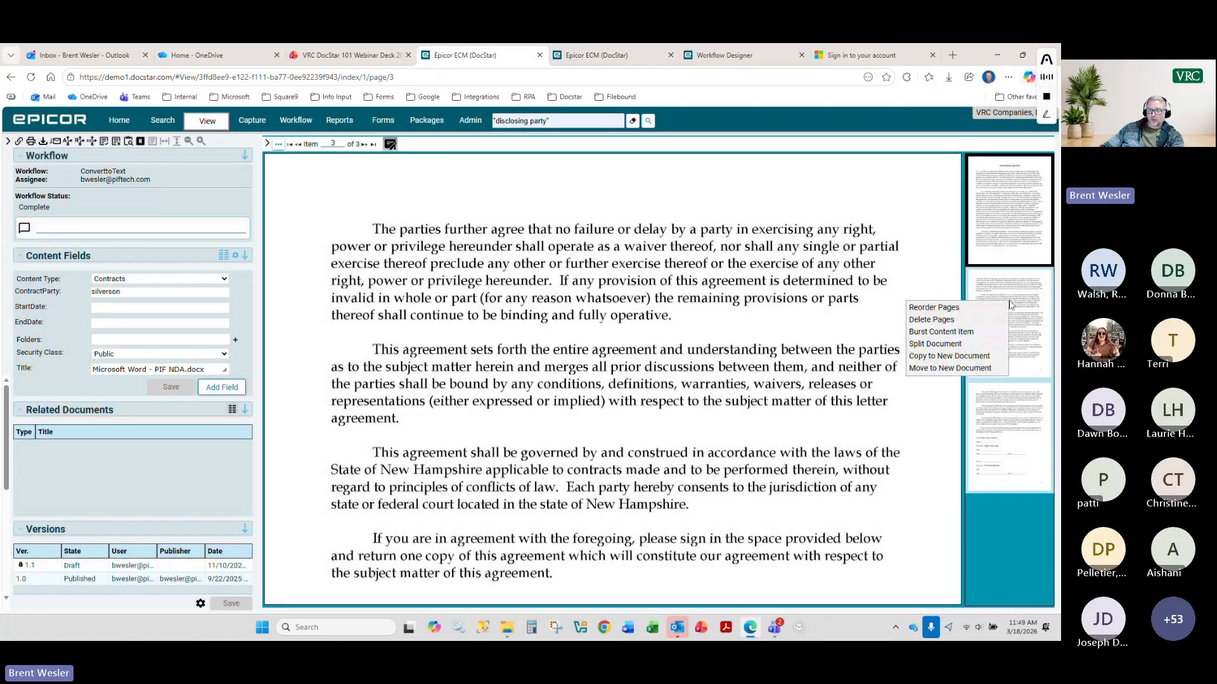
left_click(940, 333)
left_click(598, 429)
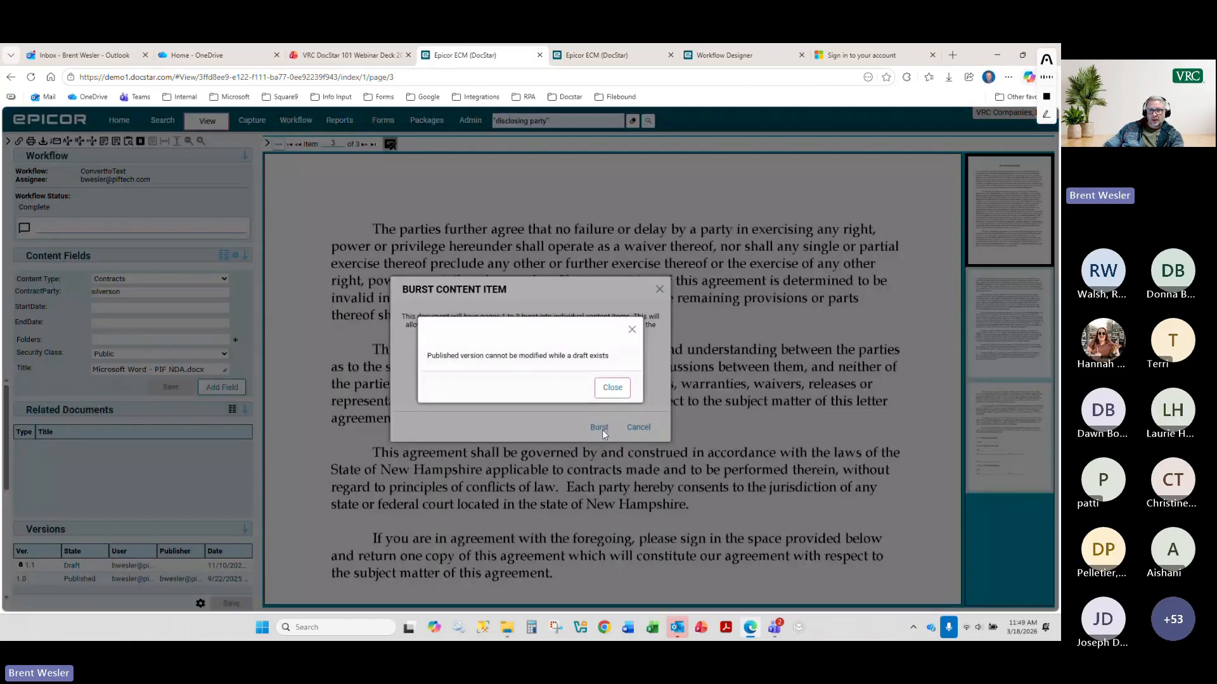
left_click(619, 394)
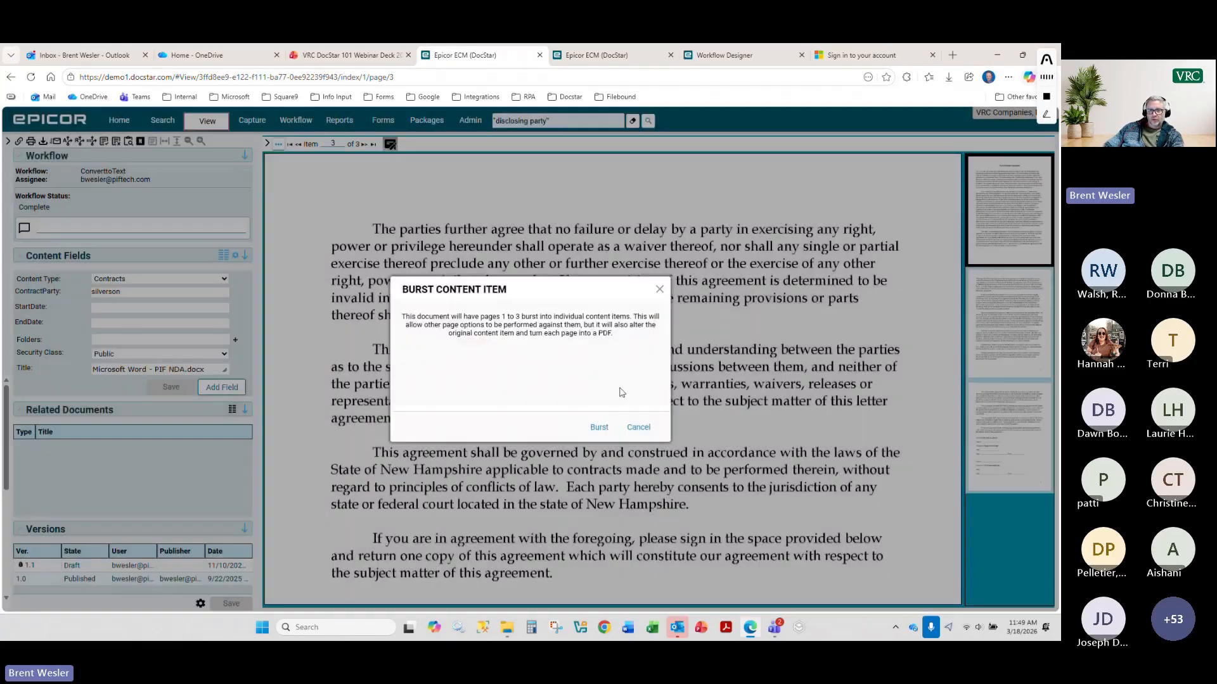
left_click(639, 428)
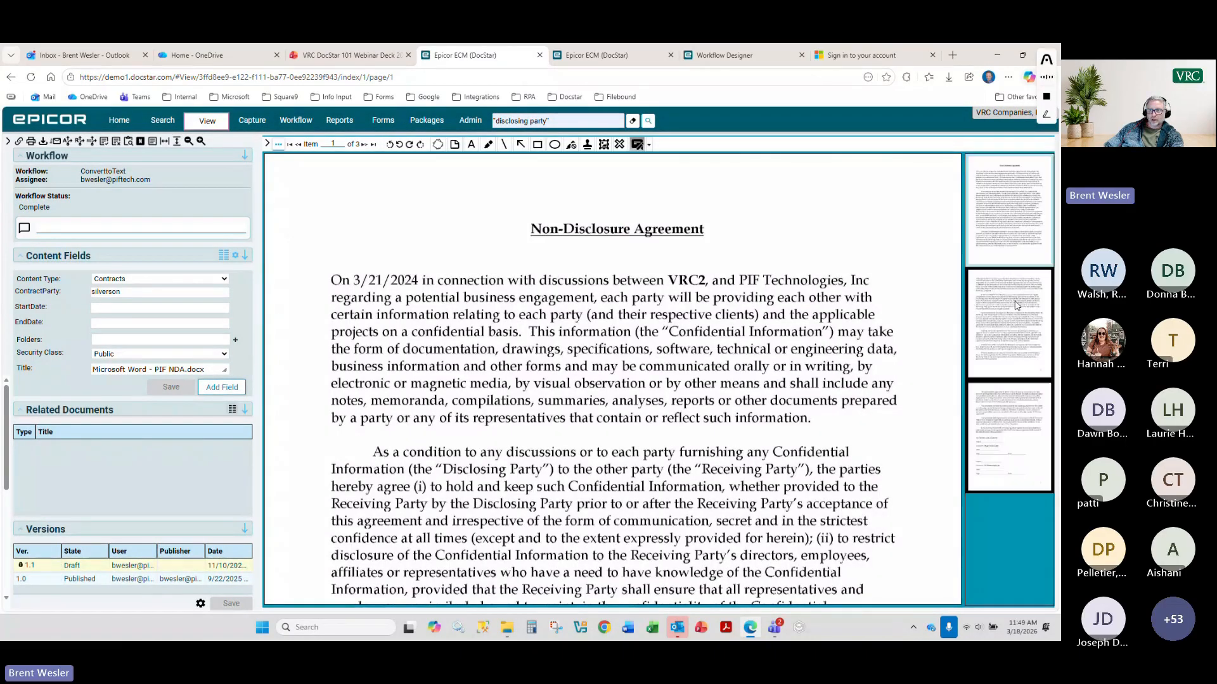
- Reorder the NDA's pages so the signature page comes first, confirming the burst and reorder
left_click_drag(1033, 161, 1040, 204)
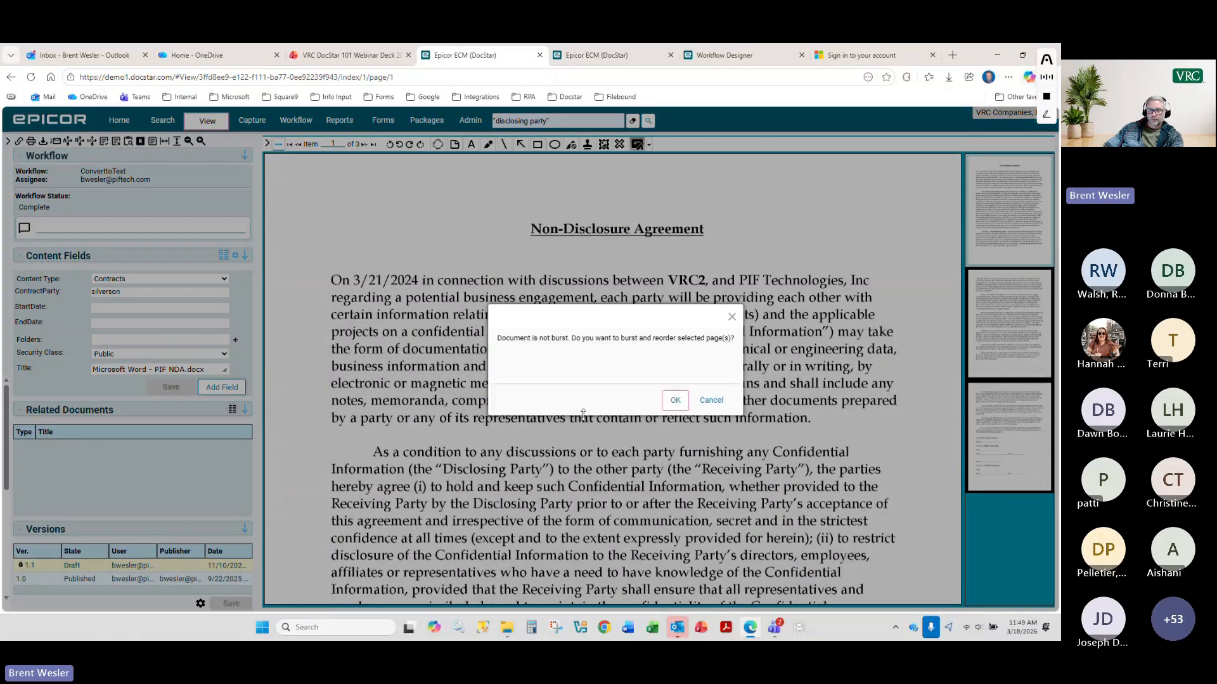
left_click(677, 399)
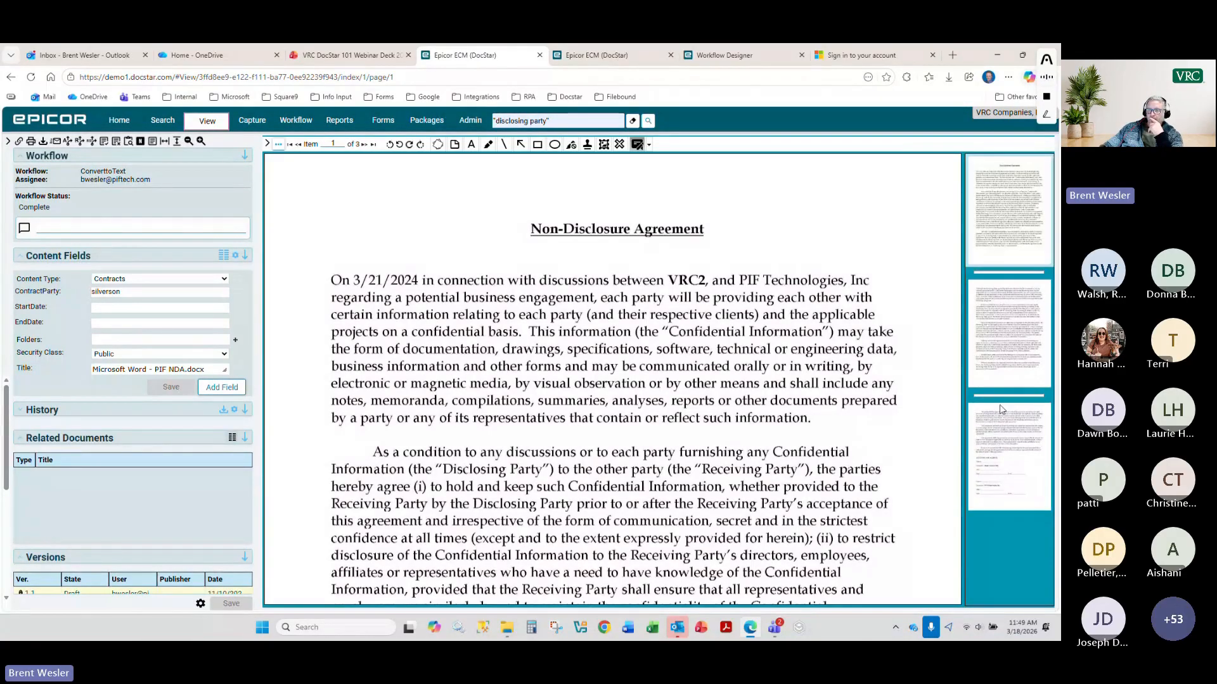
left_click(1013, 472)
left_click_drag(1008, 469, 1006, 315)
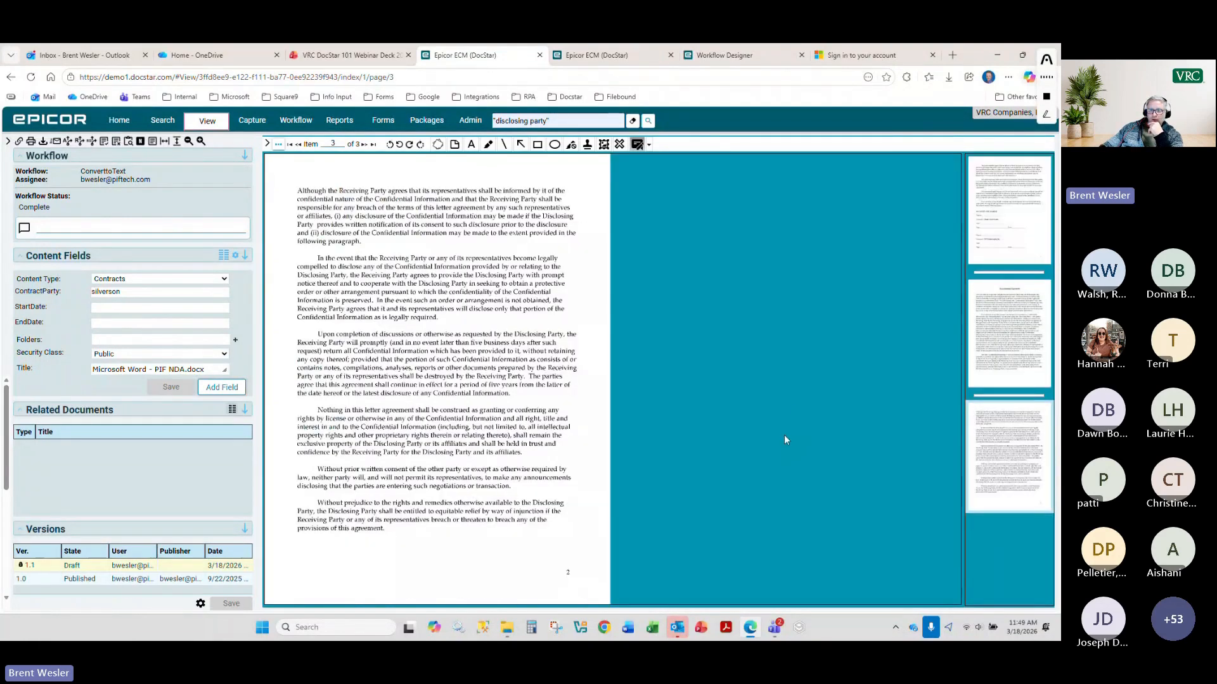
scroll(498, 493, "up", 1)
left_click(1027, 254)
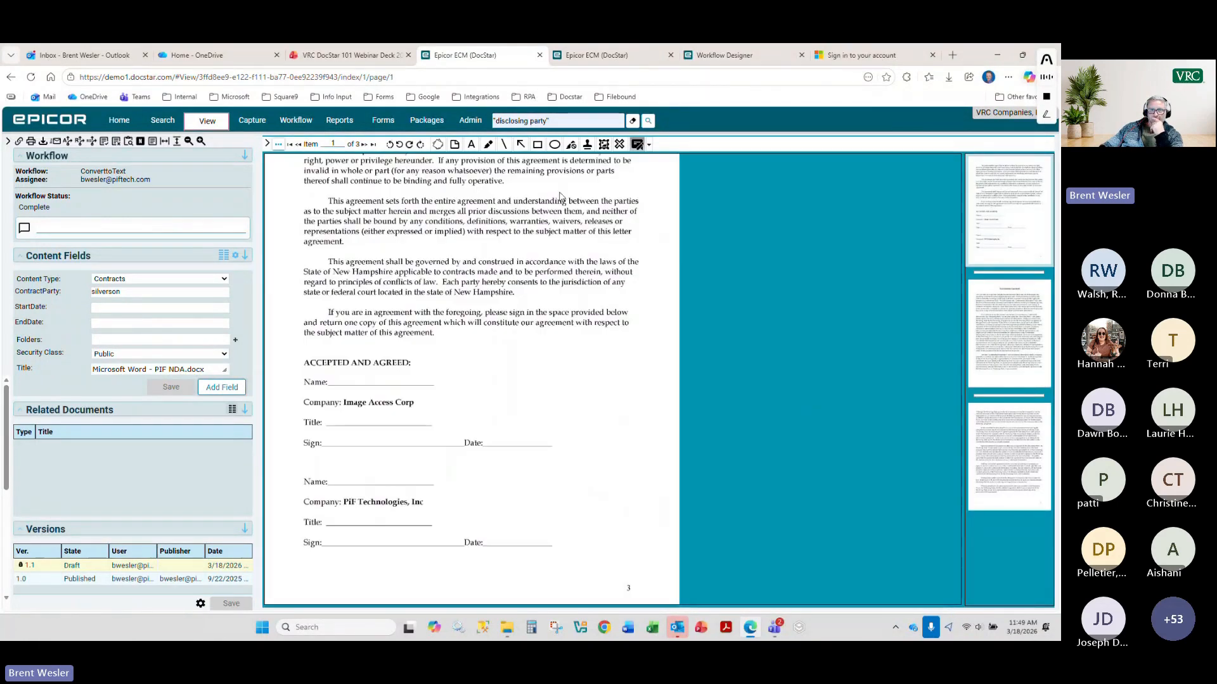
- Stamp the handwritten signature onto the first Sign line of the signature page
left_click(603, 145)
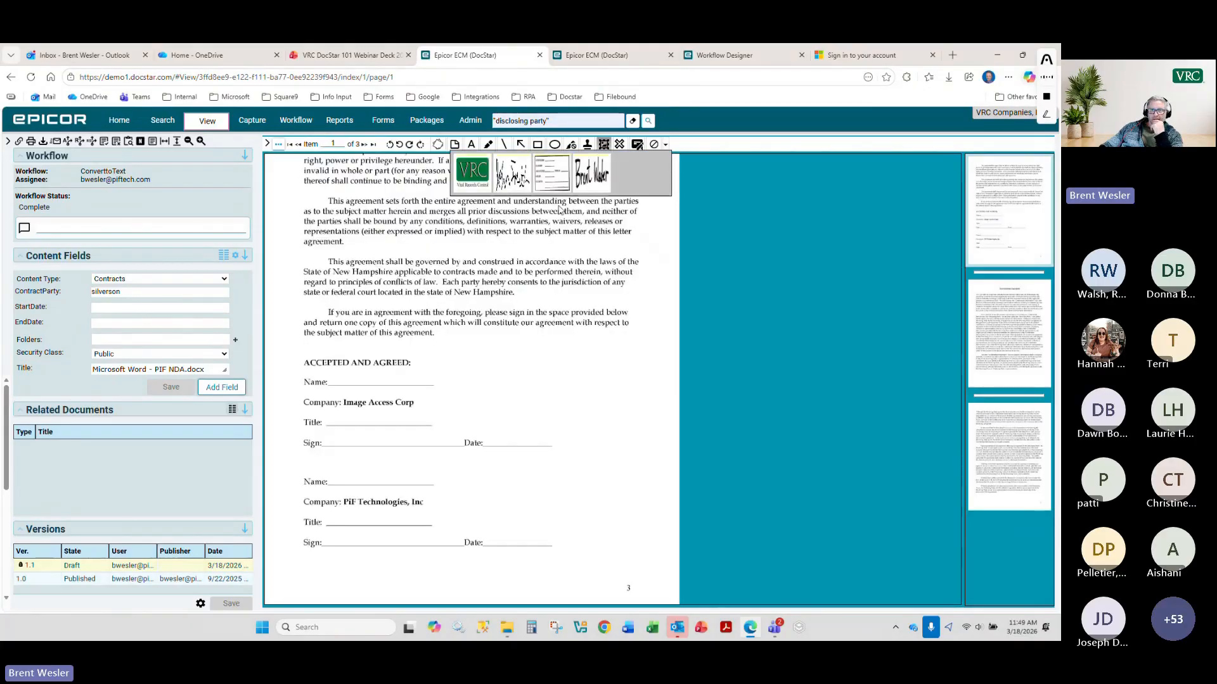
mouse_move(504, 531)
left_mouse_down()
mouse_move(428, 510)
mouse_move(366, 436)
left_mouse_up()
left_click(550, 489)
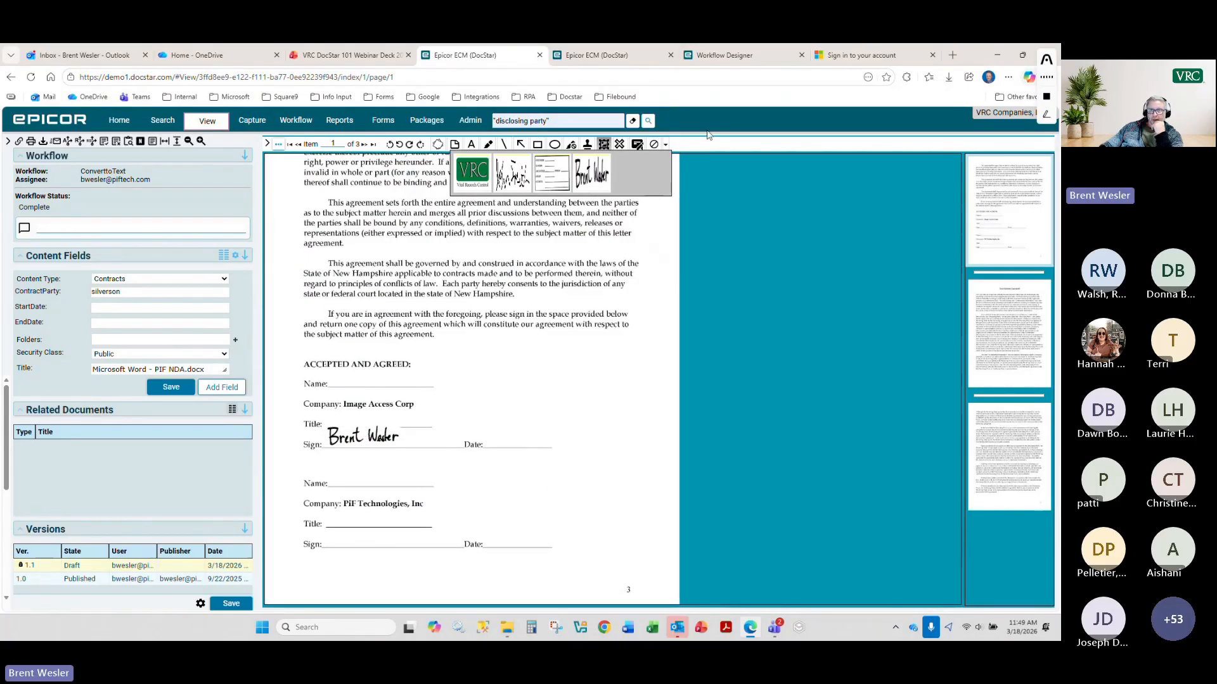
left_click(278, 144)
mouse_move(329, 247)
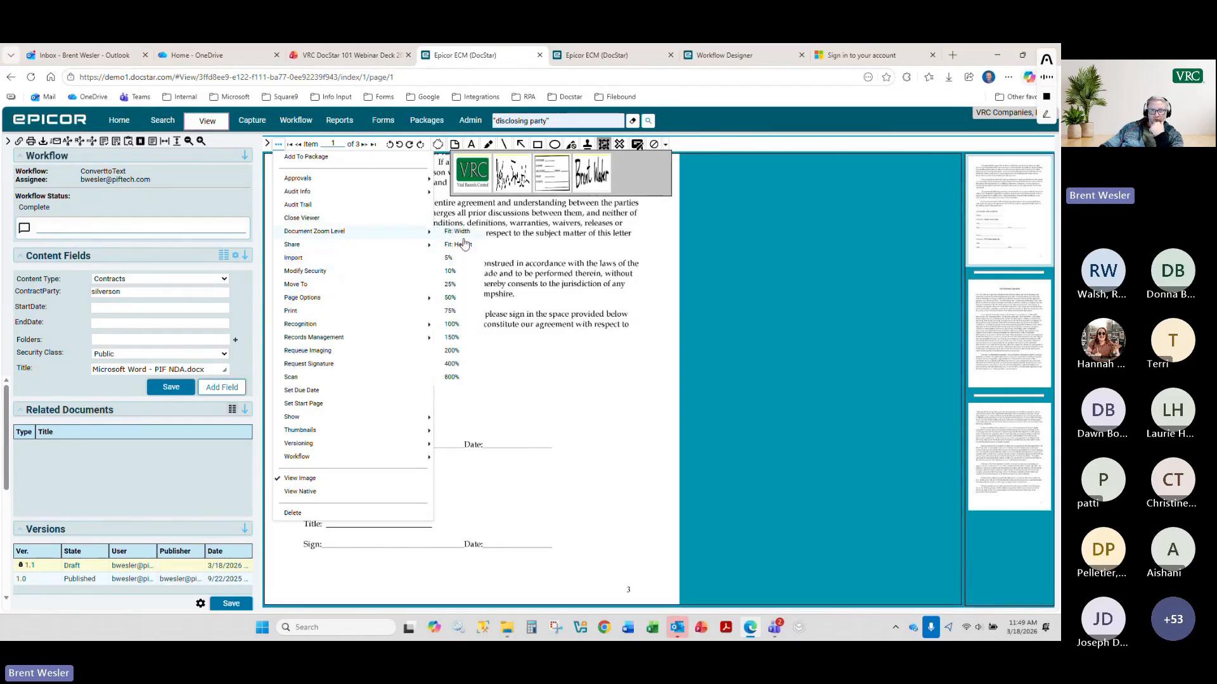
- In Save A Copy, try Native and PDF formats with annotations and redactions, then cancel without exporting
left_click(457, 259)
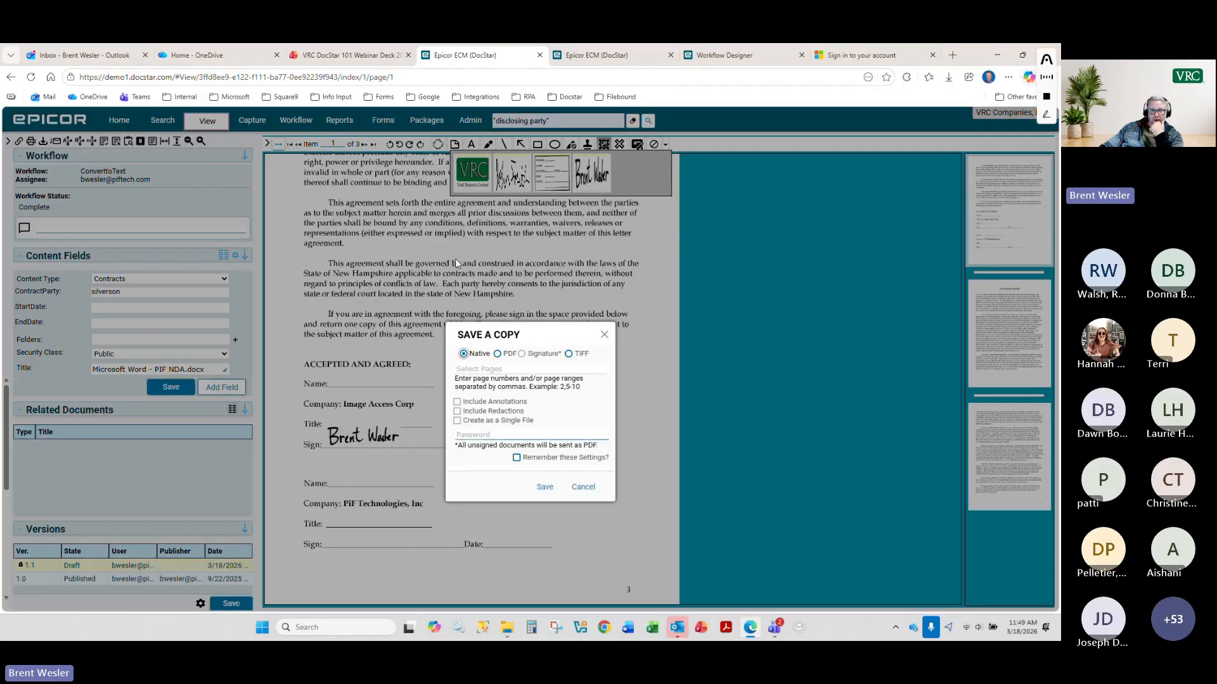
left_click(497, 353)
left_click(457, 401)
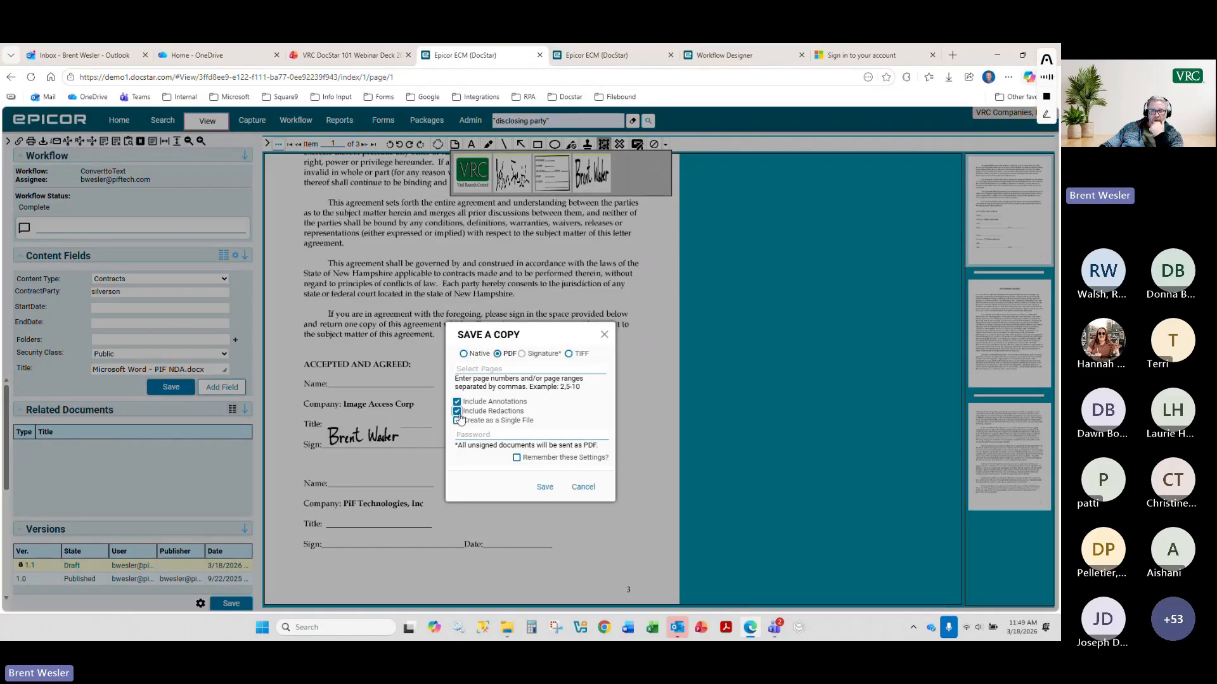
left_click(457, 412)
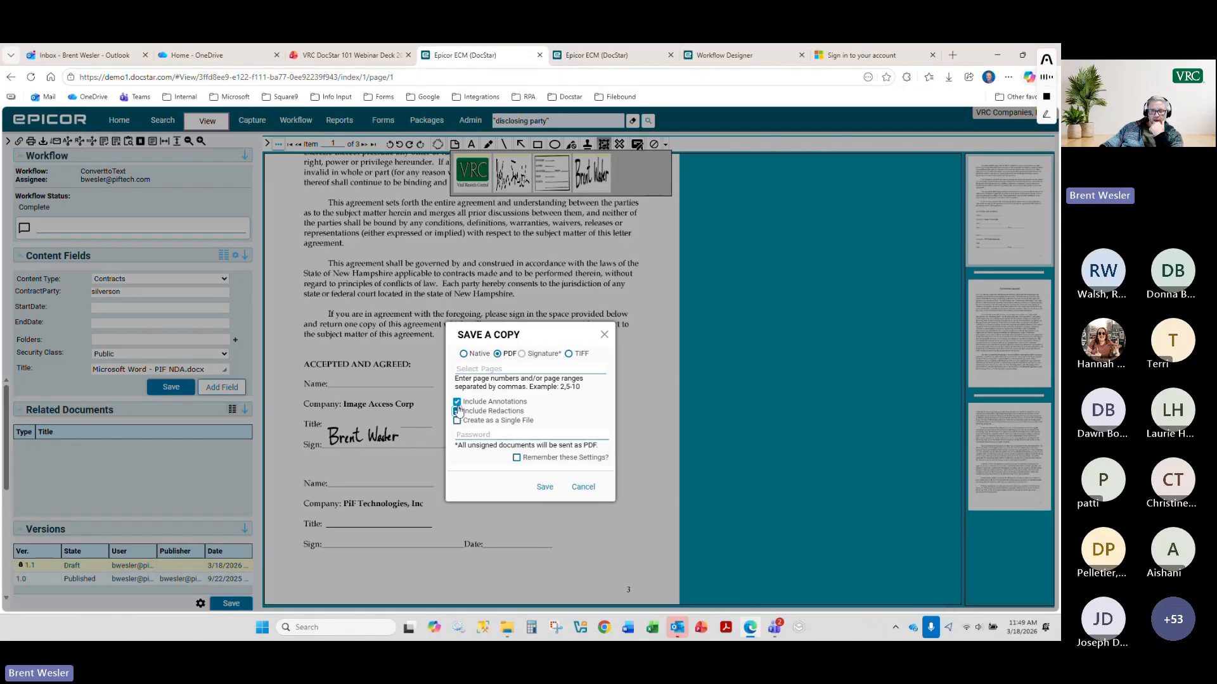
left_click(466, 357)
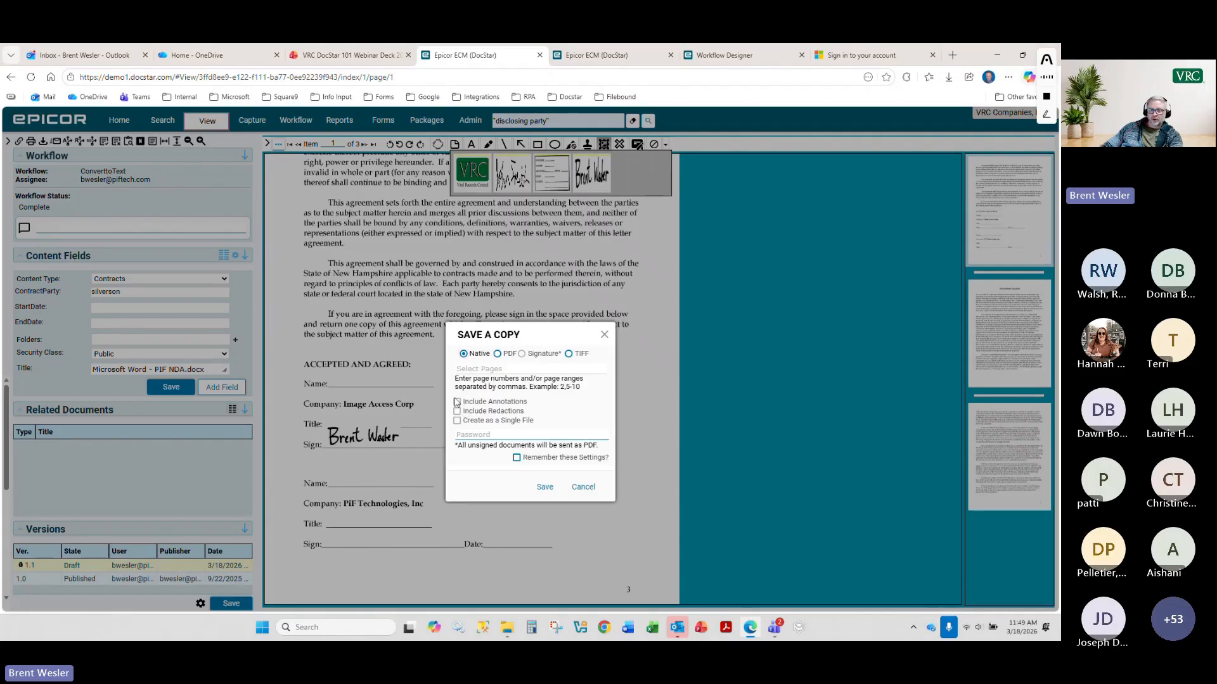
left_click(498, 355)
left_click(457, 402)
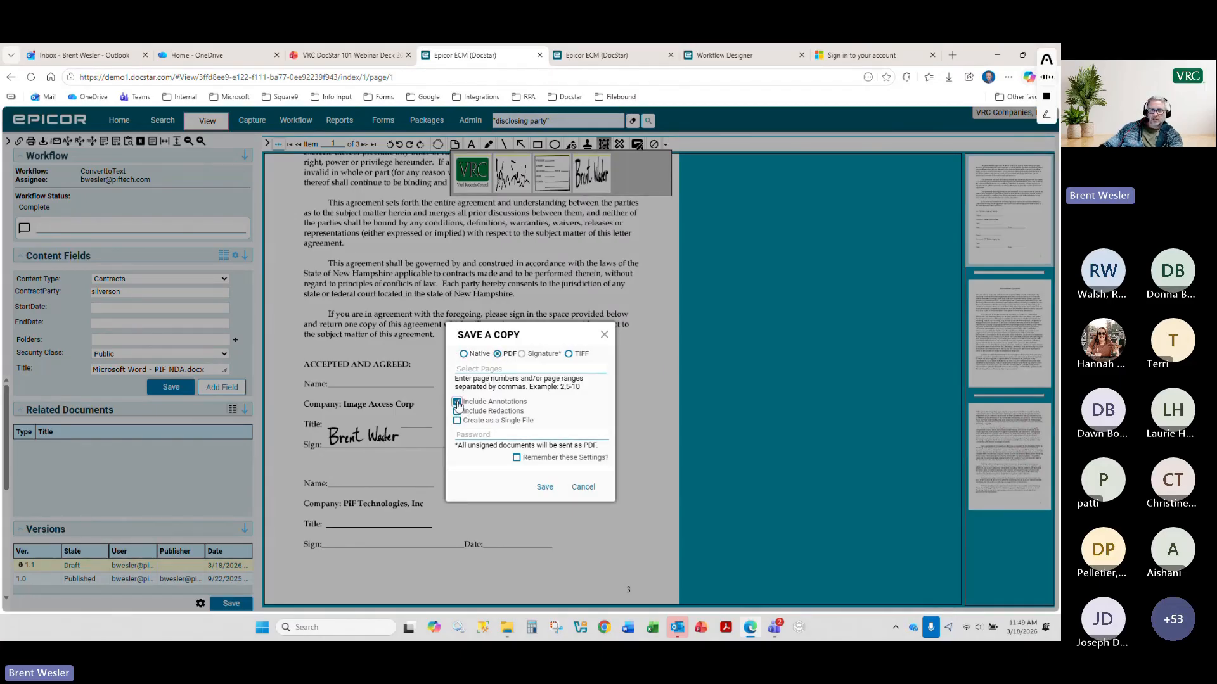
left_click(457, 411)
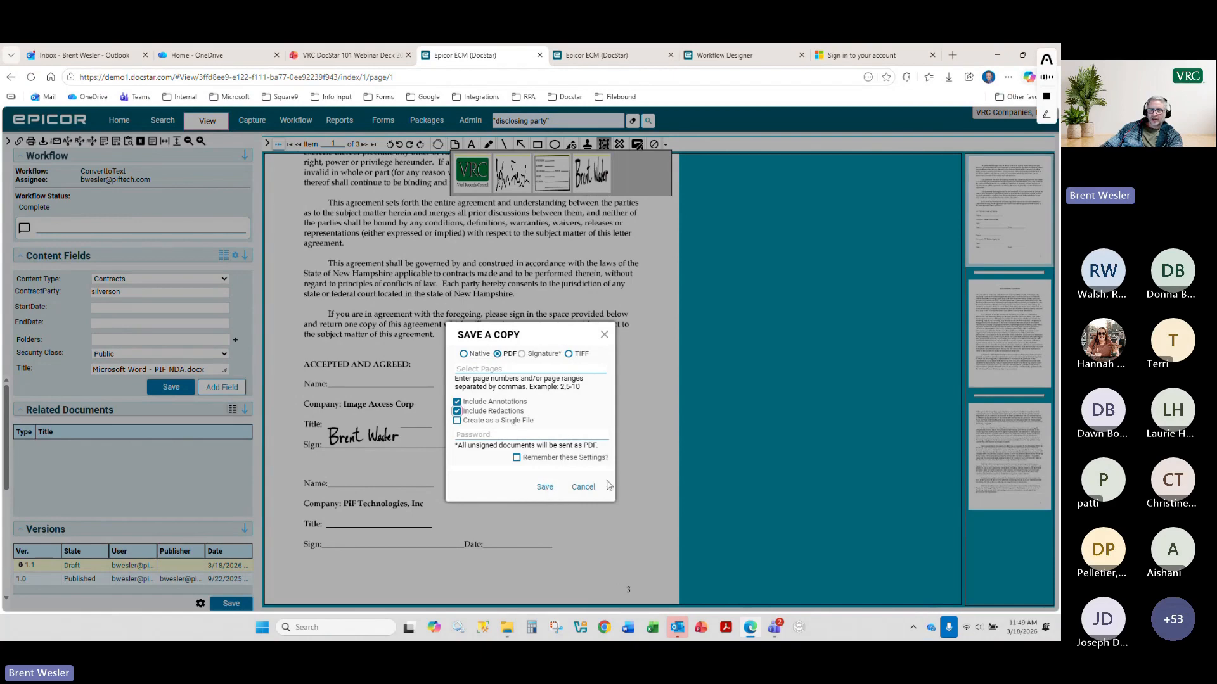
left_click(582, 487)
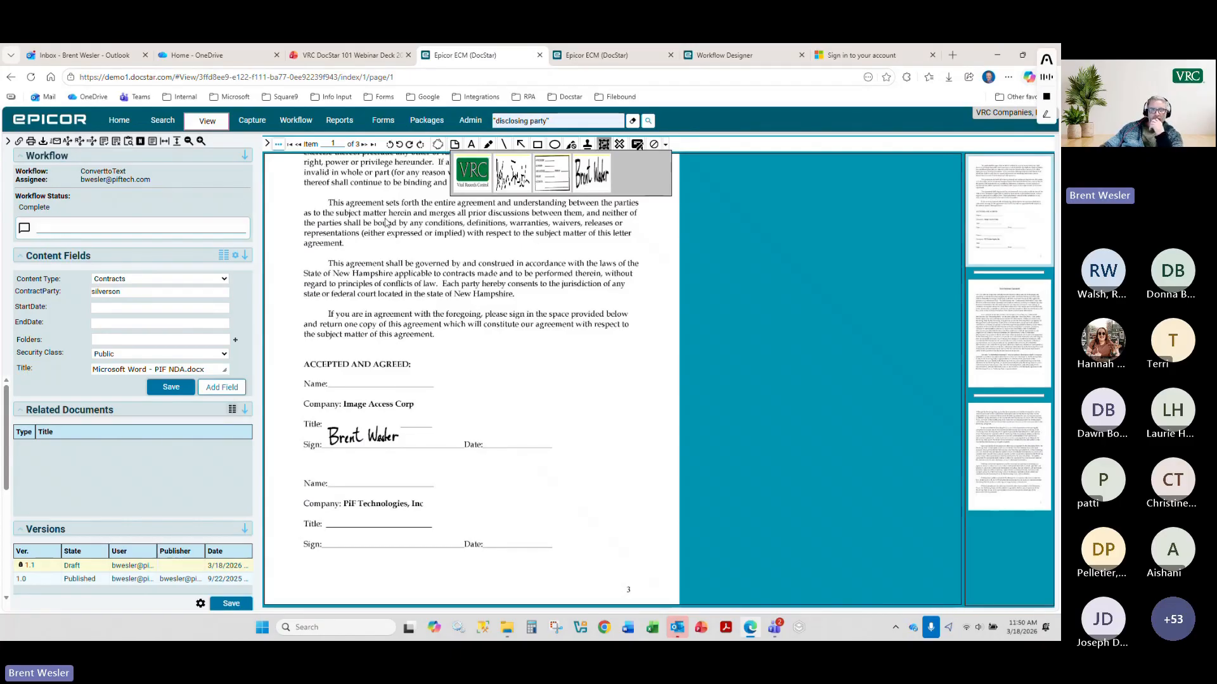
left_click(278, 144)
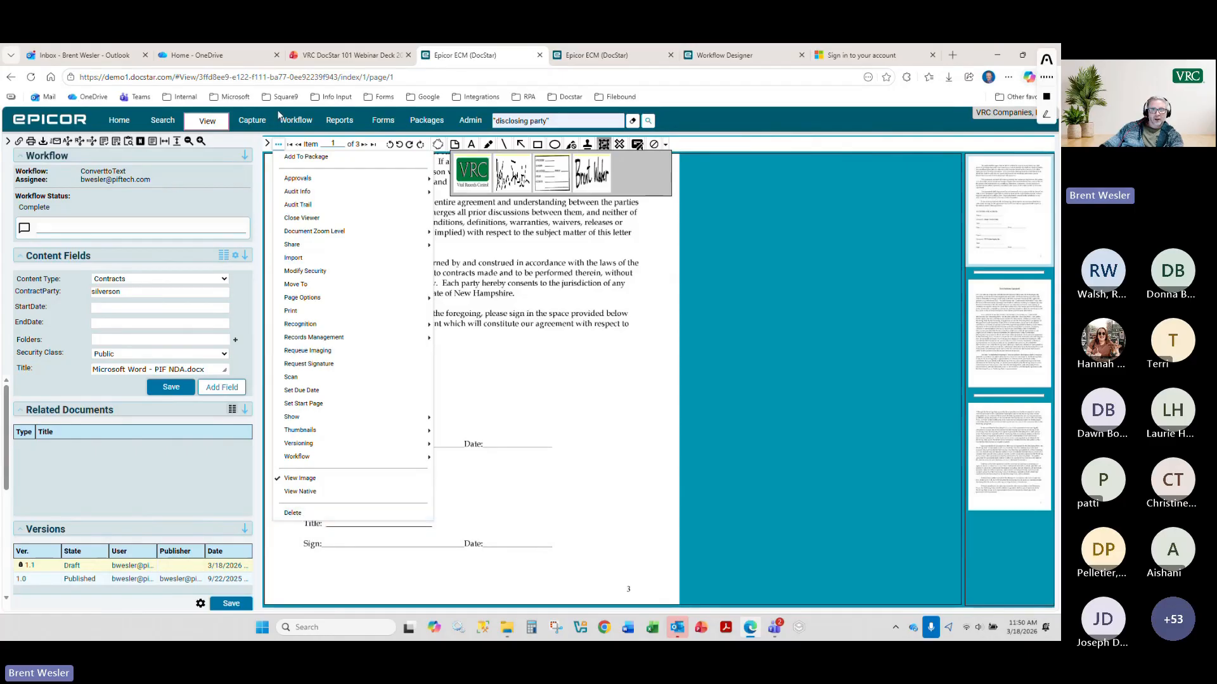
- Open the Abita.pdf invoice from the workflow work items, answering the save prompt
left_click(295, 120)
left_click(624, 393)
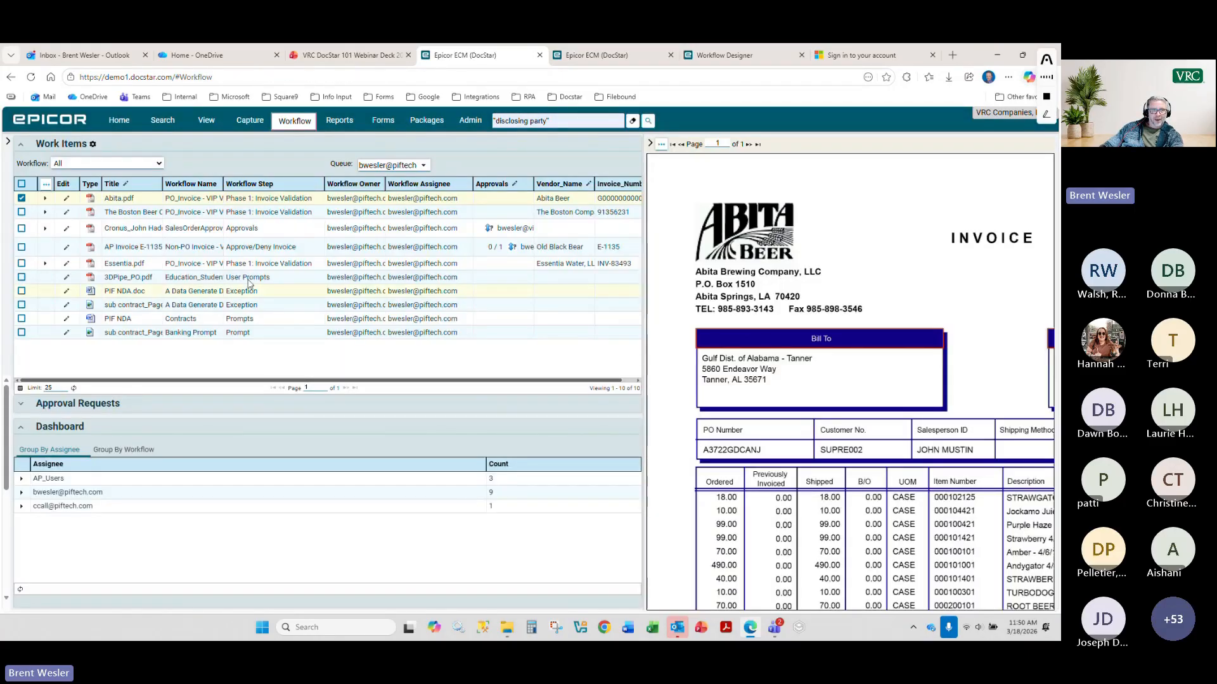
left_click(91, 200)
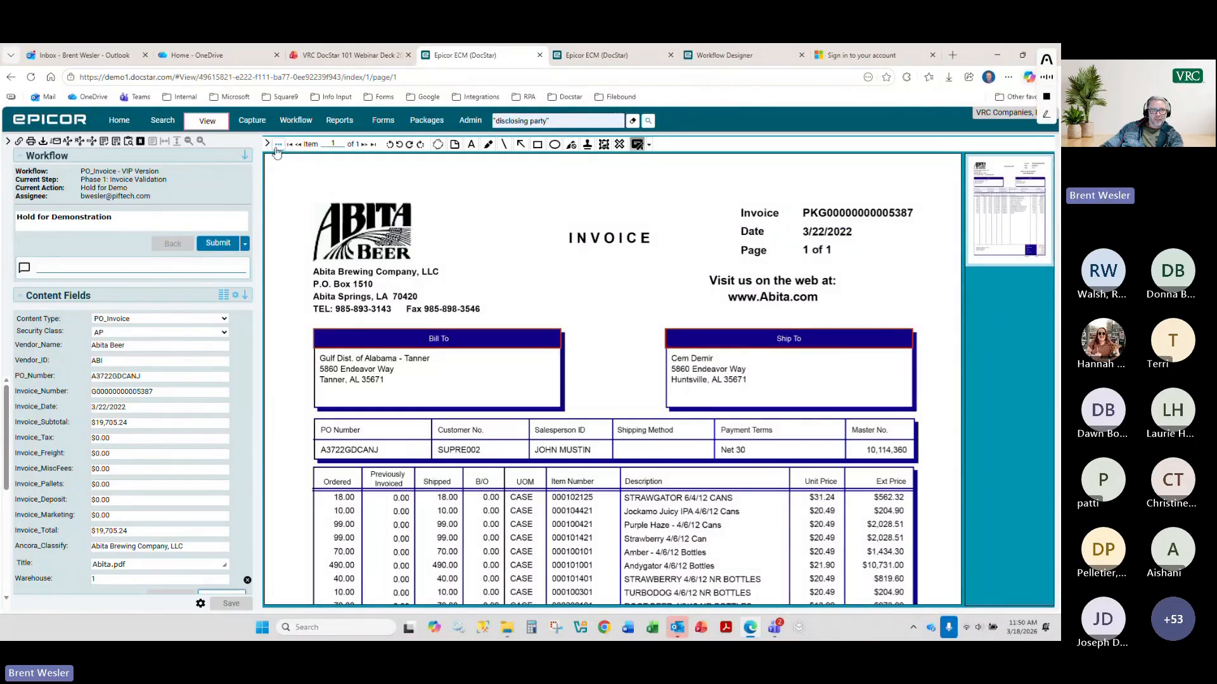
left_click(278, 146)
mouse_move(345, 457)
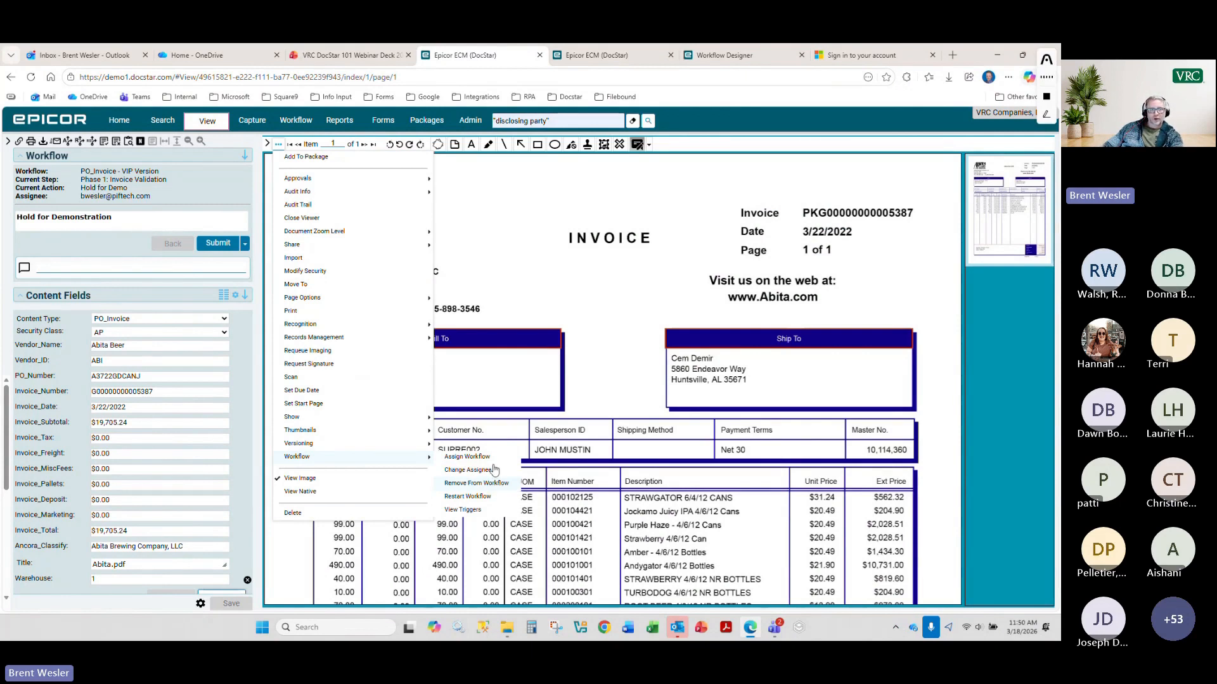
left_click(495, 237)
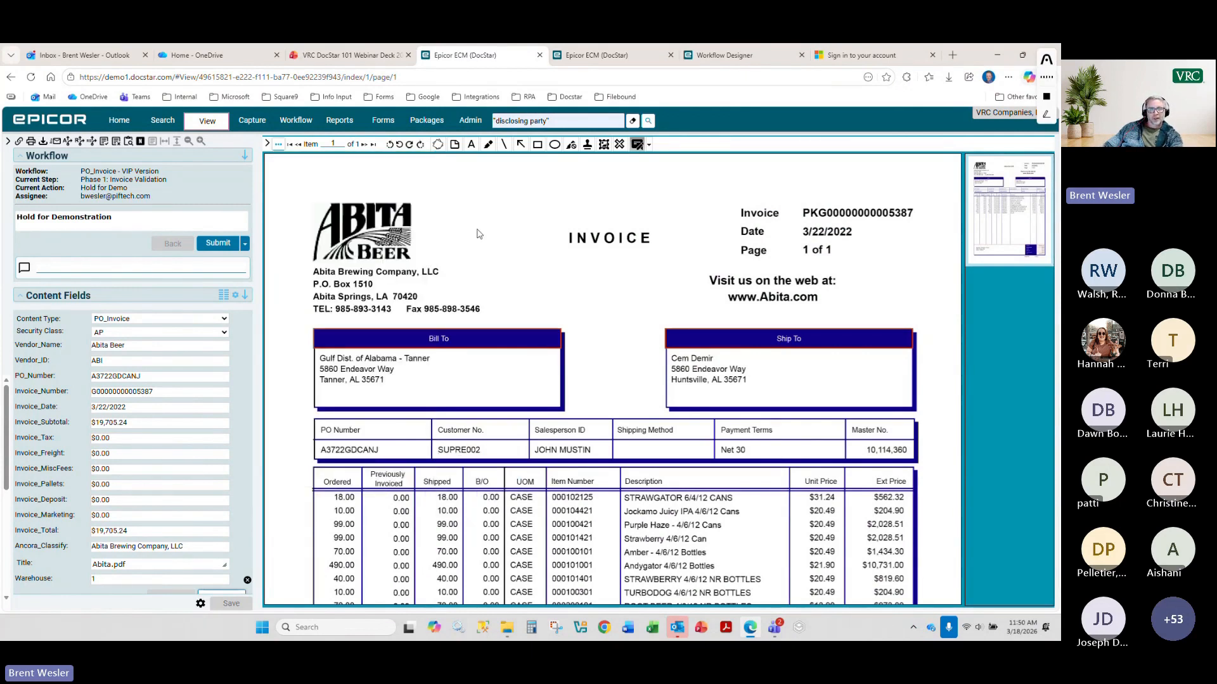
- View the Abita.pdf invoice natively without saving, browsing its pages, settings and thumbnails
left_click(278, 145)
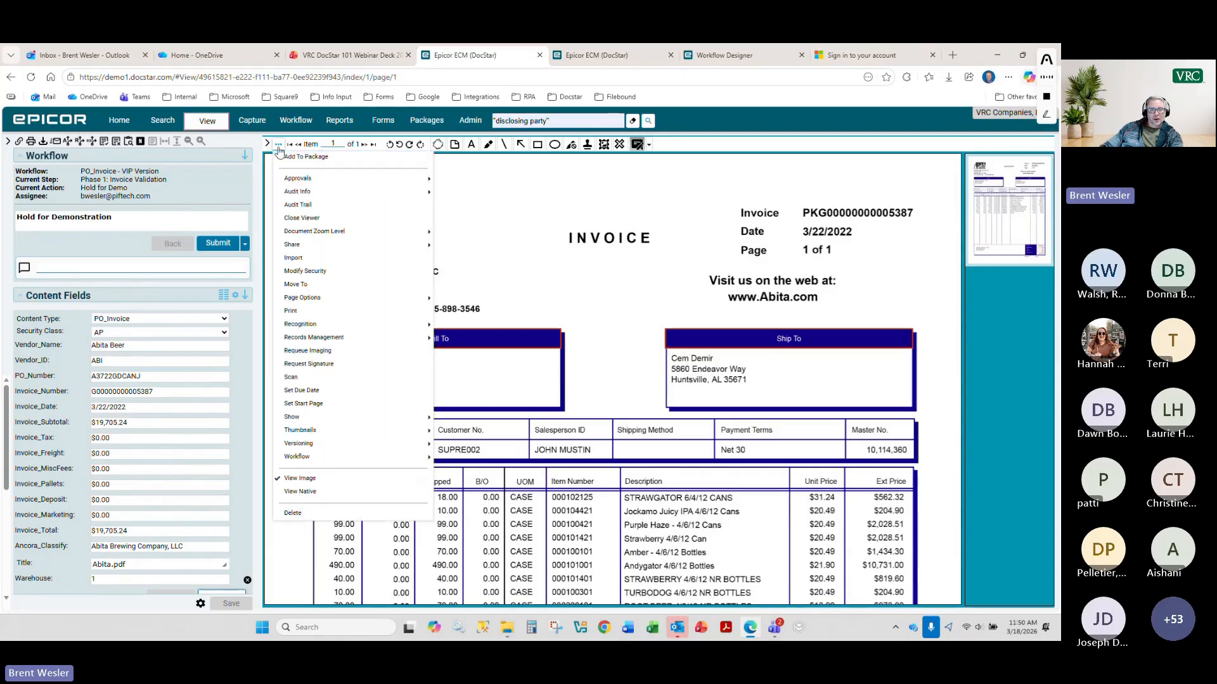
left_click(339, 495)
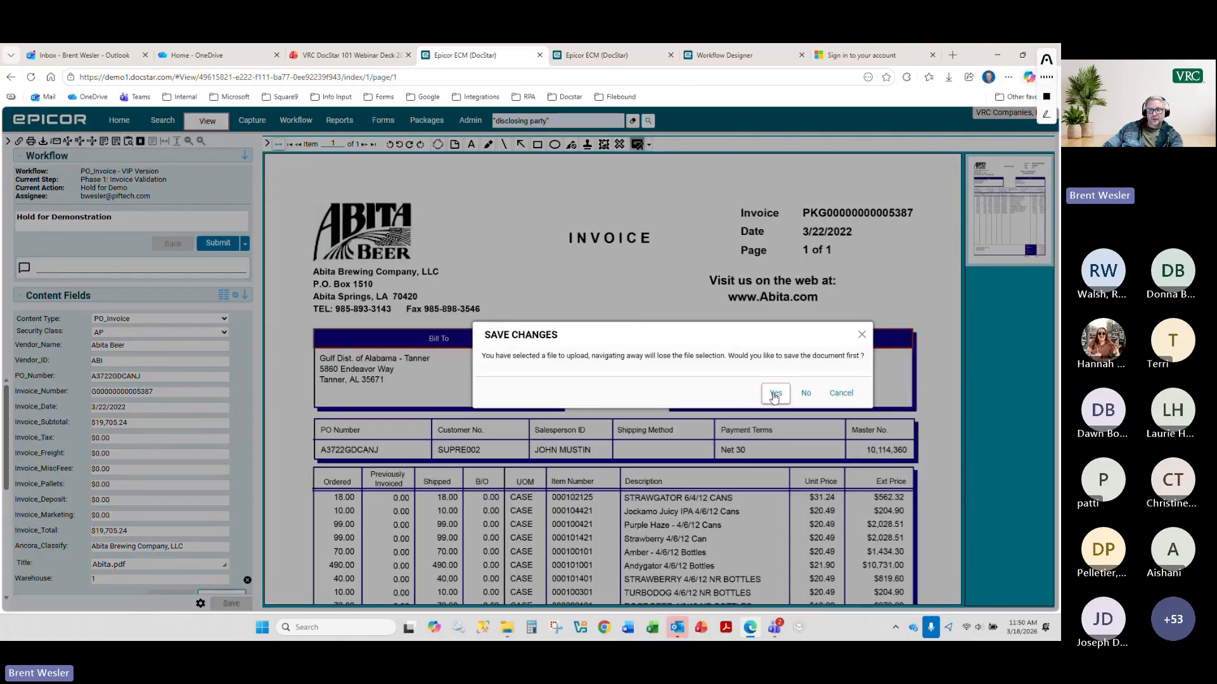
left_click(804, 394)
scroll(544, 316, "down", 1)
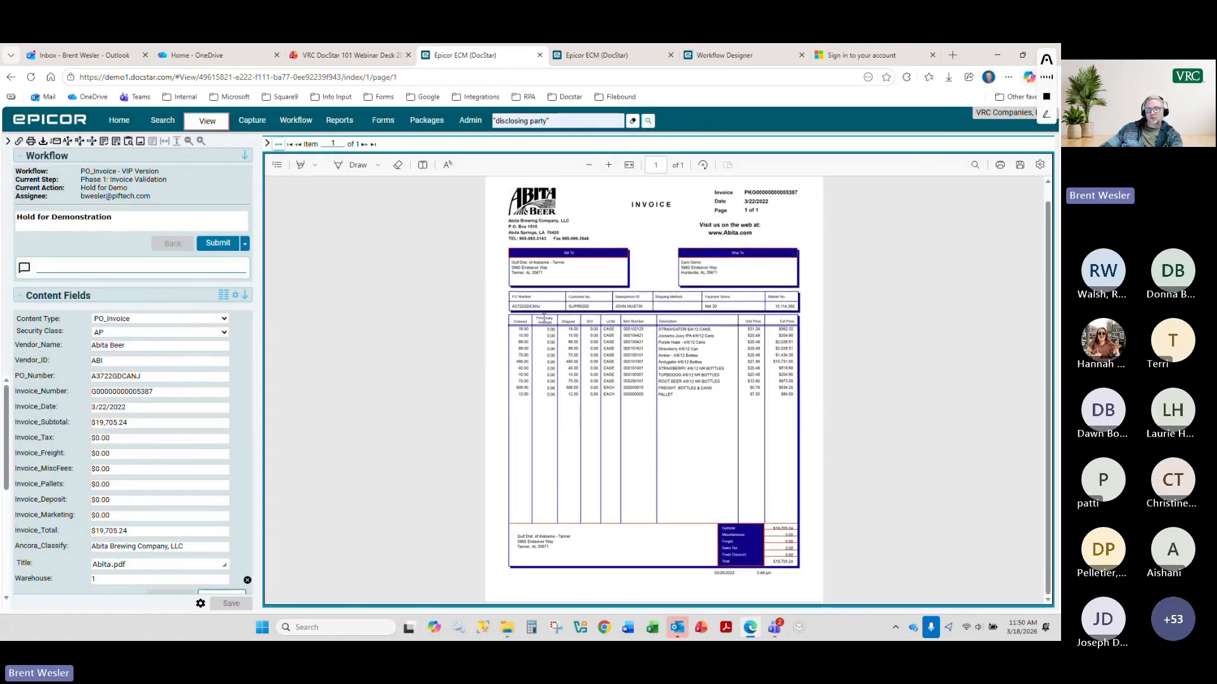
scroll(447, 195, "up", 1)
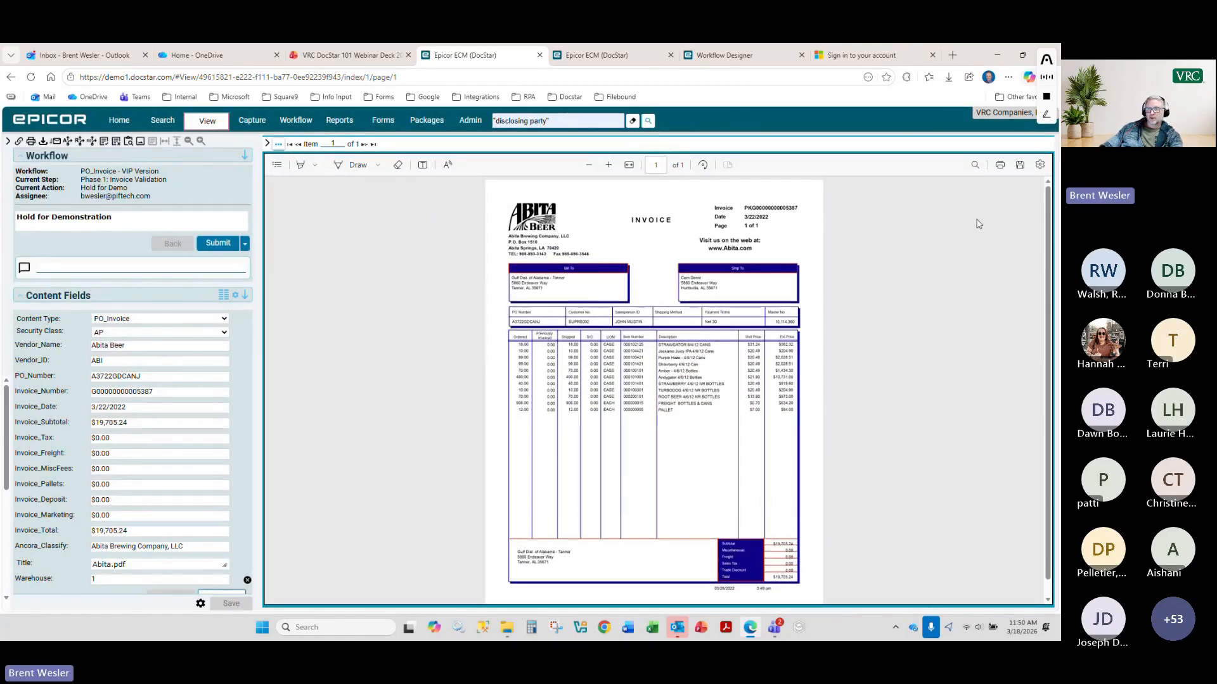
left_click(1041, 165)
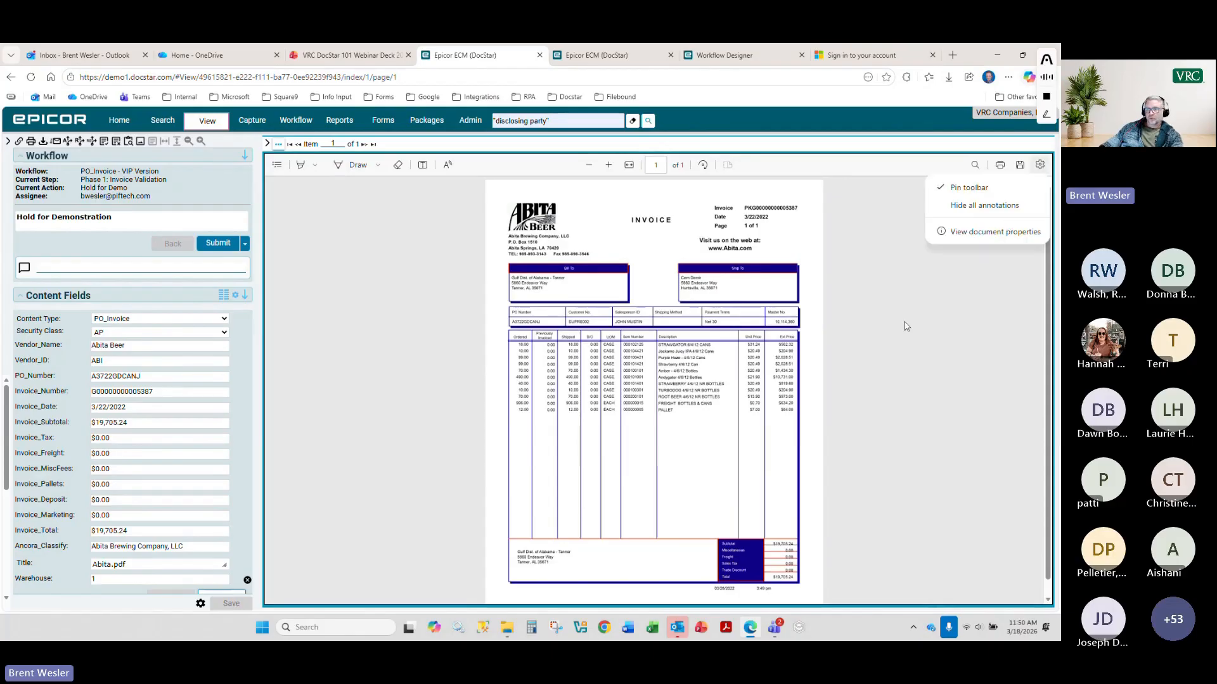
left_click(951, 339)
scroll(540, 340, "down", 1)
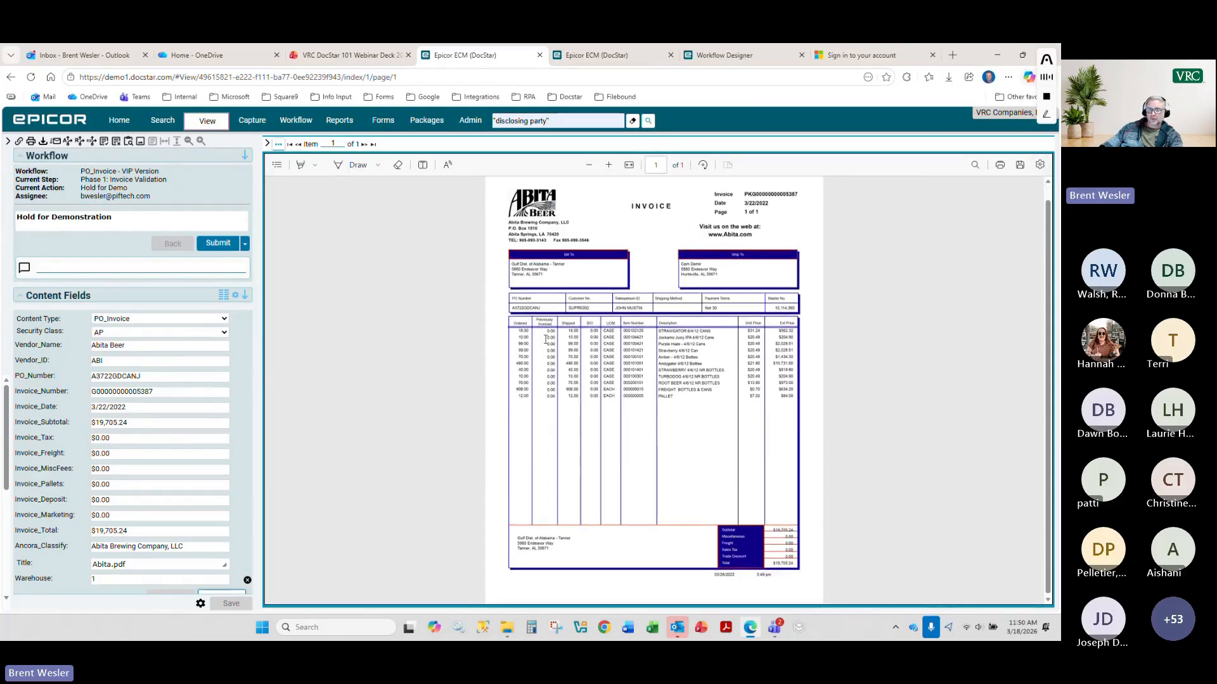
scroll(539, 326, "up", 1)
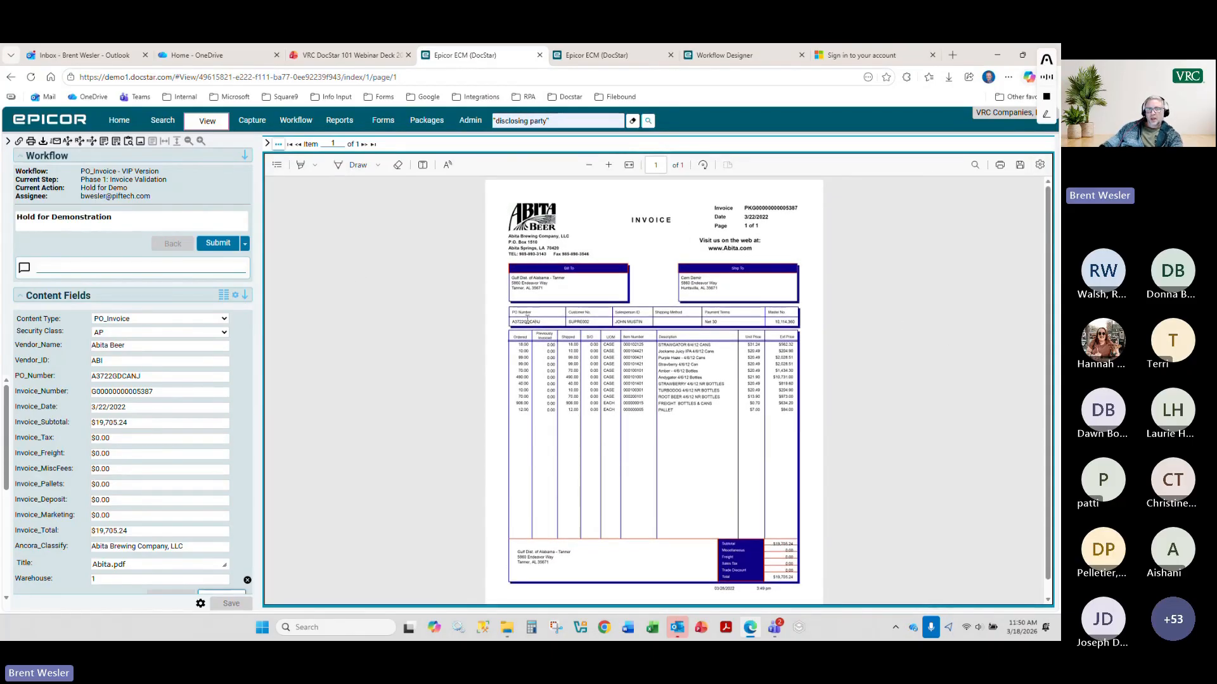
left_click(277, 164)
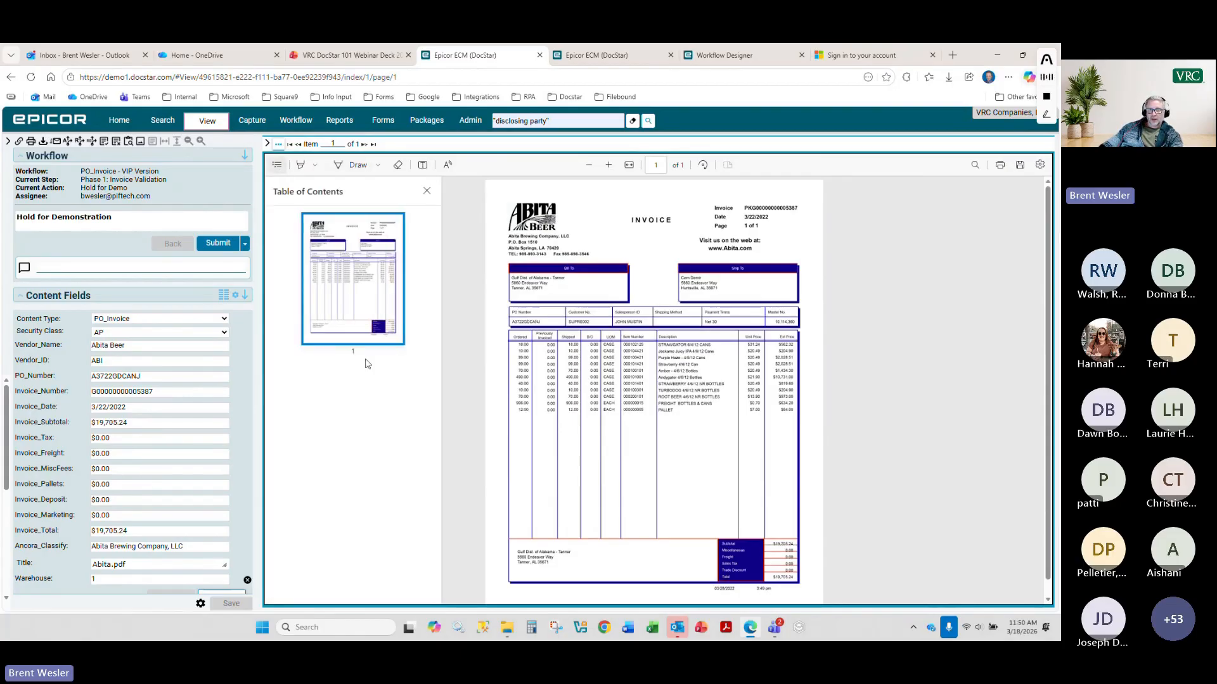
left_click(277, 166)
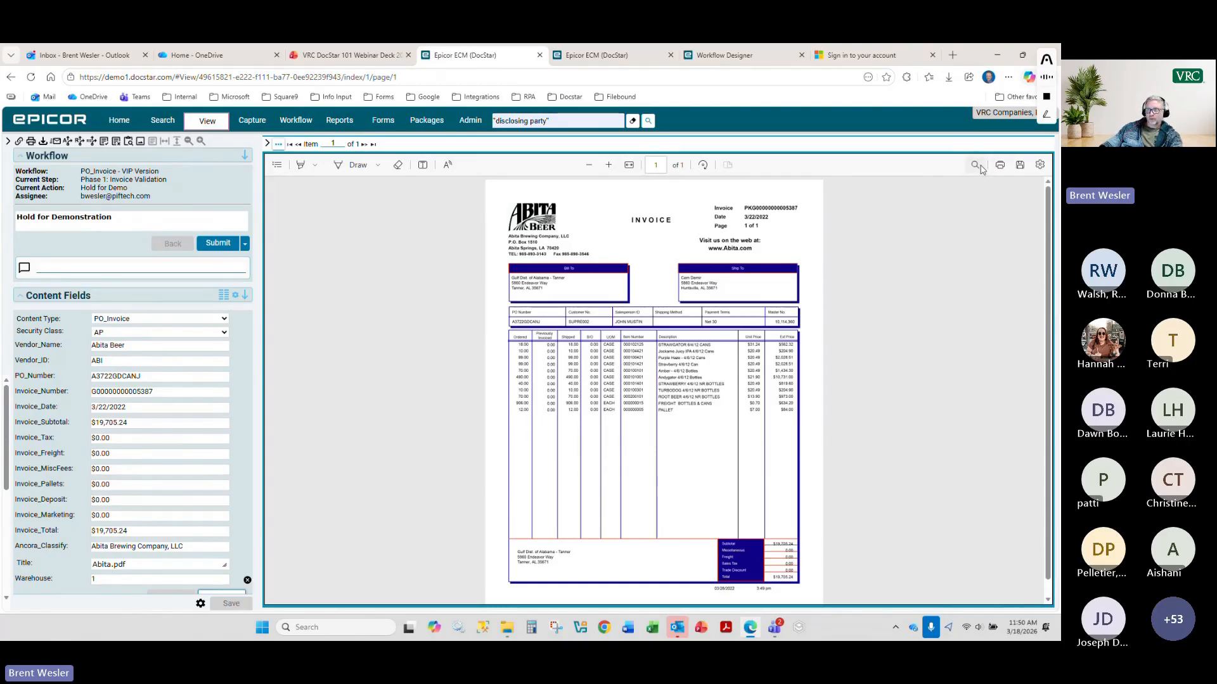
- Switch the invoice back to image view, then show the webinar deck's QUESTIONS? slide
left_click(278, 145)
left_click(379, 413)
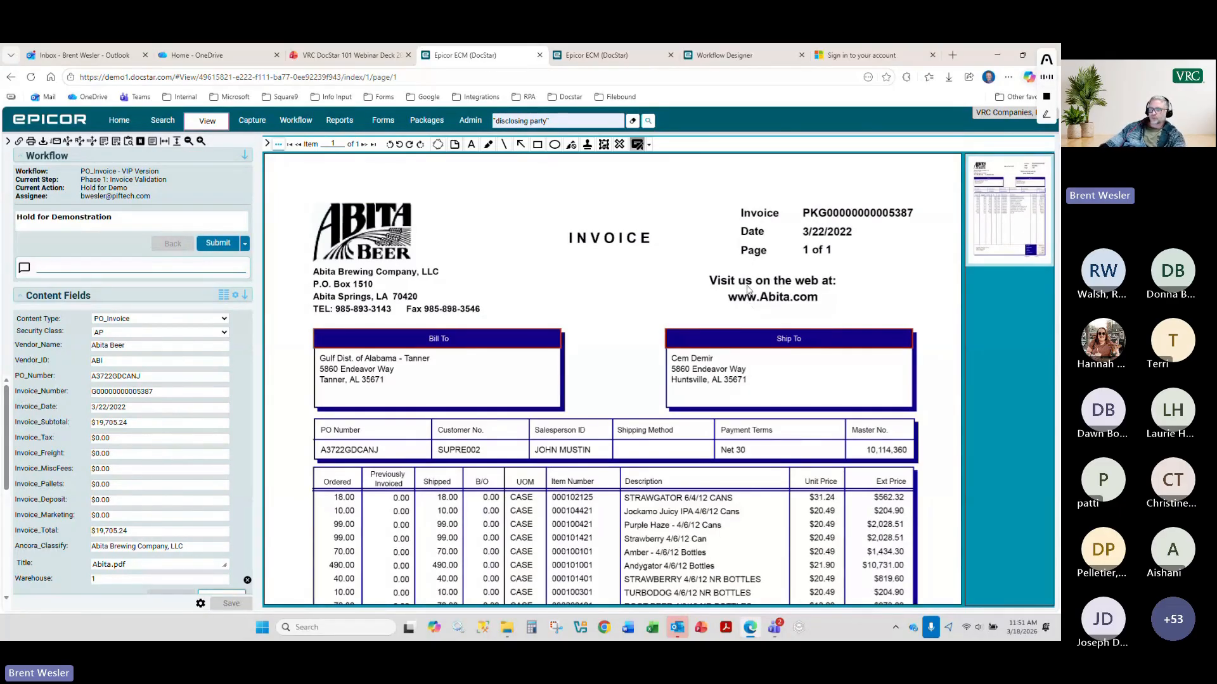
right_click(1001, 225)
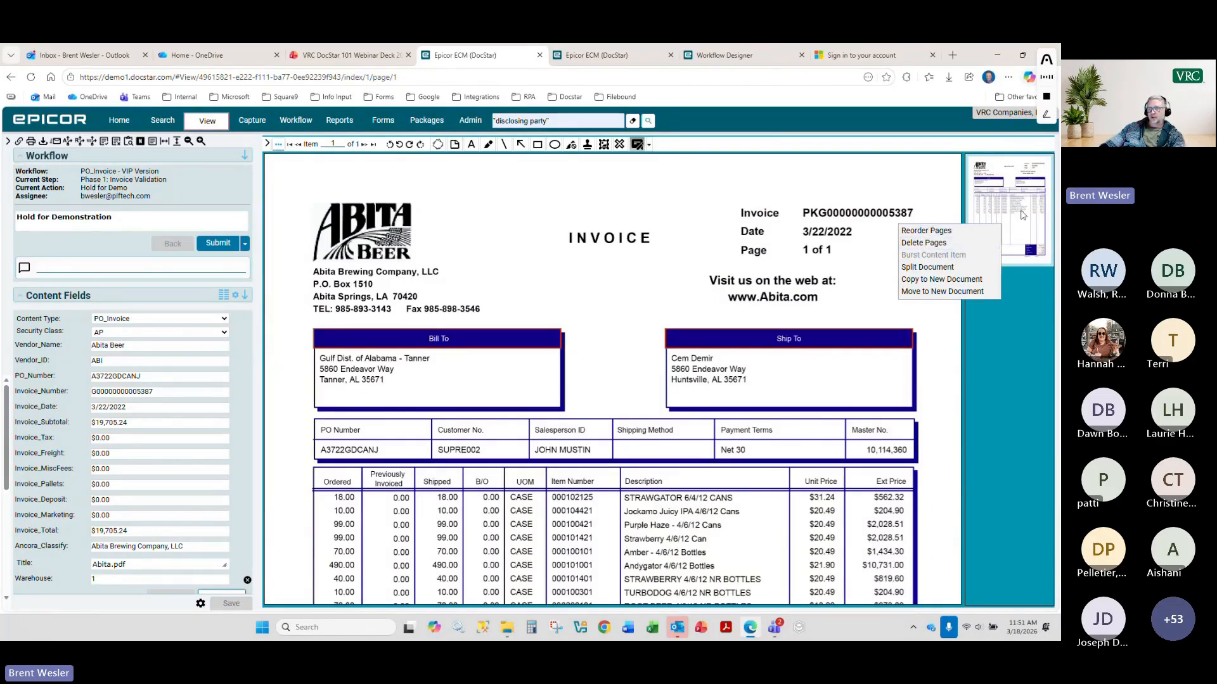
left_click(1006, 339)
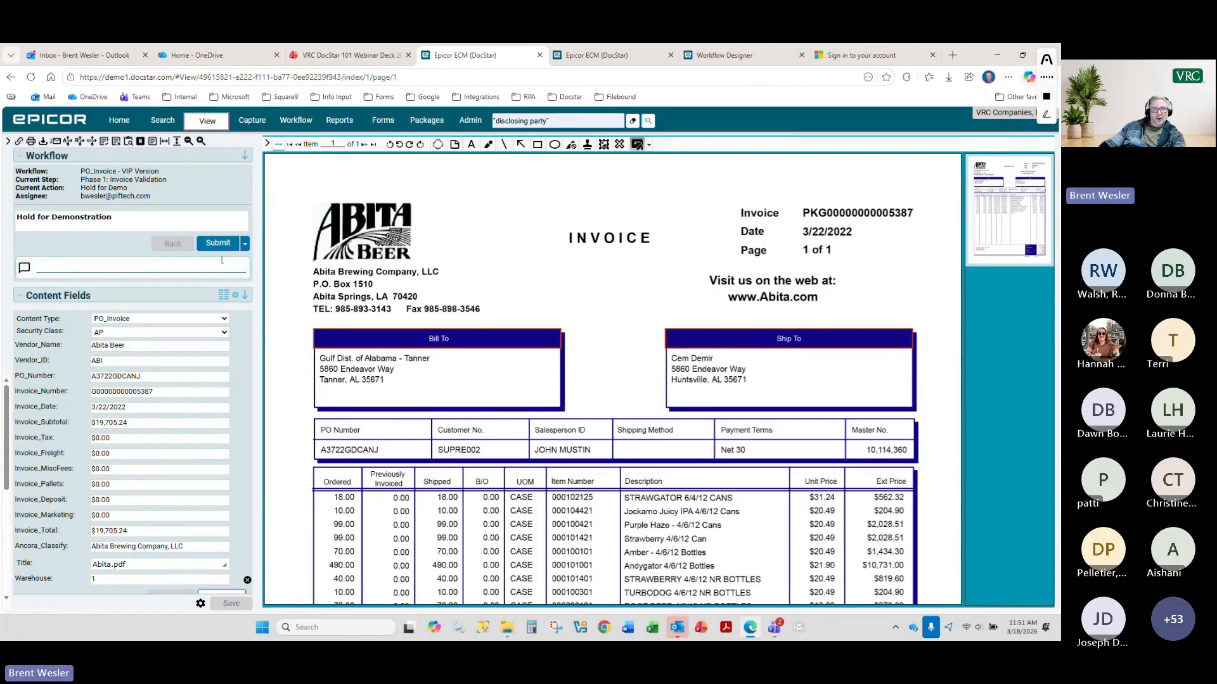
left_click(376, 60)
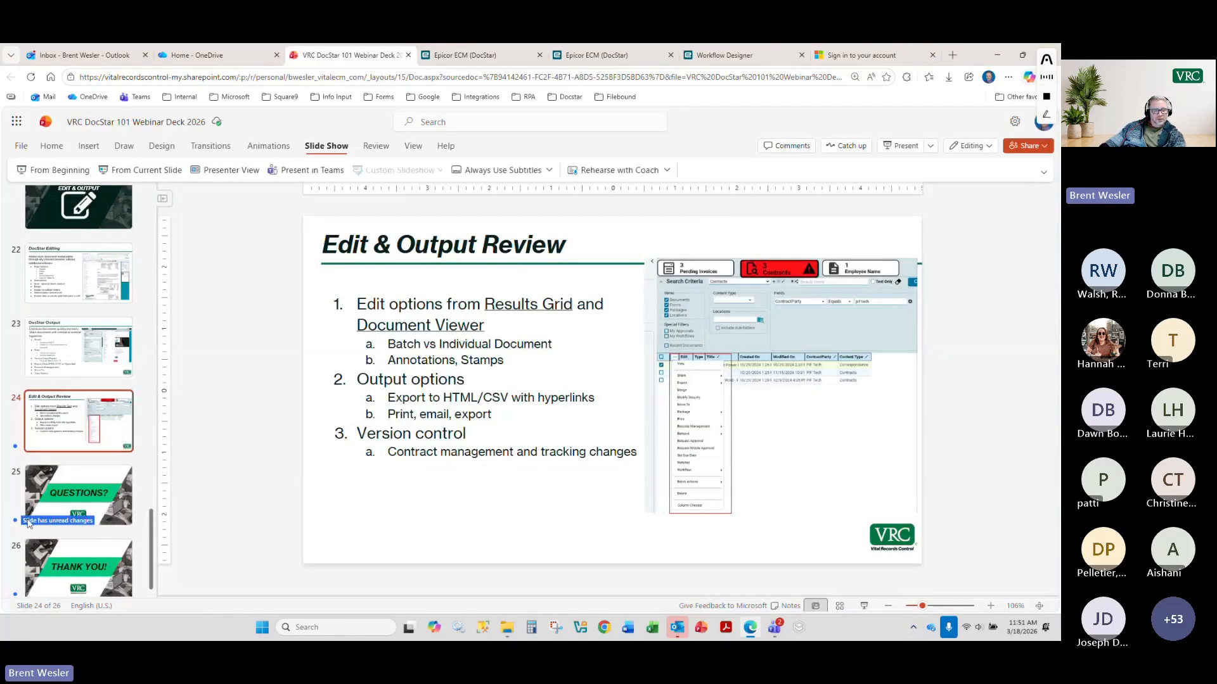
left_click(59, 499)
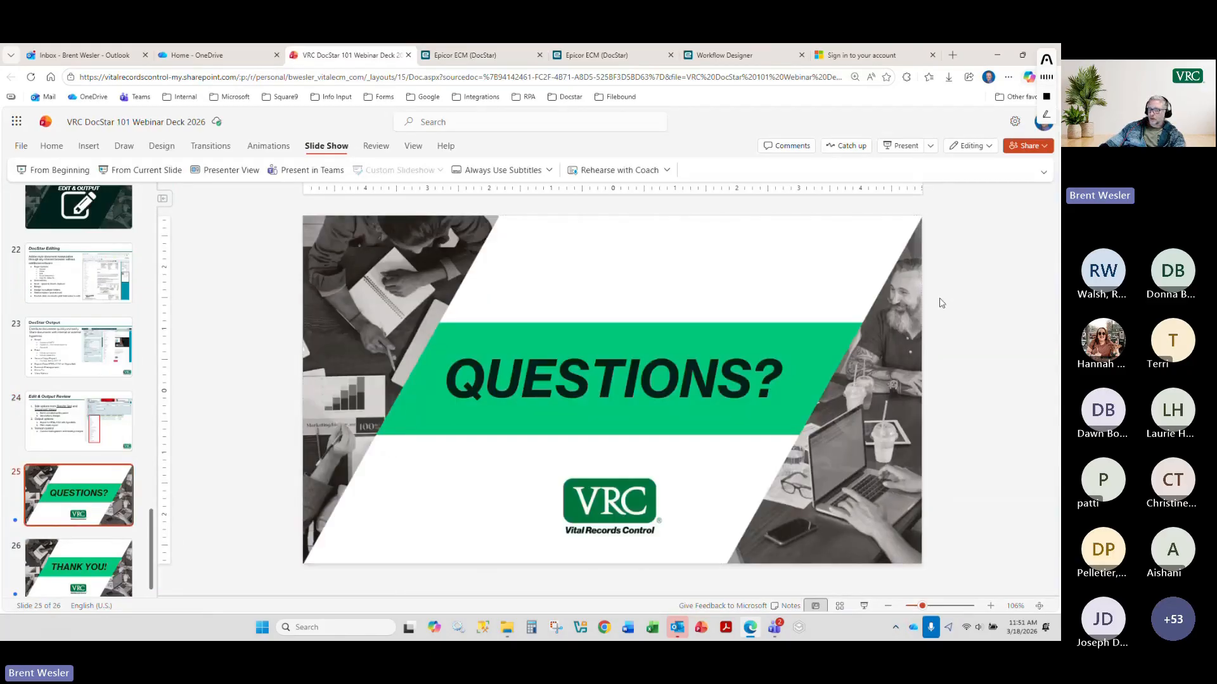